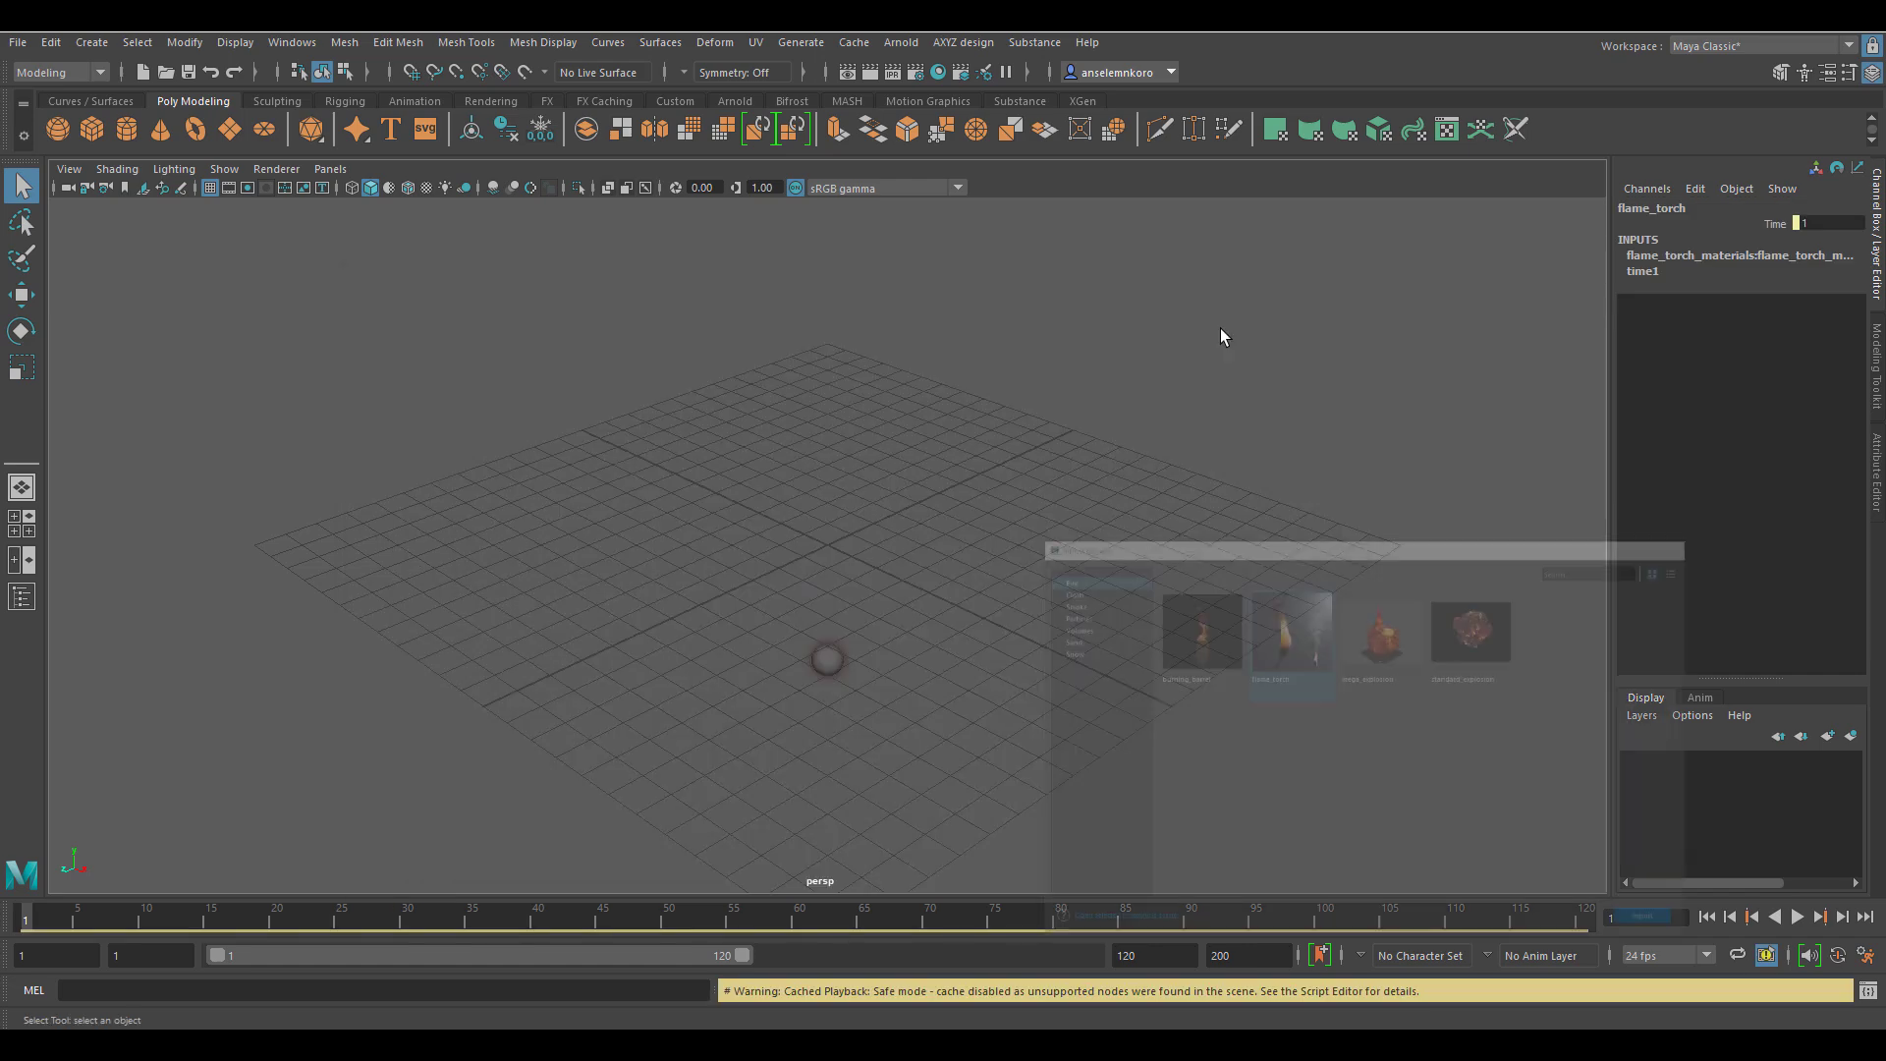
Step: Play back the flame torch simulation, pausing to inspect the fire up close
{"action": "left_click", "coordinate": [1798, 918]}
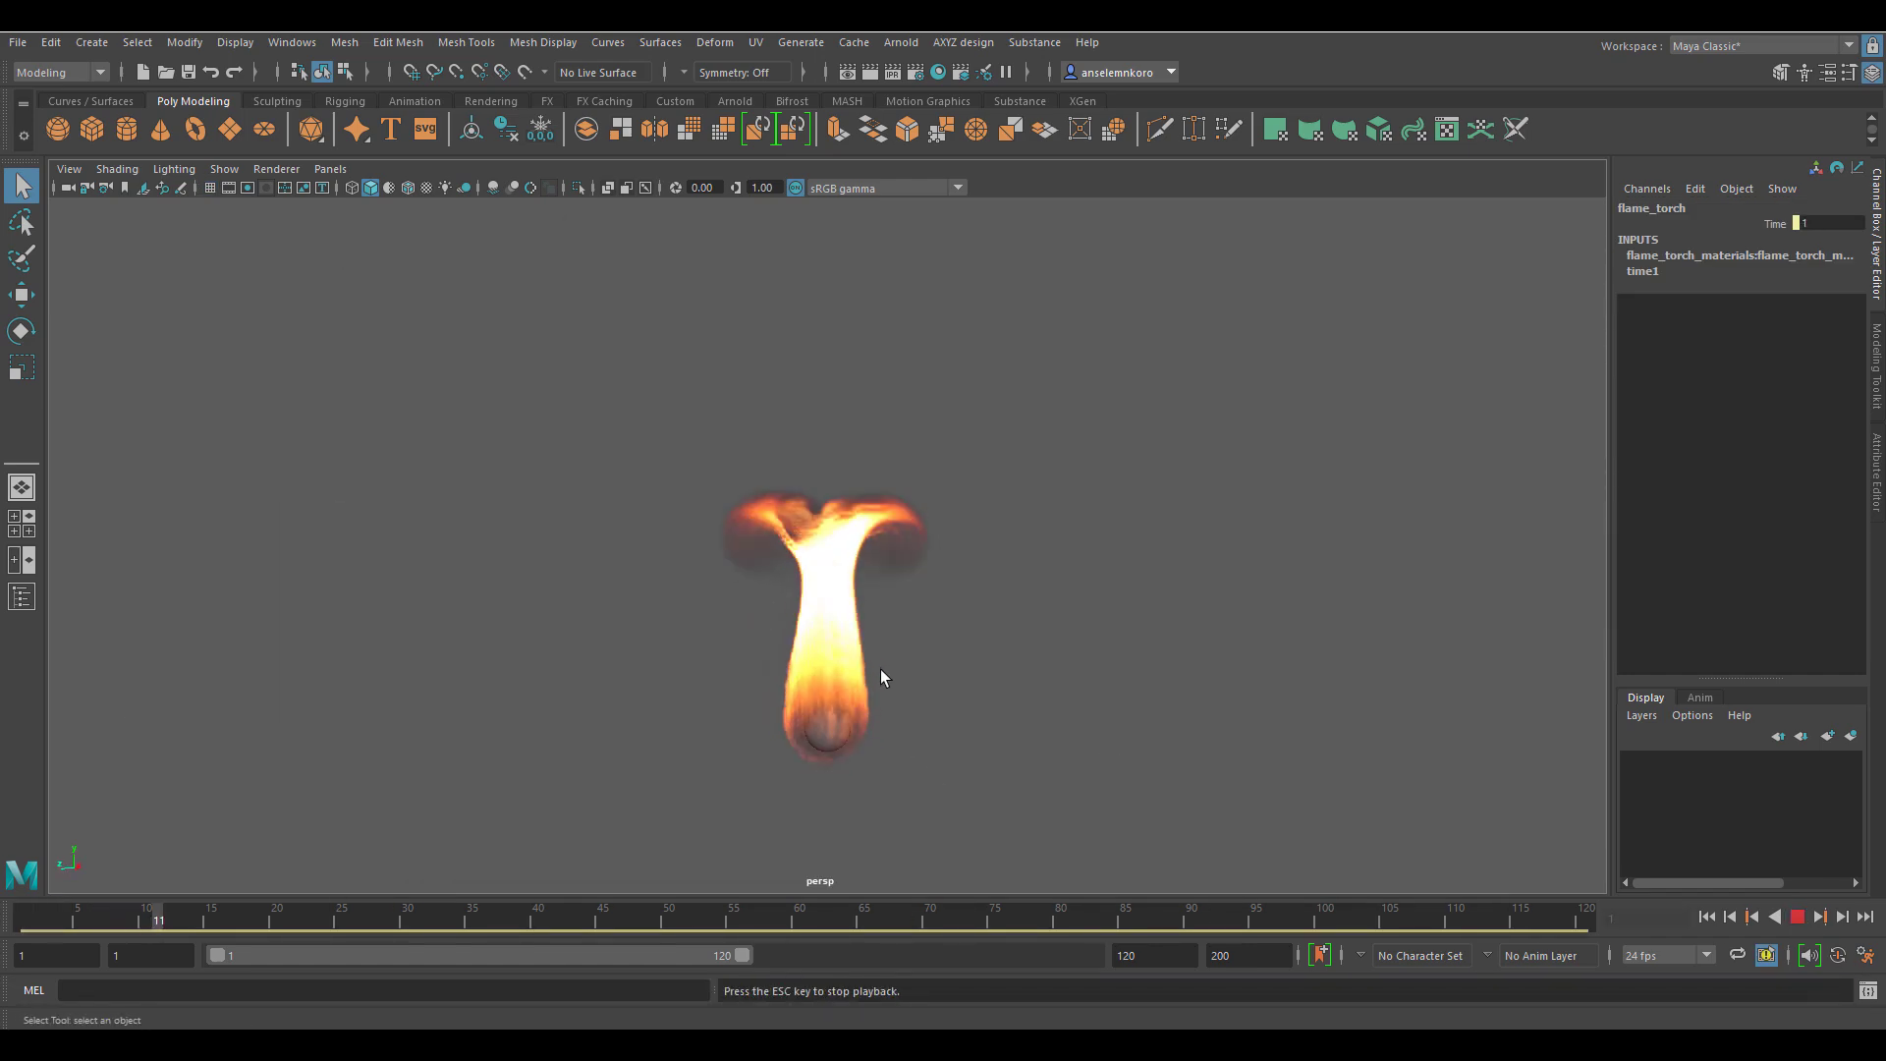
{"action": "left_click", "coordinate": [1798, 918]}
{"action": "scroll", "coordinate": [974, 709], "scroll_direction": "up", "scroll_amount": 8}
{"action": "left_click", "coordinate": [974, 709]}
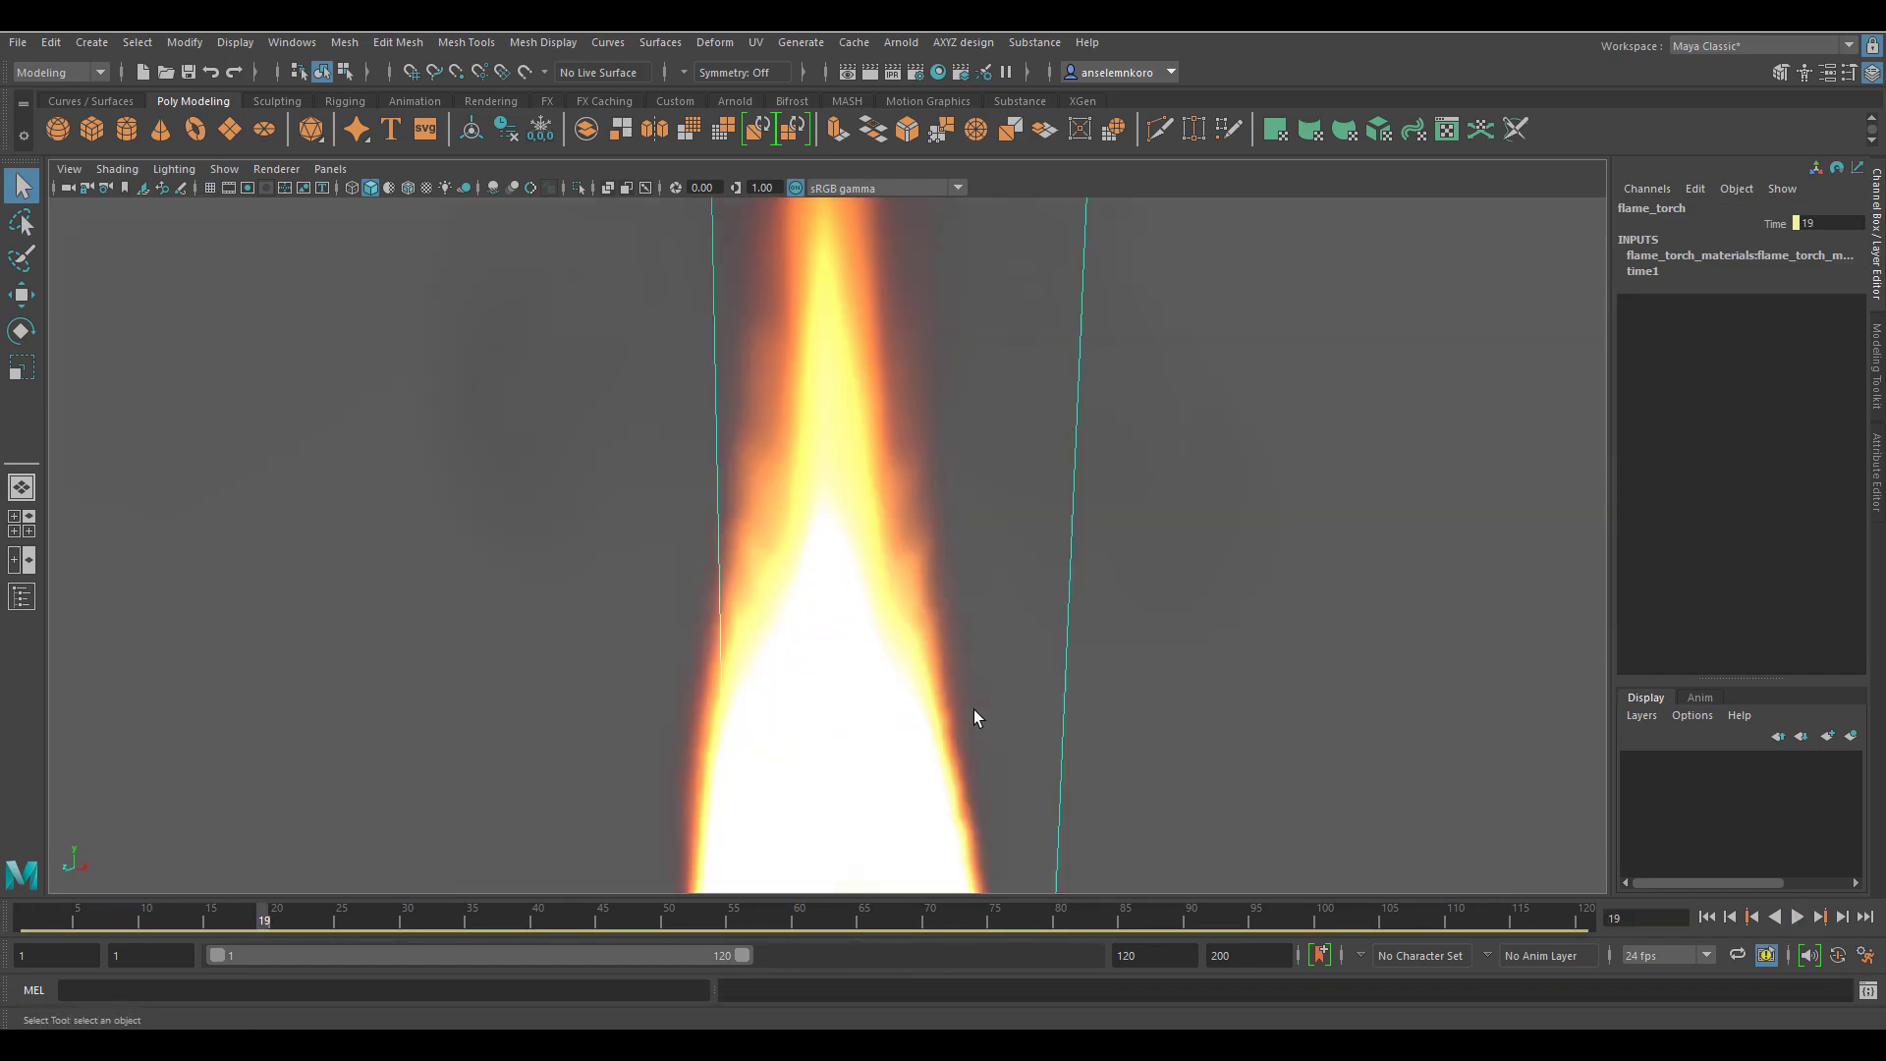
{"action": "left_click_drag", "start_coordinate": [975, 709], "coordinate": [747, 590], "text": "alt"}
{"action": "scroll", "coordinate": [813, 677], "scroll_direction": "down", "scroll_amount": 8}
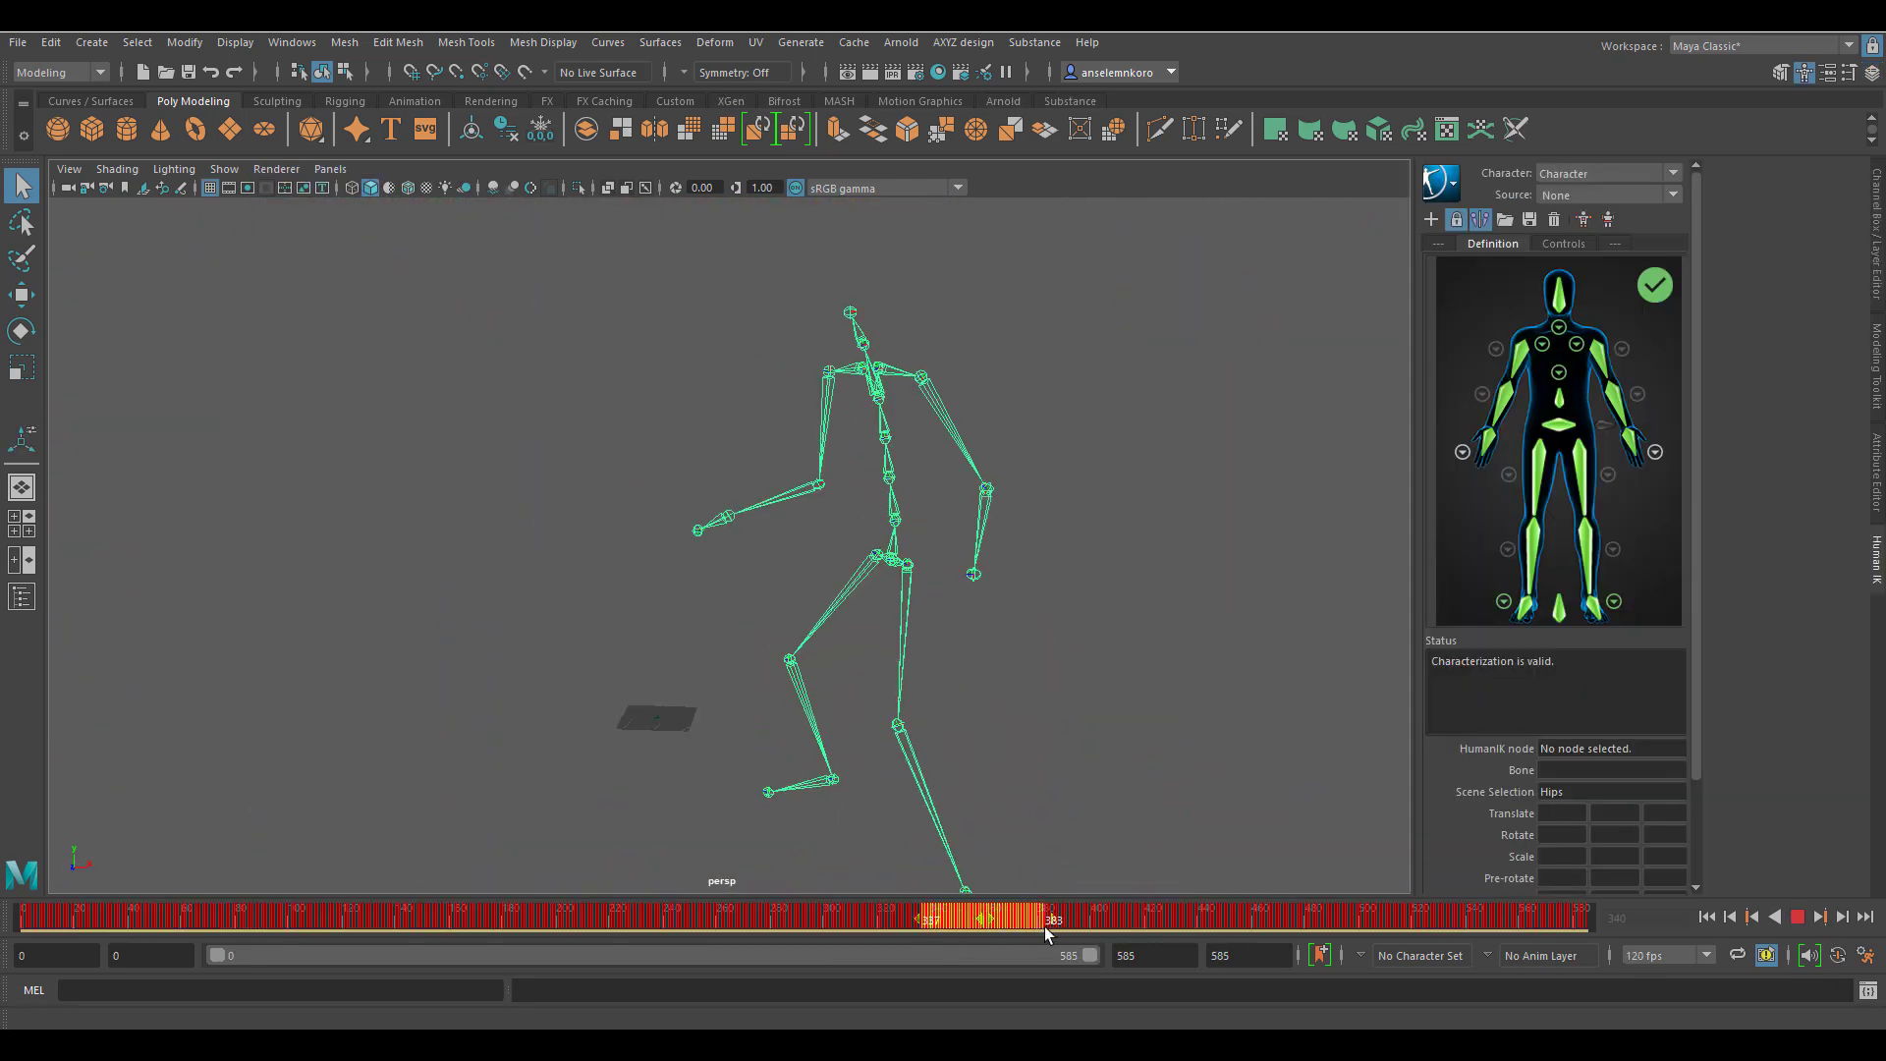
Step: Scrub through the motion-capture skeleton's animation around frame 357
{"action": "left_click_drag", "start_coordinate": [1045, 927], "coordinate": [987, 927], "text": "shift"}
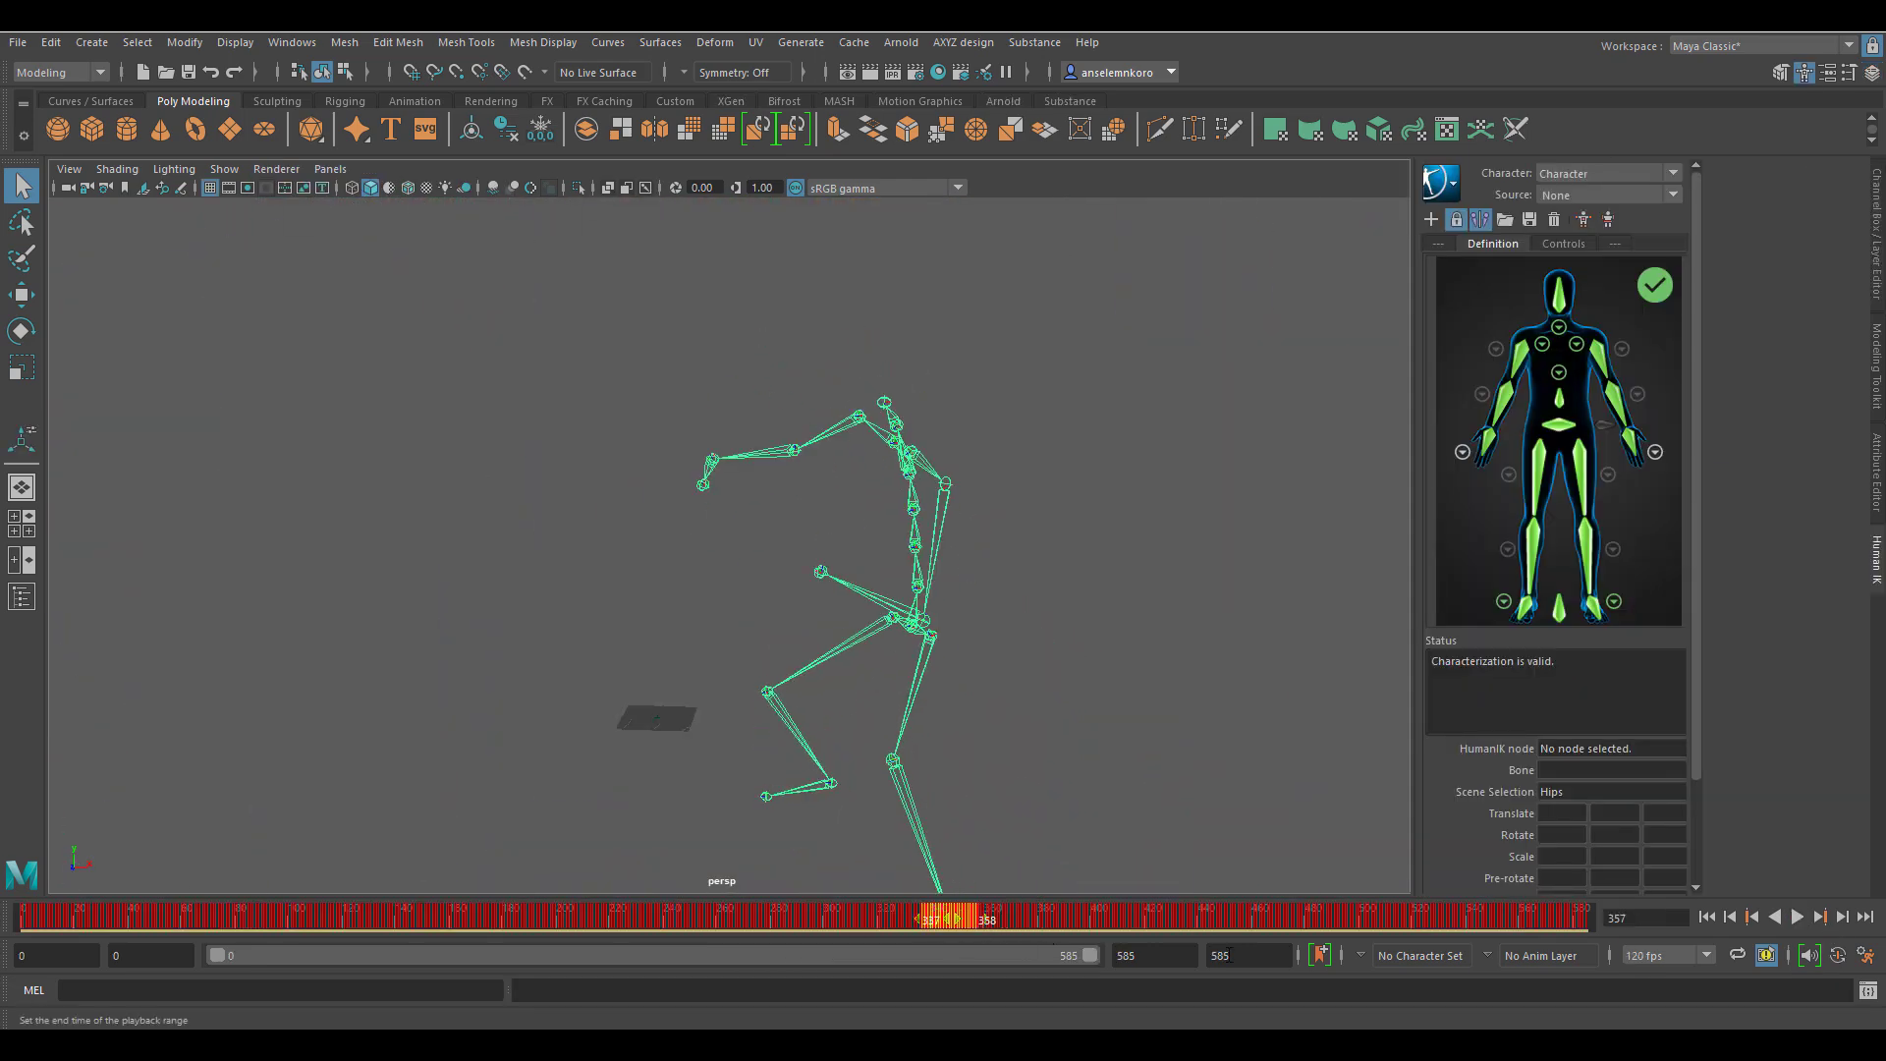
{"action": "left_click", "coordinate": [1321, 955]}
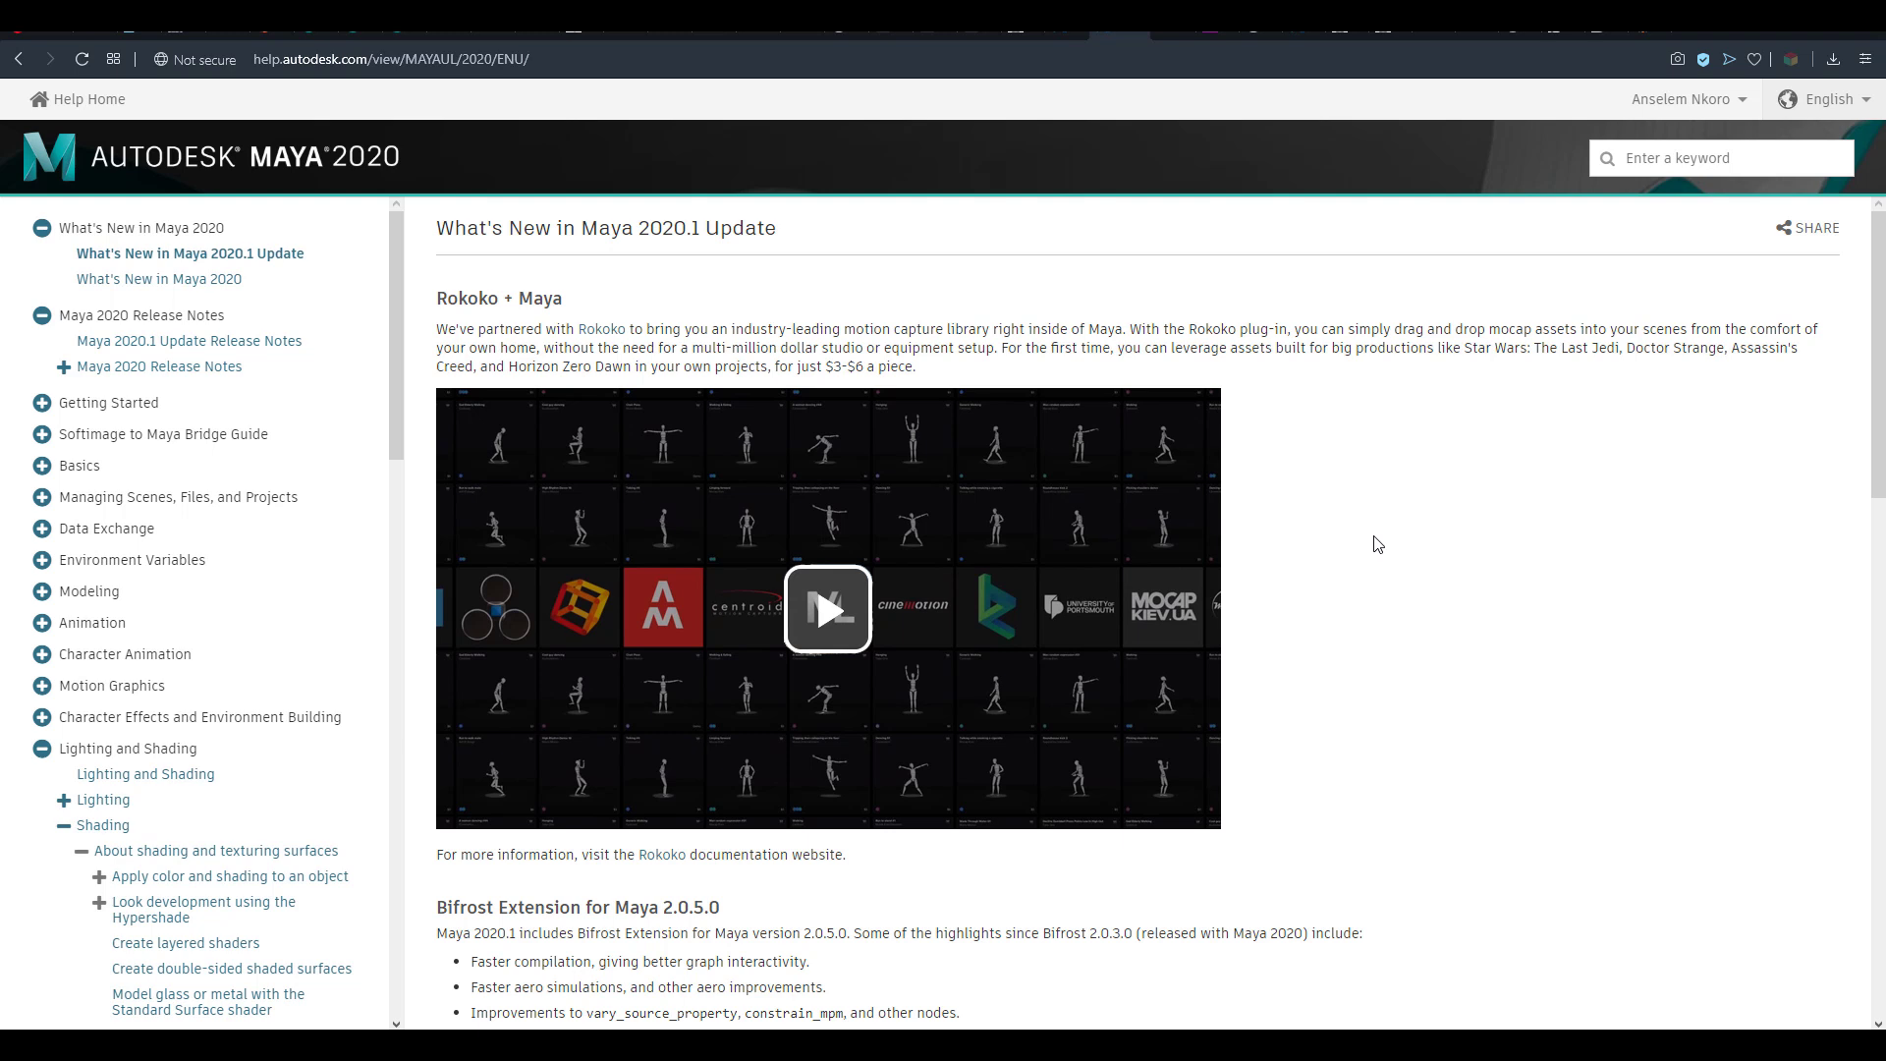
Step: Read the Rokoko and Bifrost Extension sections of the What's New in Maya 2020.1 Update page
{"action": "scroll", "coordinate": [1377, 545], "scroll_direction": "down", "scroll_amount": 1}
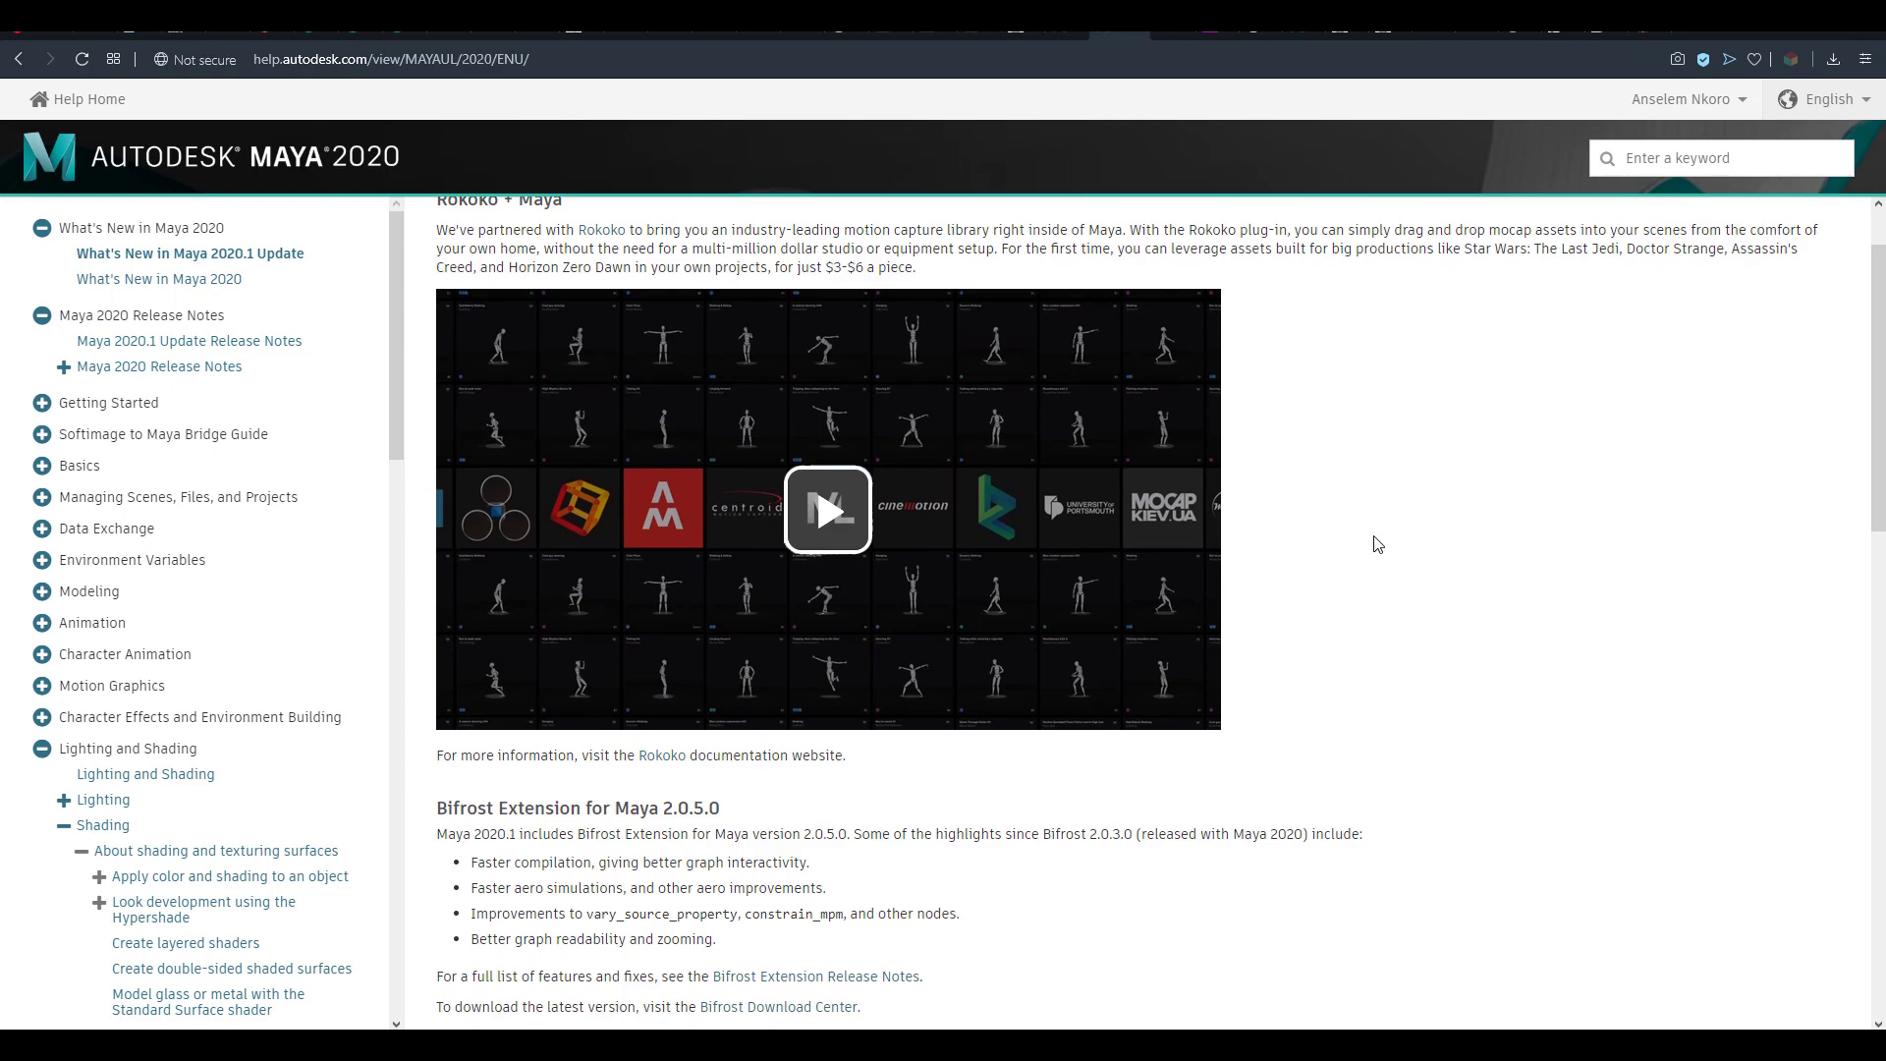
{"action": "scroll", "coordinate": [1377, 544], "scroll_direction": "down", "scroll_amount": 4}
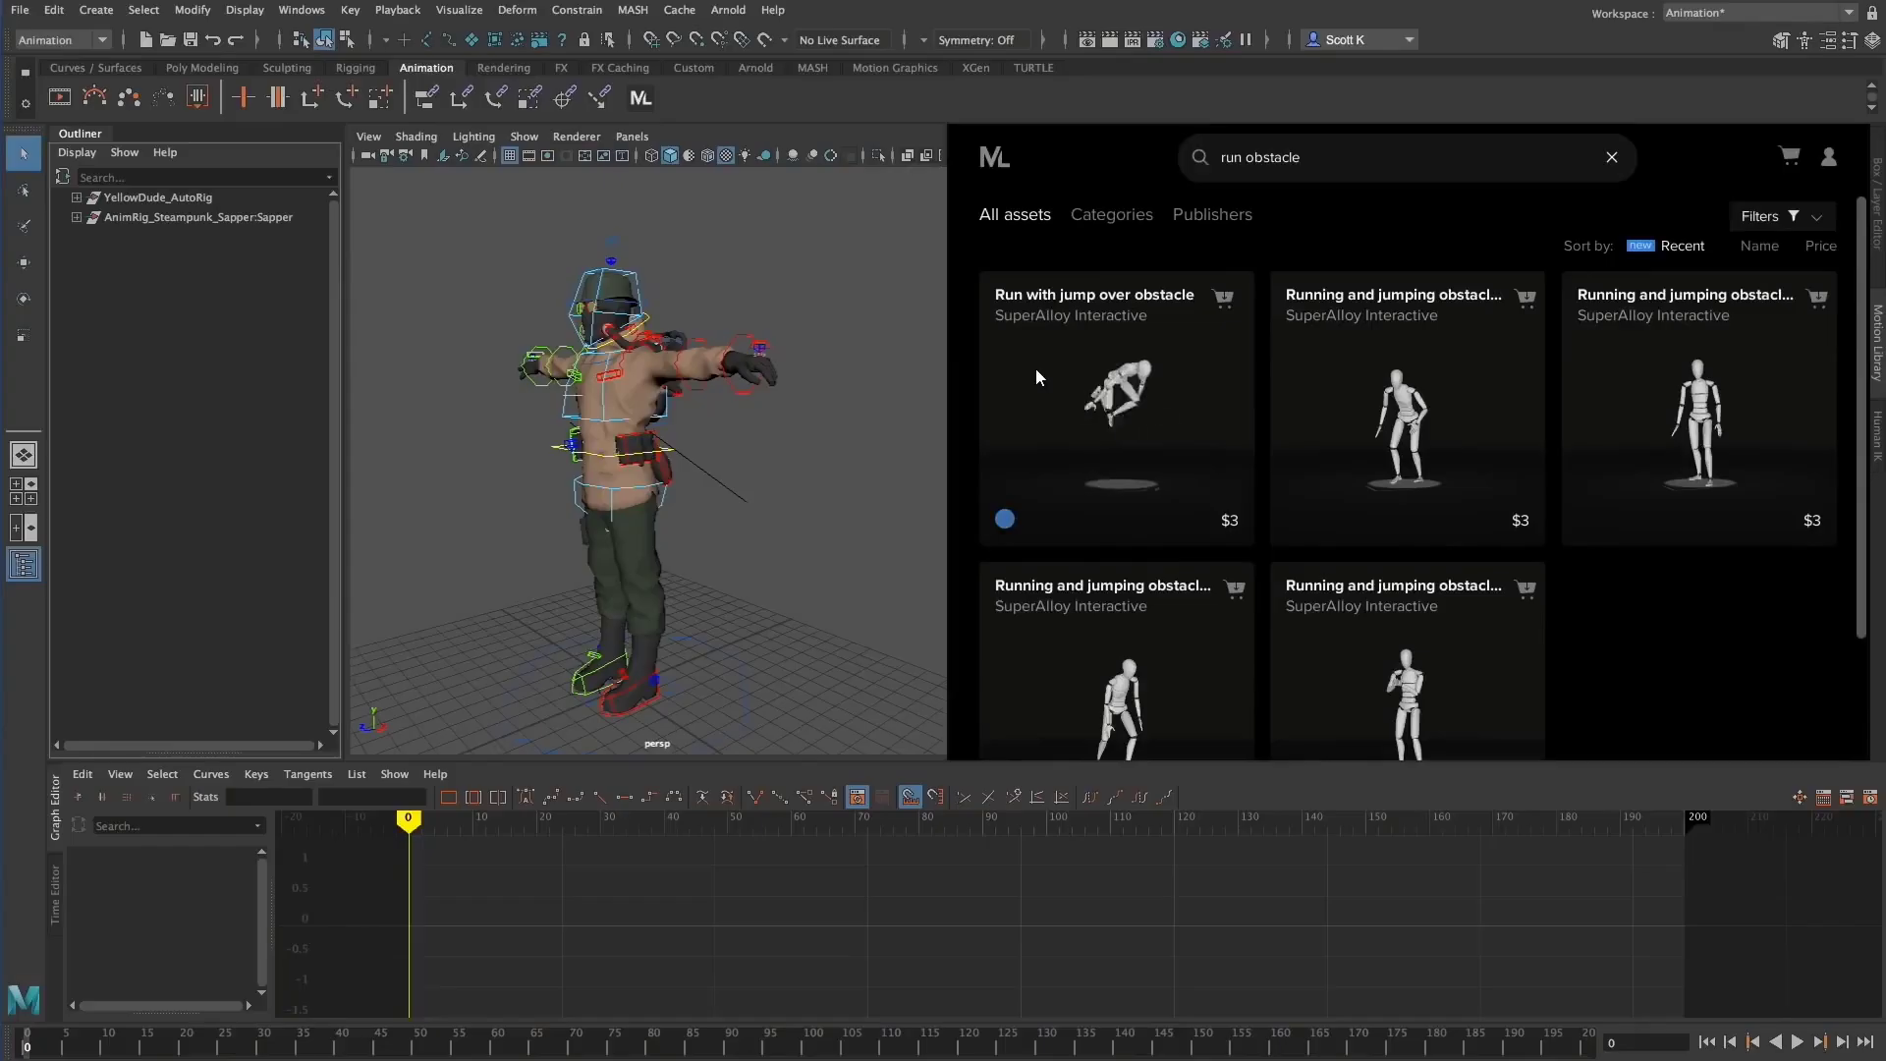
Step: Add the "Run with jump over obstacle" motion to the cart in the motion library
{"action": "left_click", "coordinate": [1035, 367]}
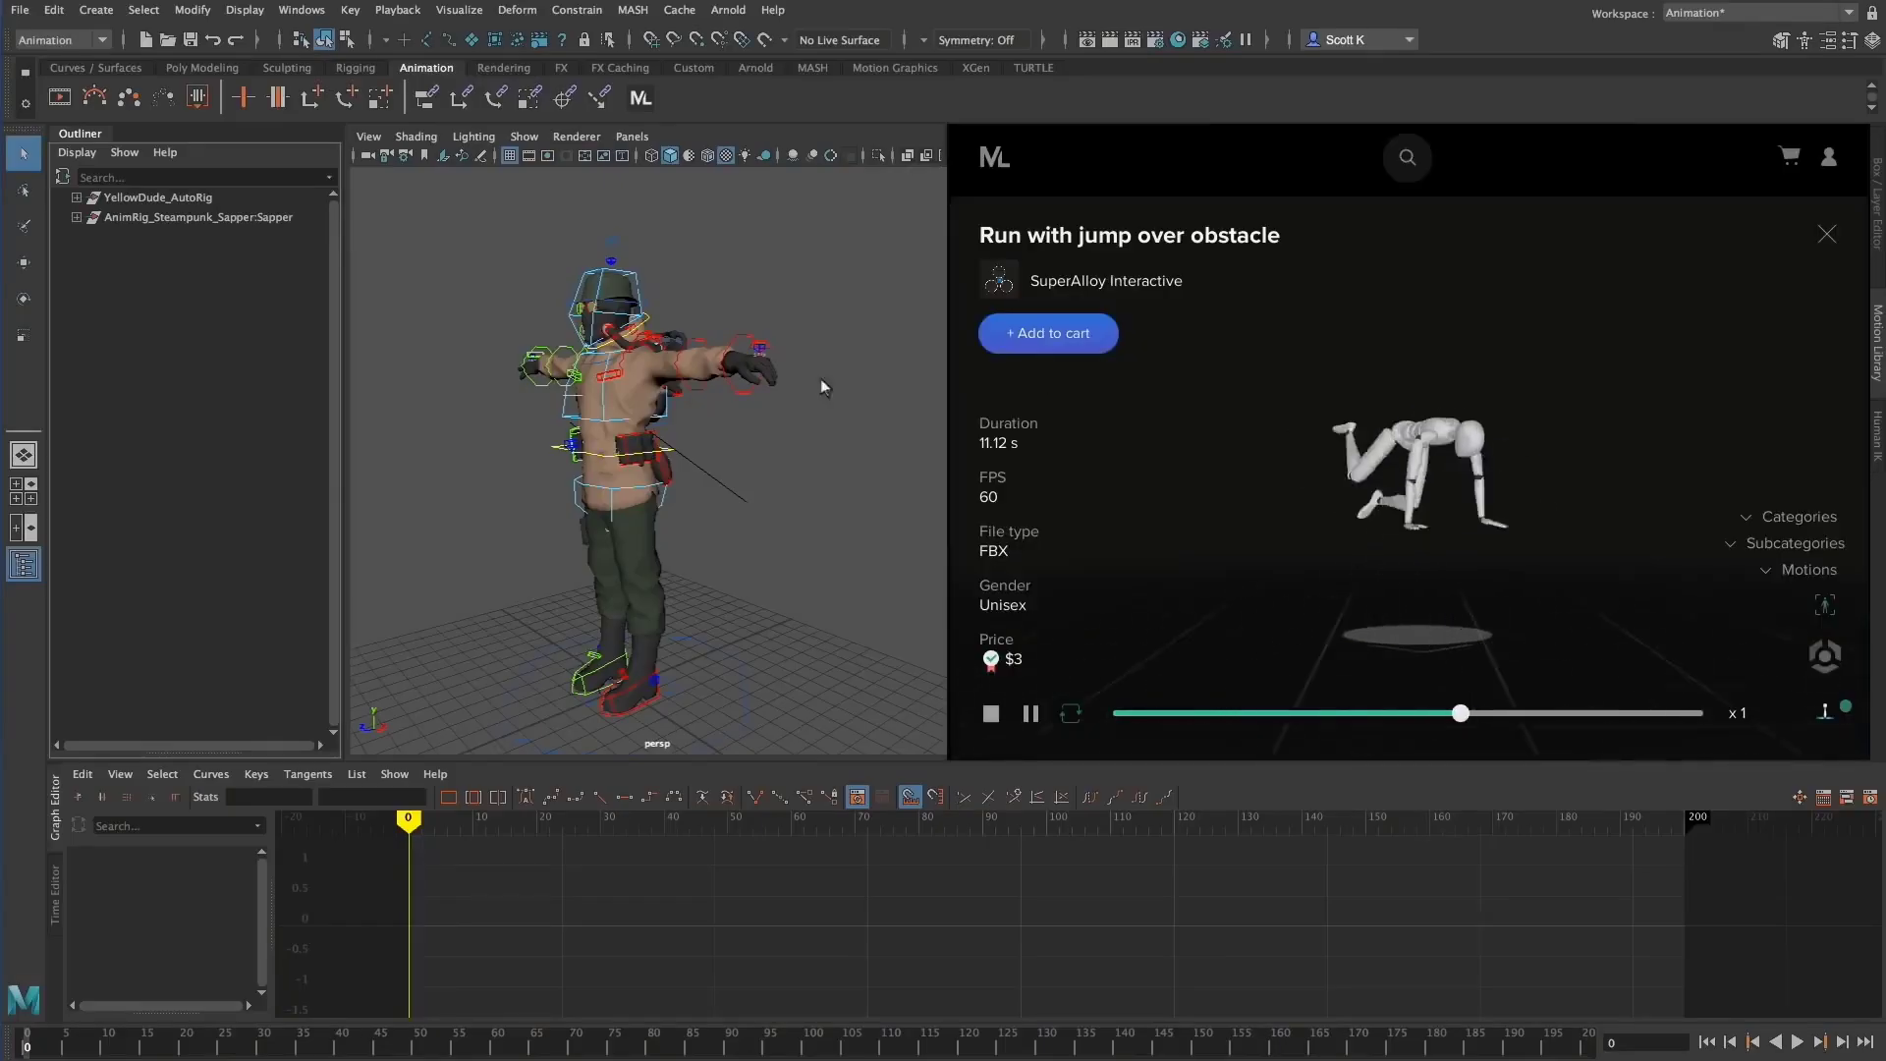
{"action": "left_click", "coordinate": [195, 198]}
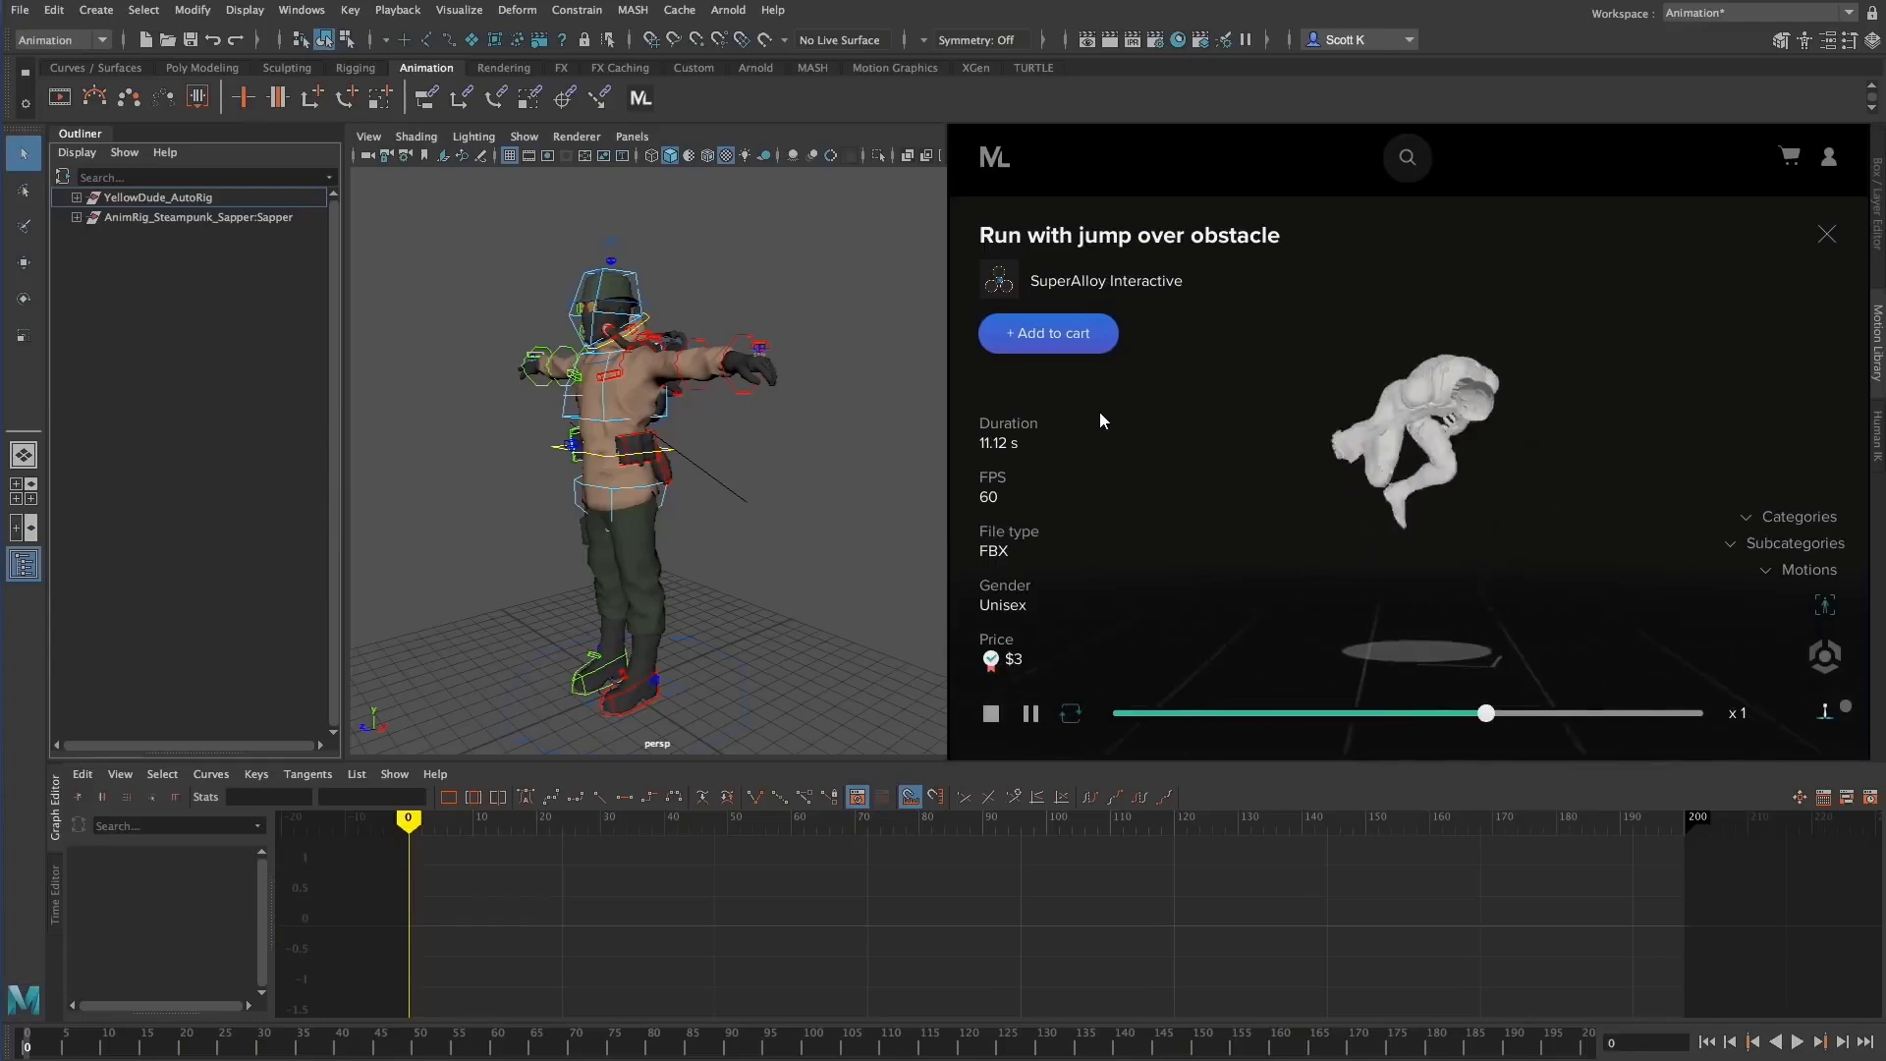
{"action": "left_click", "coordinate": [1048, 334]}
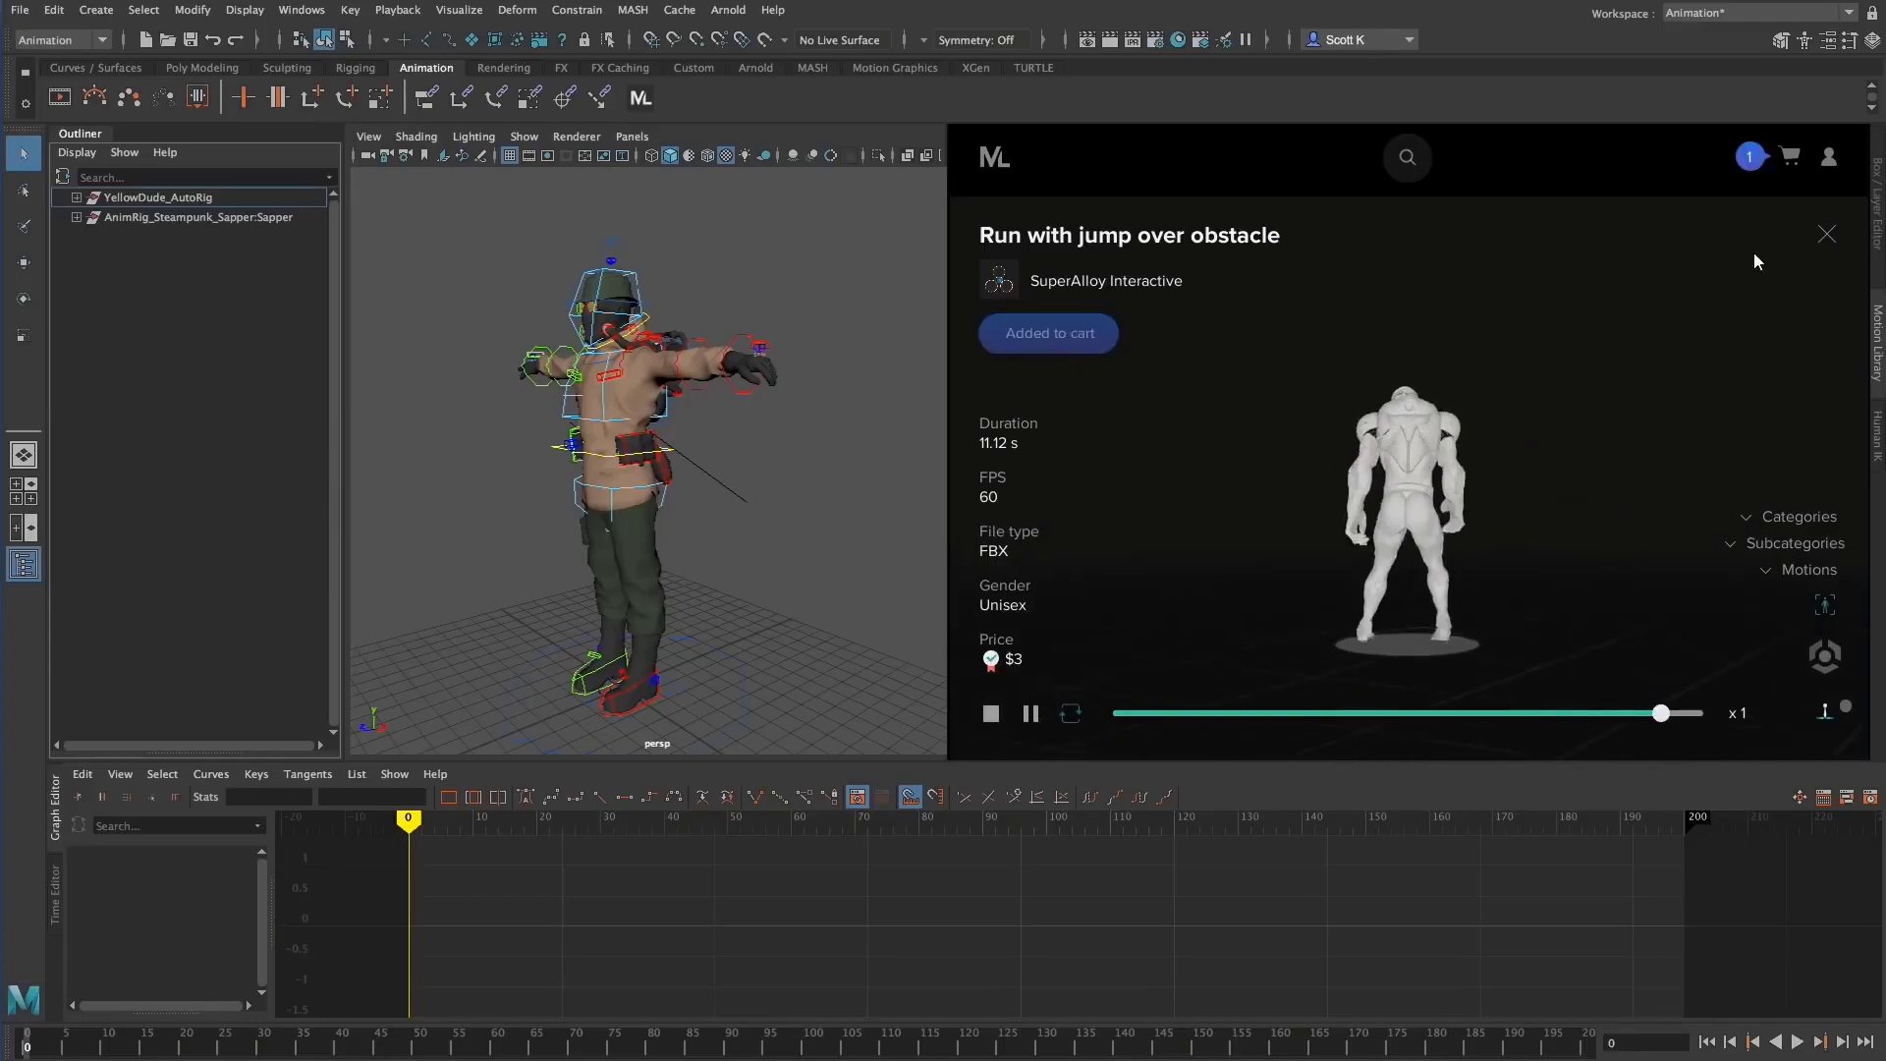
Step: Close the motion's details, search the motion library for "kick" and browse the matching assets
{"action": "left_click", "coordinate": [1826, 235]}
{"action": "left_click", "coordinate": [1612, 157]}
{"action": "type", "text": "kick"}
{"action": "key", "text": "Return"}
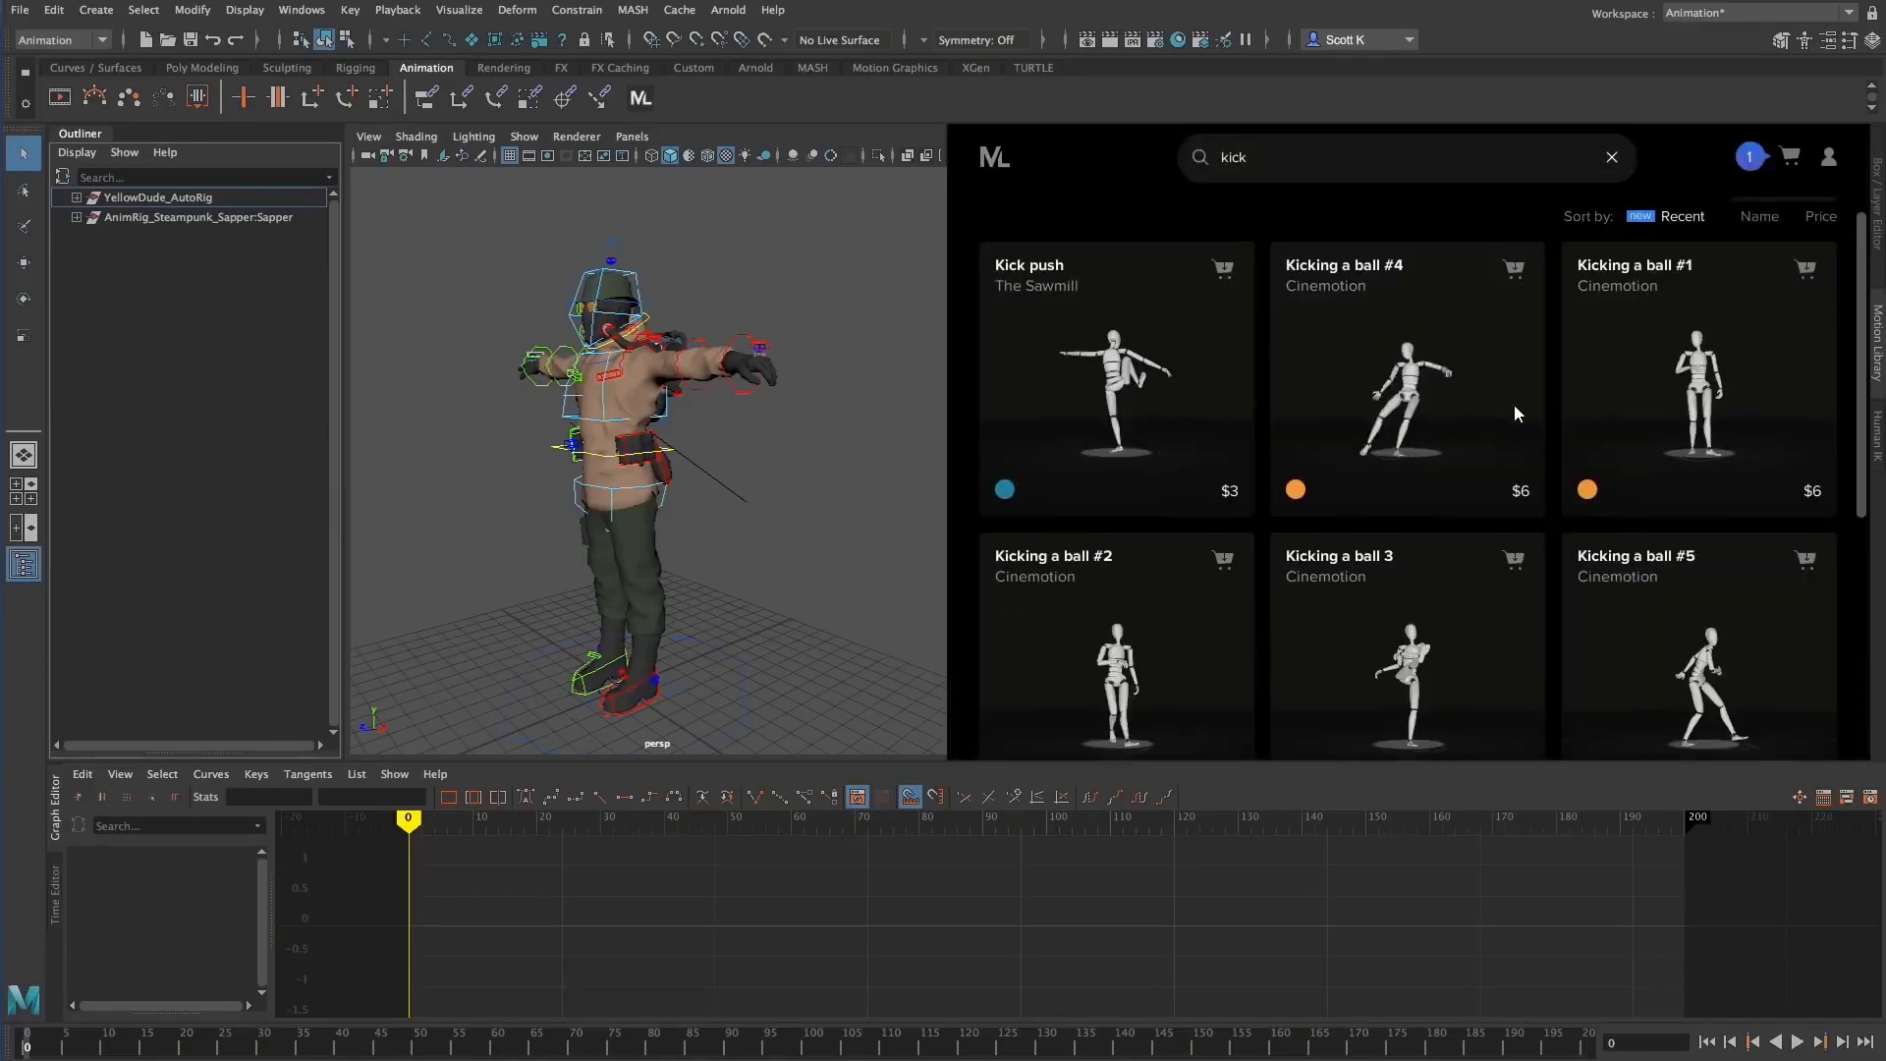
{"action": "scroll", "coordinate": [1468, 532], "scroll_direction": "down", "scroll_amount": 4}
{"action": "scroll", "coordinate": [1468, 540], "scroll_direction": "up", "scroll_amount": 4}
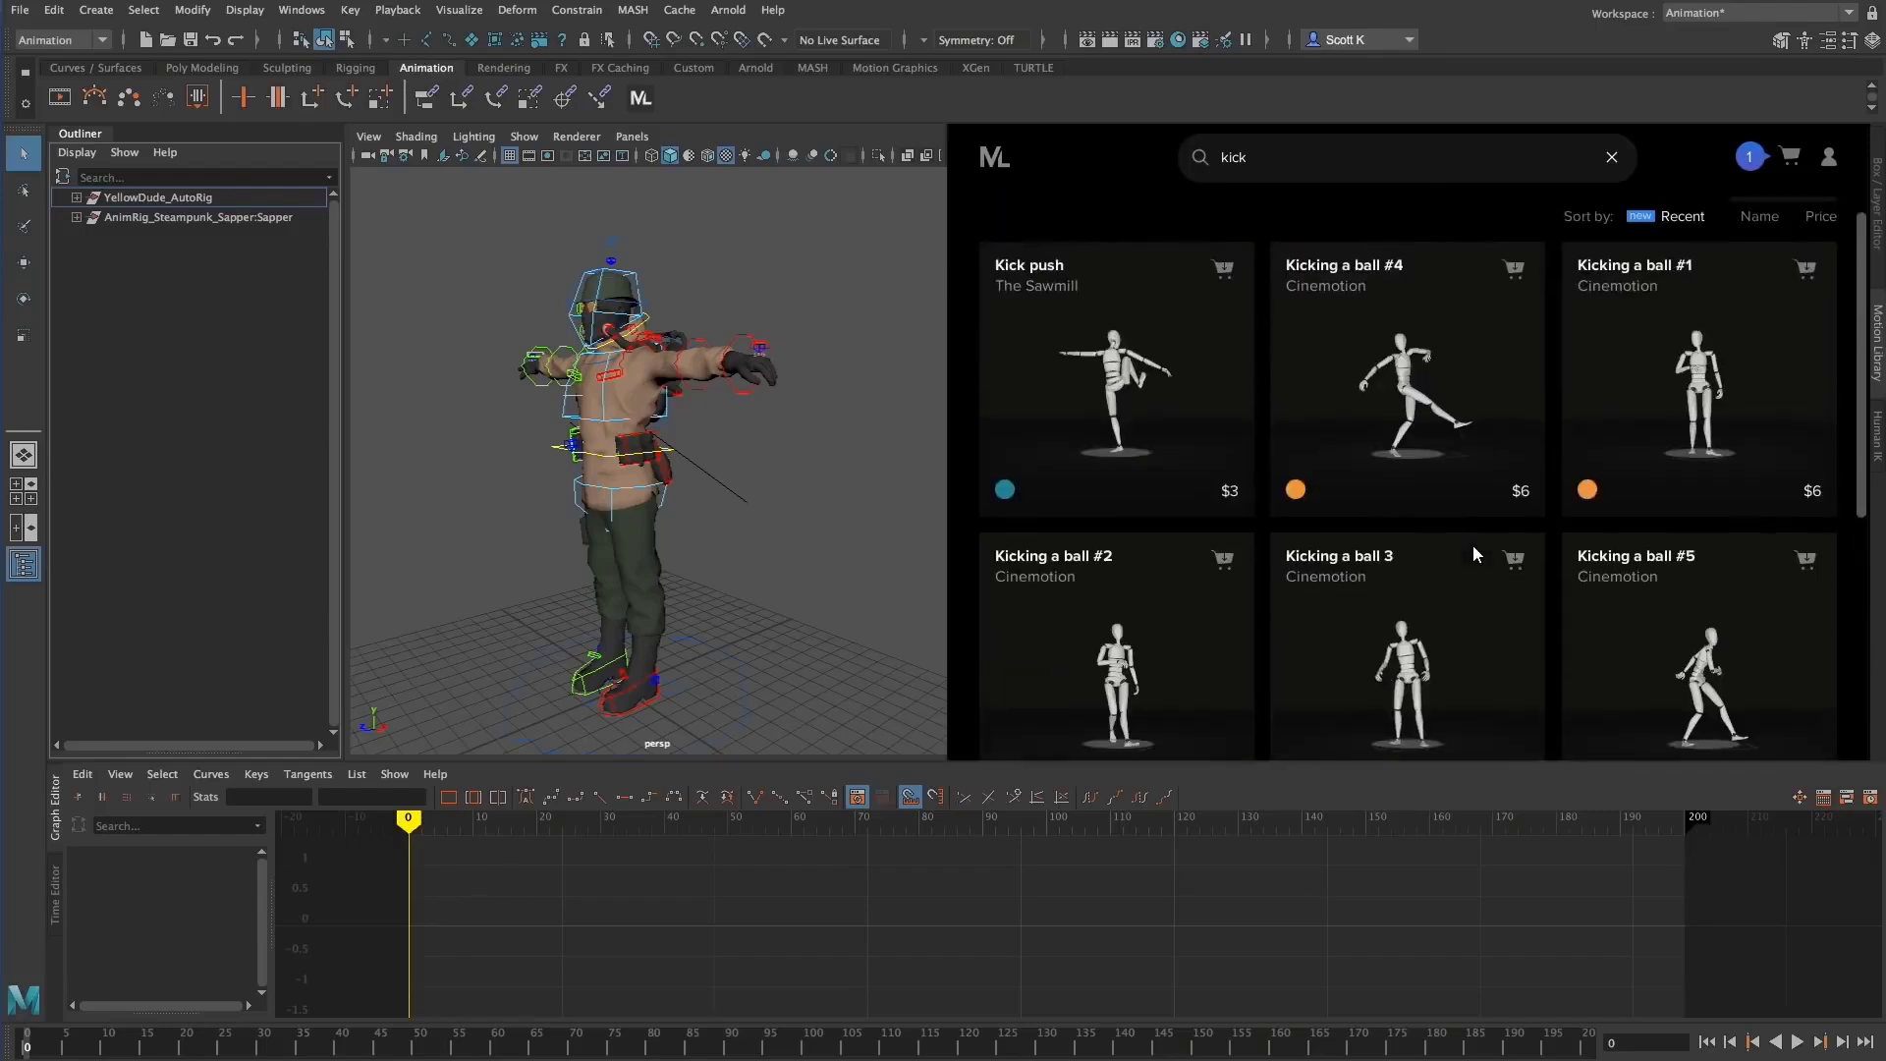
Step: Browse the SuperAlloy Interactive publisher's kick motions with the Martial arts filter
{"action": "left_click", "coordinate": [1471, 157]}
{"action": "left_click", "coordinate": [1265, 587]}
{"action": "left_click", "coordinate": [1342, 328]}
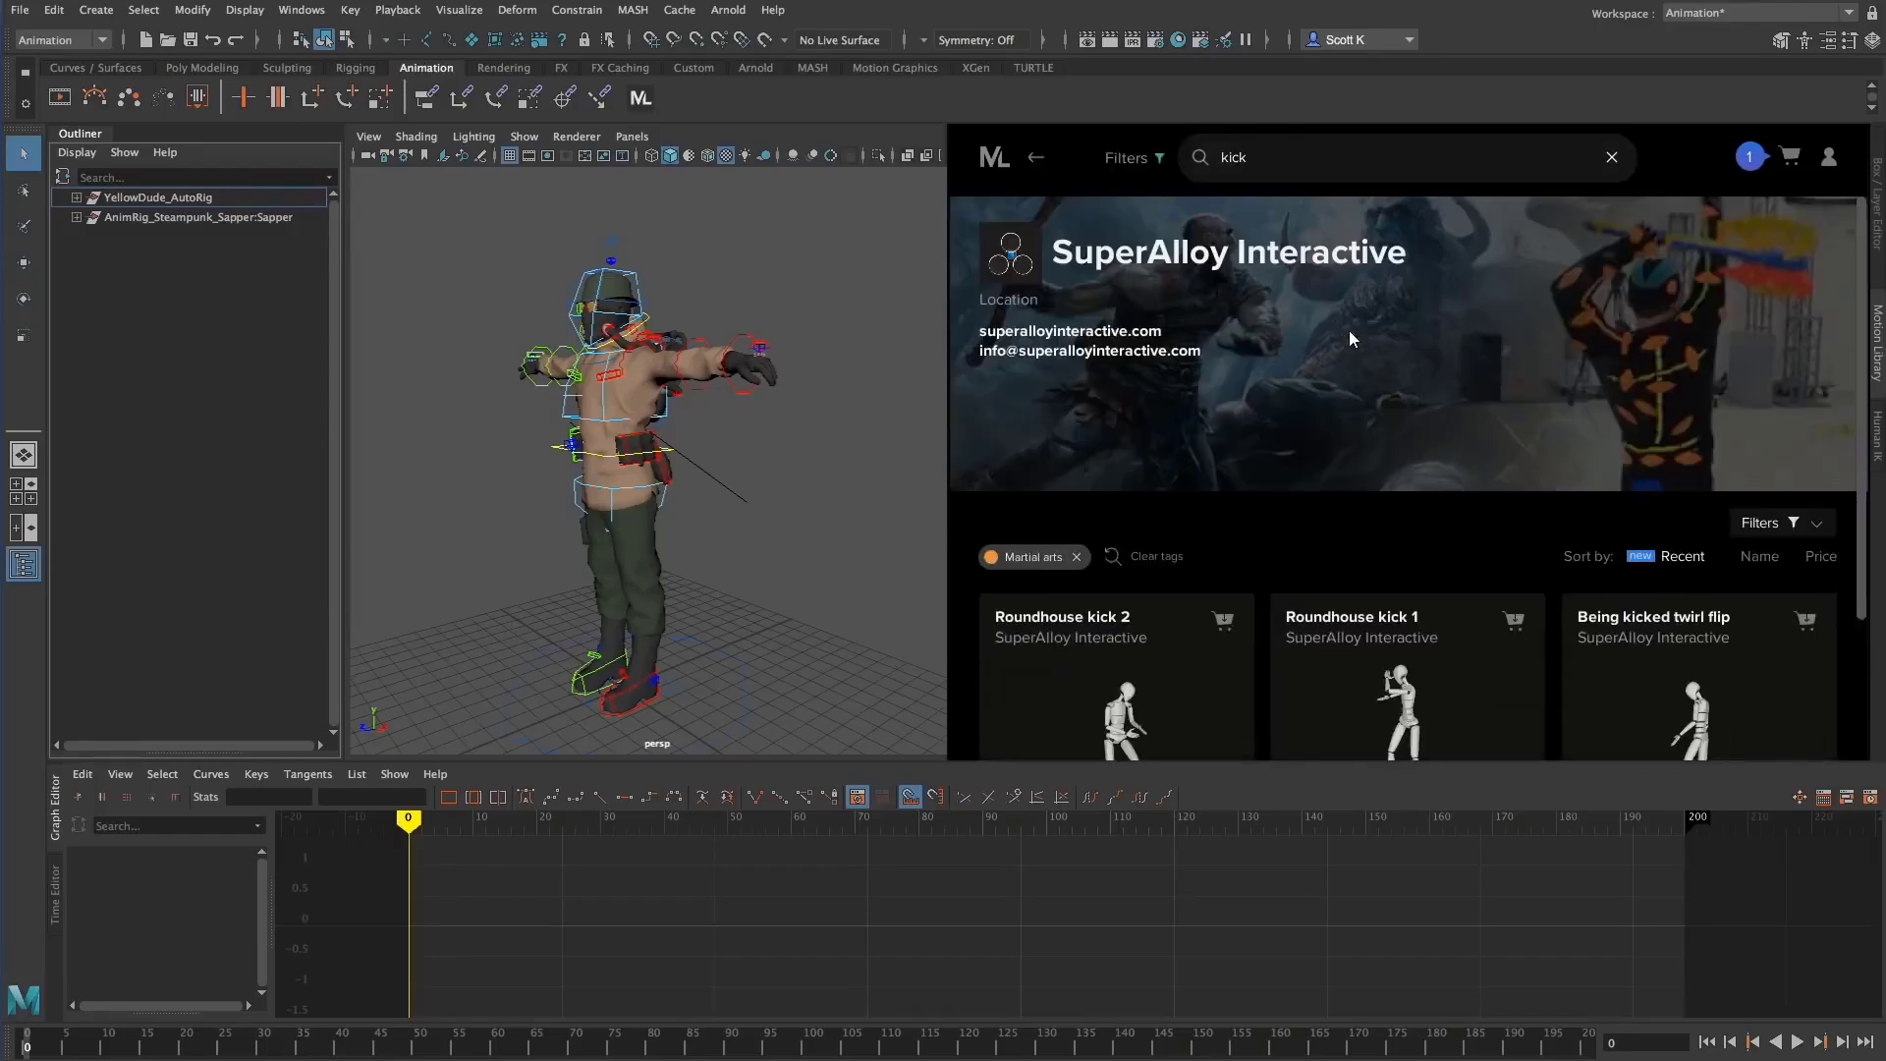
{"action": "scroll", "coordinate": [1482, 399], "scroll_direction": "down", "scroll_amount": 3}
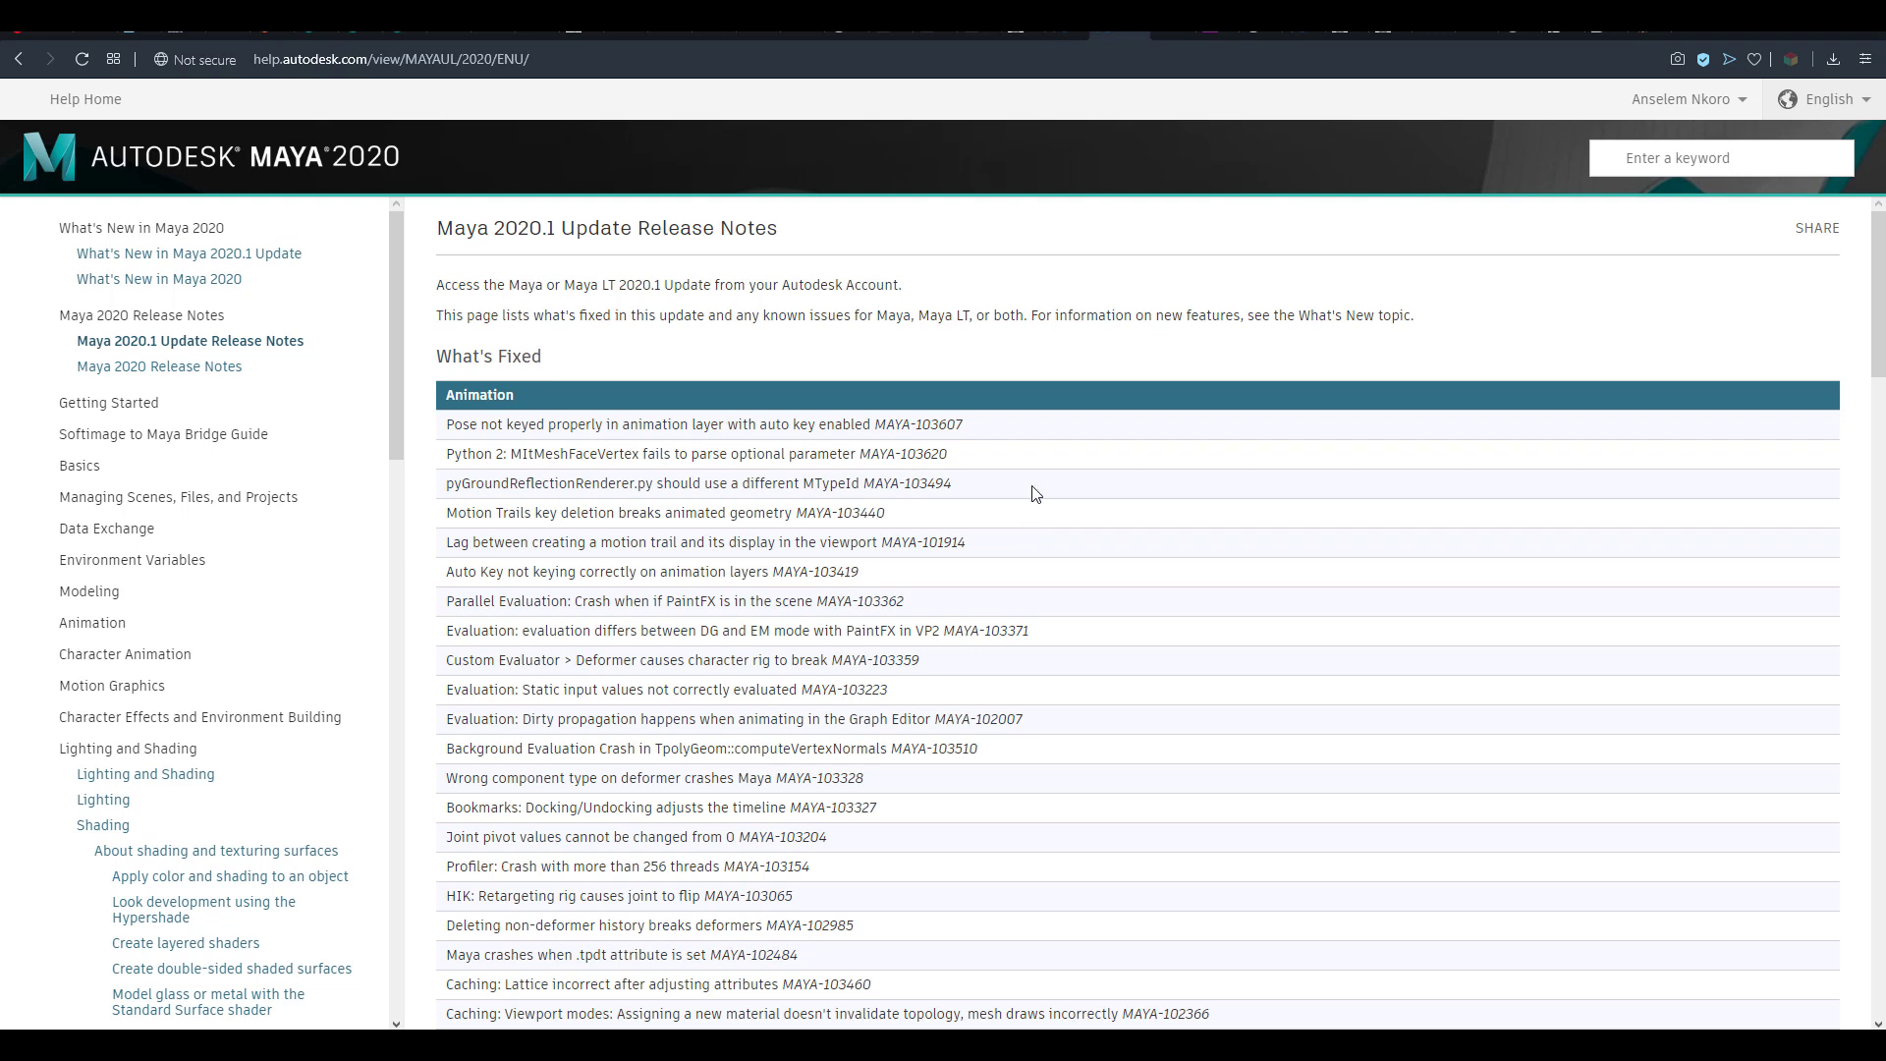
Step: Read through the fixed and known issues in the Maya 2020.1 Update Release Notes
{"action": "scroll", "coordinate": [1049, 455], "scroll_direction": "down", "scroll_amount": 3}
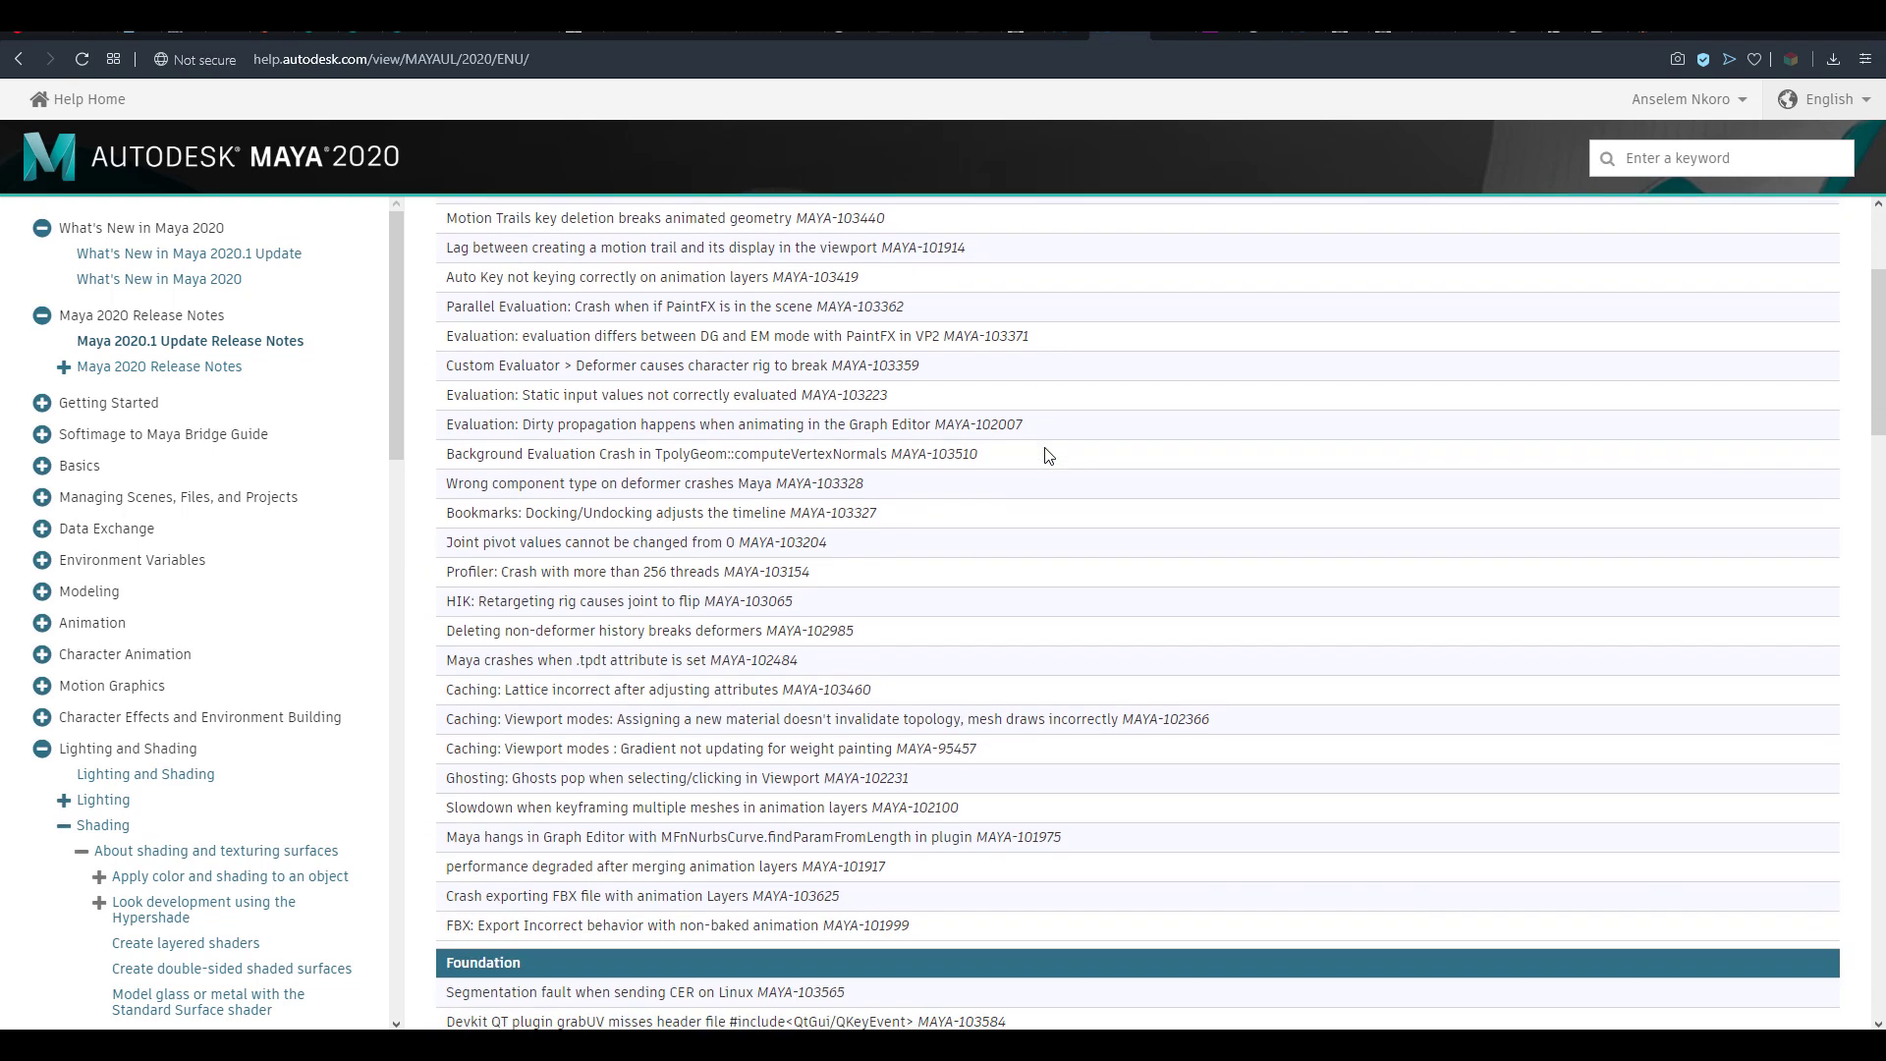
{"action": "scroll", "coordinate": [1049, 455], "scroll_direction": "down", "scroll_amount": 5}
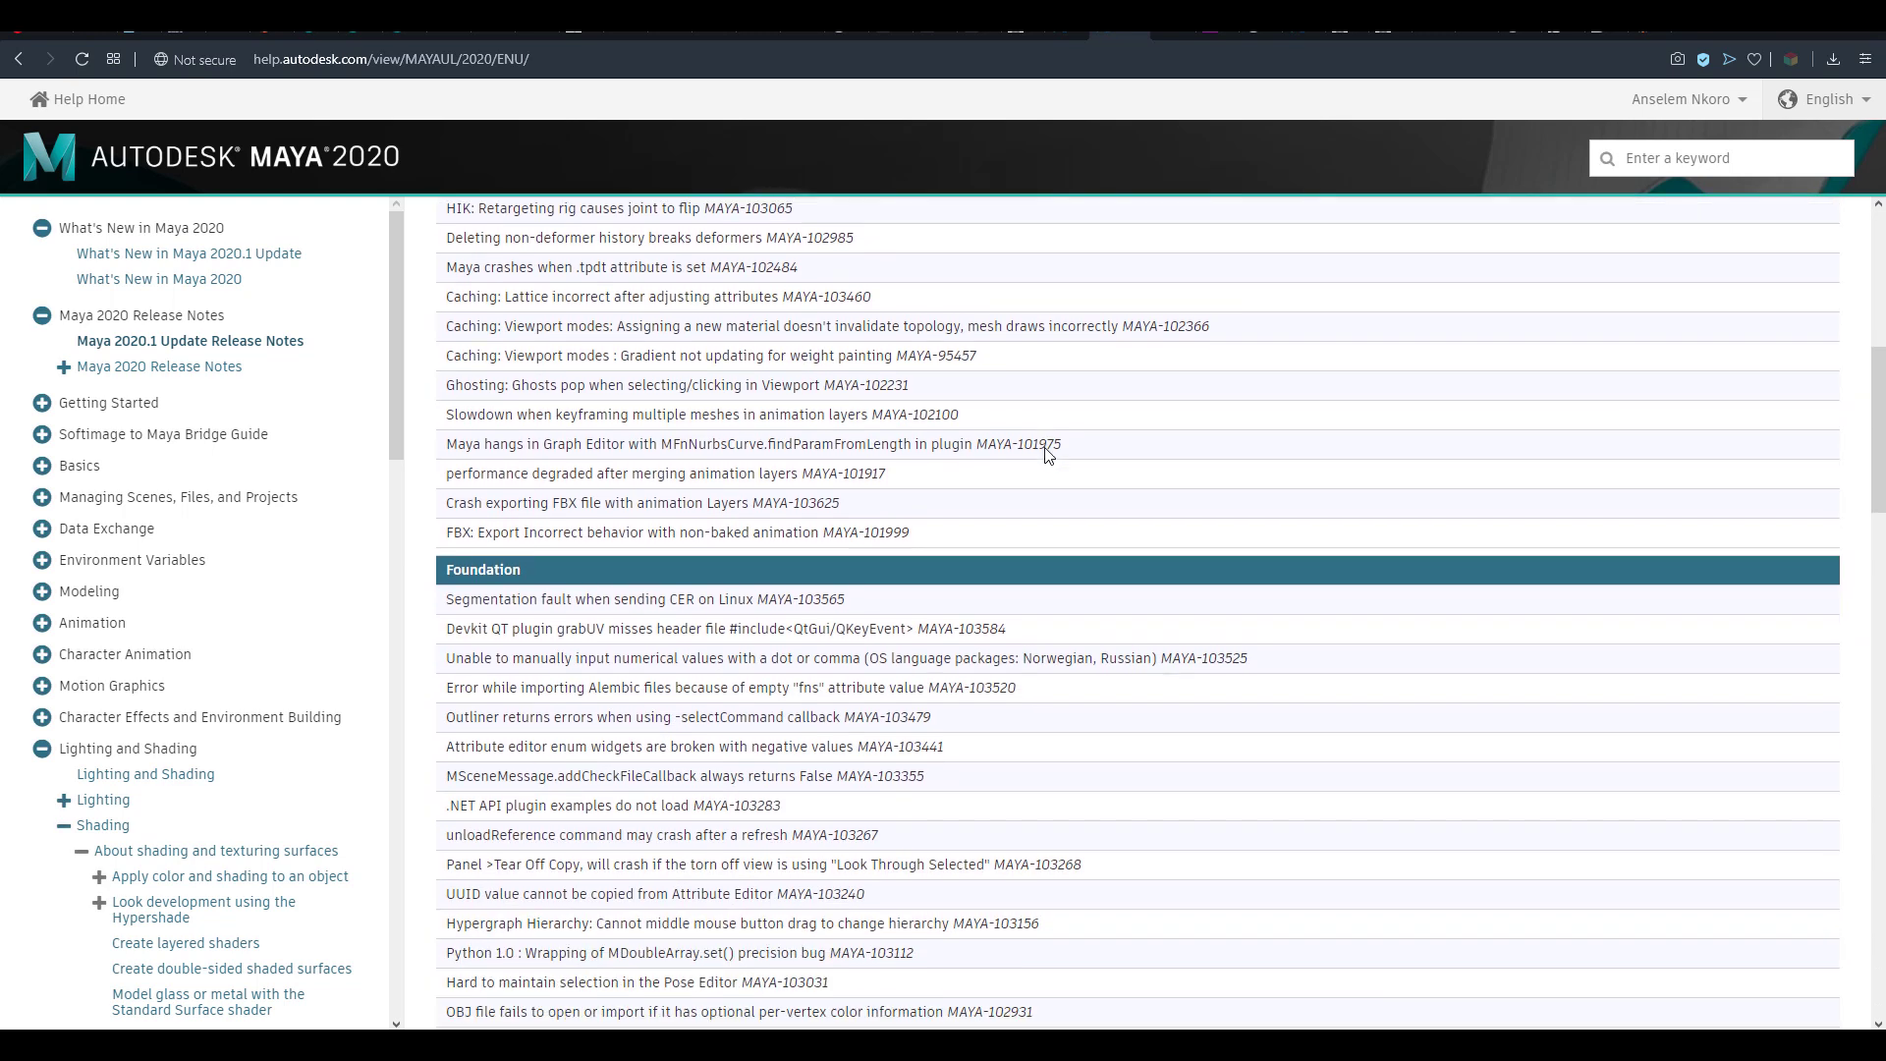
{"action": "scroll", "coordinate": [1046, 448], "scroll_direction": "down", "scroll_amount": 5}
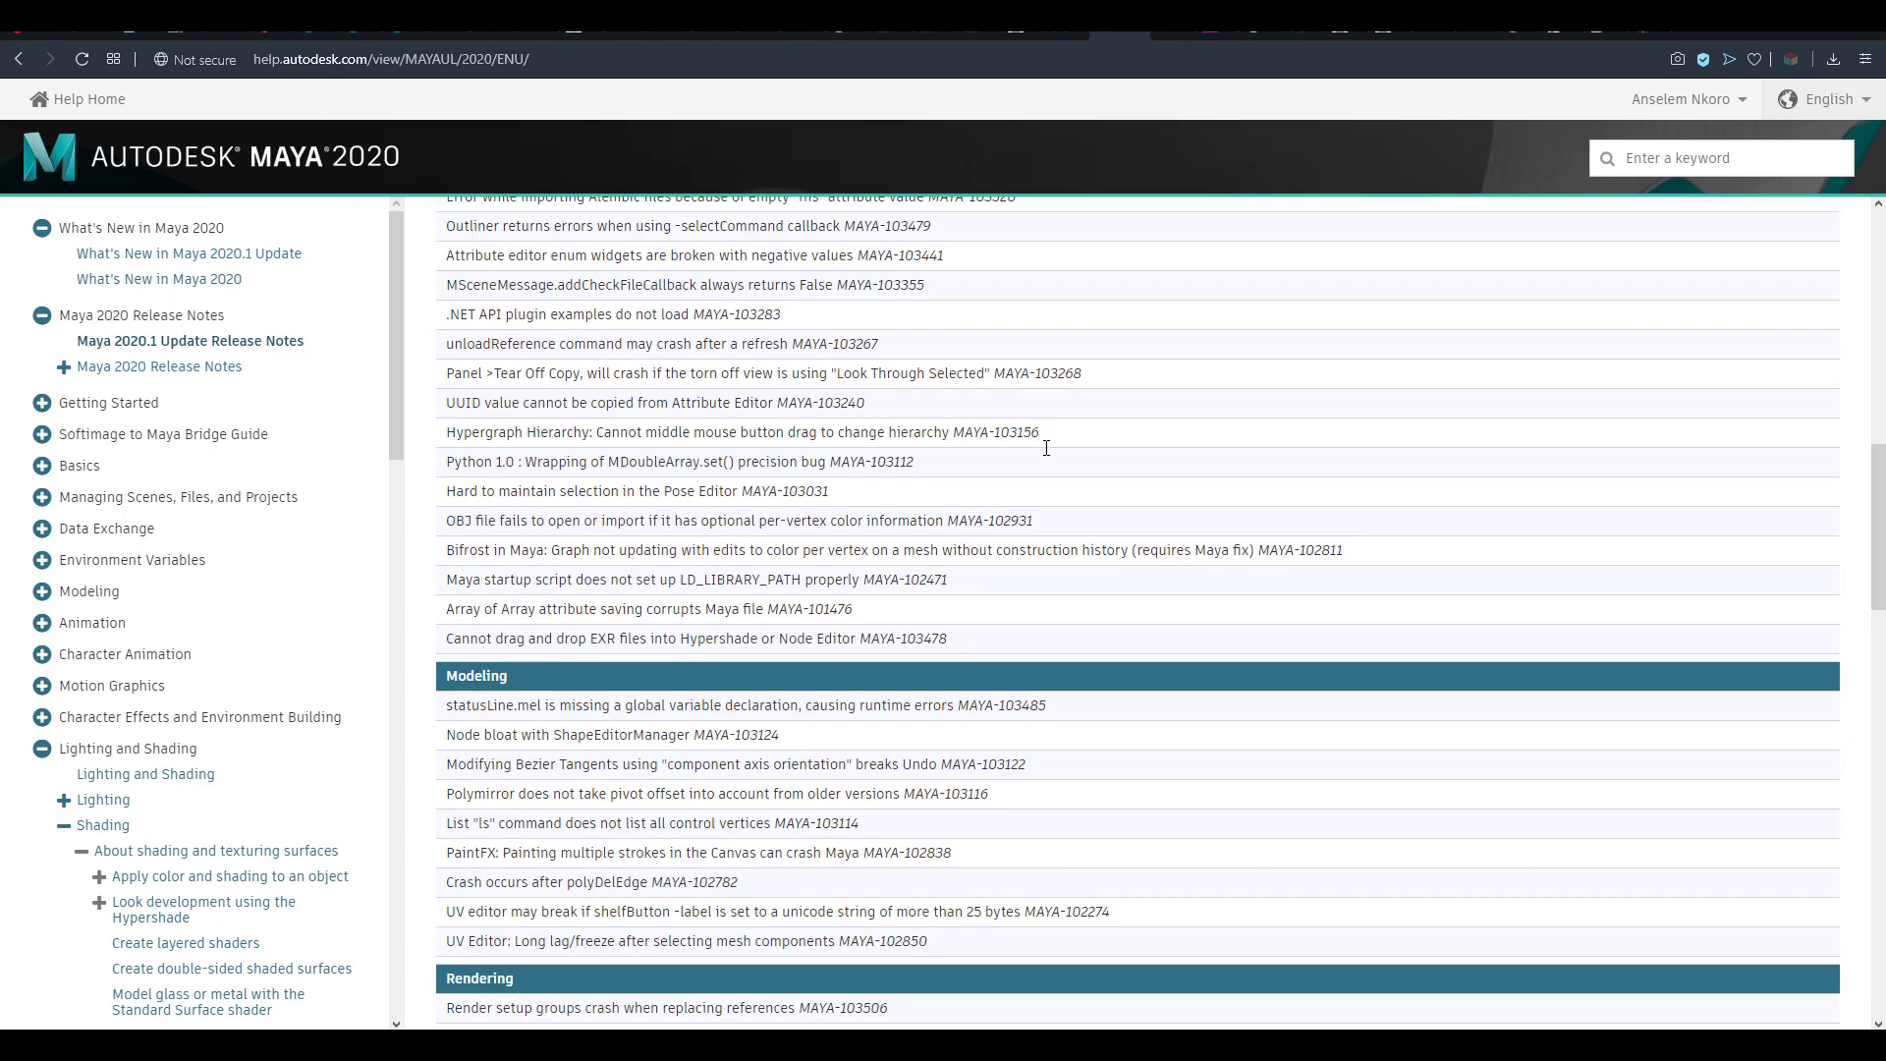
{"action": "scroll", "coordinate": [1046, 448], "scroll_direction": "down", "scroll_amount": 6}
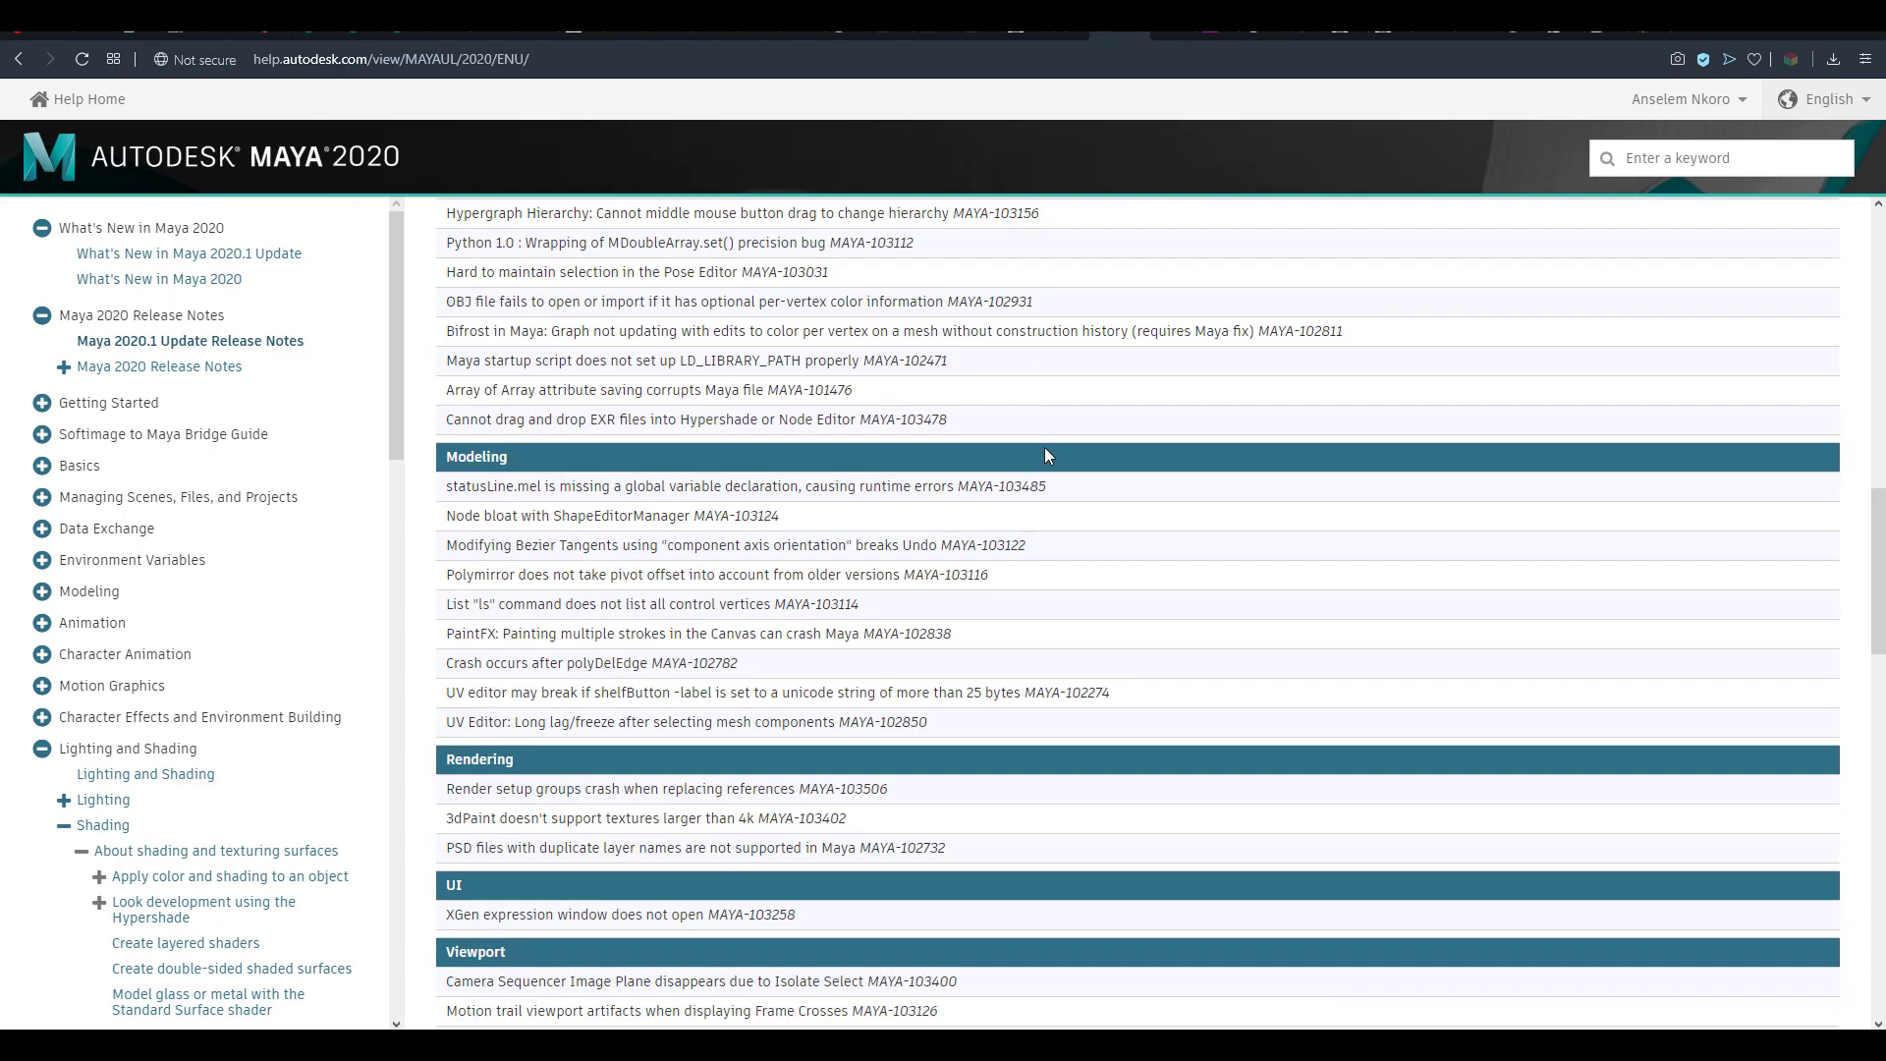
{"action": "scroll", "coordinate": [1046, 450], "scroll_direction": "down", "scroll_amount": 6}
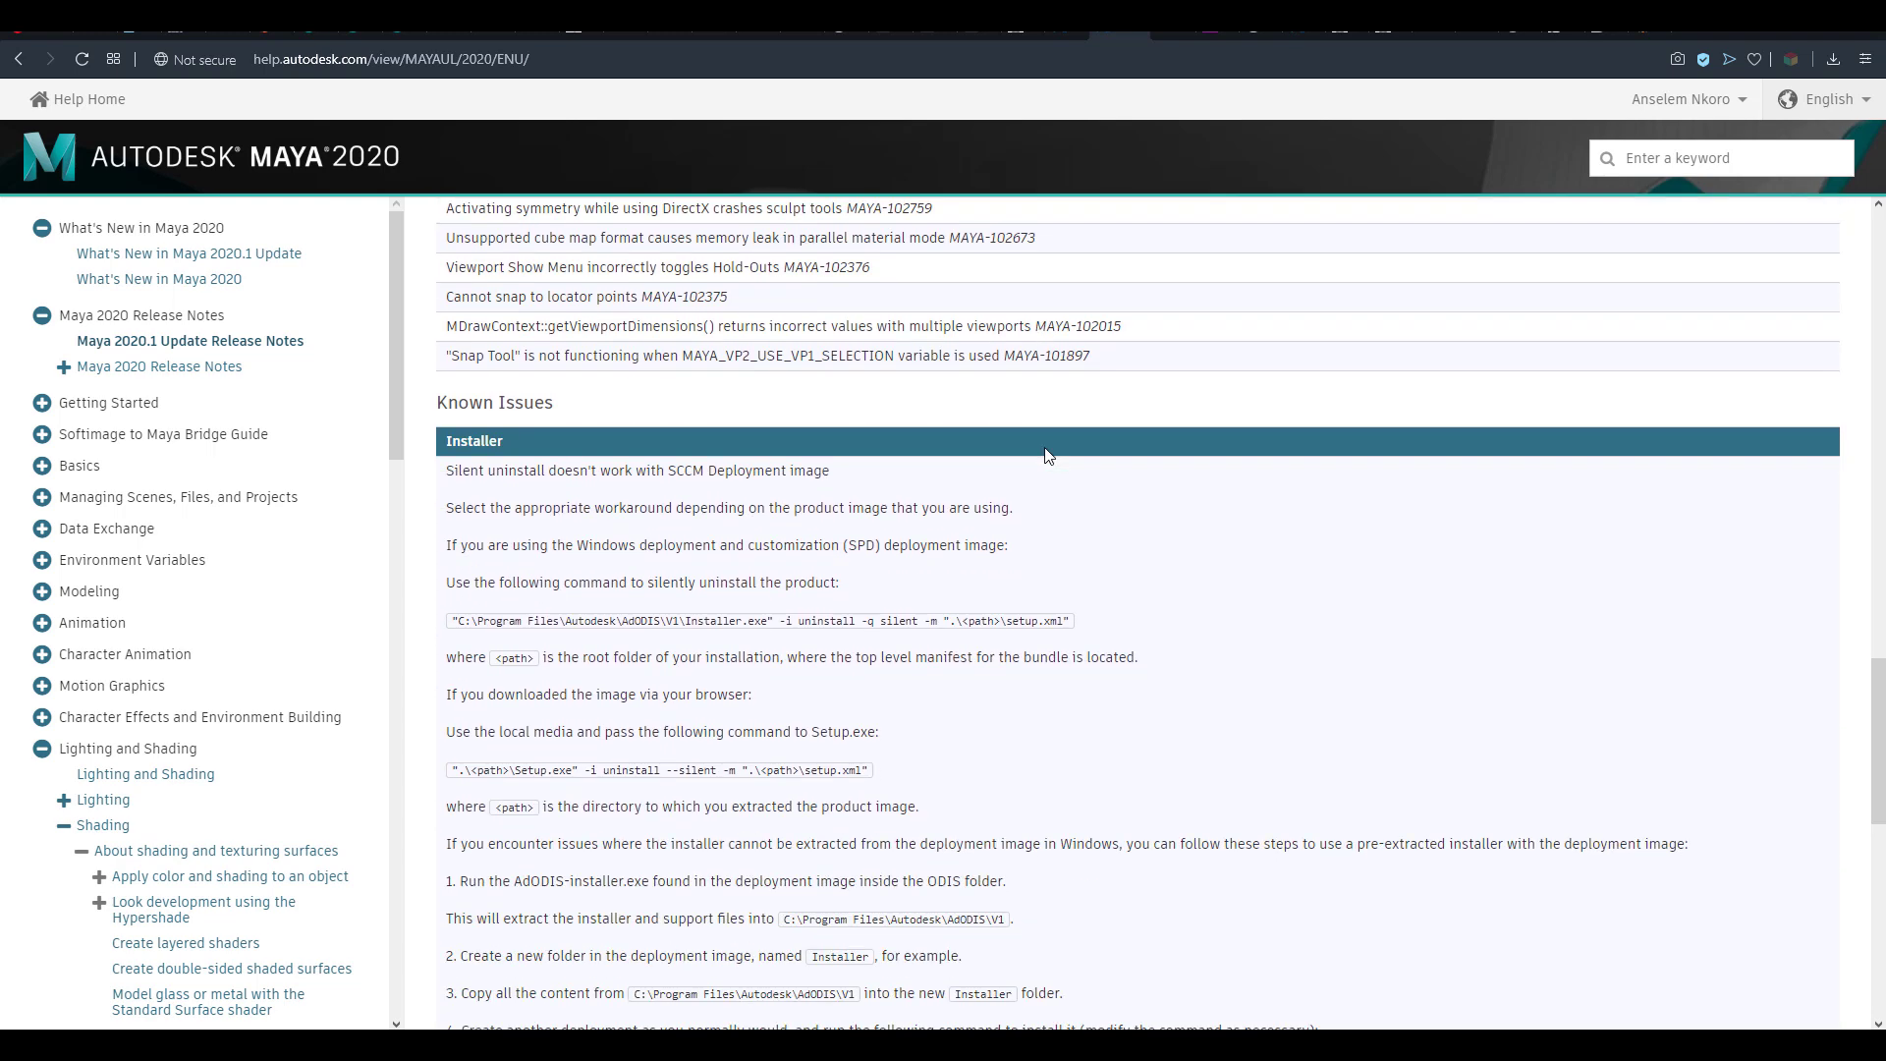
{"action": "scroll", "coordinate": [1047, 452], "scroll_direction": "down", "scroll_amount": 9}
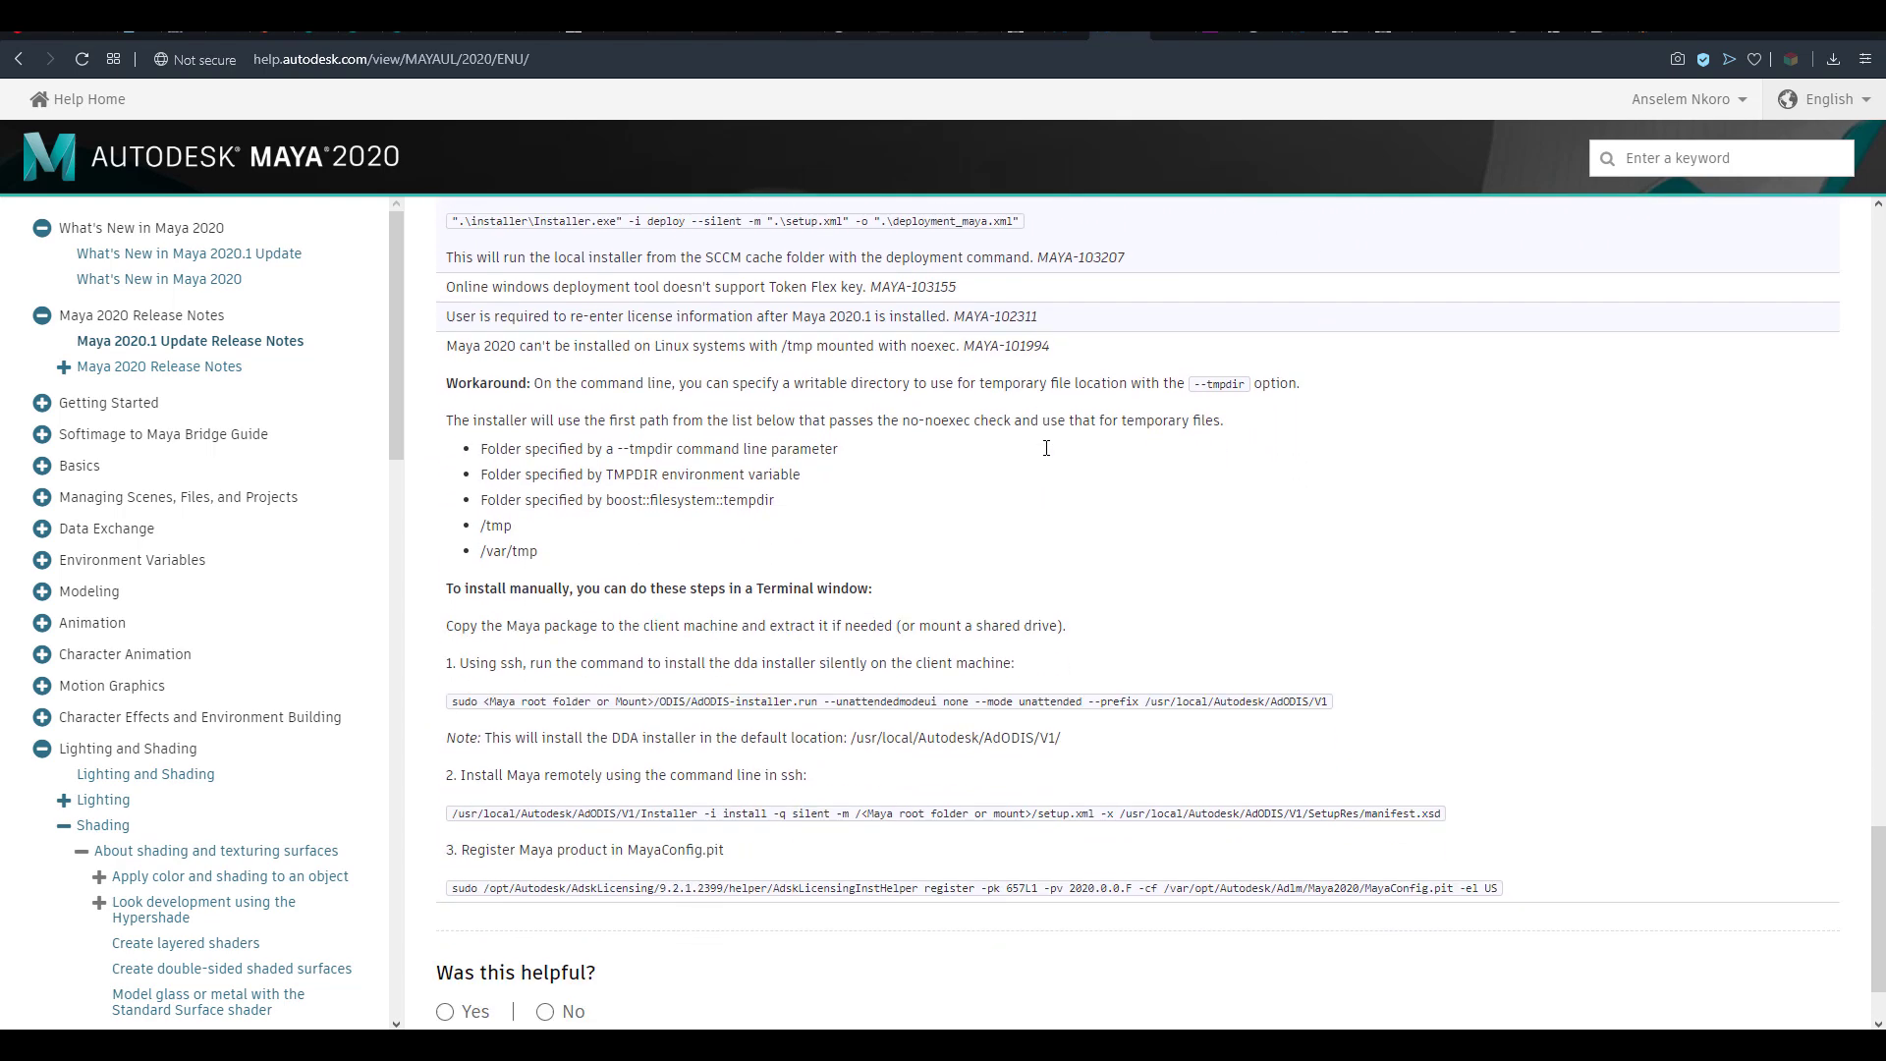
{"action": "scroll", "coordinate": [1046, 448], "scroll_direction": "up", "scroll_amount": 10}
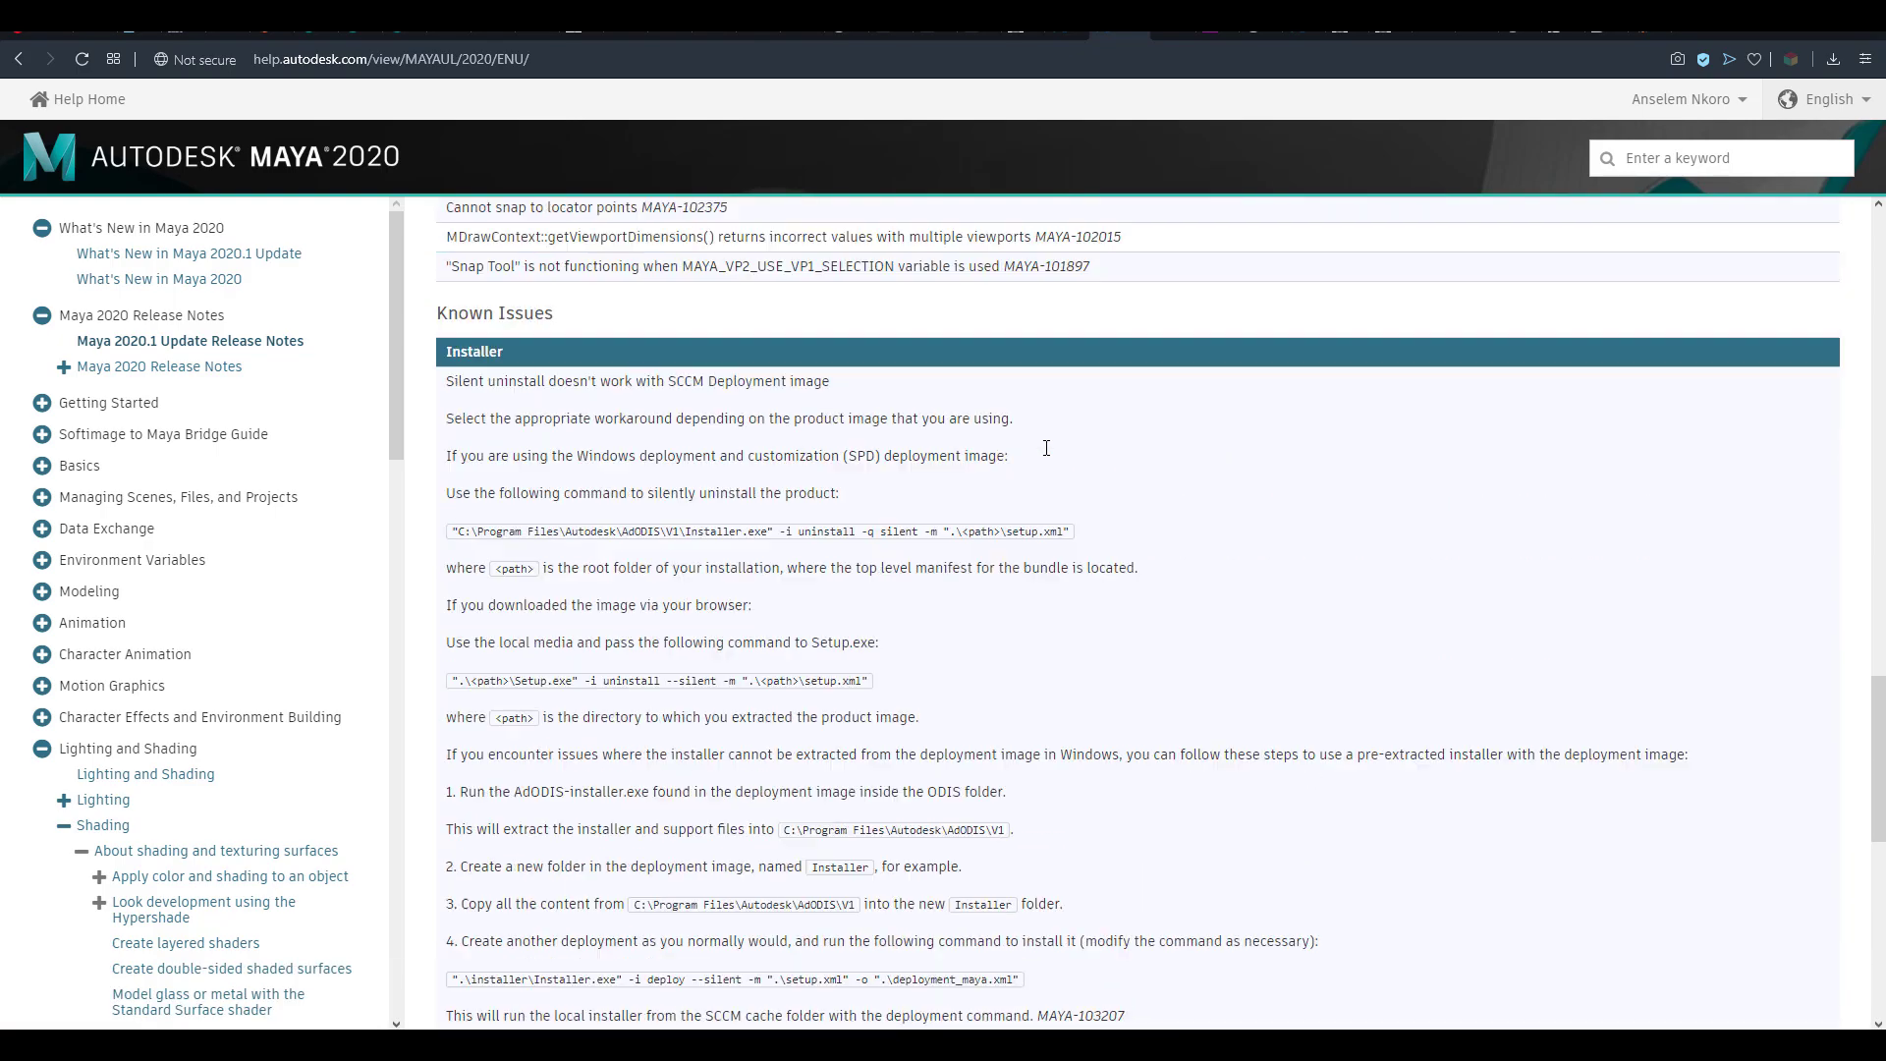
{"action": "scroll", "coordinate": [1046, 448], "scroll_direction": "up", "scroll_amount": 18}
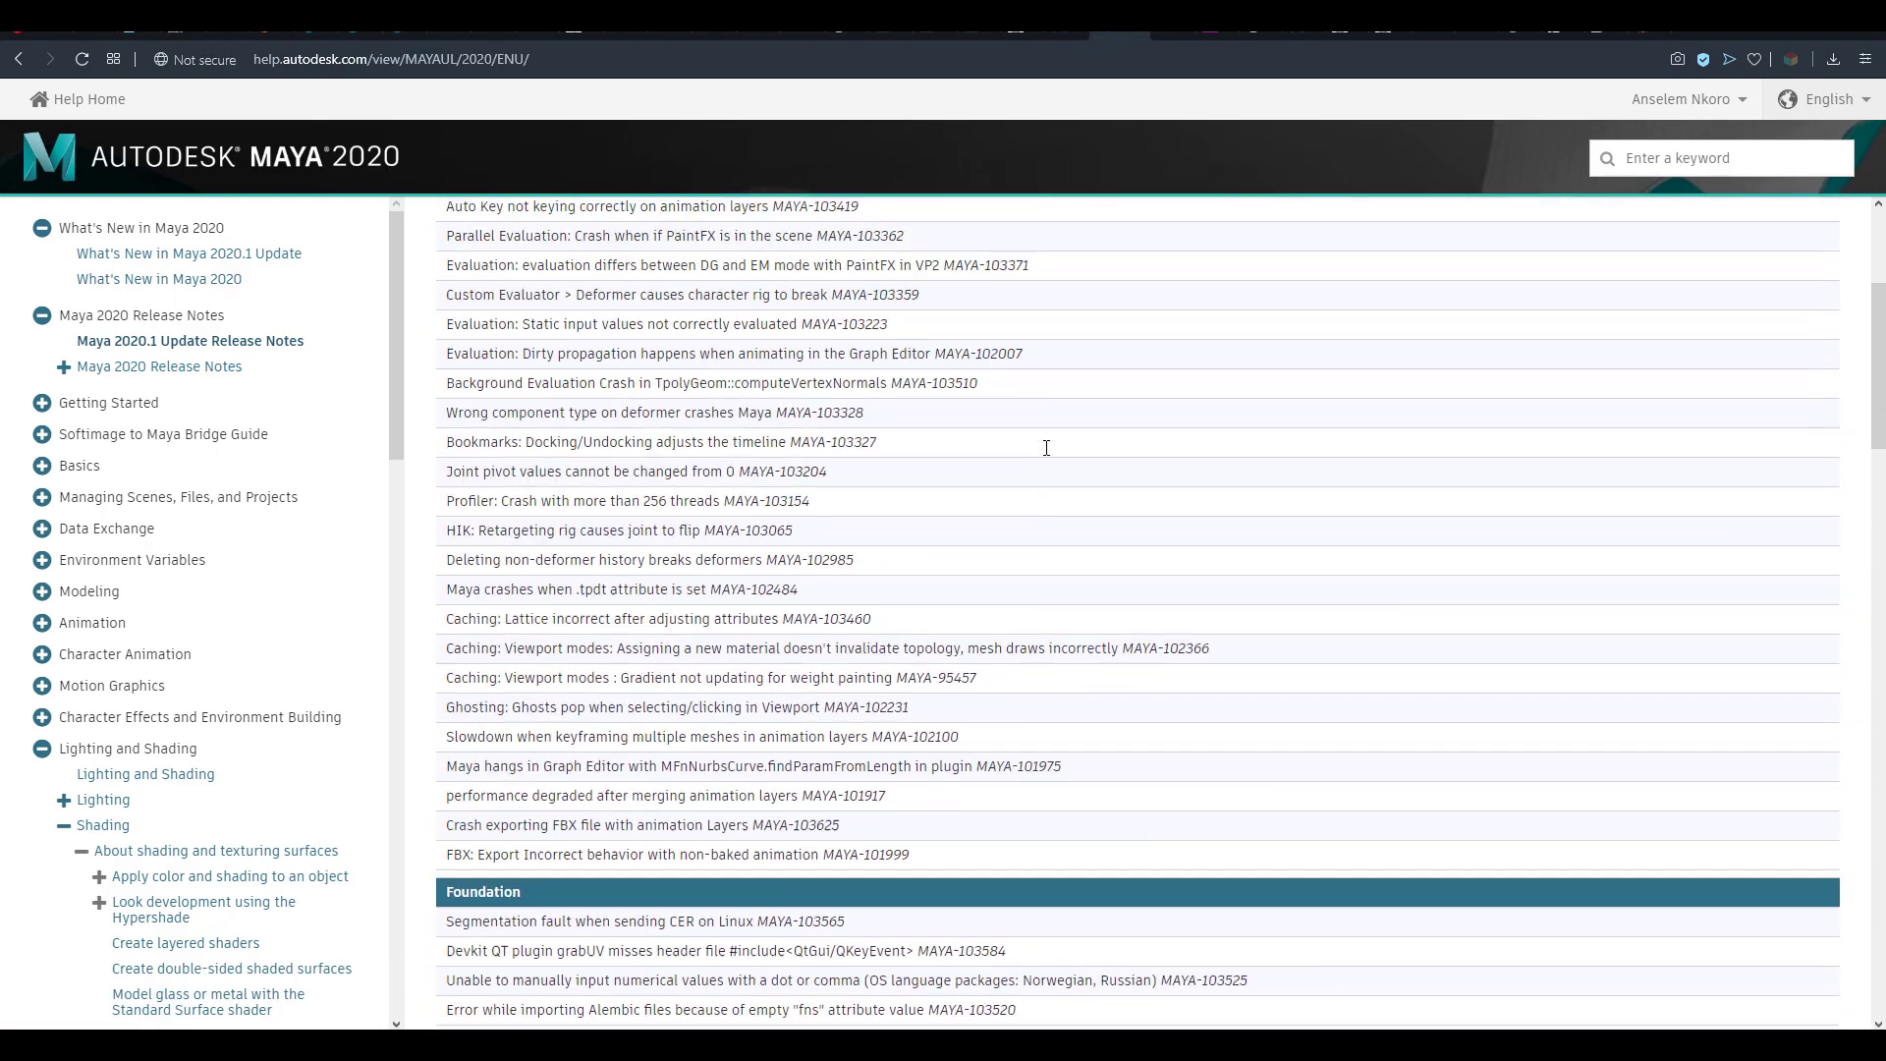
{"action": "scroll", "coordinate": [1046, 448], "scroll_direction": "up", "scroll_amount": 5}
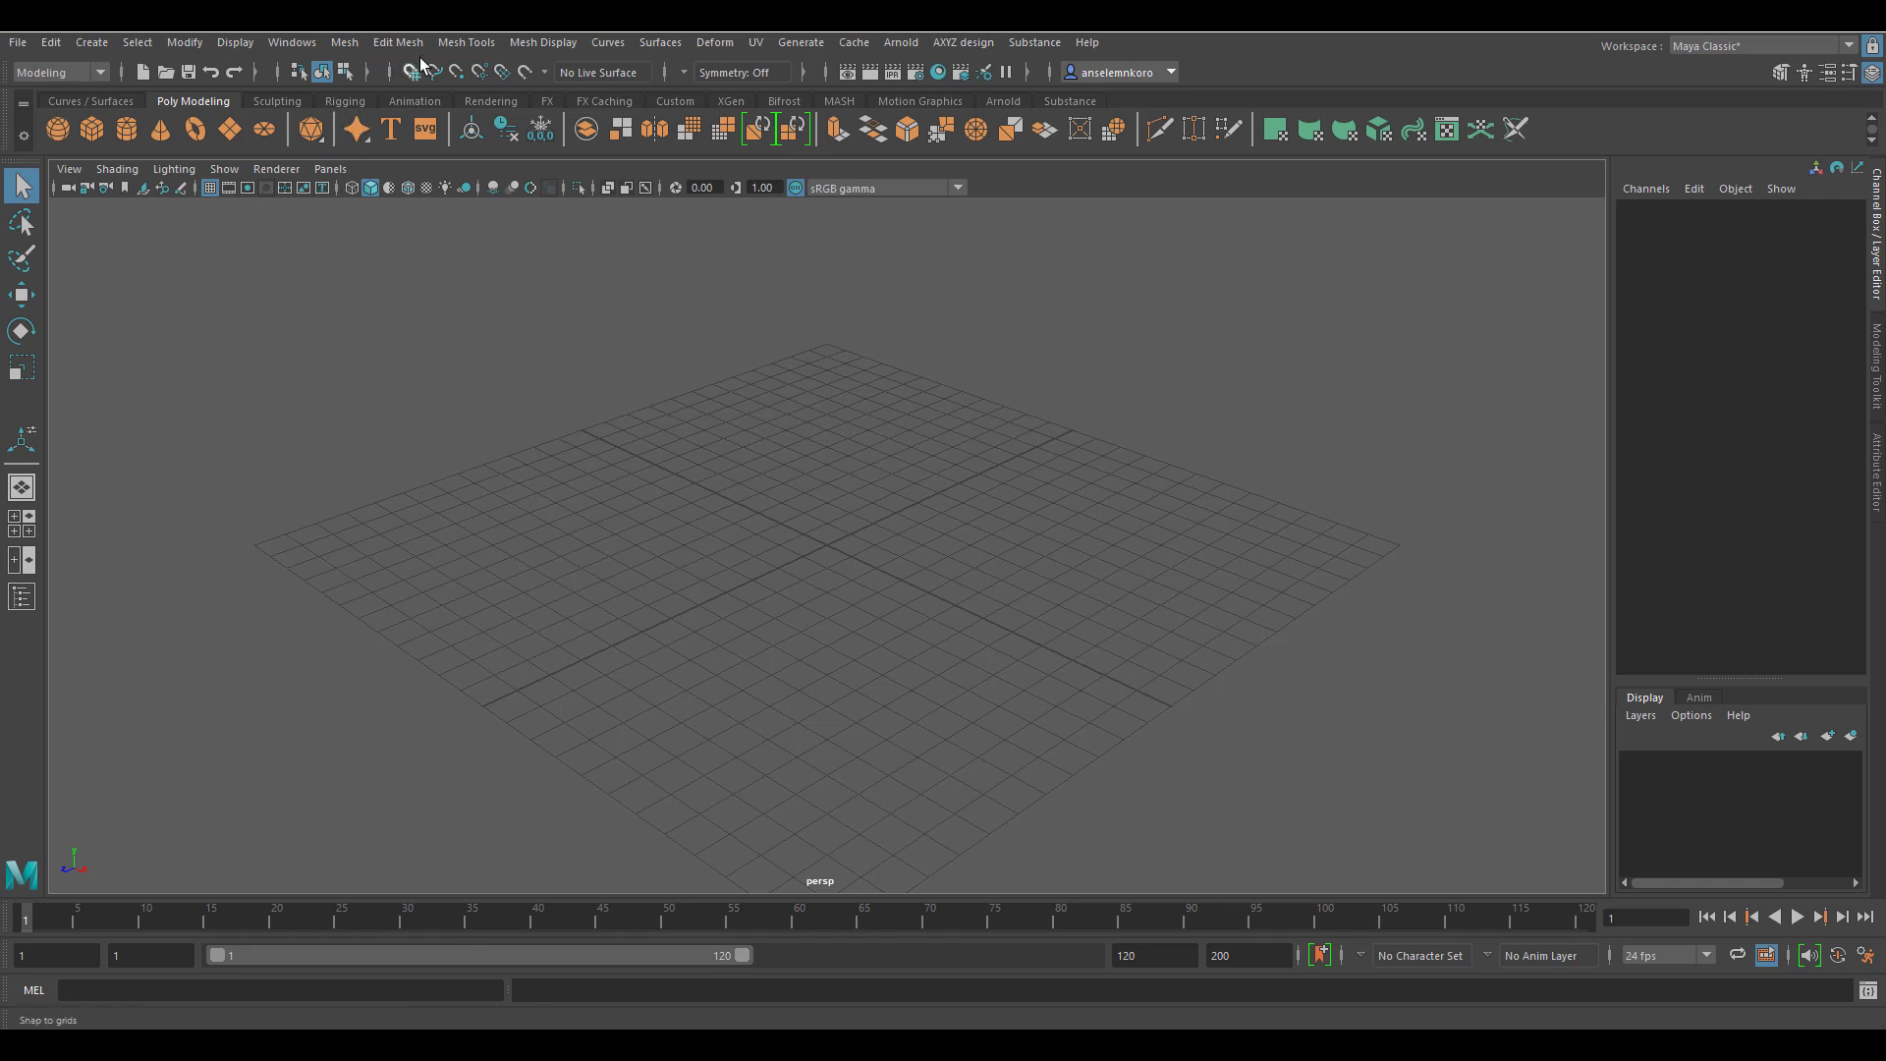
Step: Check in the Plug-in Manager whether the Substance plug-ins are loaded, then close it
{"action": "left_click", "coordinate": [447, 43]}
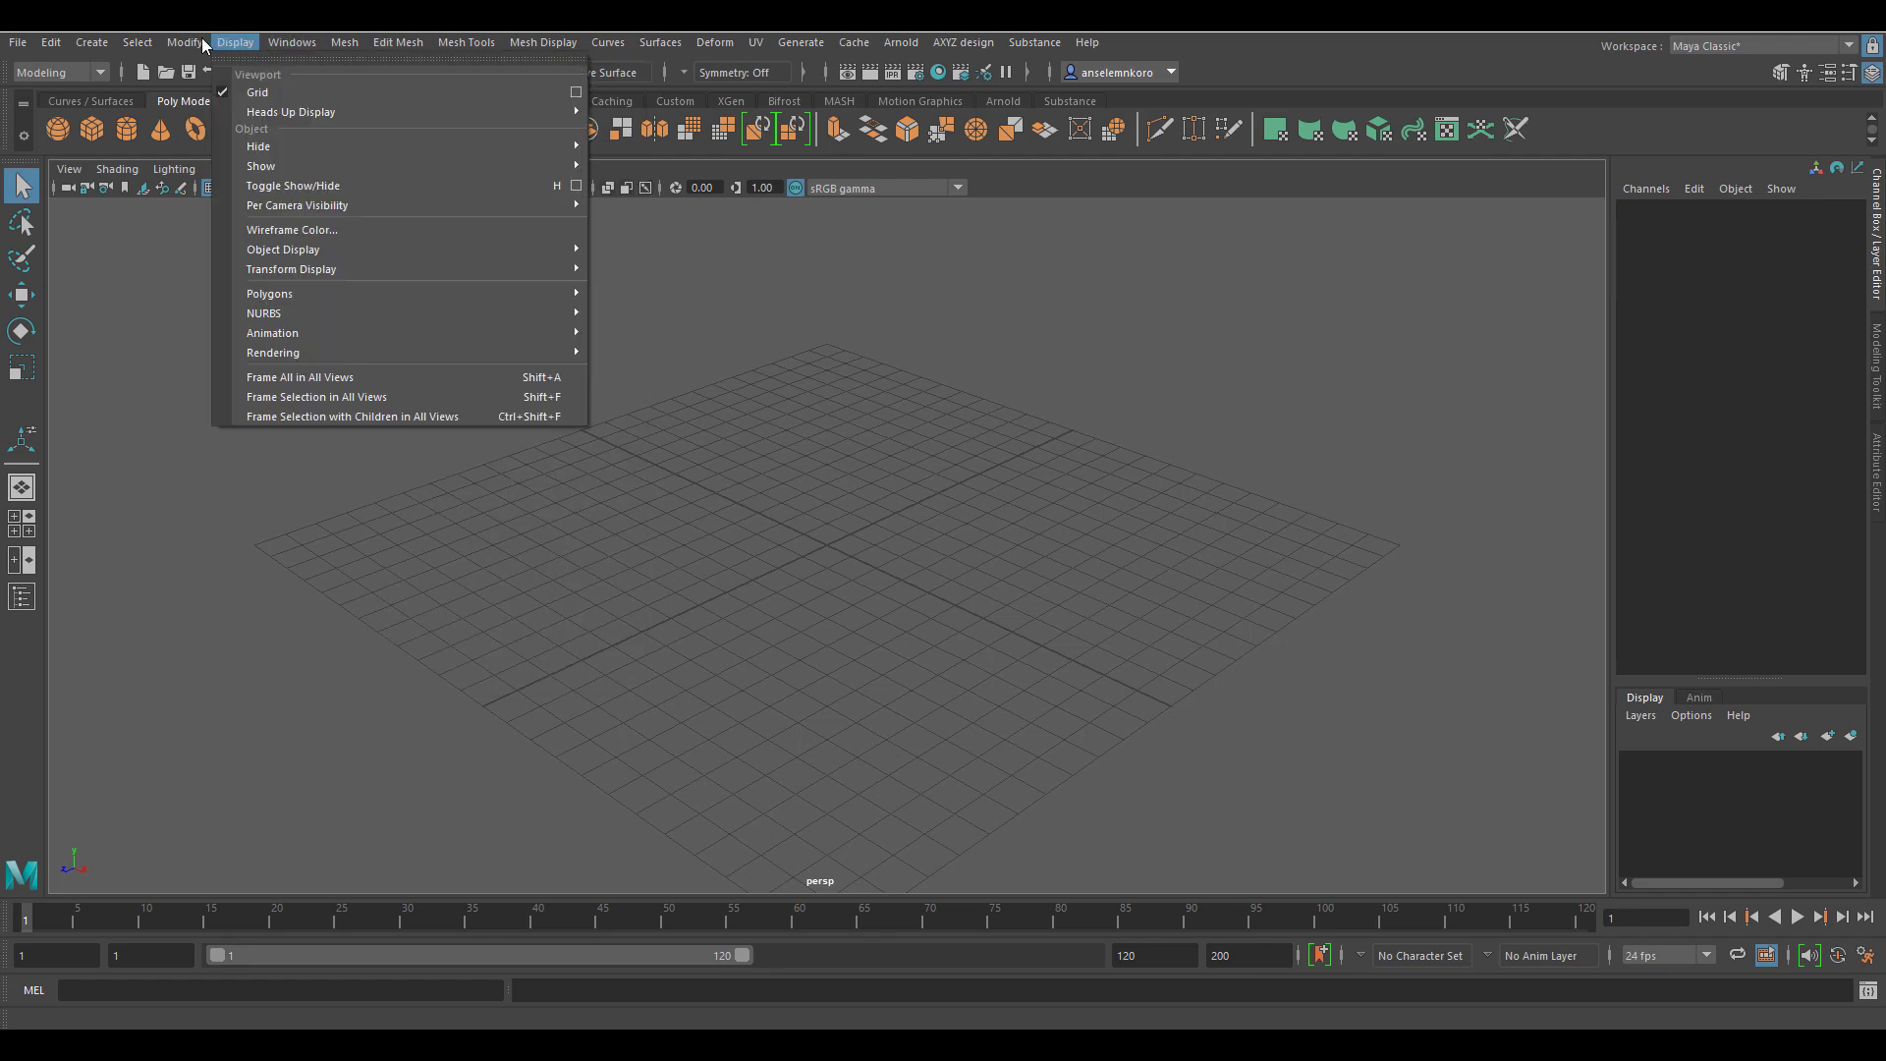
{"action": "mouse_move", "coordinate": [175, 42]}
{"action": "mouse_move", "coordinate": [278, 42]}
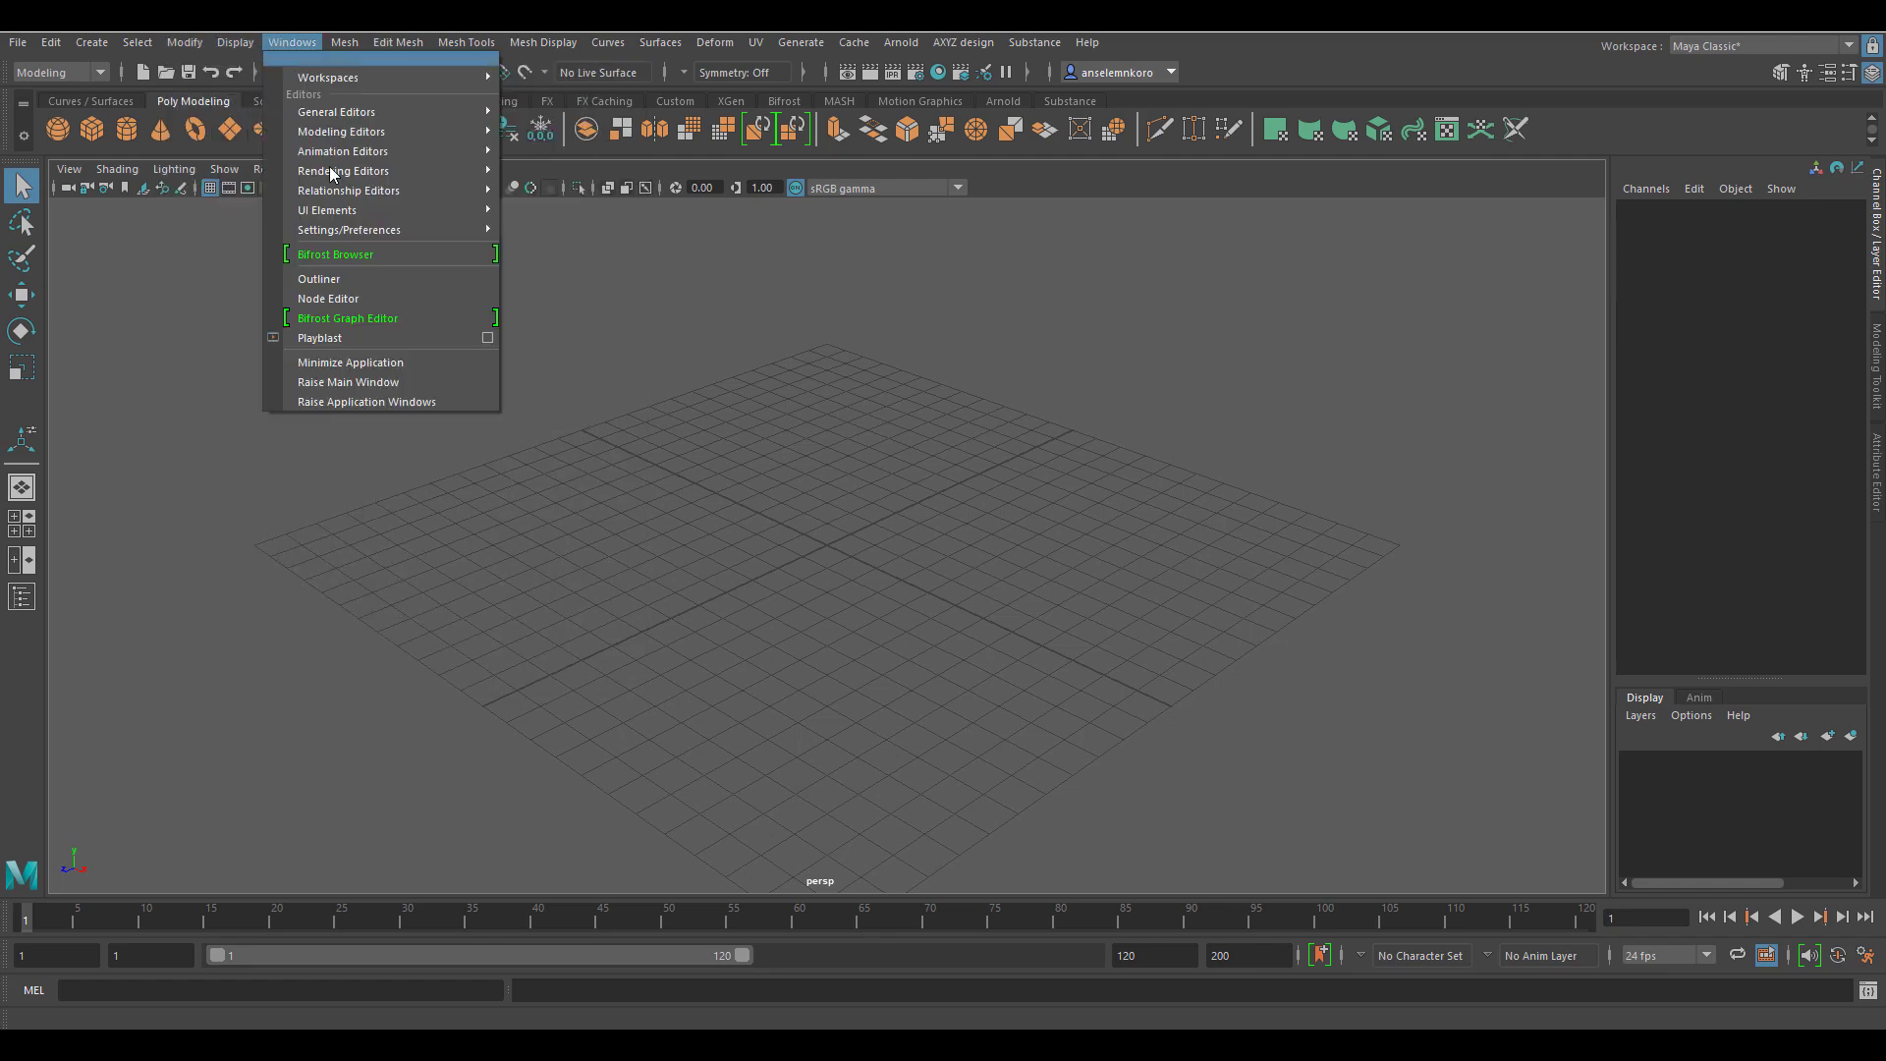
{"action": "mouse_move", "coordinate": [350, 232]}
{"action": "left_click", "coordinate": [650, 360]}
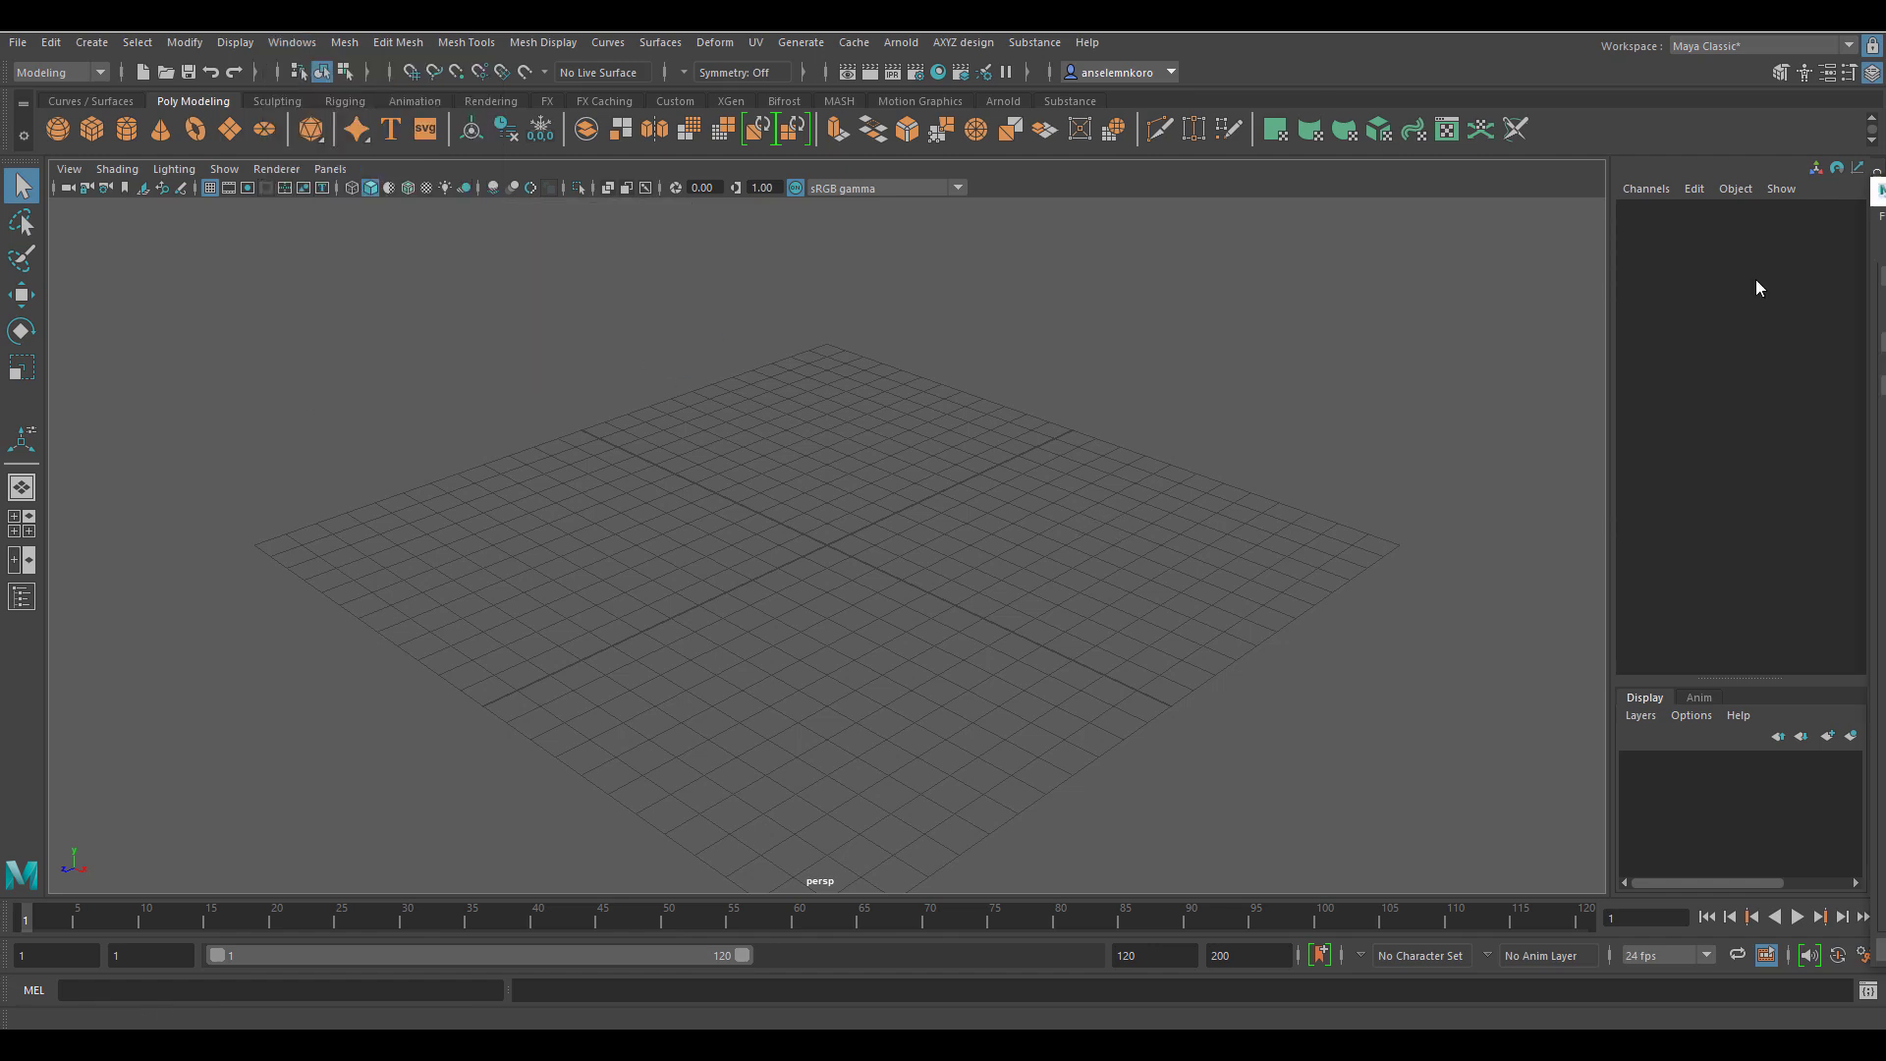
{"action": "scroll", "coordinate": [817, 688], "scroll_direction": "down", "scroll_amount": 20}
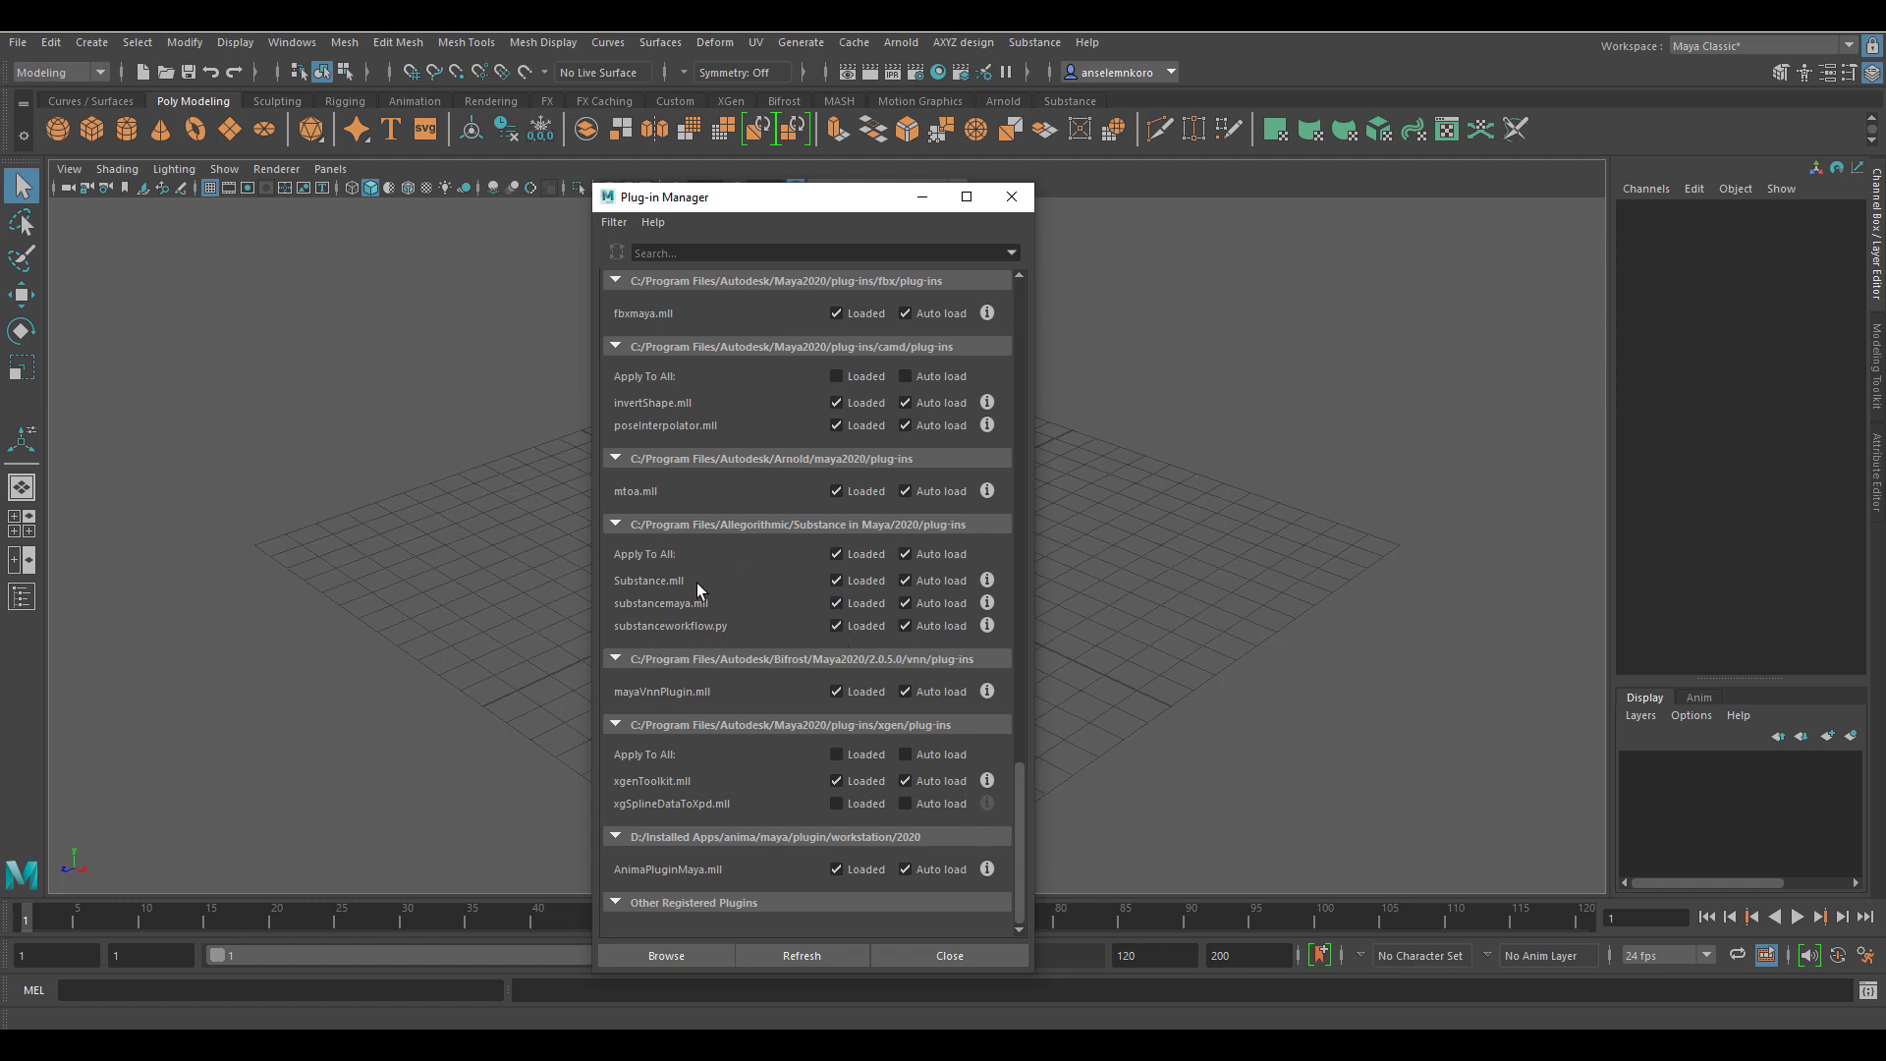
{"action": "left_click", "coordinate": [1010, 199]}
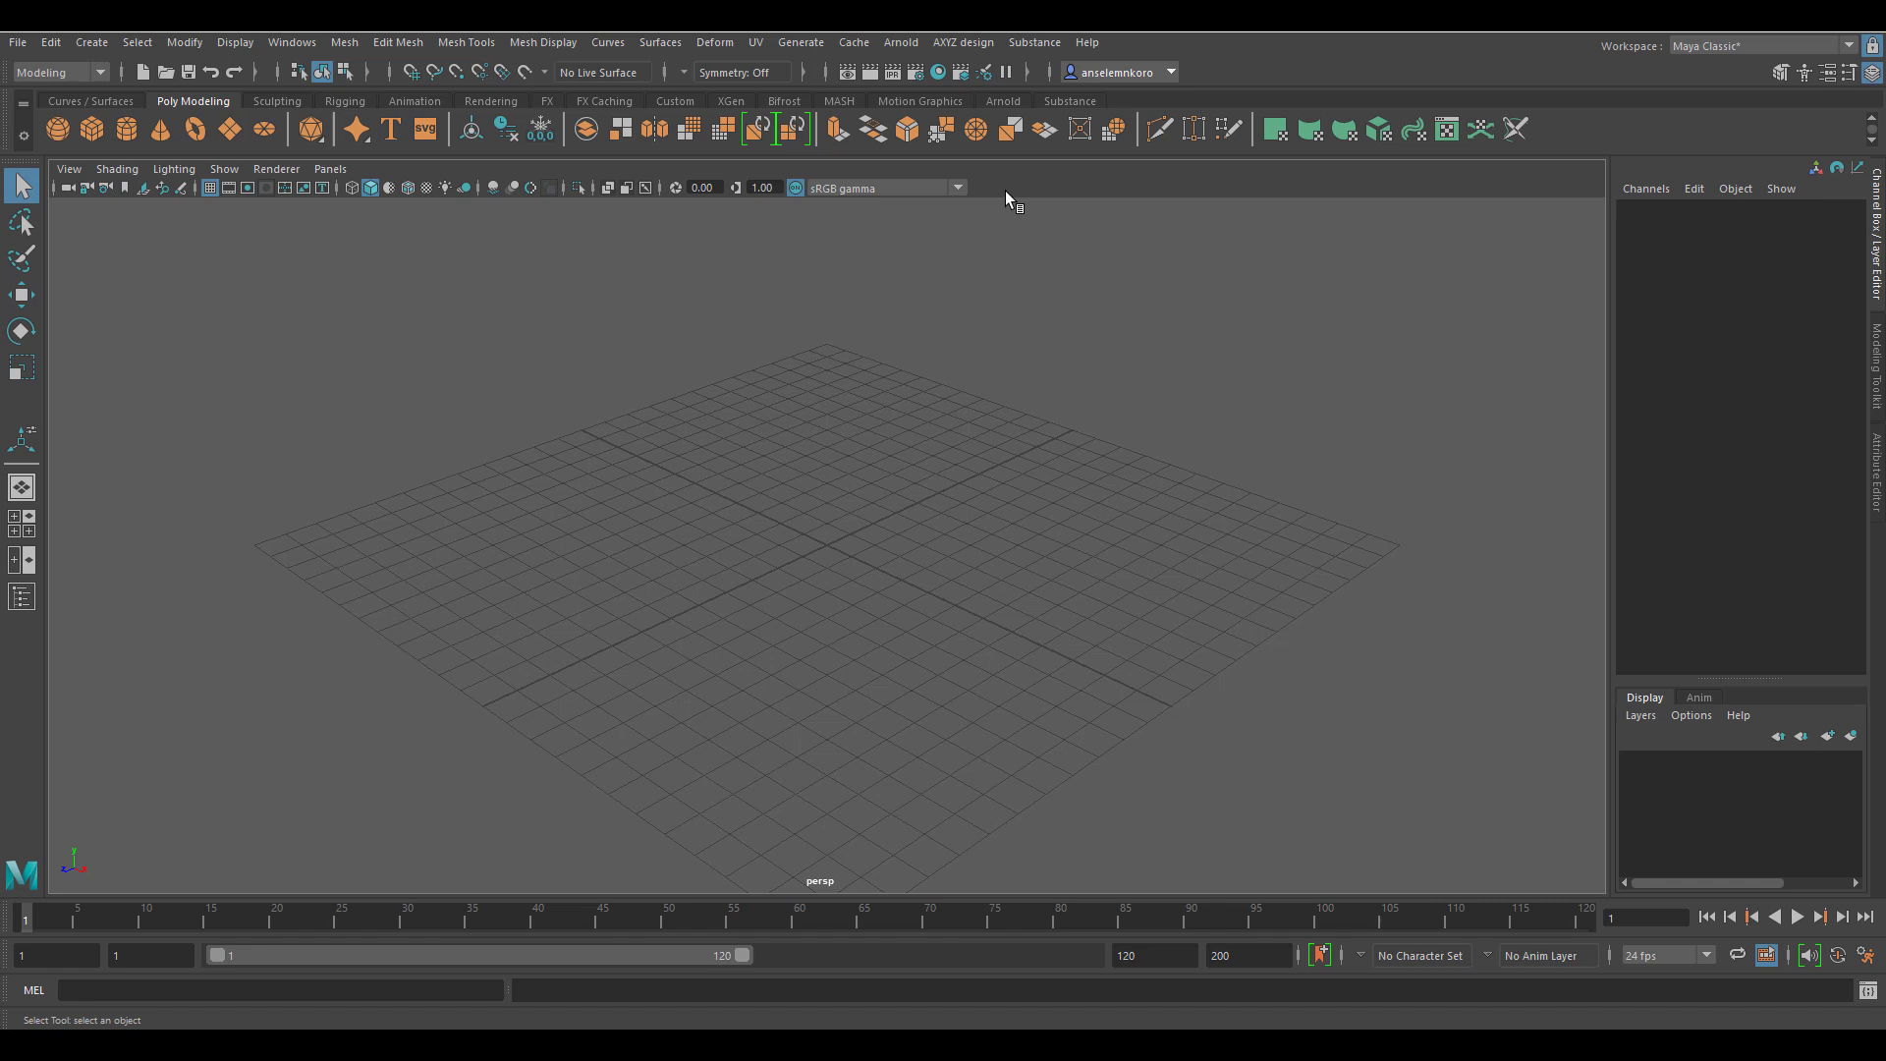
Step: Tear off the Substance menu as a floating window and place it over the viewport
{"action": "left_click", "coordinate": [1032, 43]}
{"action": "left_click", "coordinate": [1140, 54]}
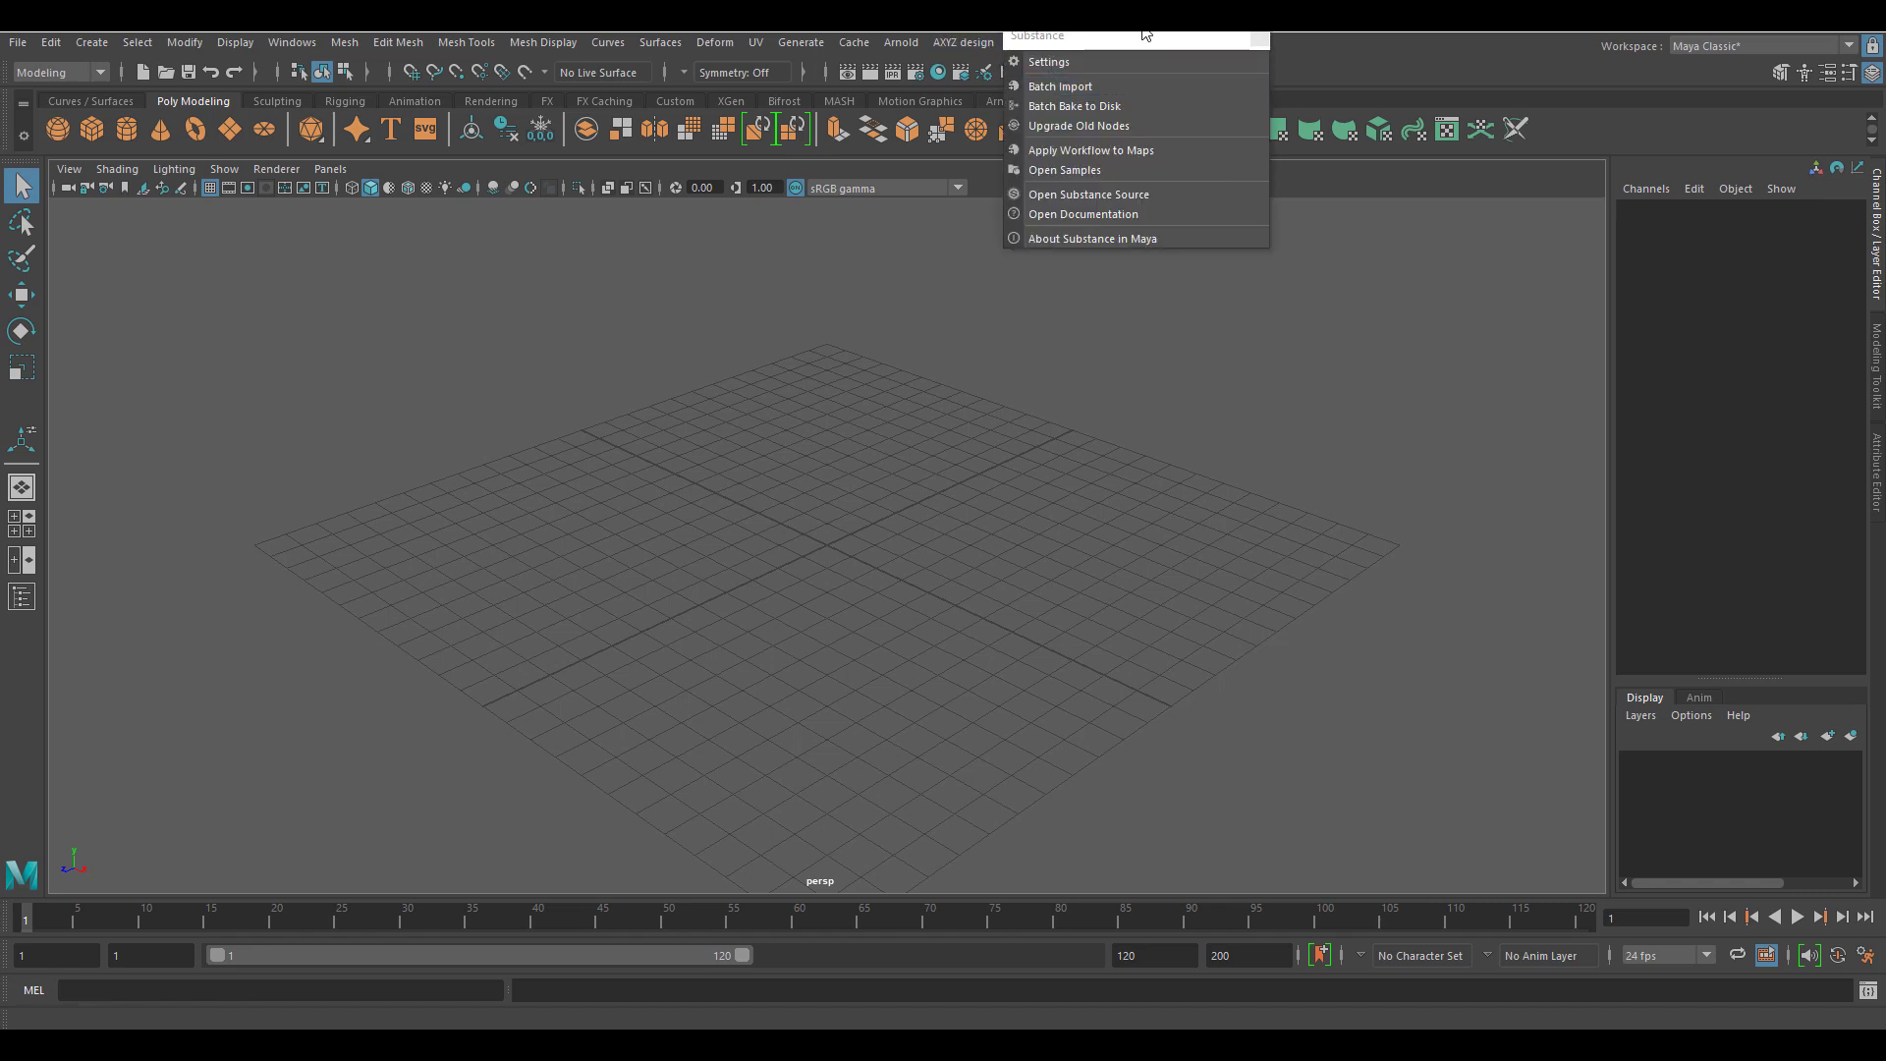
{"action": "left_click_drag", "start_coordinate": [1143, 47], "coordinate": [646, 329]}
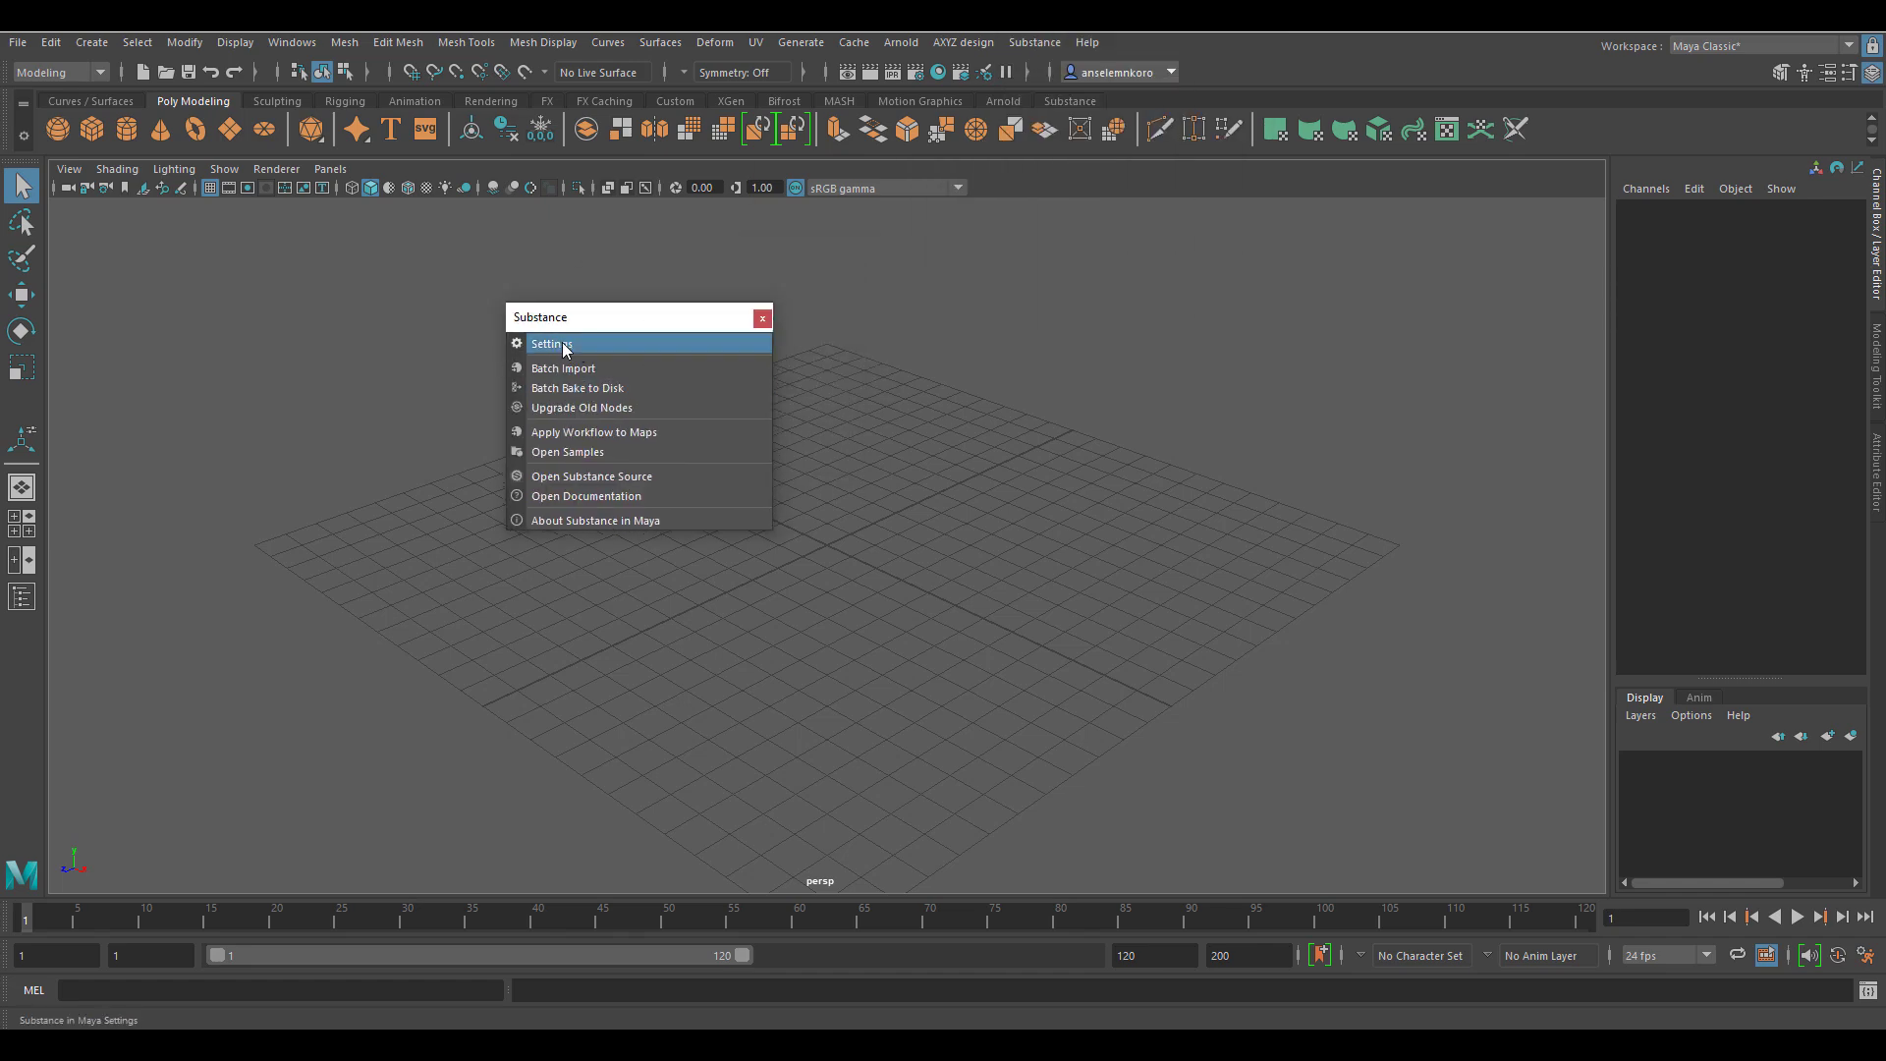
Step: Review the Substance settings for resolution, renderer, engine and disk caching, then close them
{"action": "left_click", "coordinate": [704, 347]}
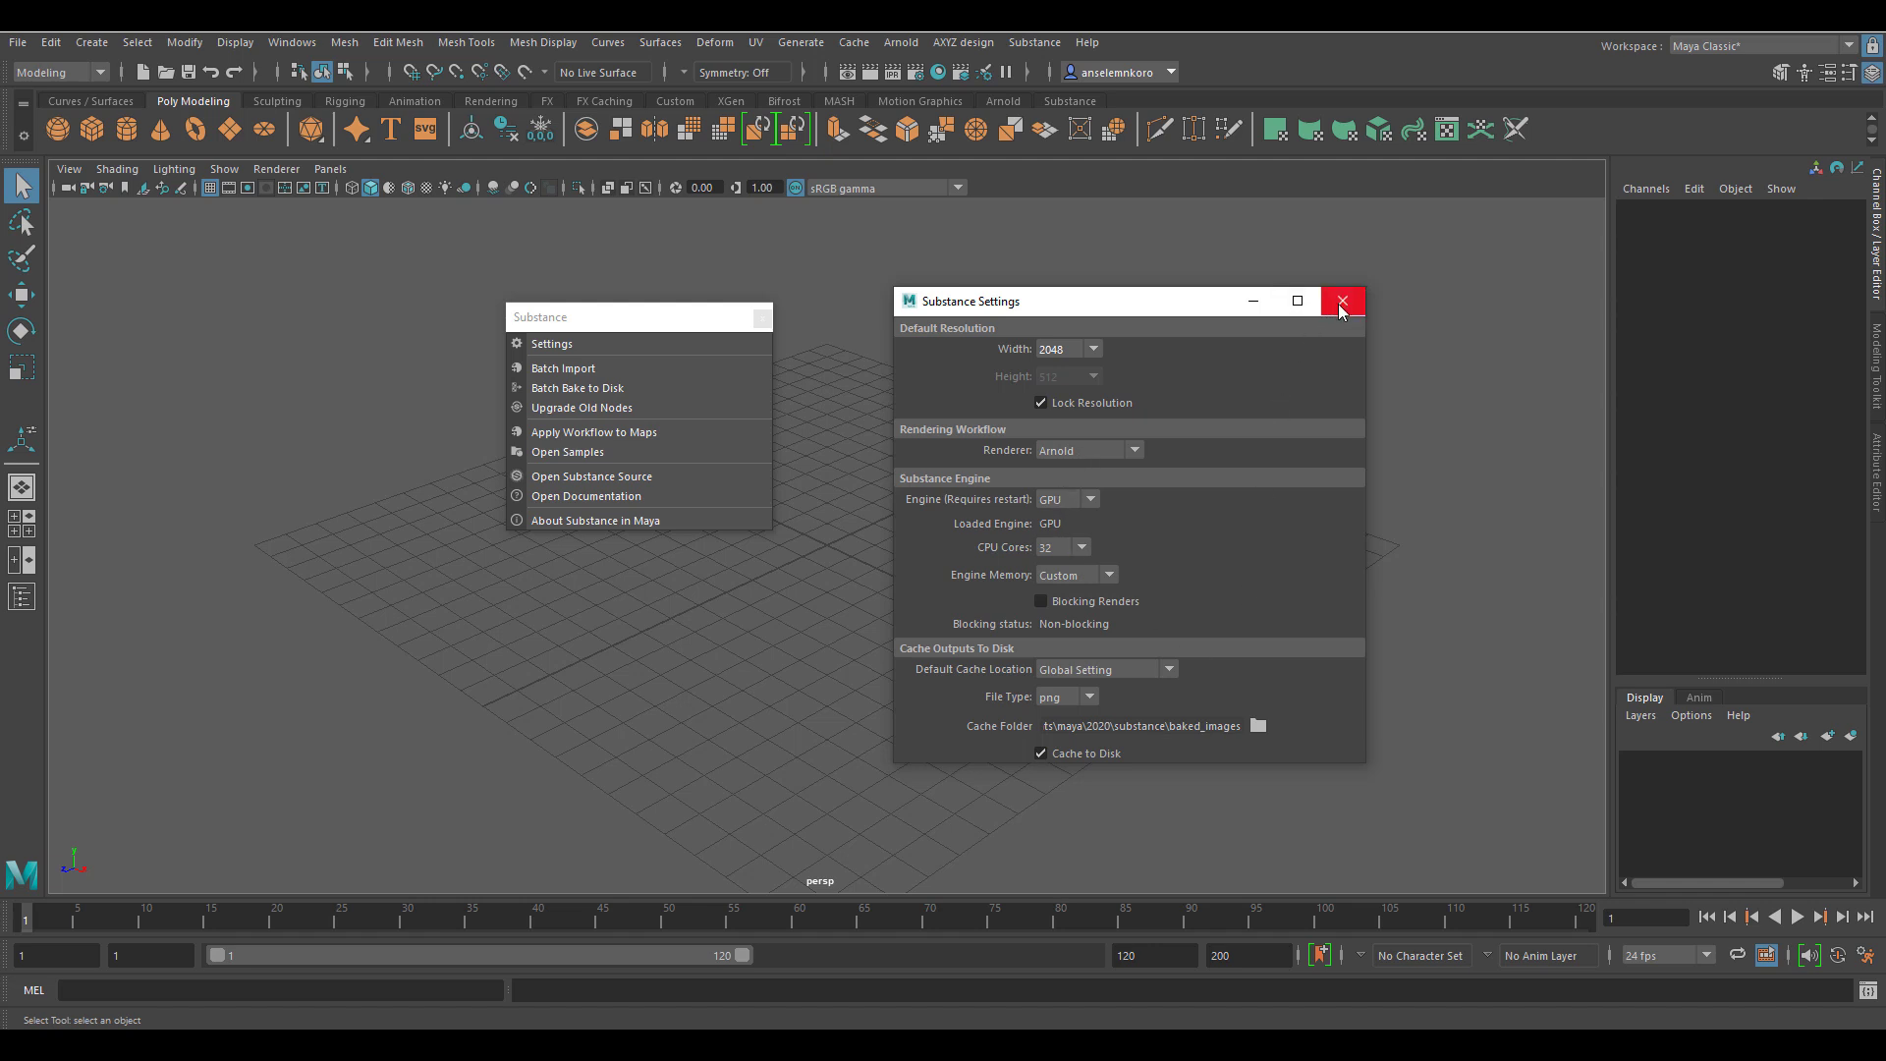
{"action": "left_click", "coordinate": [1178, 528]}
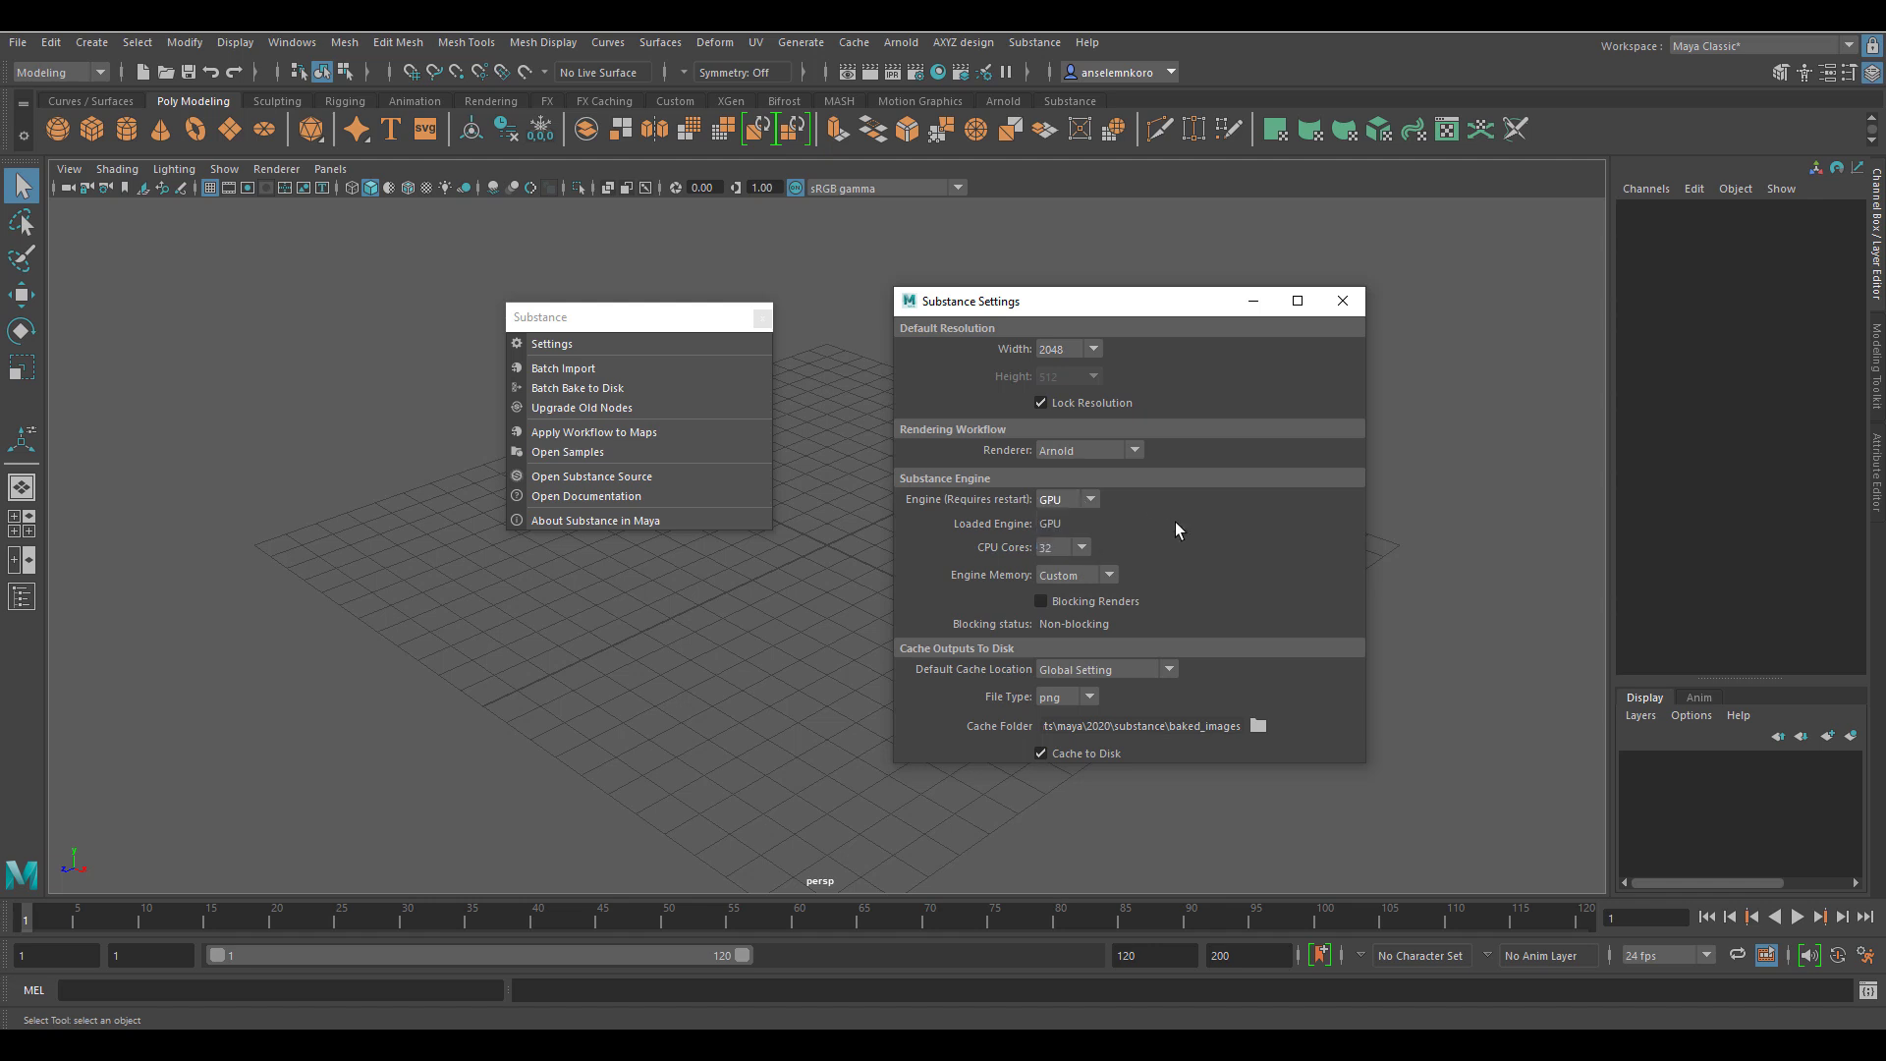
{"action": "left_click", "coordinate": [1344, 303]}
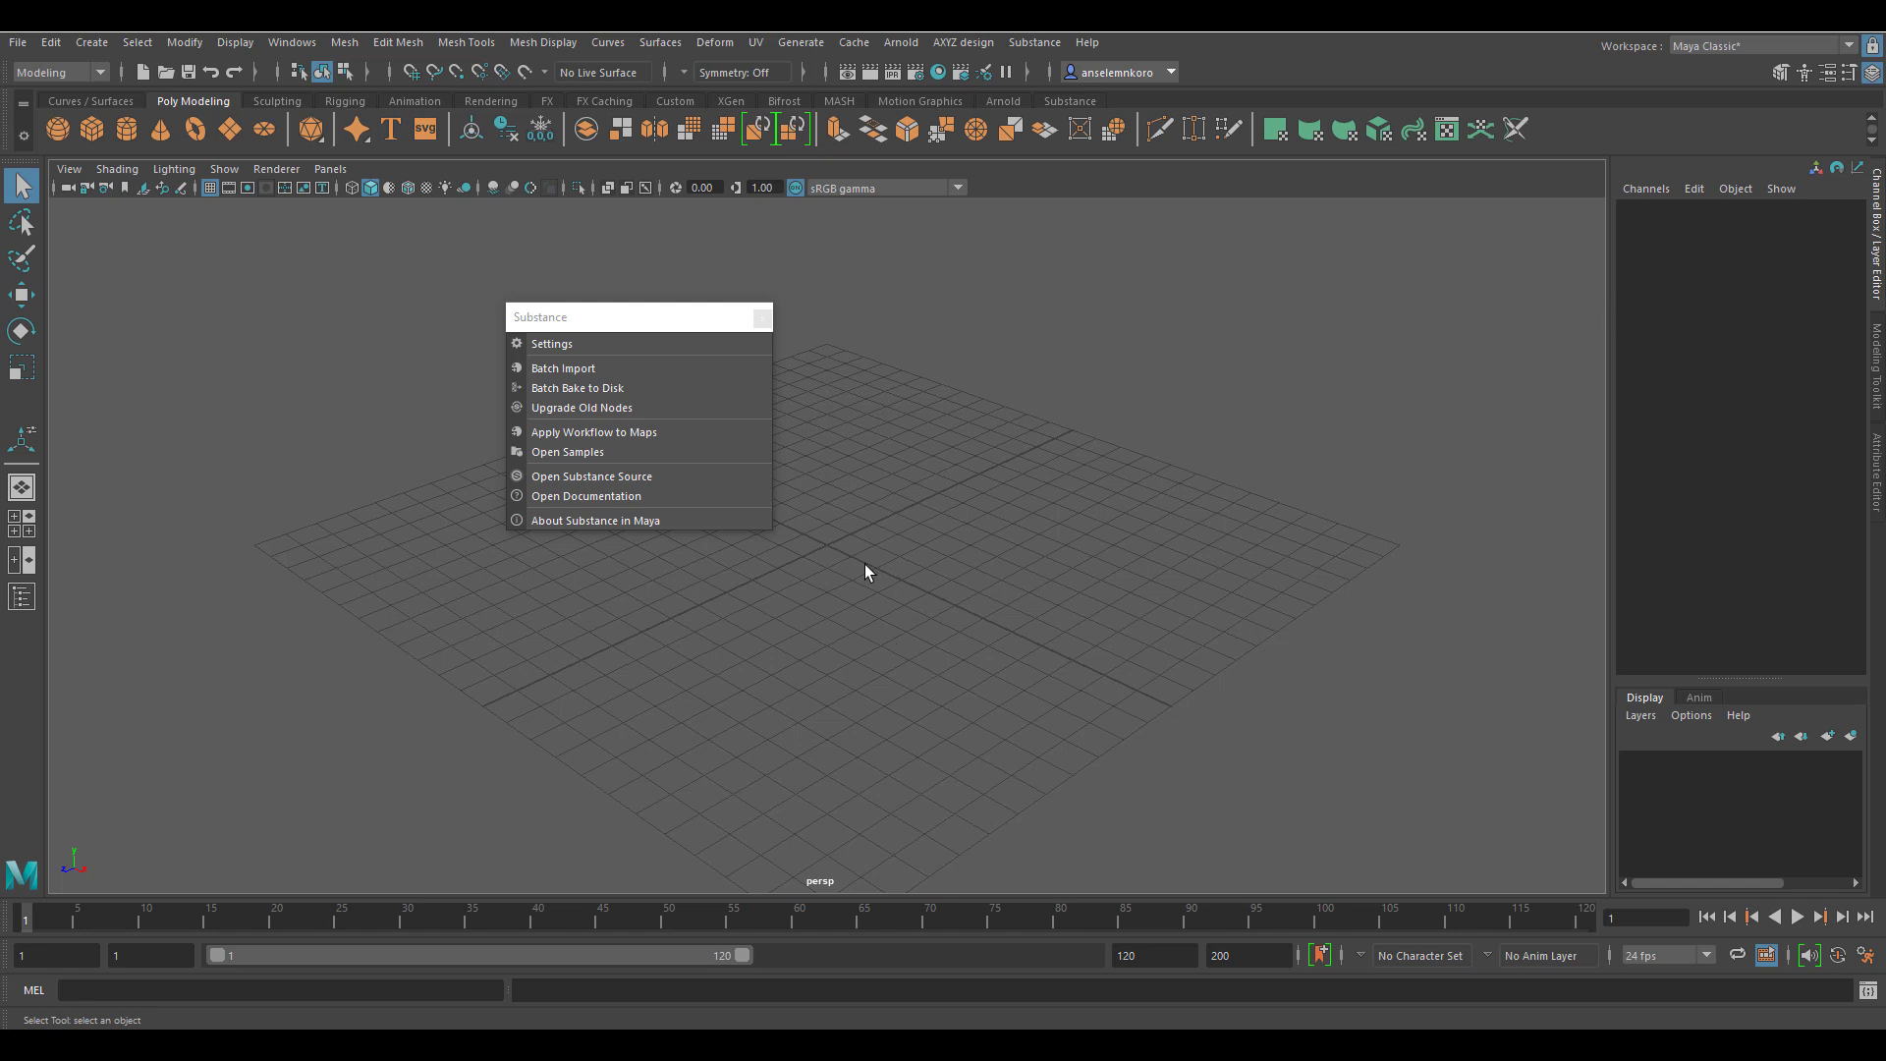
Step: Batch import stylized_large_rock_pebbles.sbsar, stylized_denim_cut.sbsar and dirty_wood_sticks.sbsar as Substance files
{"action": "left_click", "coordinate": [644, 374]}
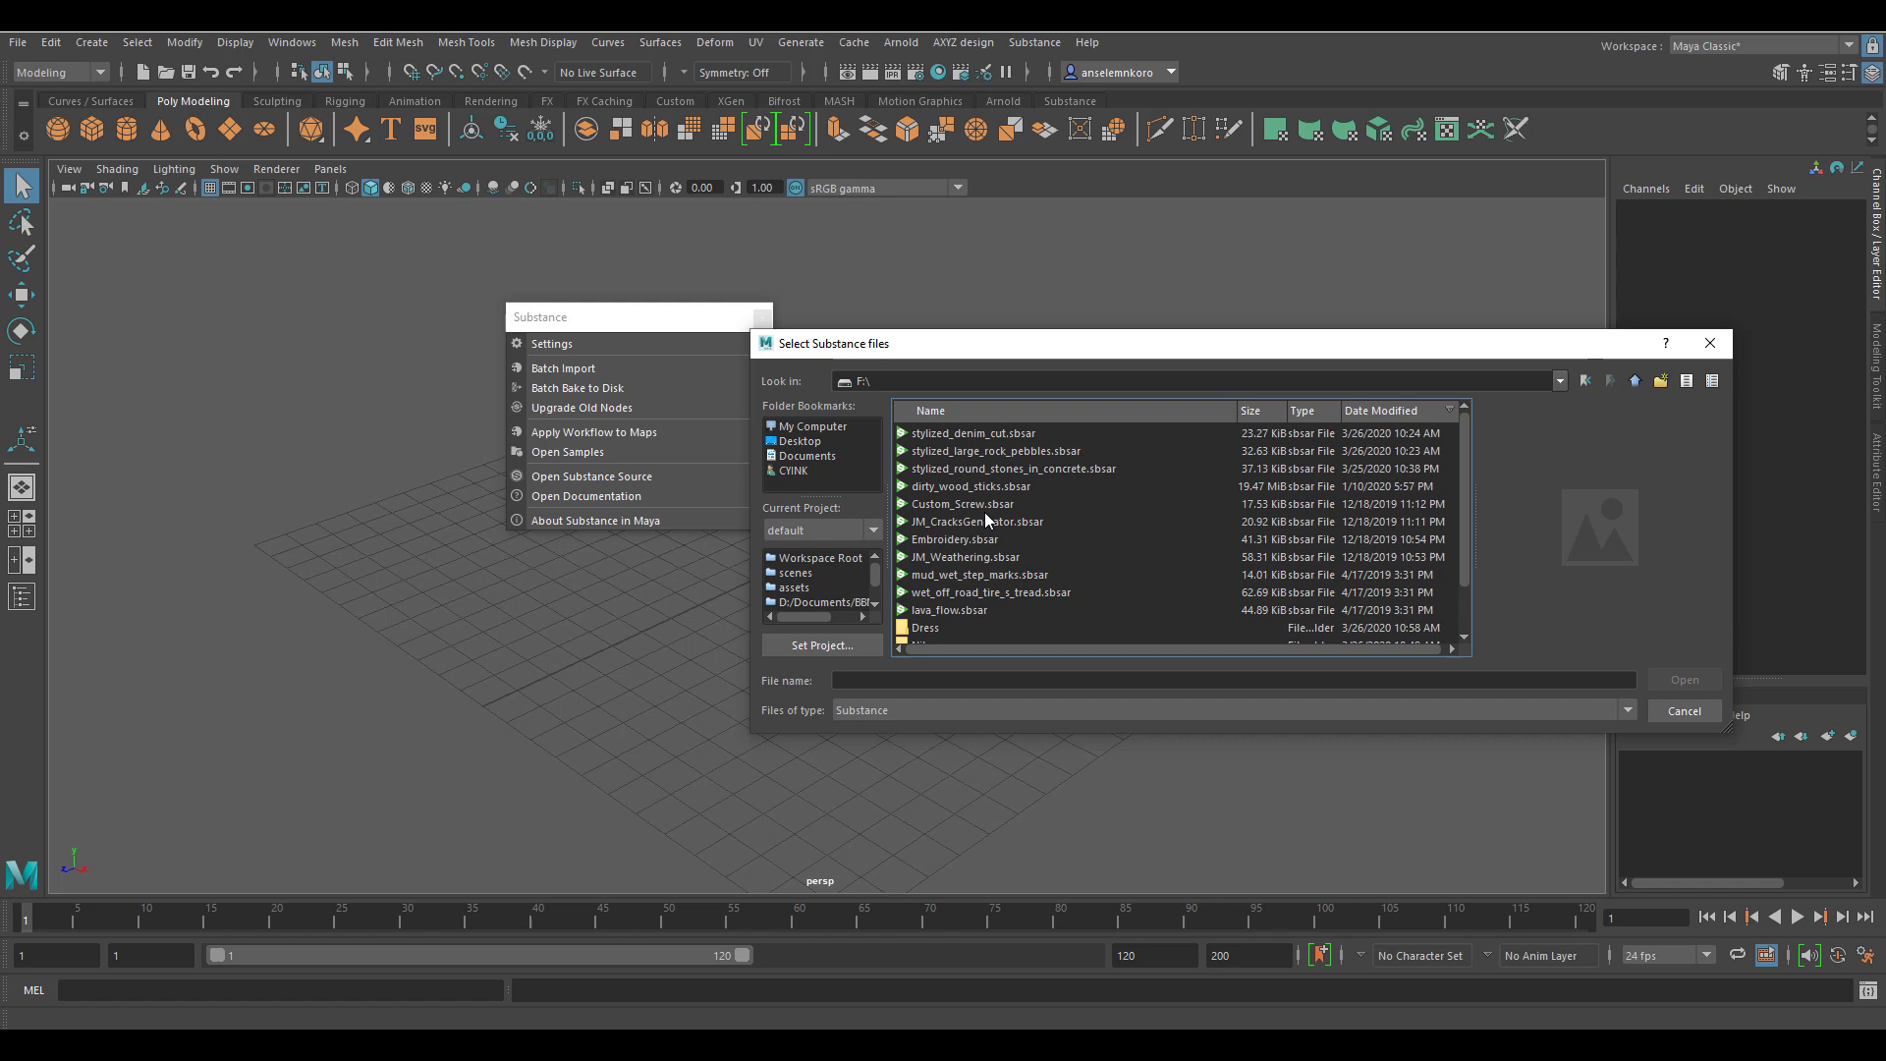
{"action": "left_click", "coordinate": [947, 450]}
{"action": "left_click", "coordinate": [966, 434], "text": "ctrl"}
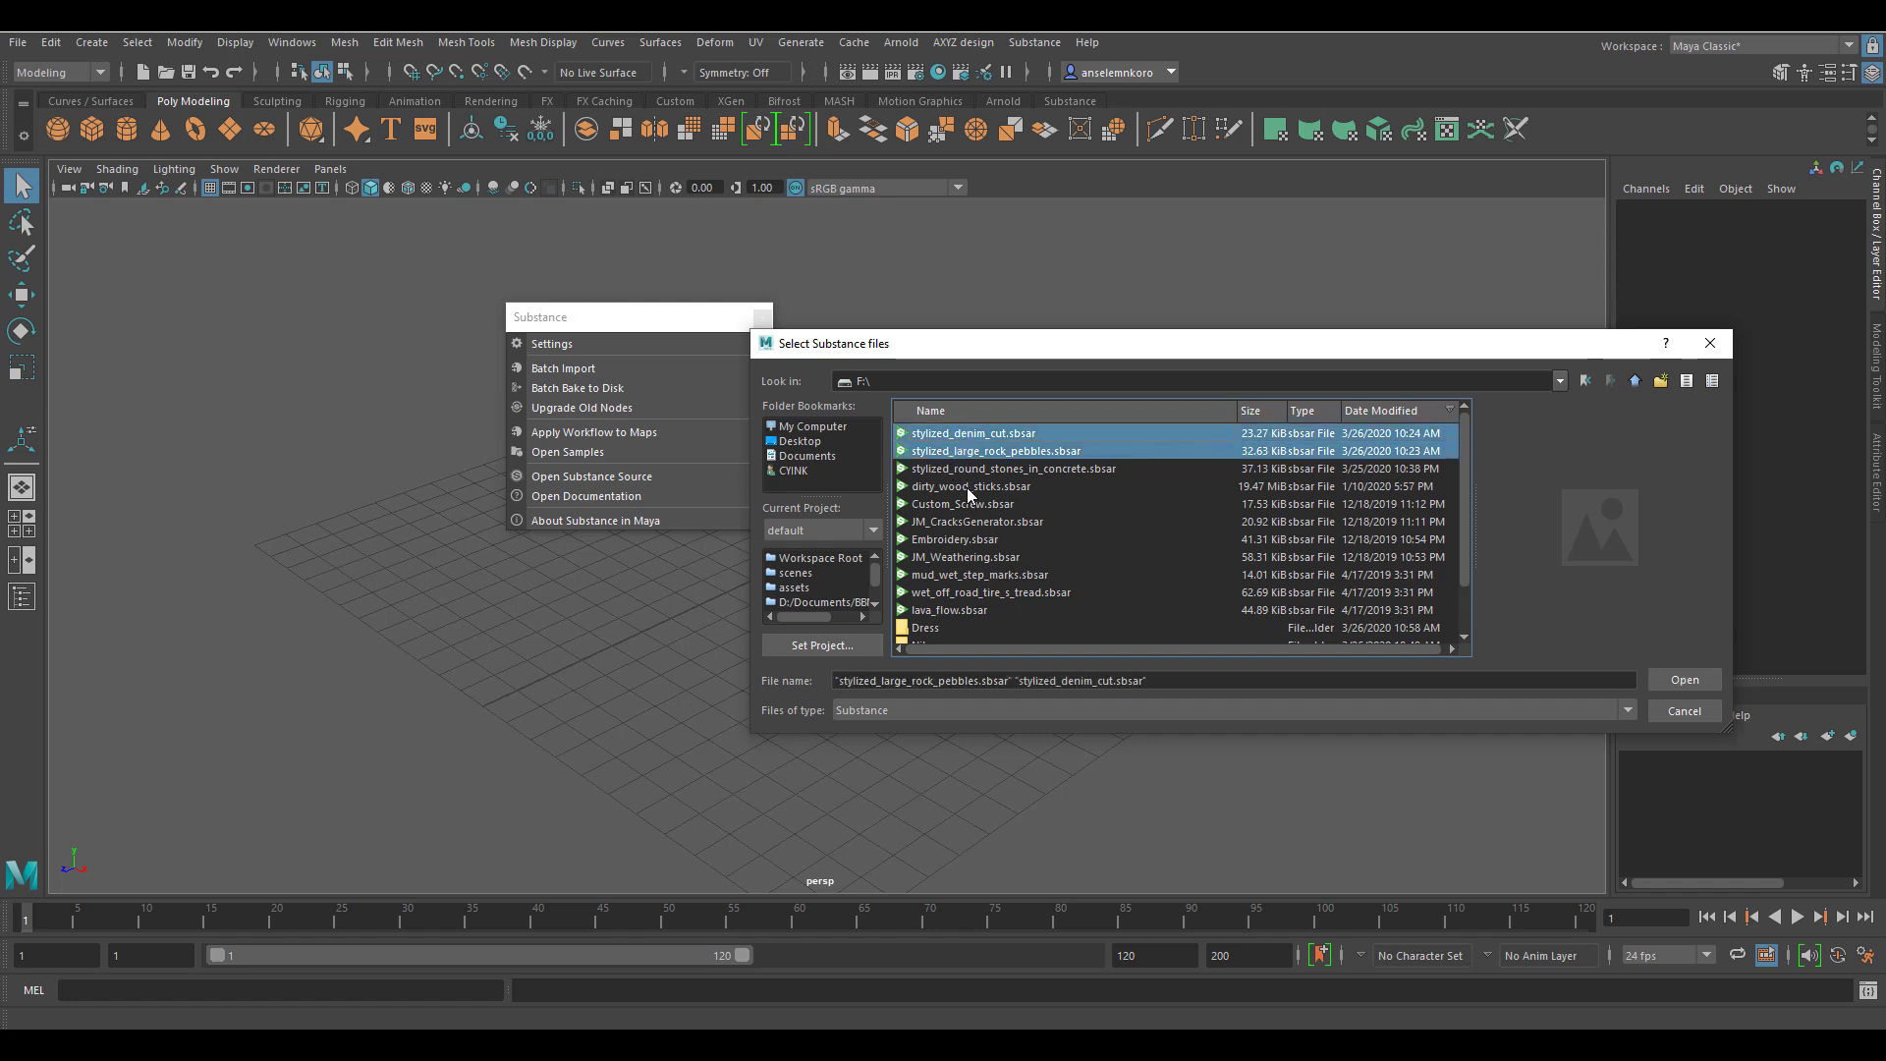
{"action": "left_click", "coordinate": [968, 486], "text": "ctrl"}
{"action": "left_click", "coordinate": [1688, 682]}
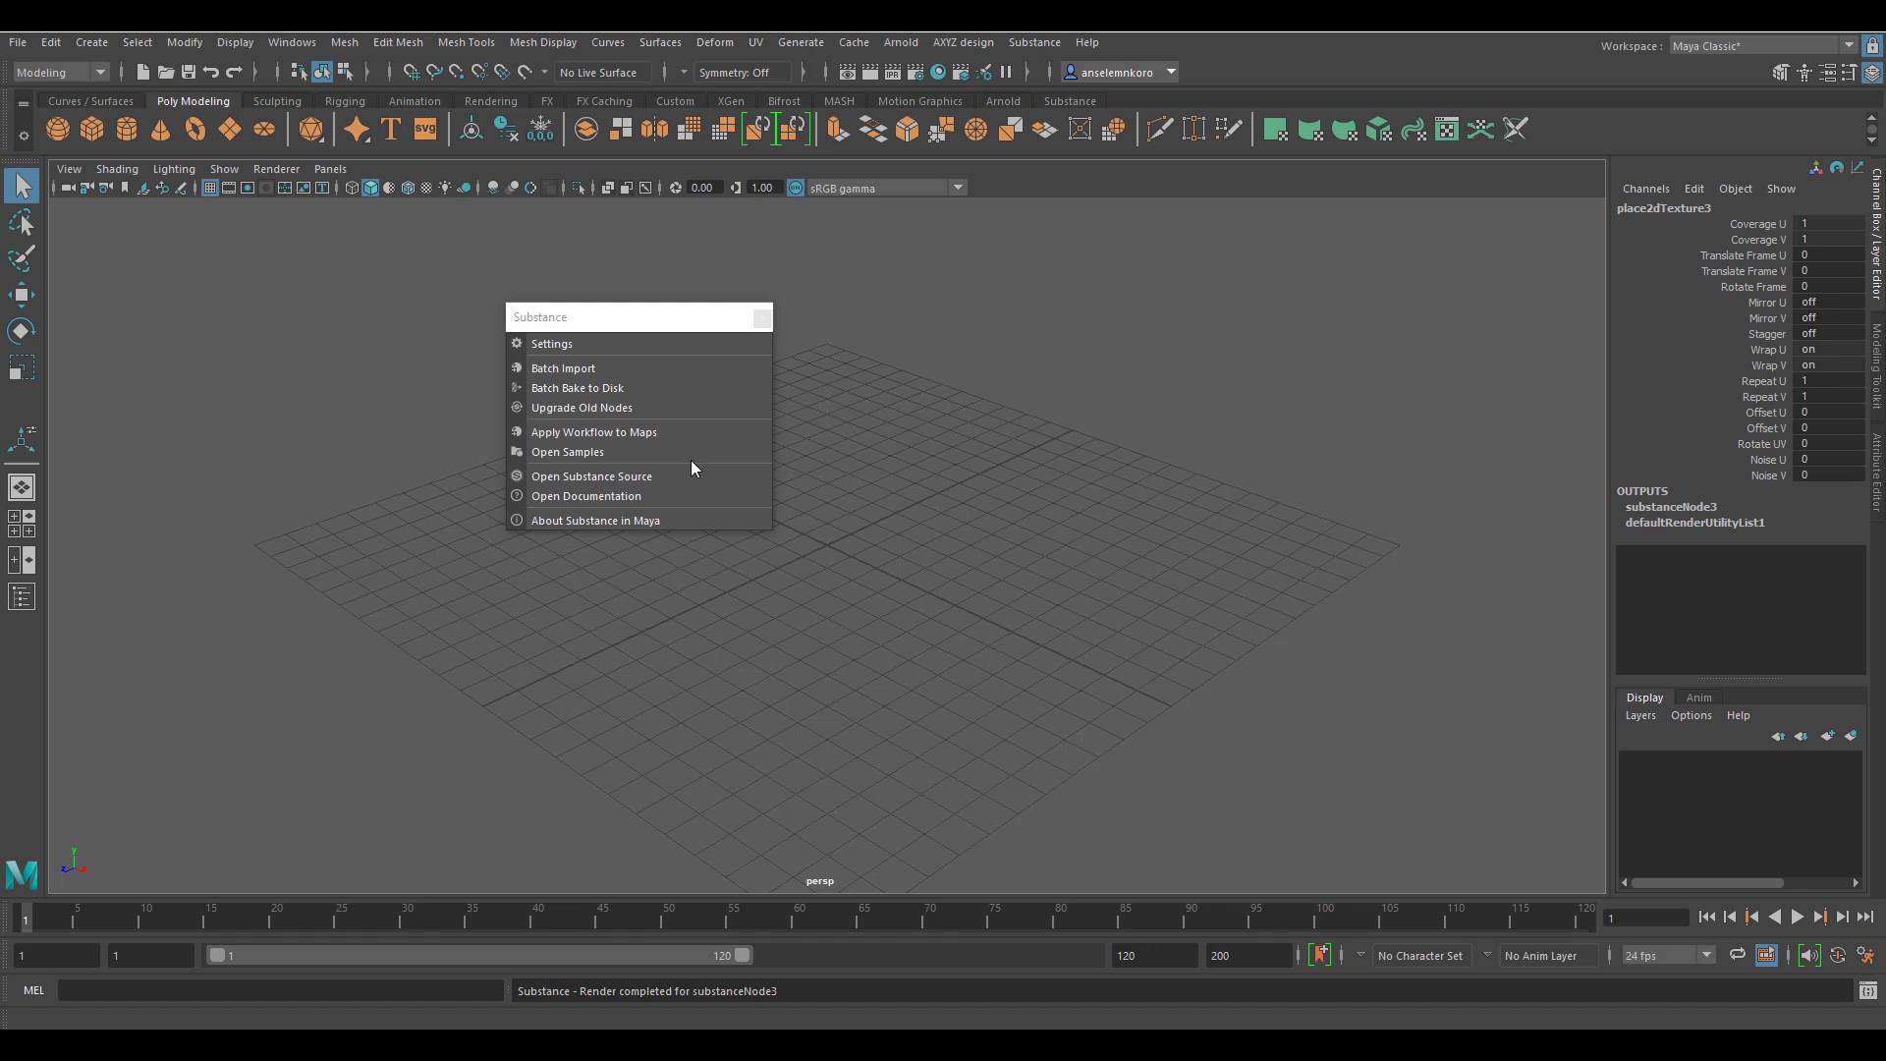
Step: Move the floating Substance menu away from the grid's centre and clear the current selection
{"action": "left_click_drag", "start_coordinate": [633, 318], "coordinate": [1328, 297]}
{"action": "left_click", "coordinate": [690, 505]}
{"action": "right_click_drag", "start_coordinate": [741, 403], "coordinate": [816, 391], "text": "shift"}
{"action": "key", "text": "Delete"}
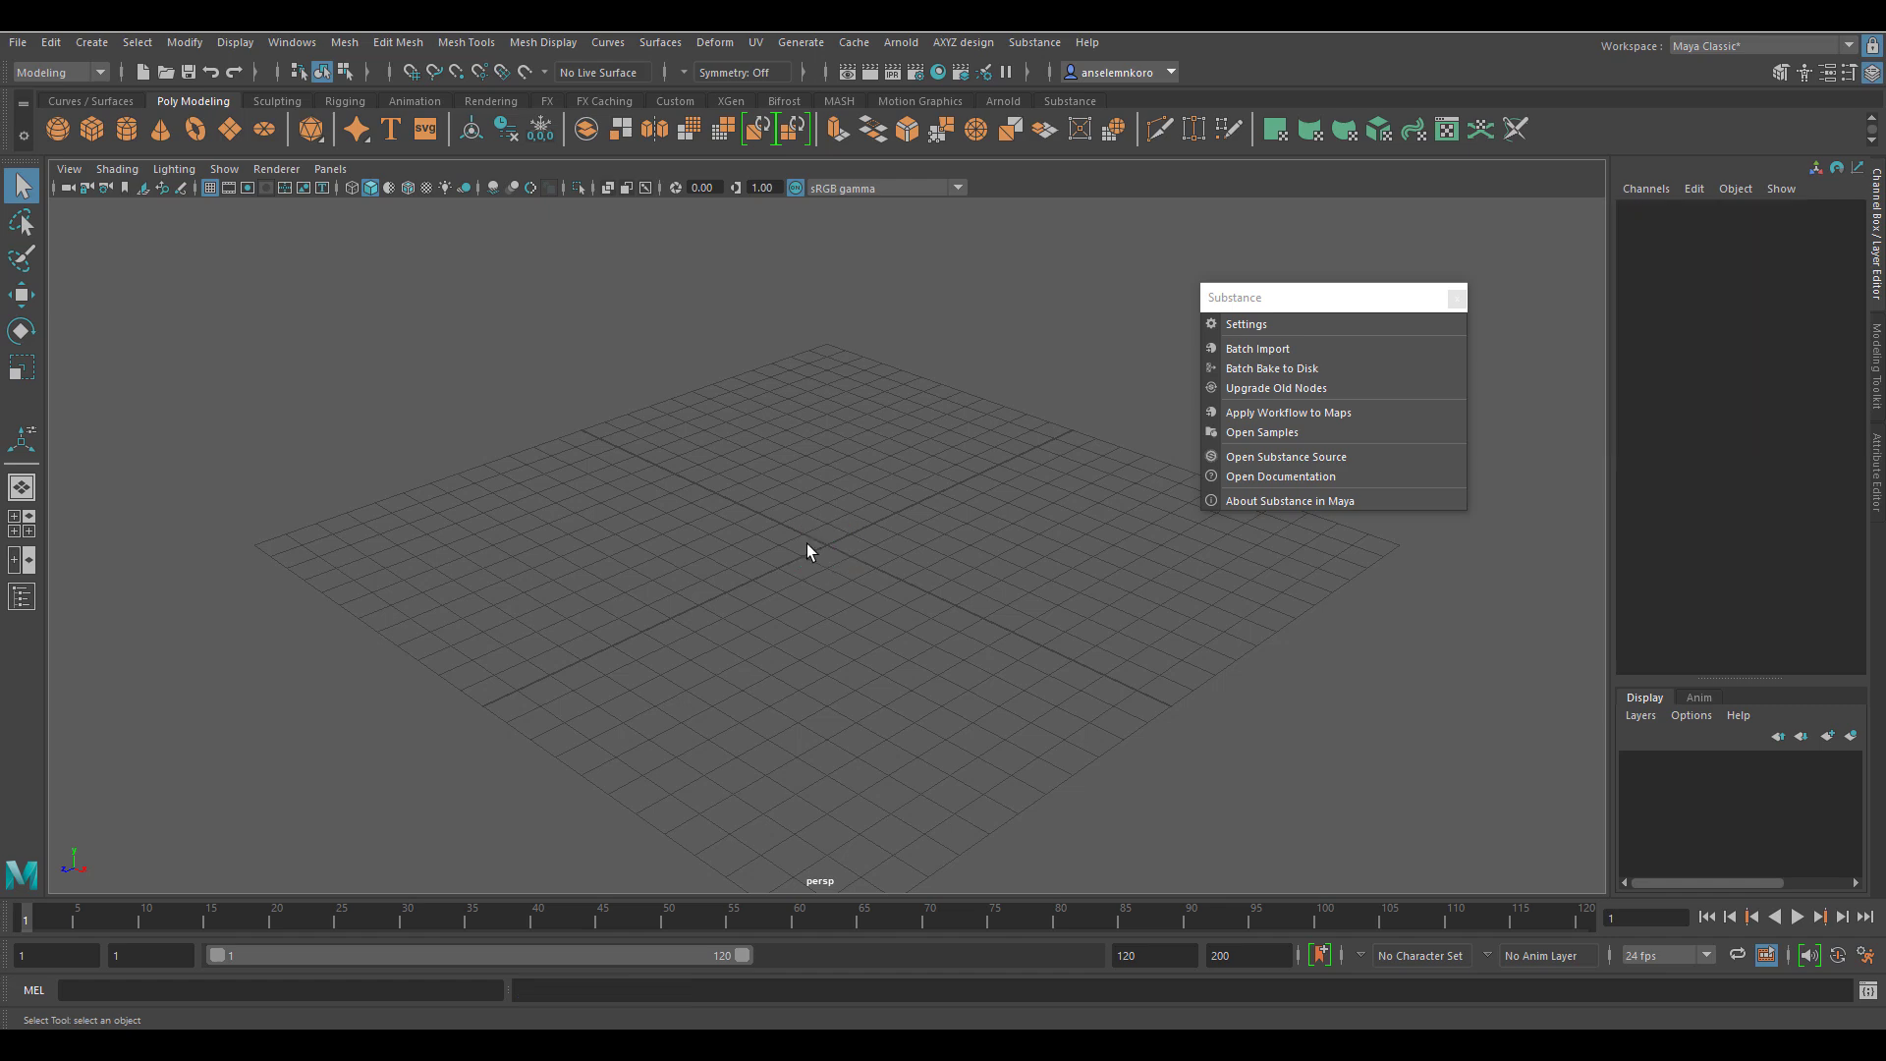
Step: Create a polygon torus at the centre of the grid
{"action": "right_click_drag", "start_coordinate": [806, 496], "coordinate": [887, 533], "text": "shift"}
{"action": "right_click_drag", "start_coordinate": [829, 659], "coordinate": [1156, 801], "text": "alt"}
{"action": "middle_click_drag", "start_coordinate": [1156, 802], "coordinate": [1022, 758], "text": "alt"}
{"action": "left_click", "coordinate": [988, 550]}
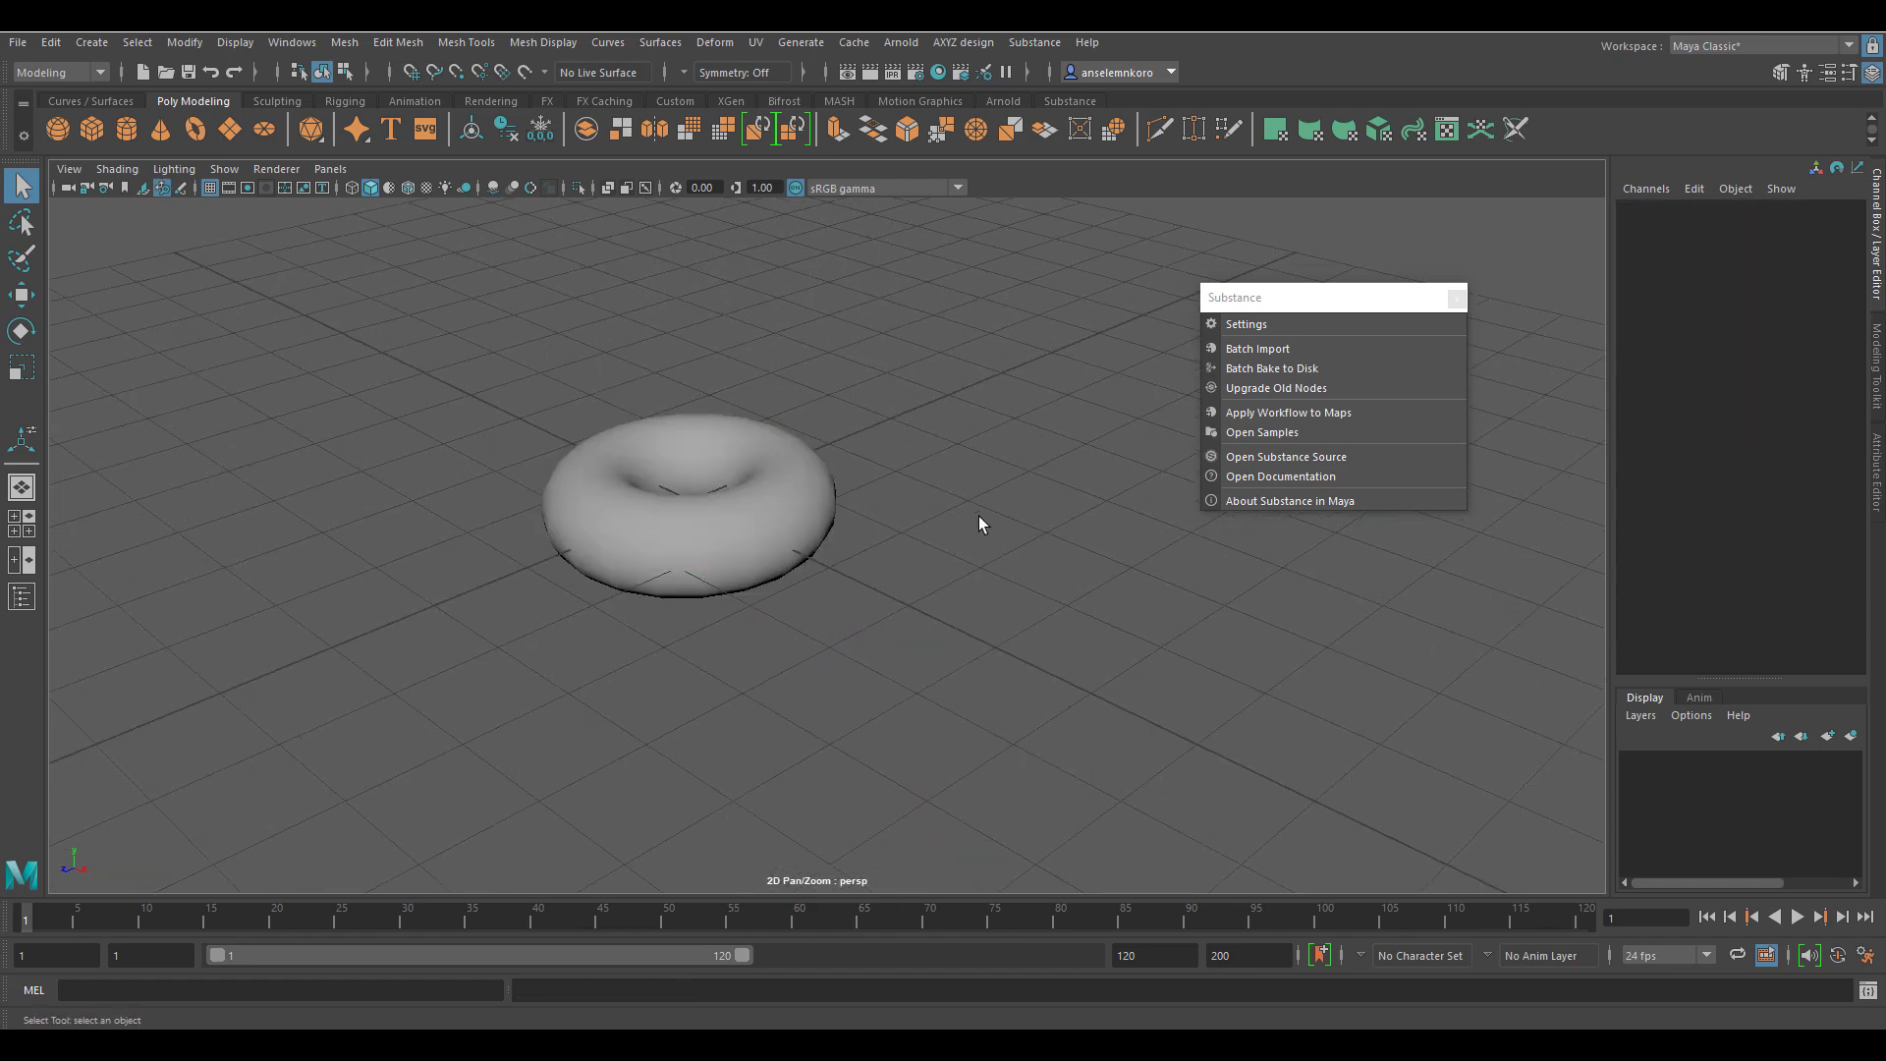
Step: Create a polygon plane at the origin and scale it up into a large ground surface under the torus
{"action": "right_click_drag", "start_coordinate": [945, 322], "coordinate": [860, 296], "text": "shift"}
{"action": "key", "text": "r"}
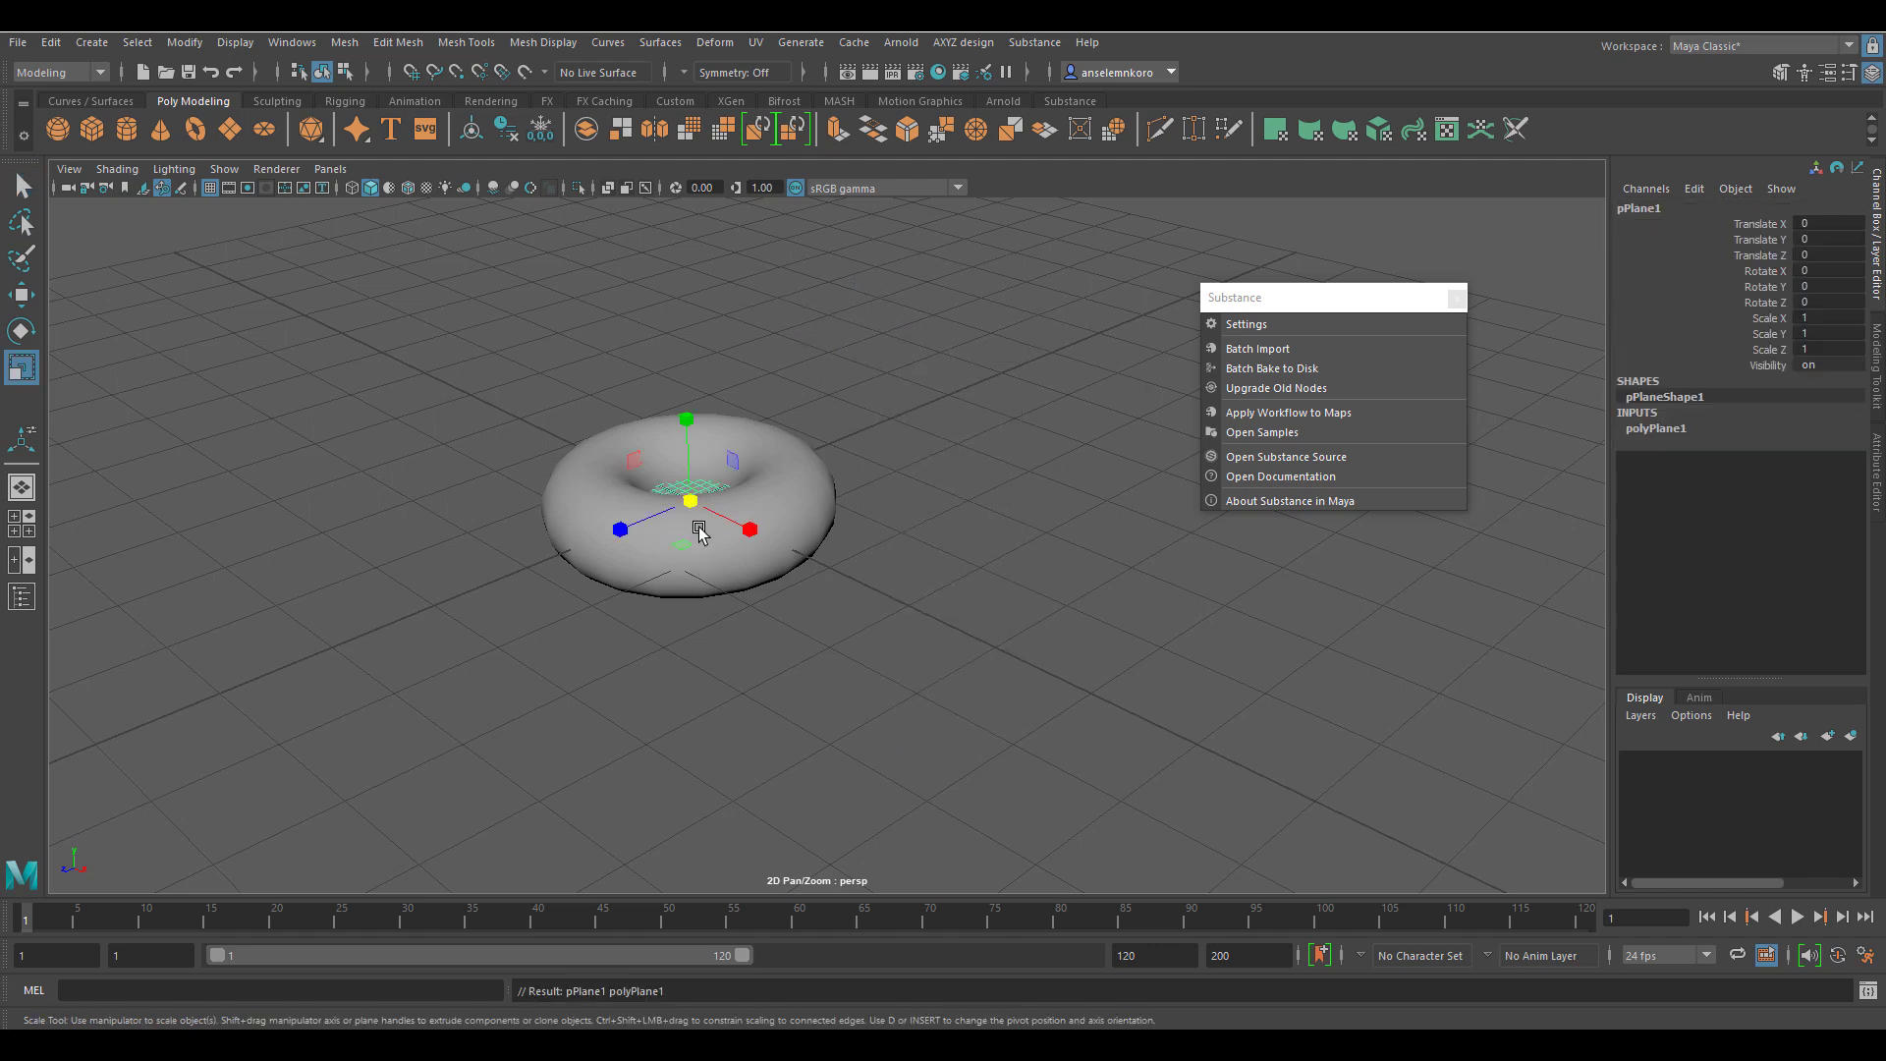
{"action": "left_click_drag", "start_coordinate": [691, 503], "coordinate": [1031, 631]}
Step: Raise the torus to a Translate Y of about 1.032 so it sits on the ground plane
{"action": "left_click", "coordinate": [815, 503]}
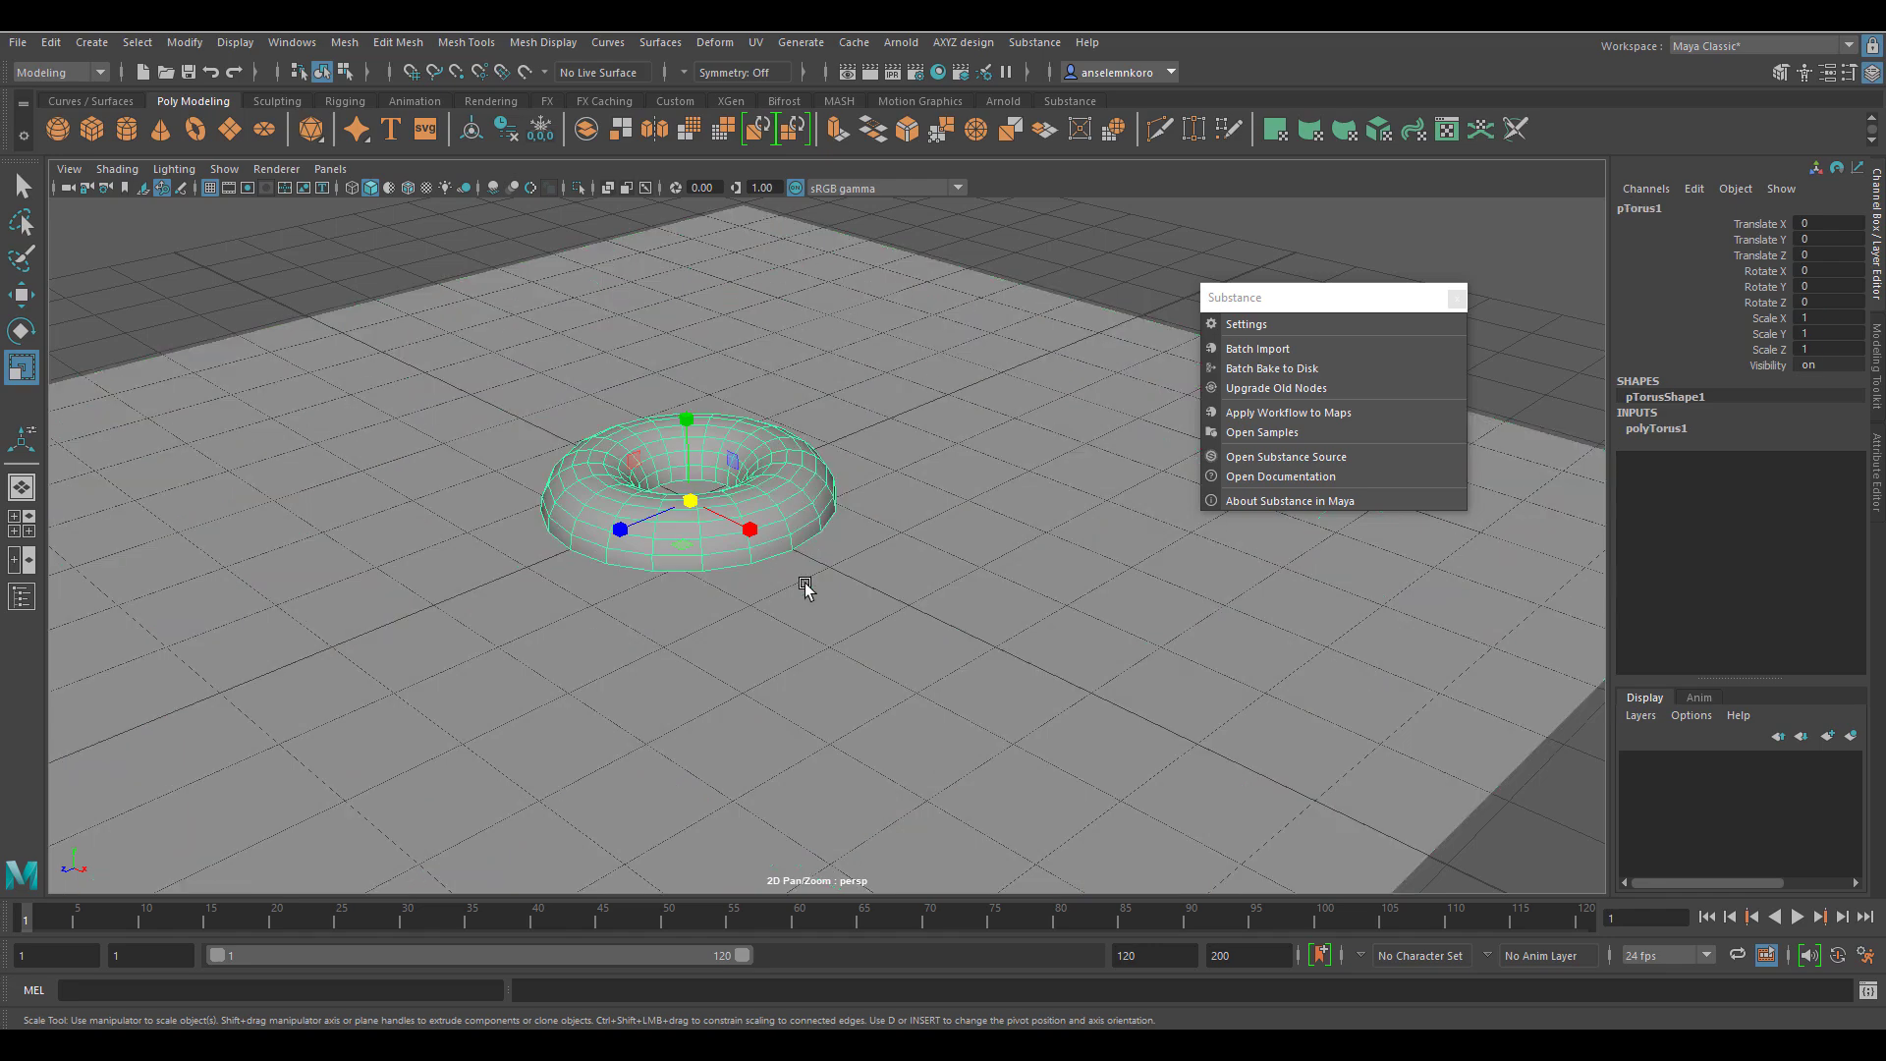
{"action": "left_click", "coordinate": [22, 295]}
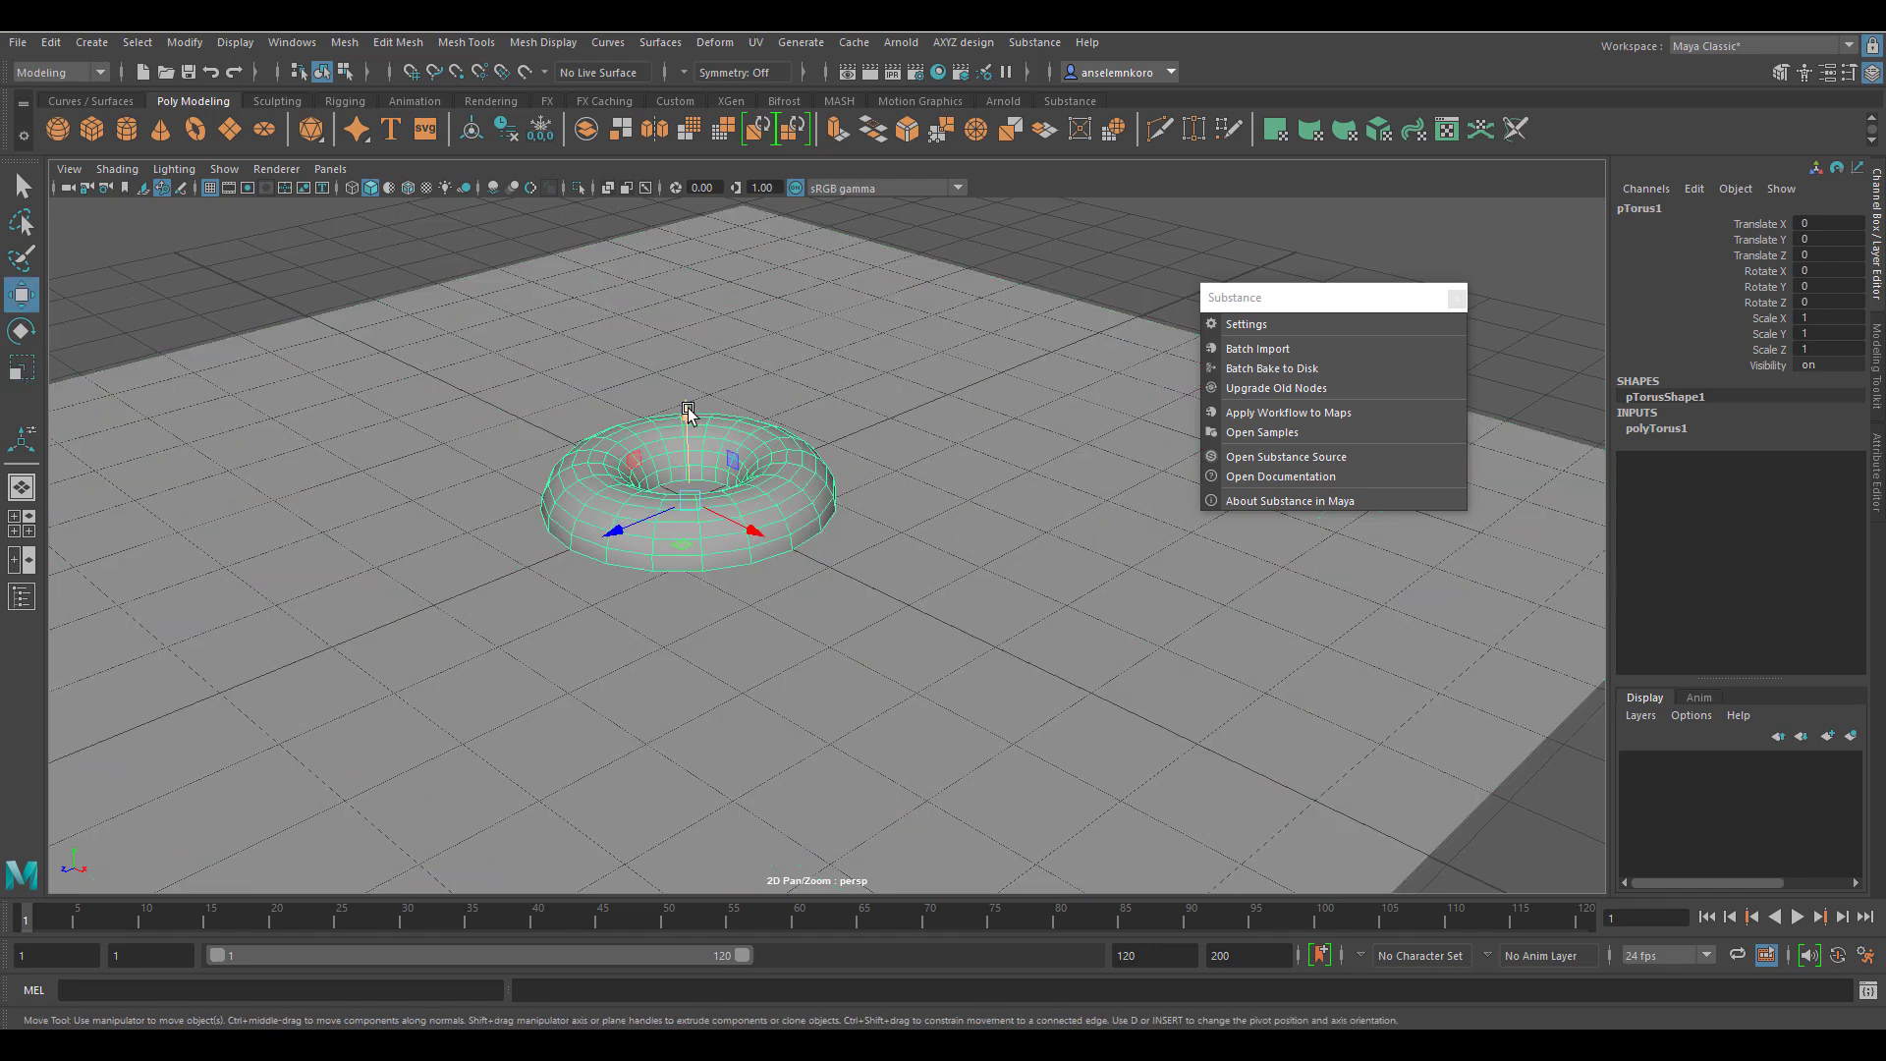
{"action": "left_click_drag", "start_coordinate": [686, 412], "coordinate": [686, 324]}
{"action": "right_click_drag", "start_coordinate": [756, 412], "coordinate": [893, 531], "text": "alt"}
{"action": "middle_click_drag", "start_coordinate": [779, 421], "coordinate": [982, 590], "text": "alt"}
{"action": "left_click_drag", "start_coordinate": [877, 652], "coordinate": [917, 182], "text": "alt"}
Step: Open the Hypershade and select the three imported Substance nodes among the textures
{"action": "left_click", "coordinate": [941, 73]}
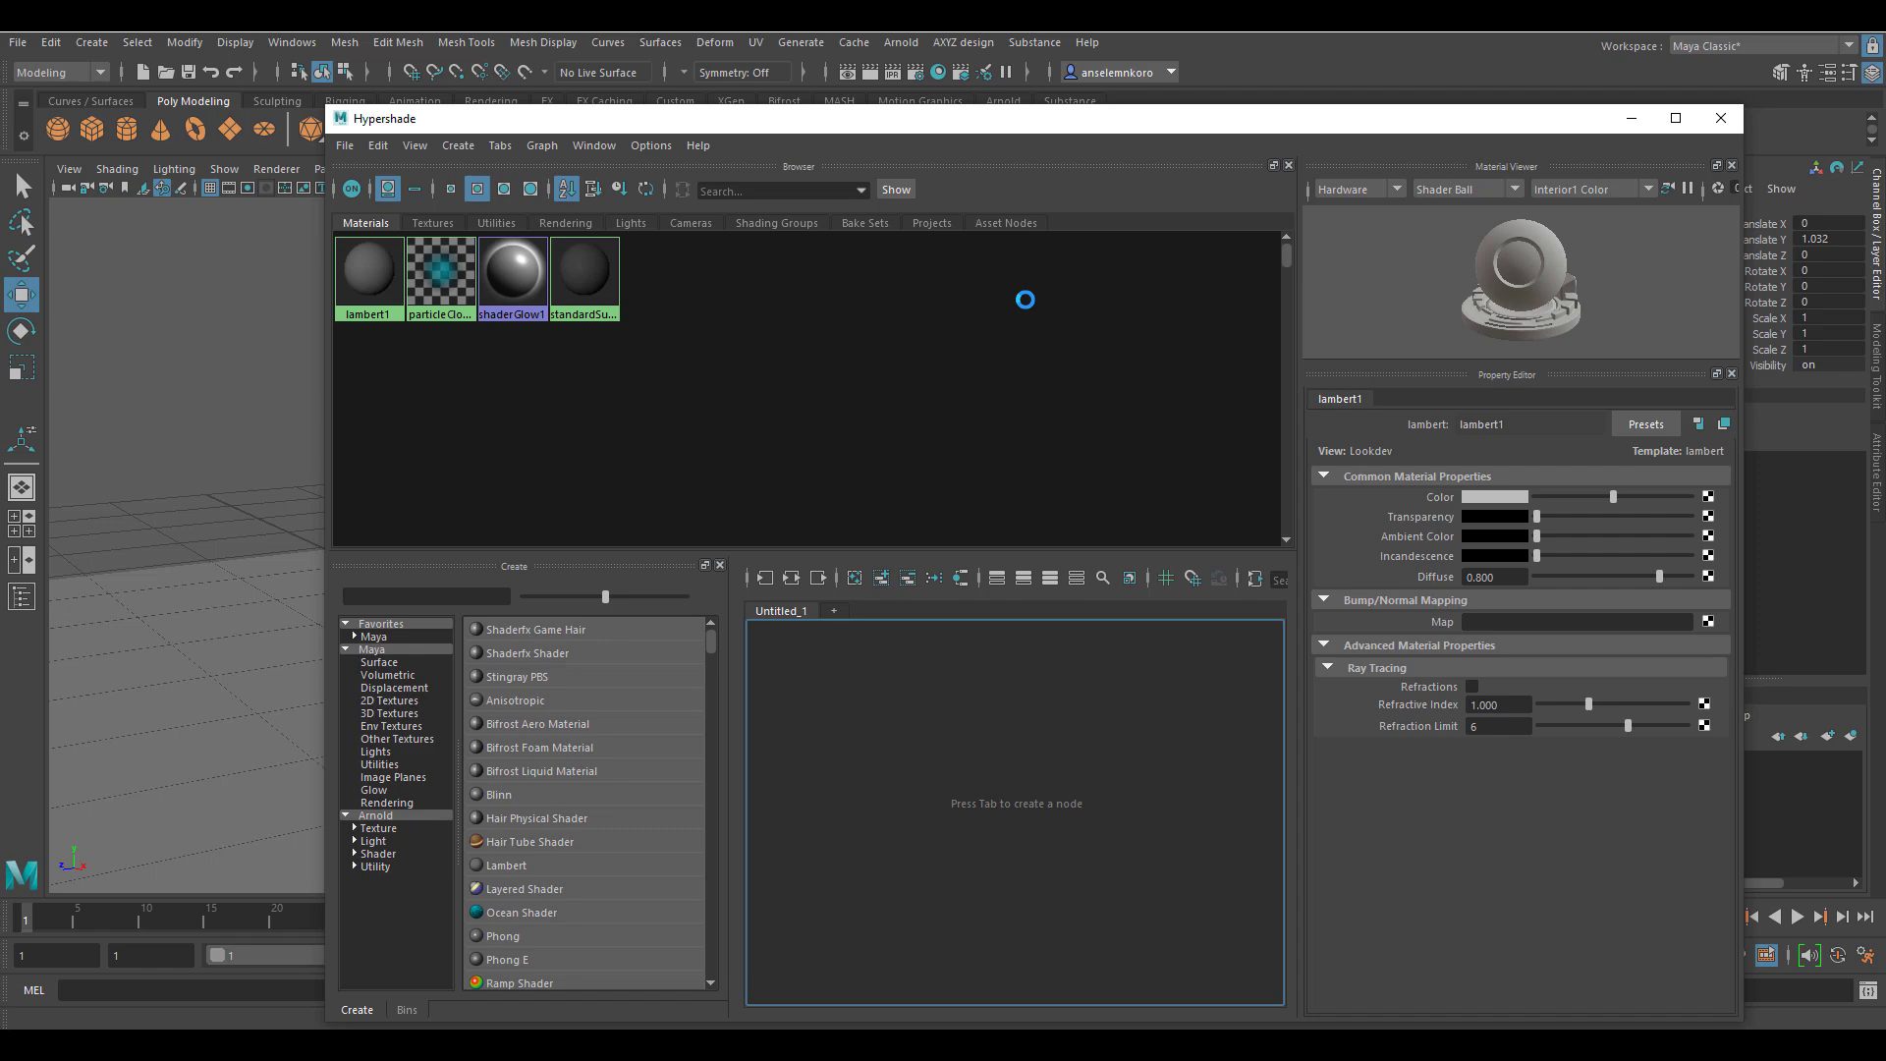
{"action": "left_click_drag", "start_coordinate": [1071, 127], "coordinate": [1077, 86]}
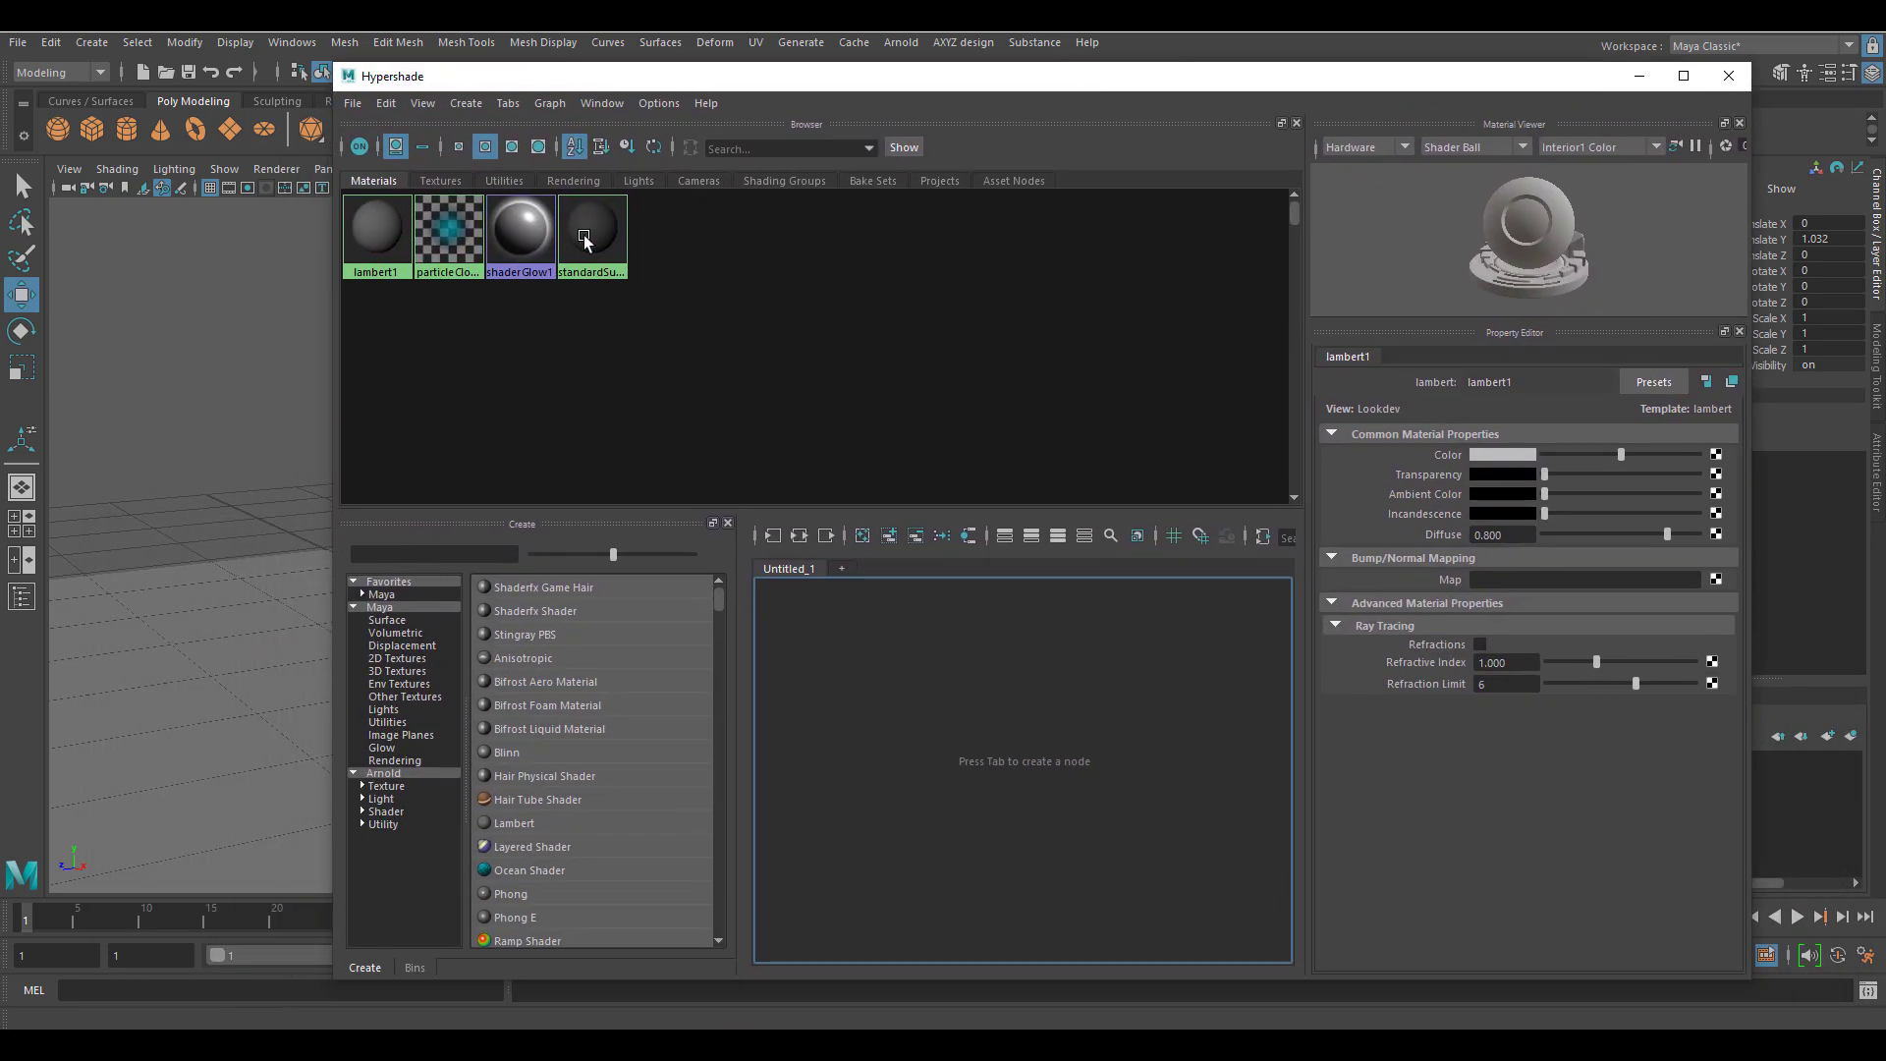
{"action": "left_click", "coordinate": [435, 181]}
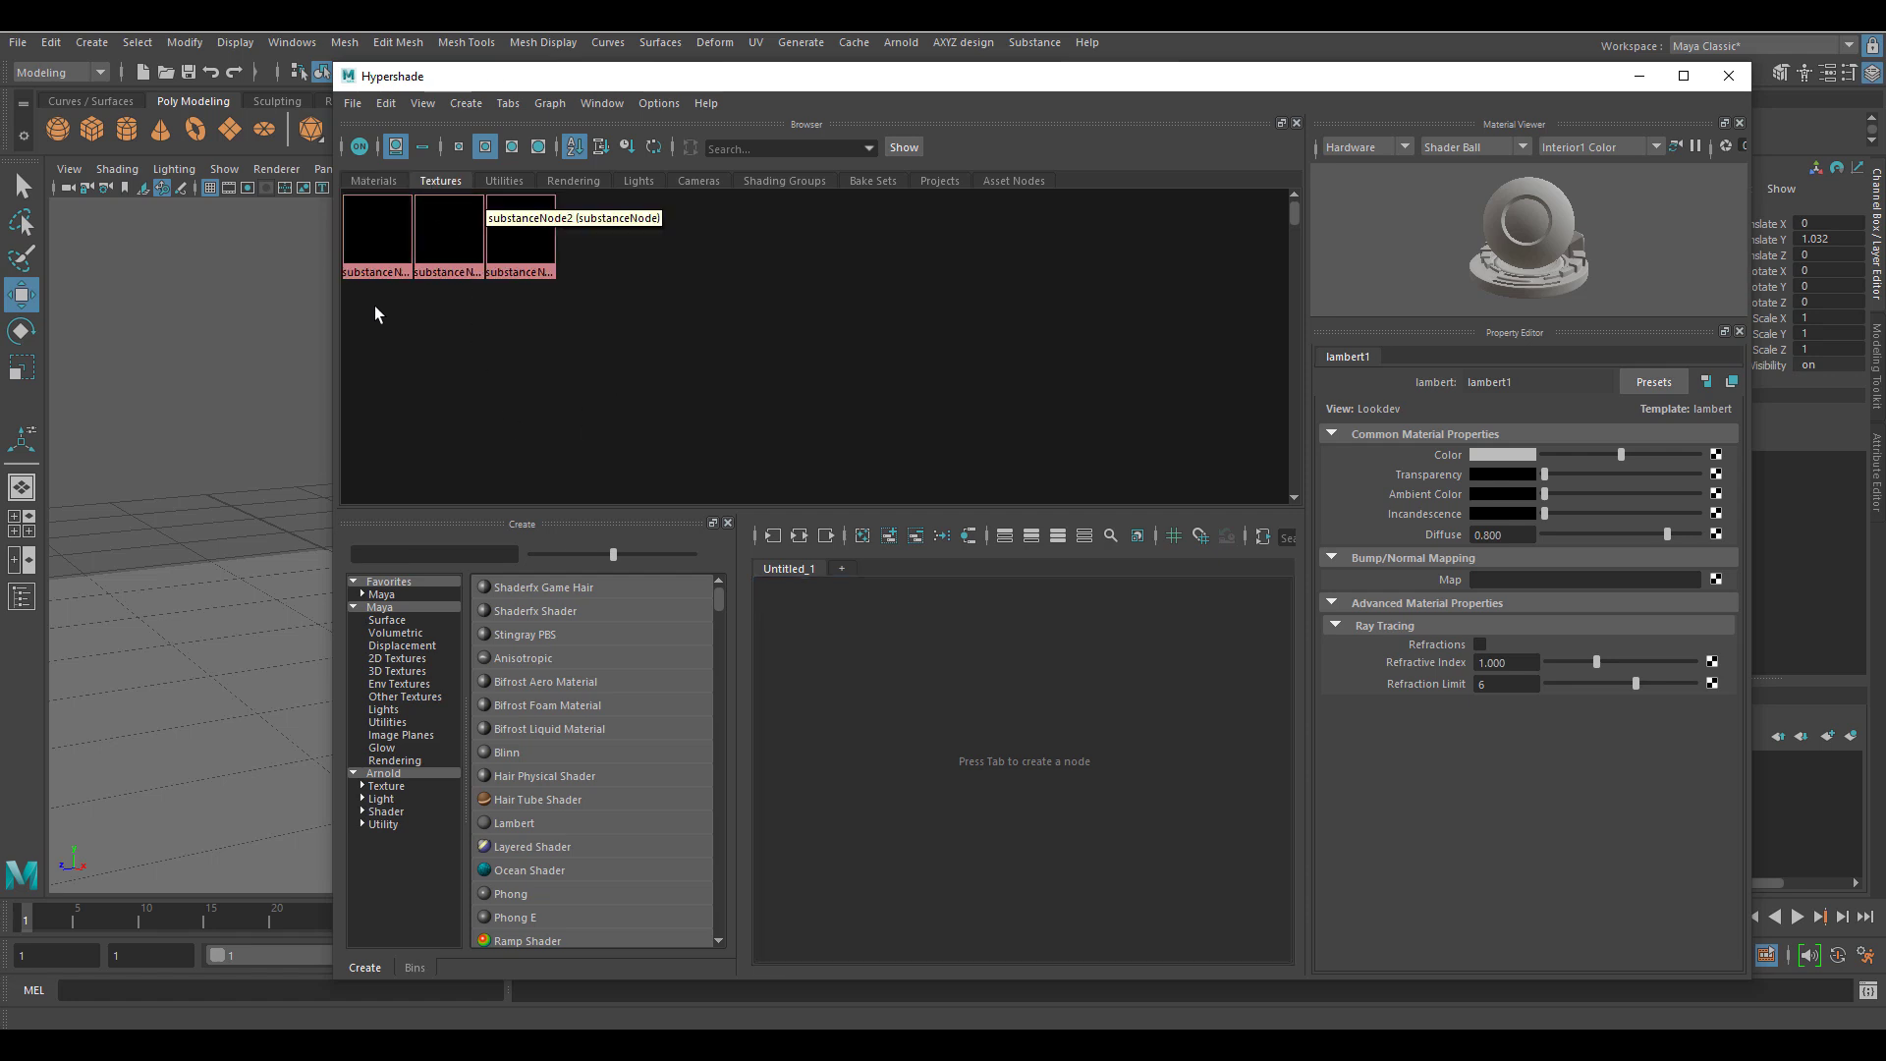
{"action": "left_click_drag", "start_coordinate": [370, 311], "coordinate": [631, 245]}
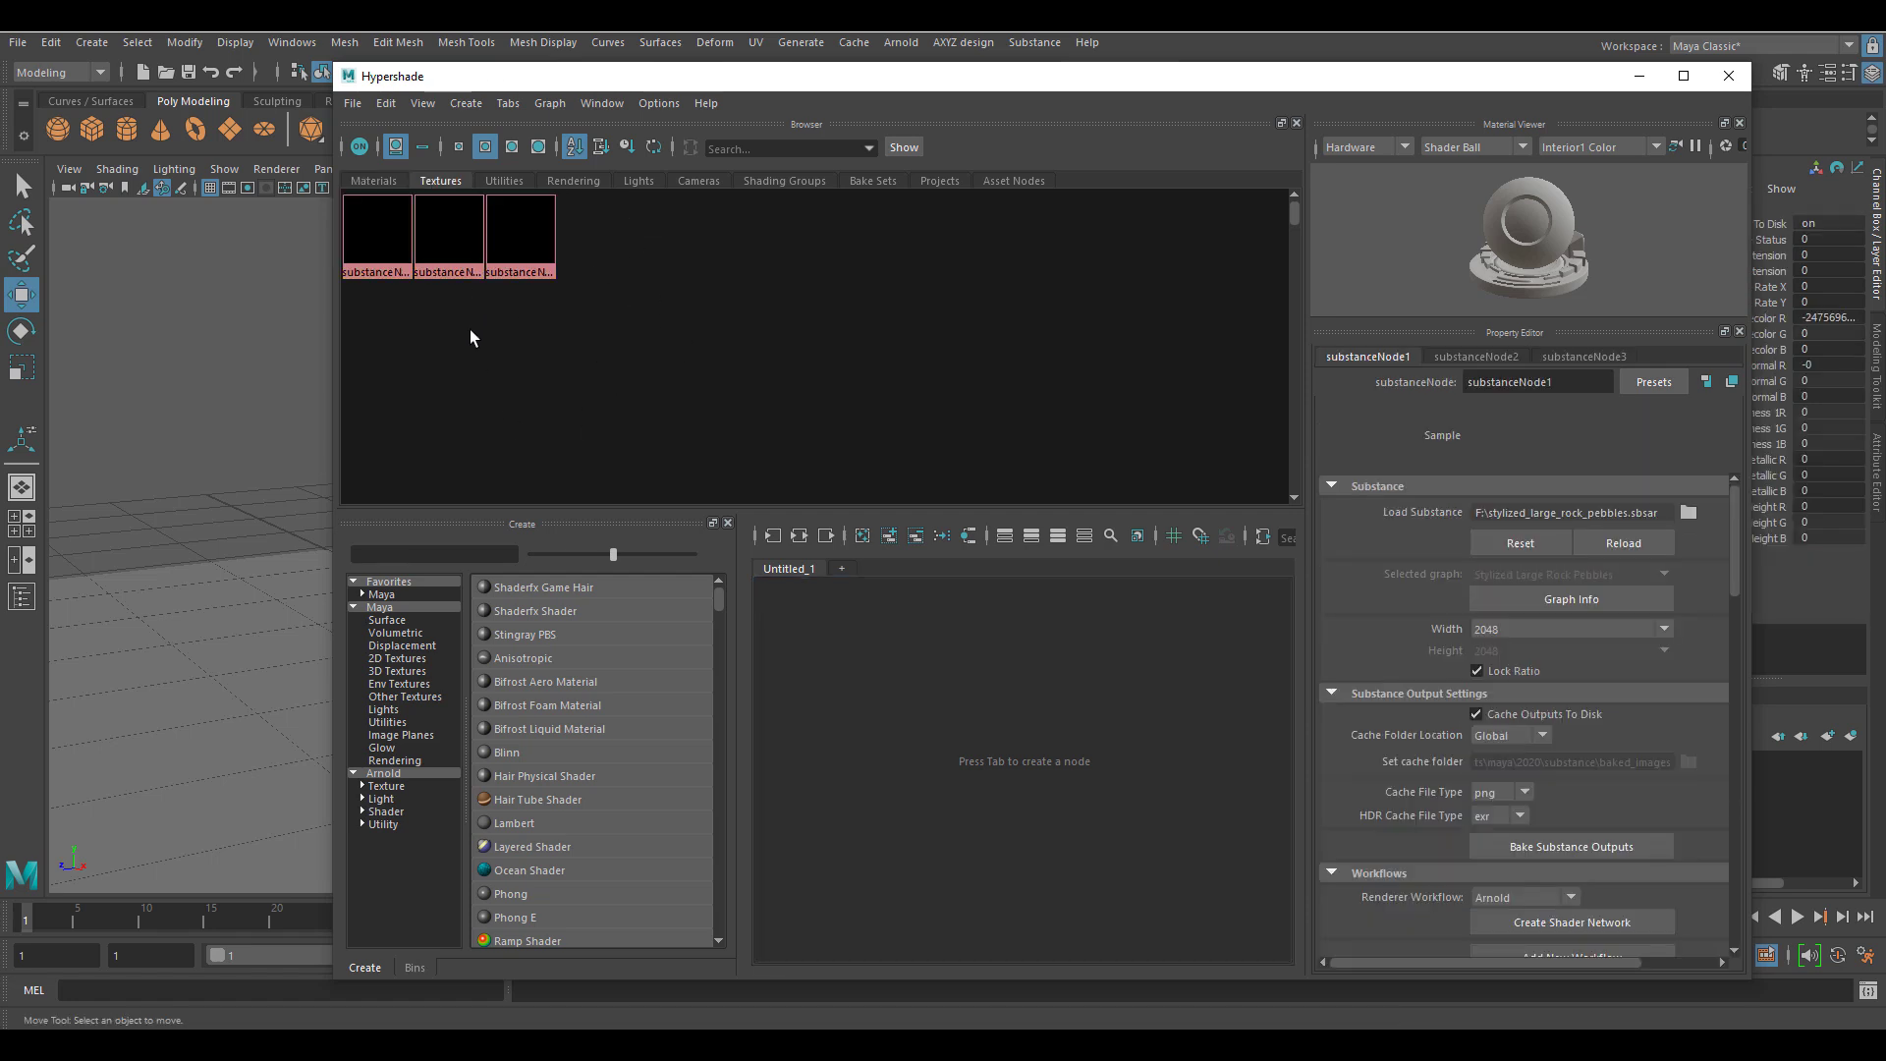
Step: Create a shader network for substanceNode1, the stylized_large_rock_pebbles Substance, using the Arnold renderer workflow
{"action": "left_click", "coordinate": [395, 245]}
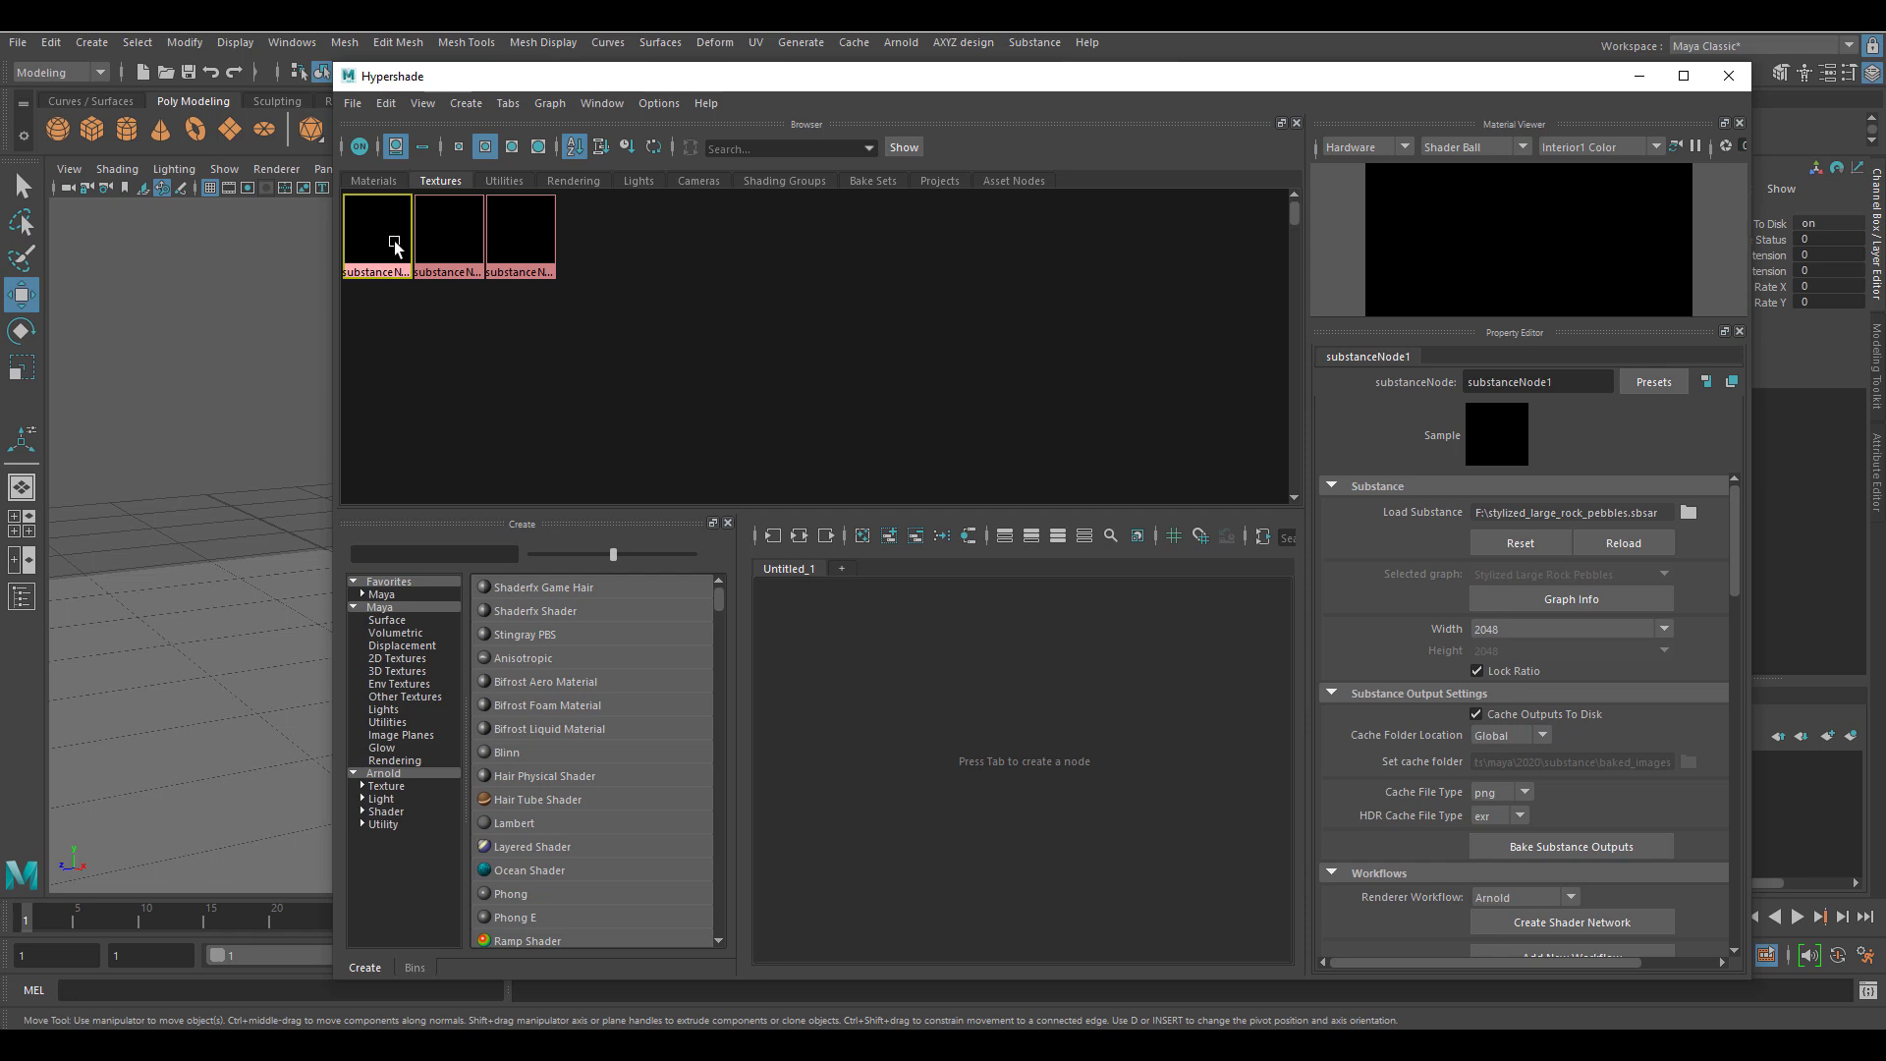
{"action": "left_click", "coordinate": [576, 378]}
{"action": "left_click", "coordinate": [389, 248]}
{"action": "scroll", "coordinate": [1543, 725], "scroll_direction": "down", "scroll_amount": 5}
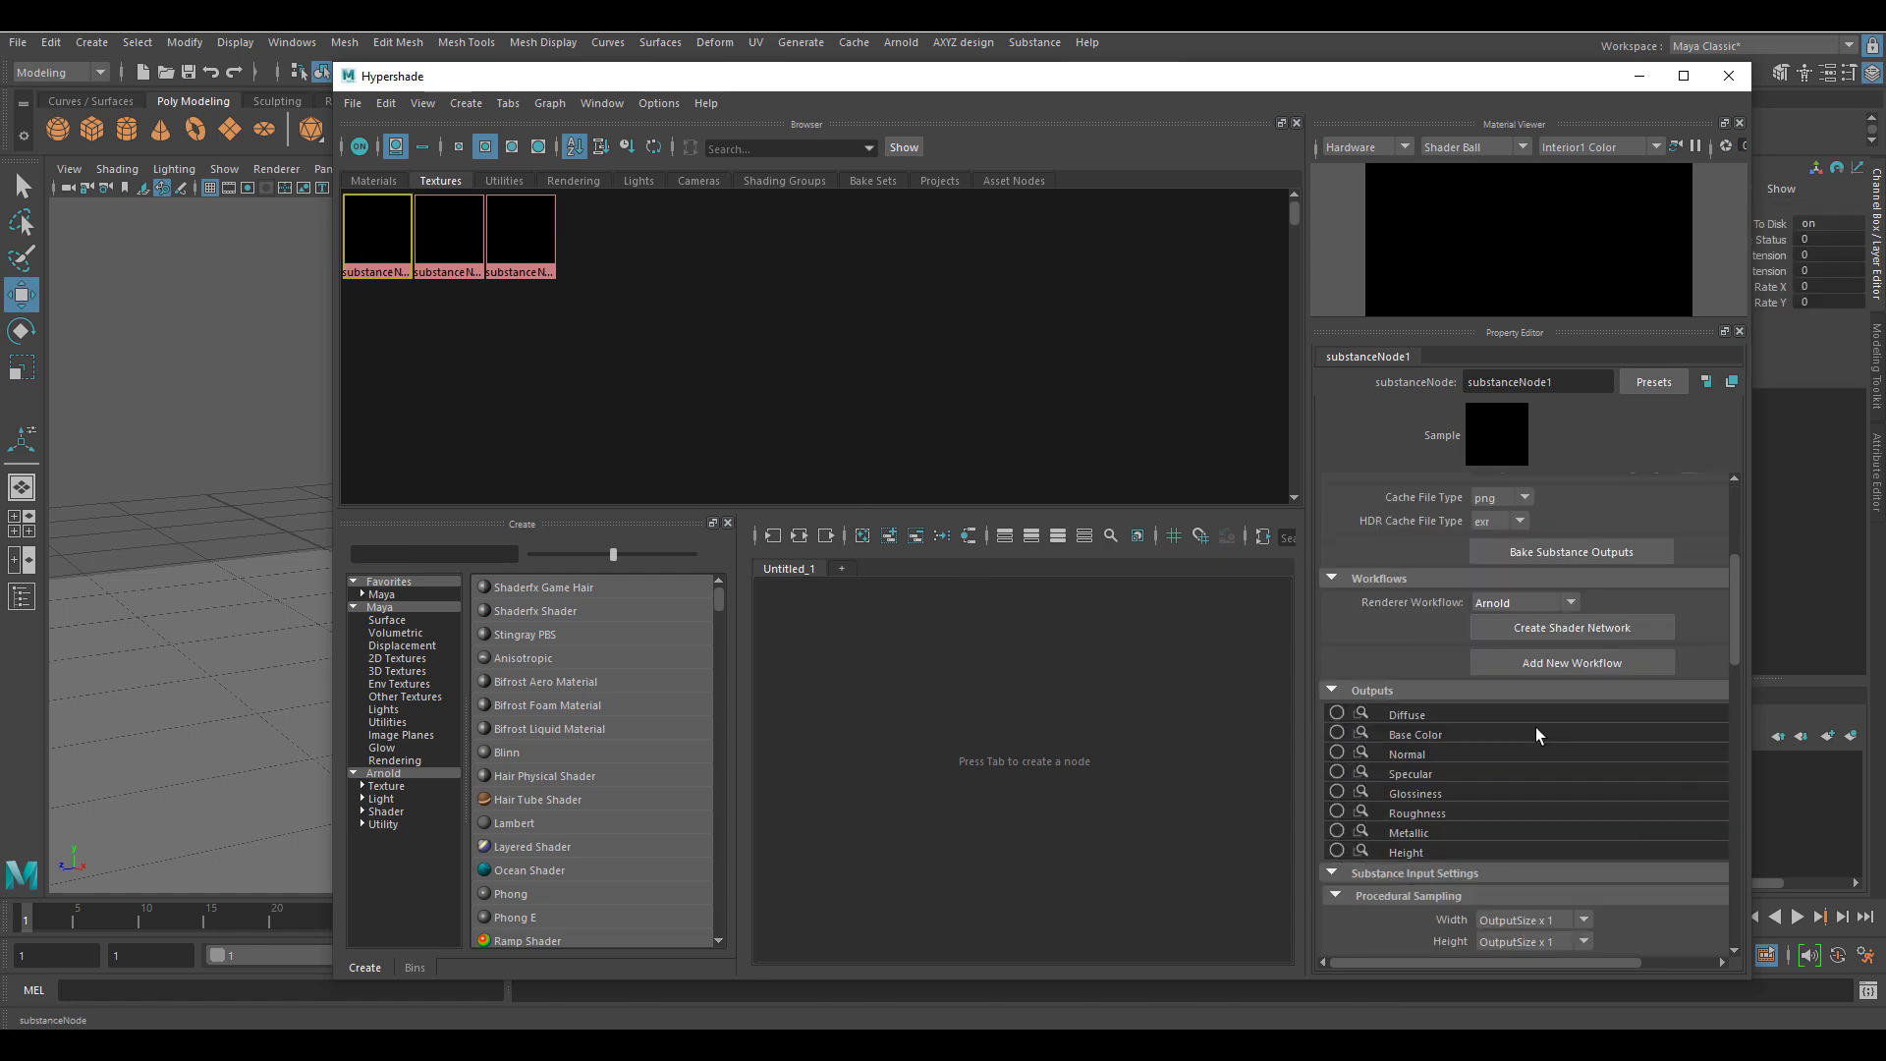
{"action": "scroll", "coordinate": [1636, 638], "scroll_direction": "up", "scroll_amount": 2}
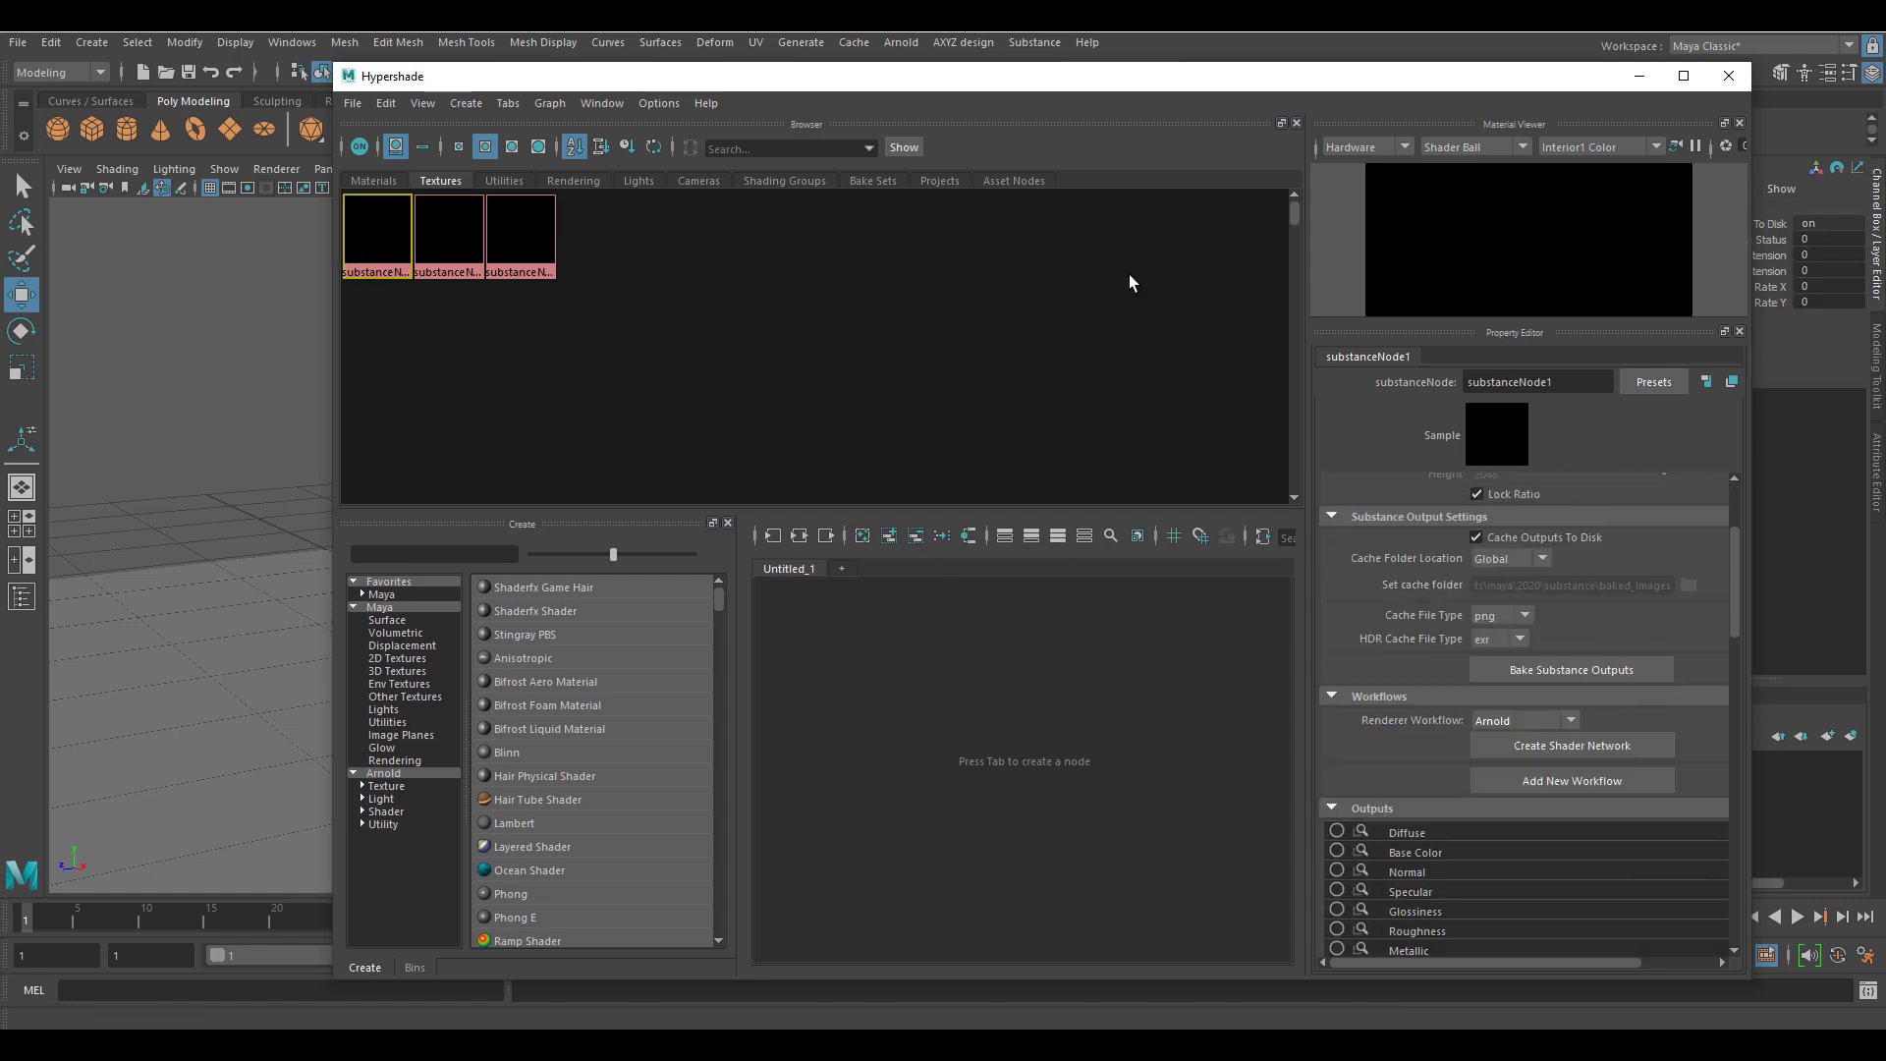
{"action": "scroll", "coordinate": [1469, 722], "scroll_direction": "down", "scroll_amount": 1}
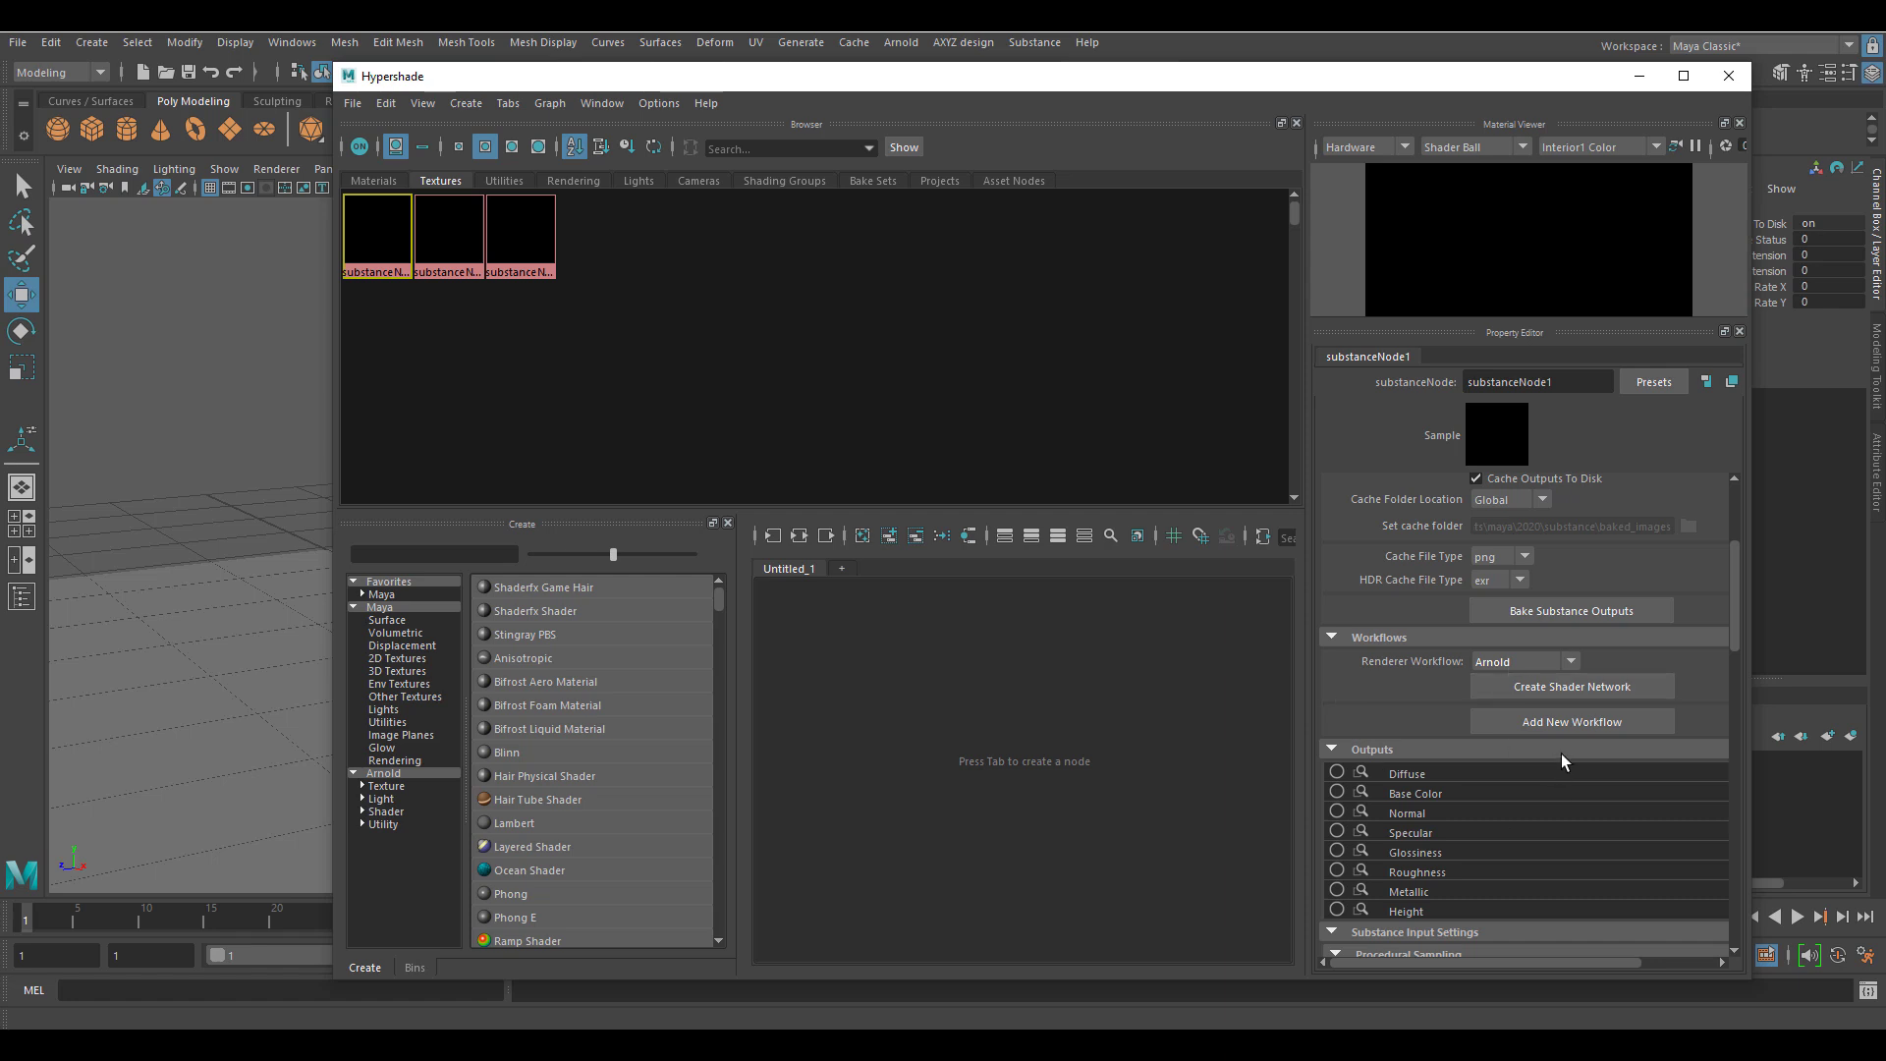
{"action": "left_click", "coordinate": [1506, 663]}
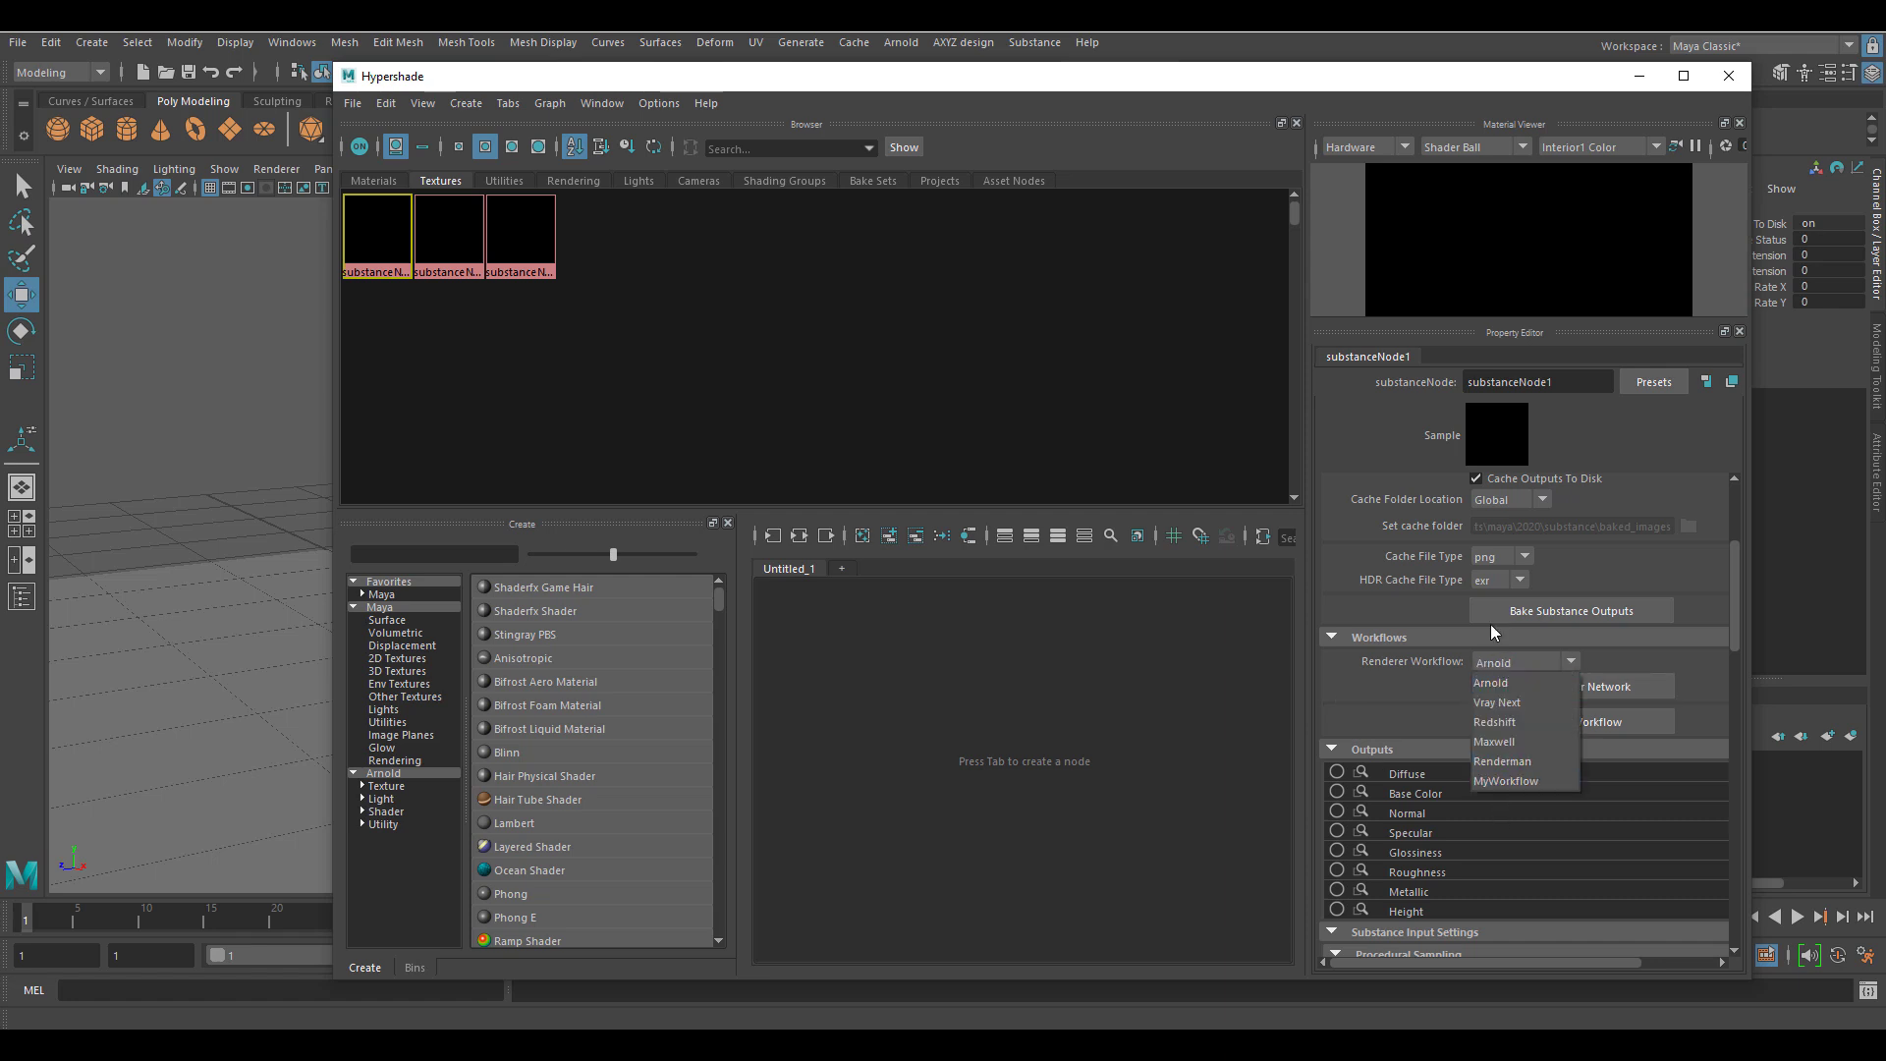
{"action": "left_click", "coordinate": [1643, 667]}
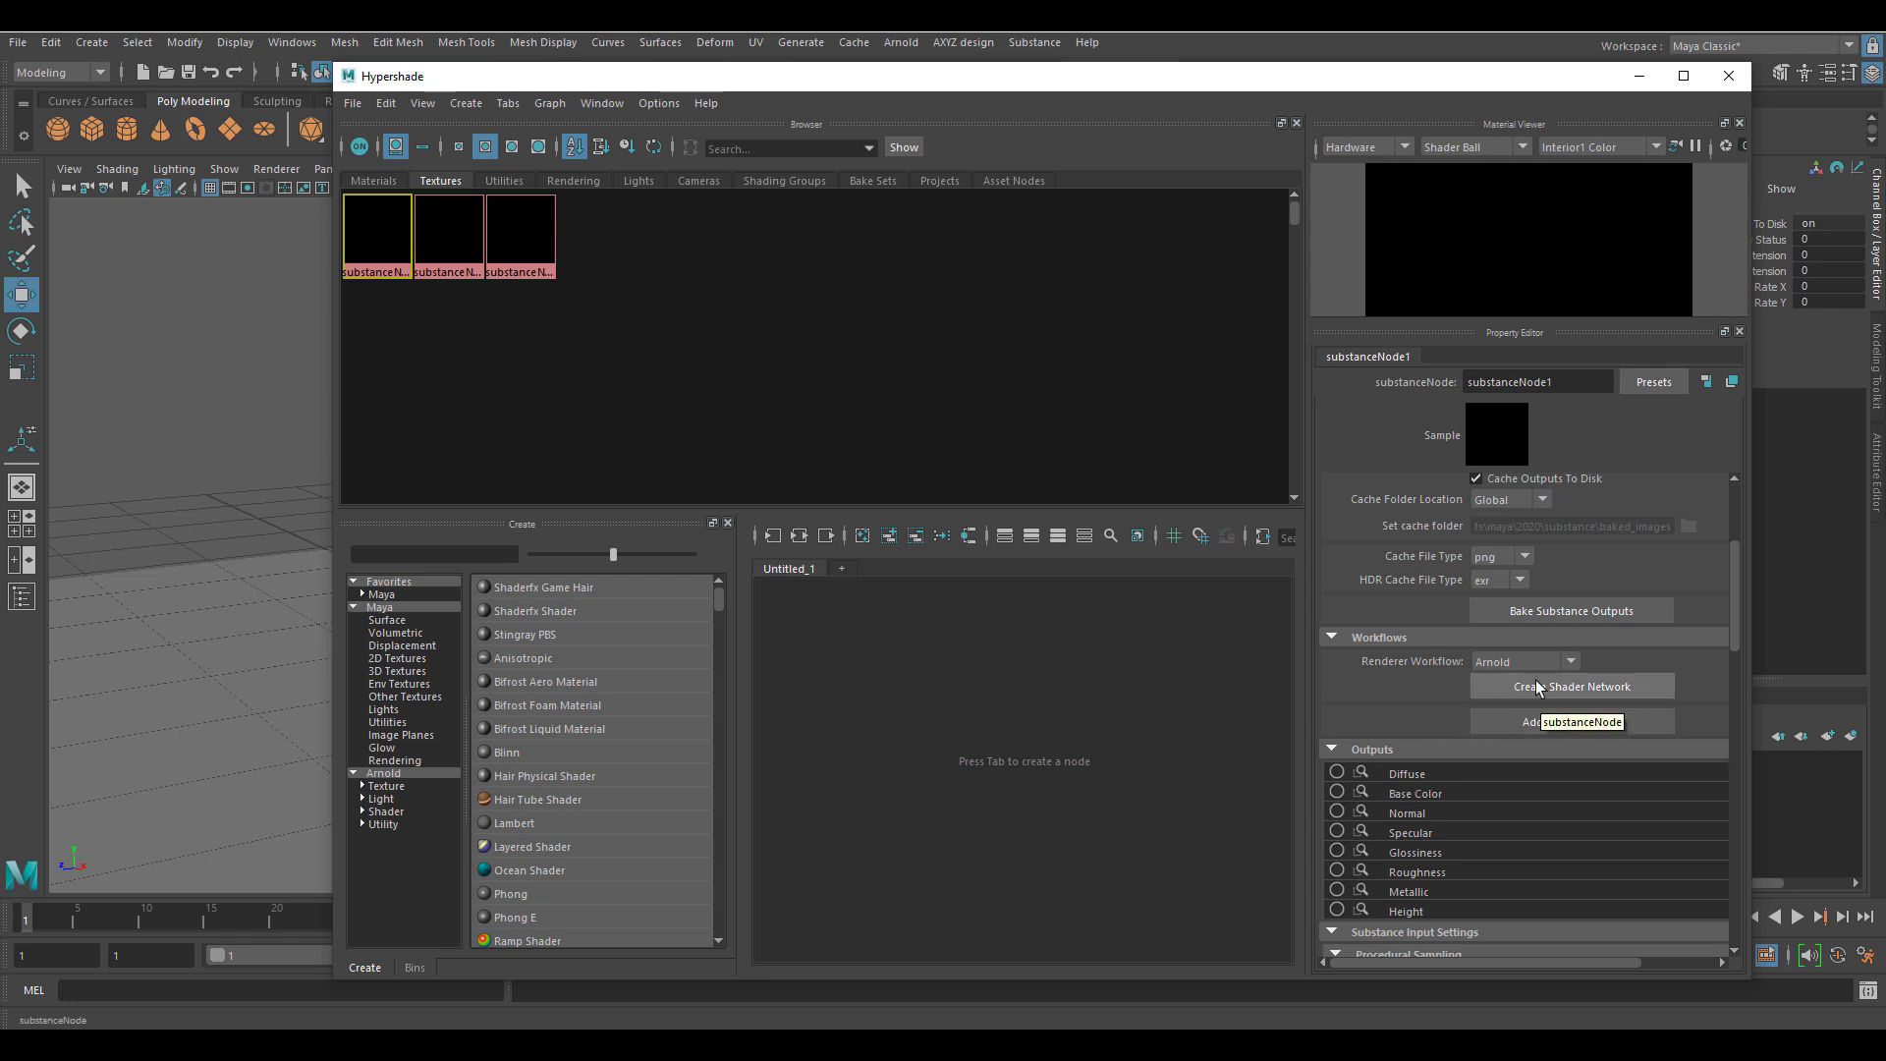
{"action": "left_click", "coordinate": [1581, 691]}
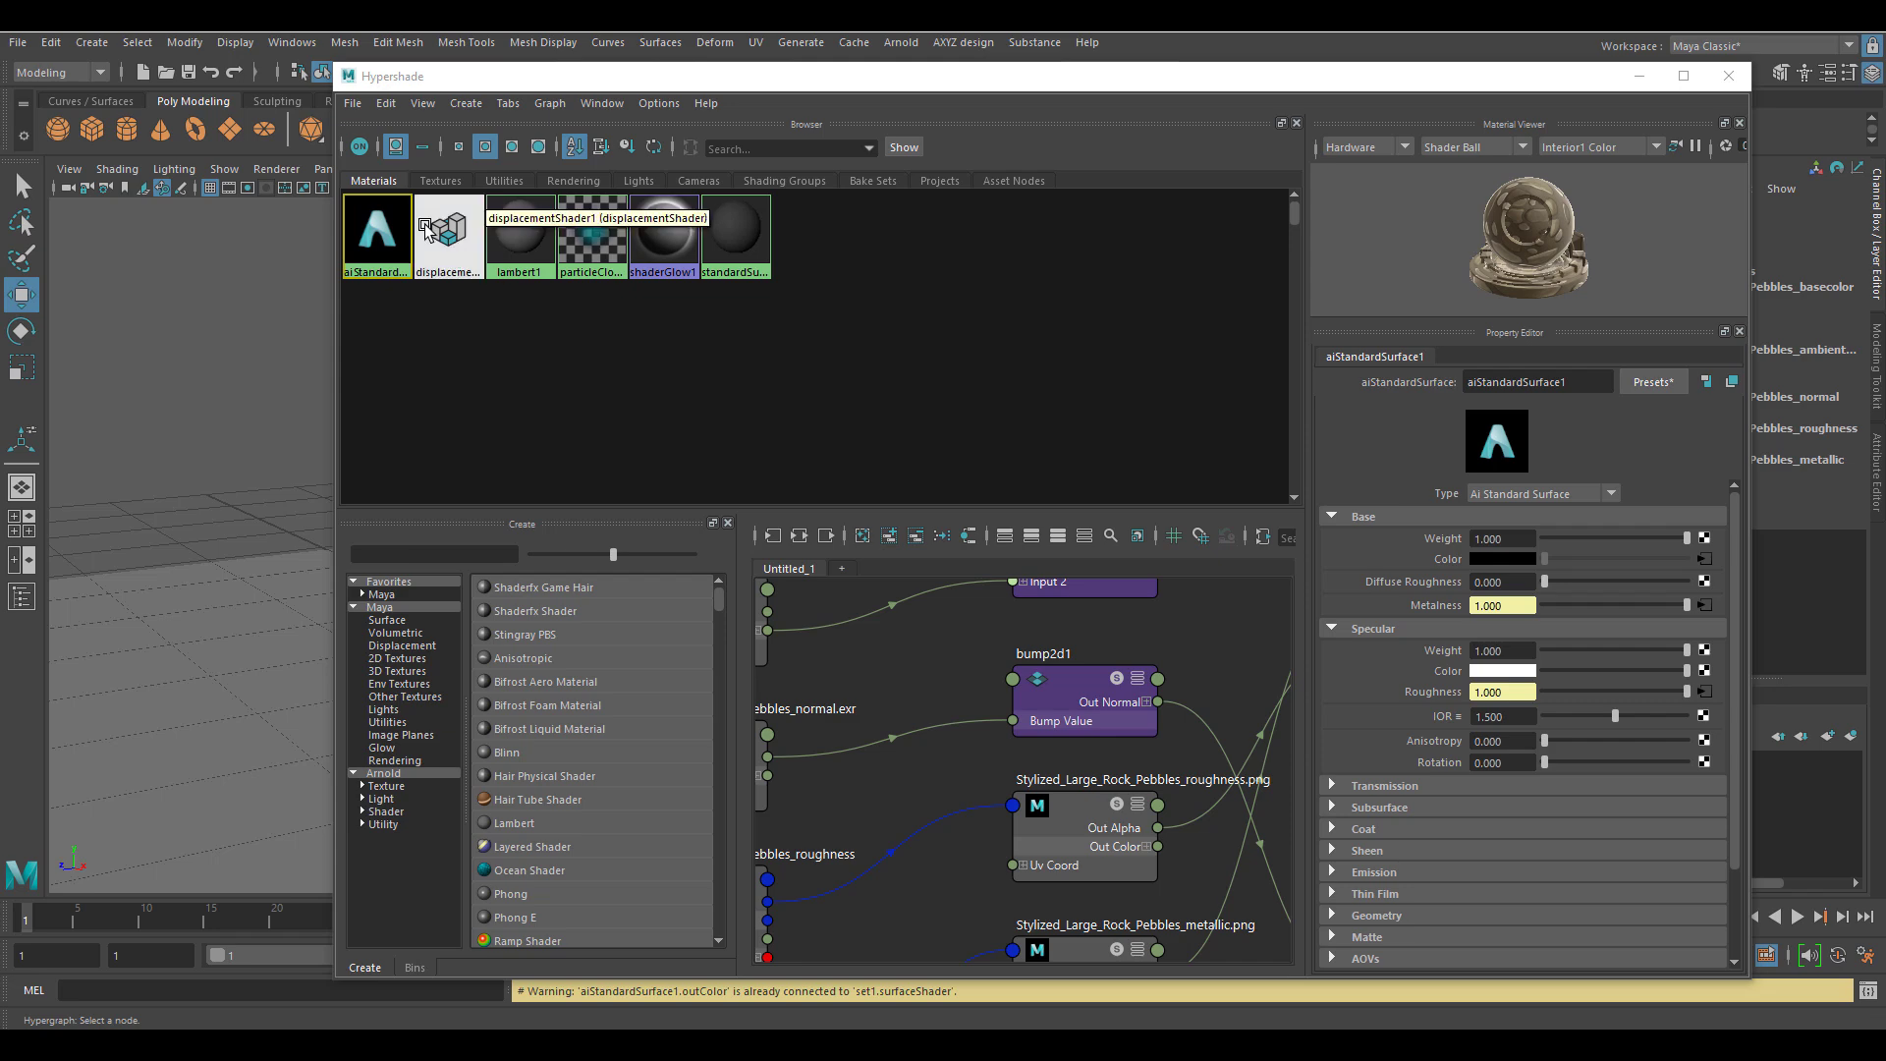
Step: Examine the rock pebbles shader graph, from the Substance output nodes through to the aiStandardSurface1 and displacement shaders
{"action": "left_click_drag", "start_coordinate": [487, 84], "coordinate": [416, 62]}
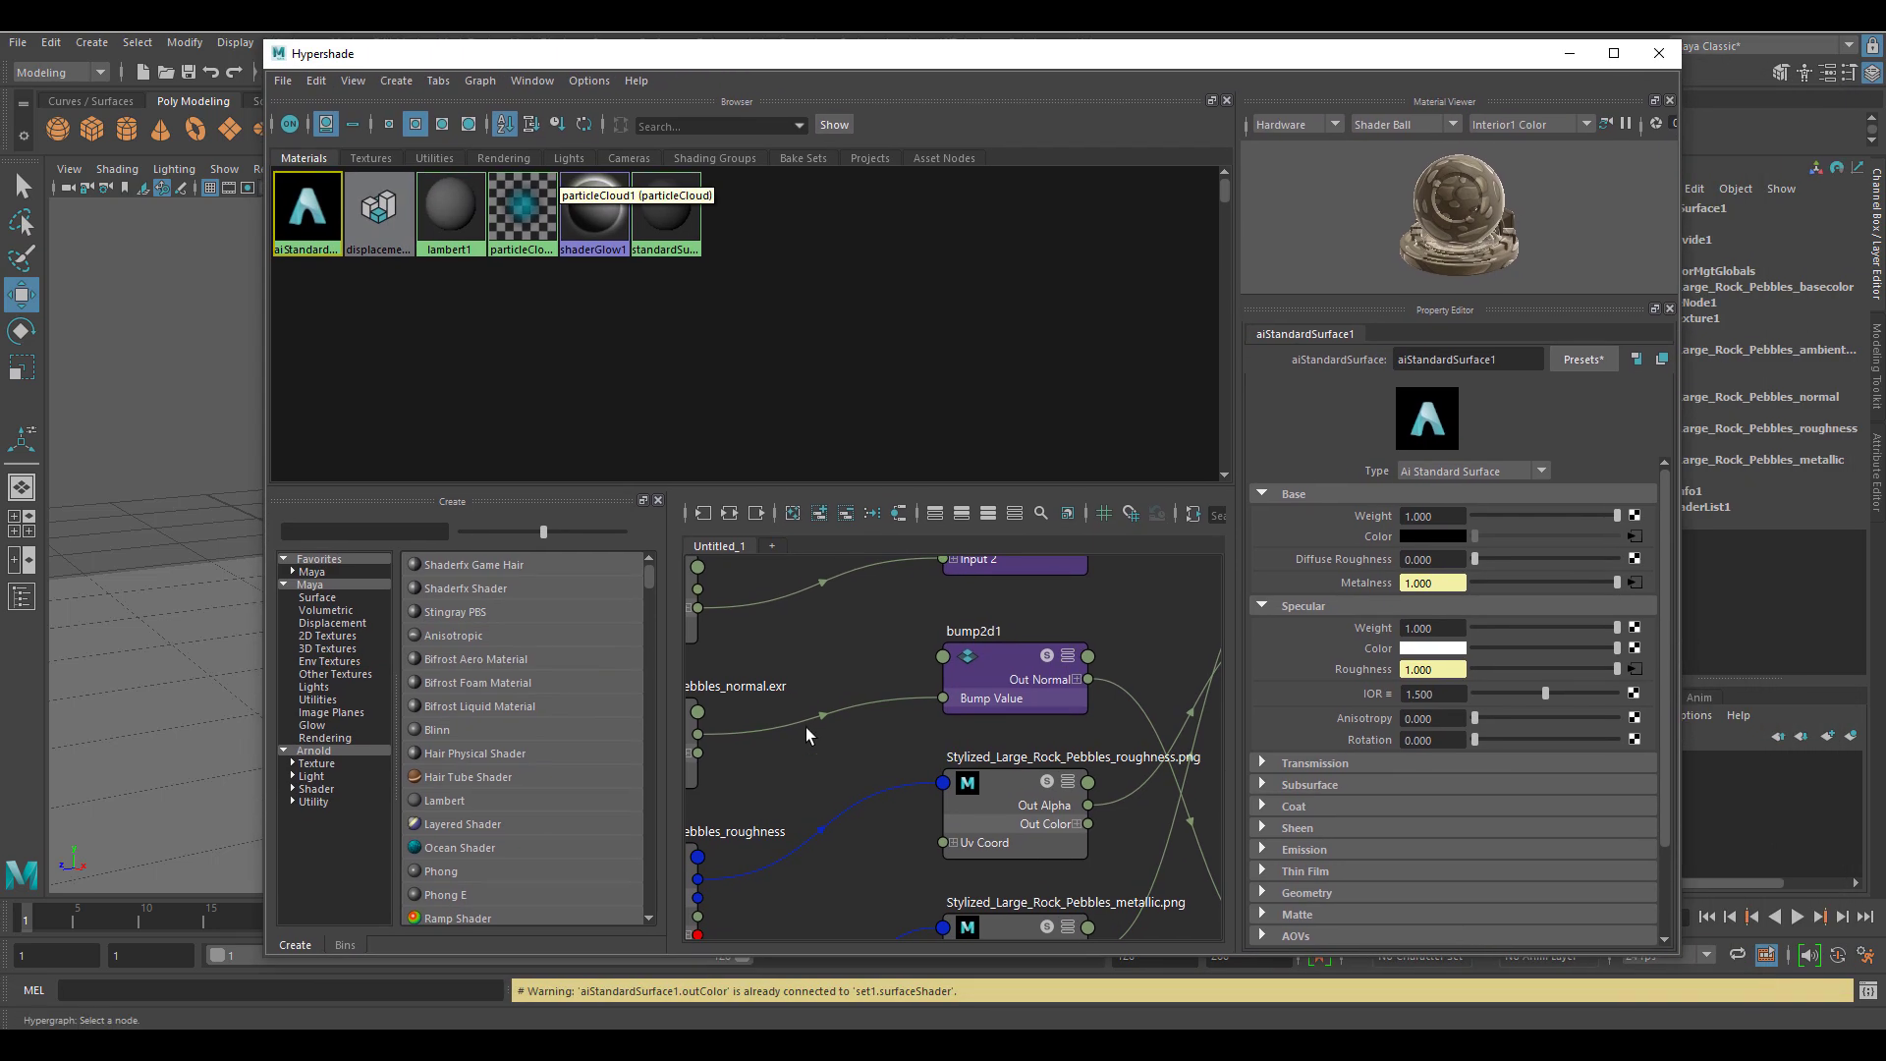
{"action": "scroll", "coordinate": [805, 725], "scroll_direction": "down", "scroll_amount": 7}
{"action": "scroll", "coordinate": [805, 715], "scroll_direction": "up", "scroll_amount": 4}
{"action": "scroll", "coordinate": [808, 723], "scroll_direction": "down", "scroll_amount": 2}
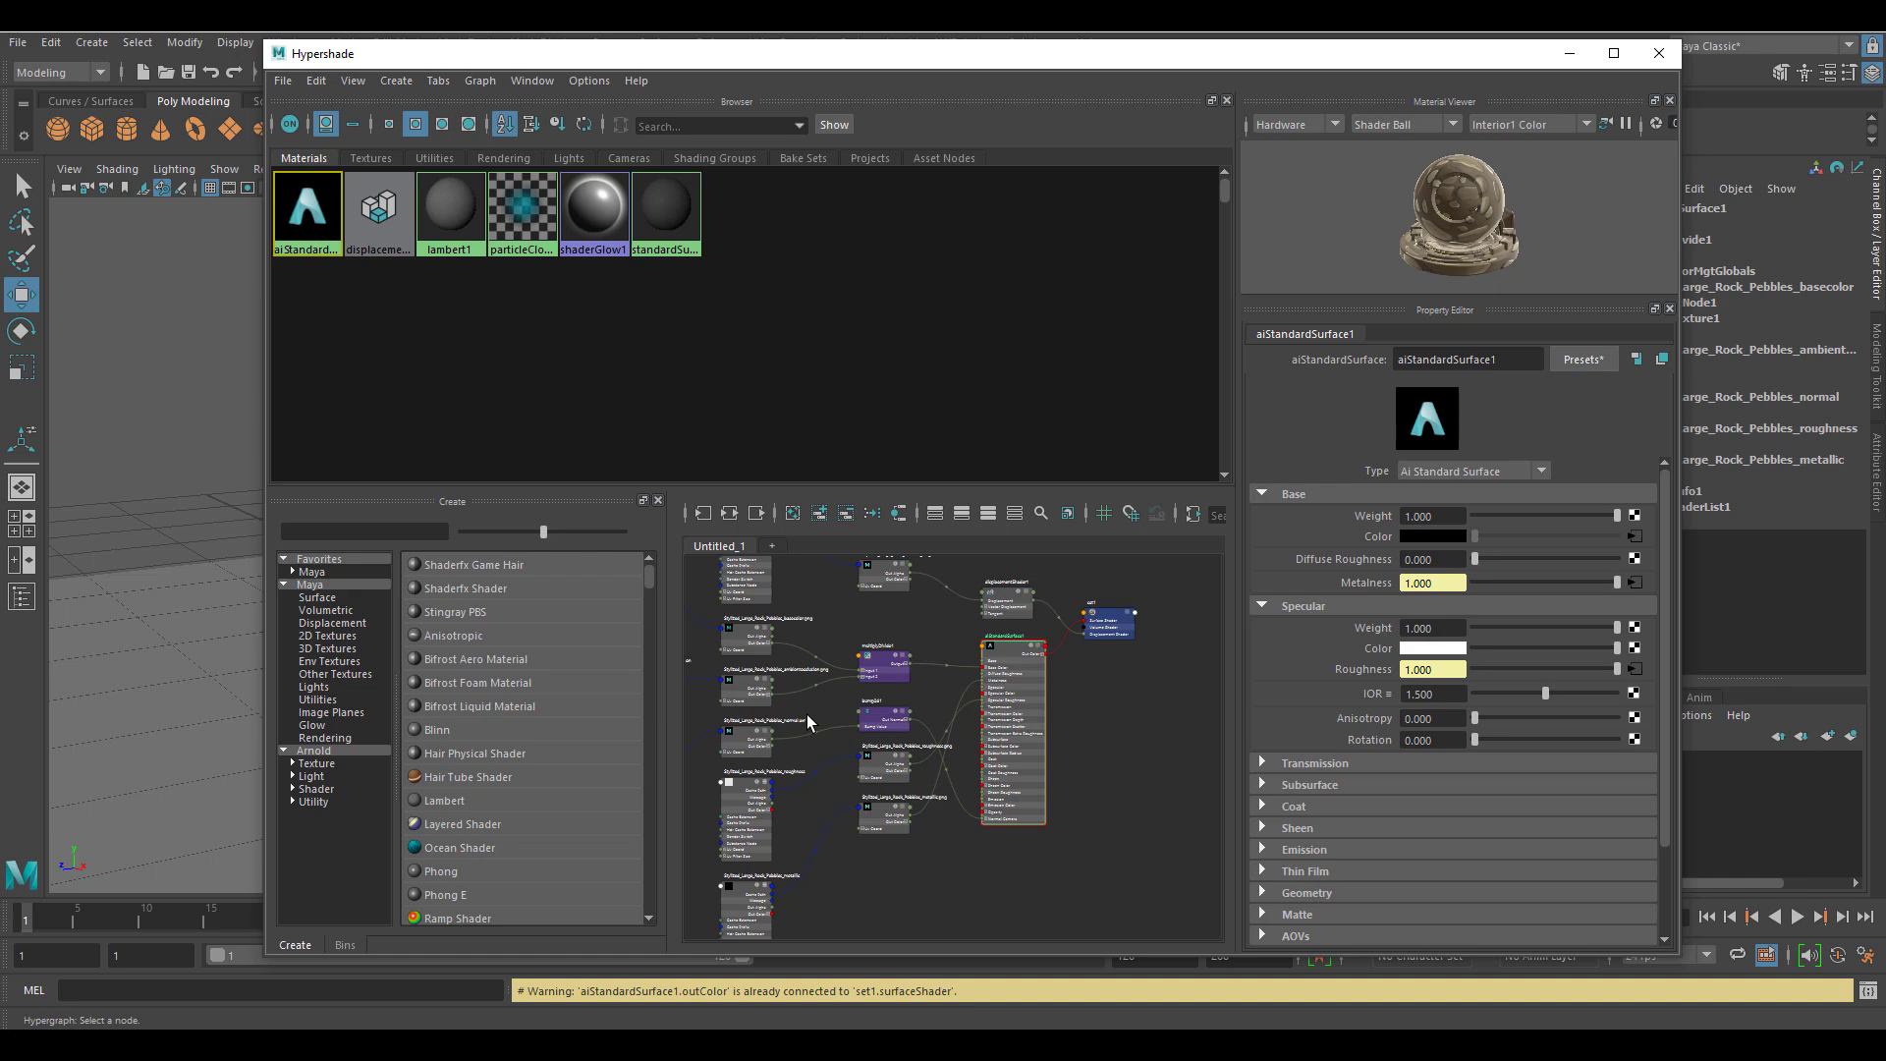
{"action": "scroll", "coordinate": [1041, 735], "scroll_direction": "up", "scroll_amount": 5}
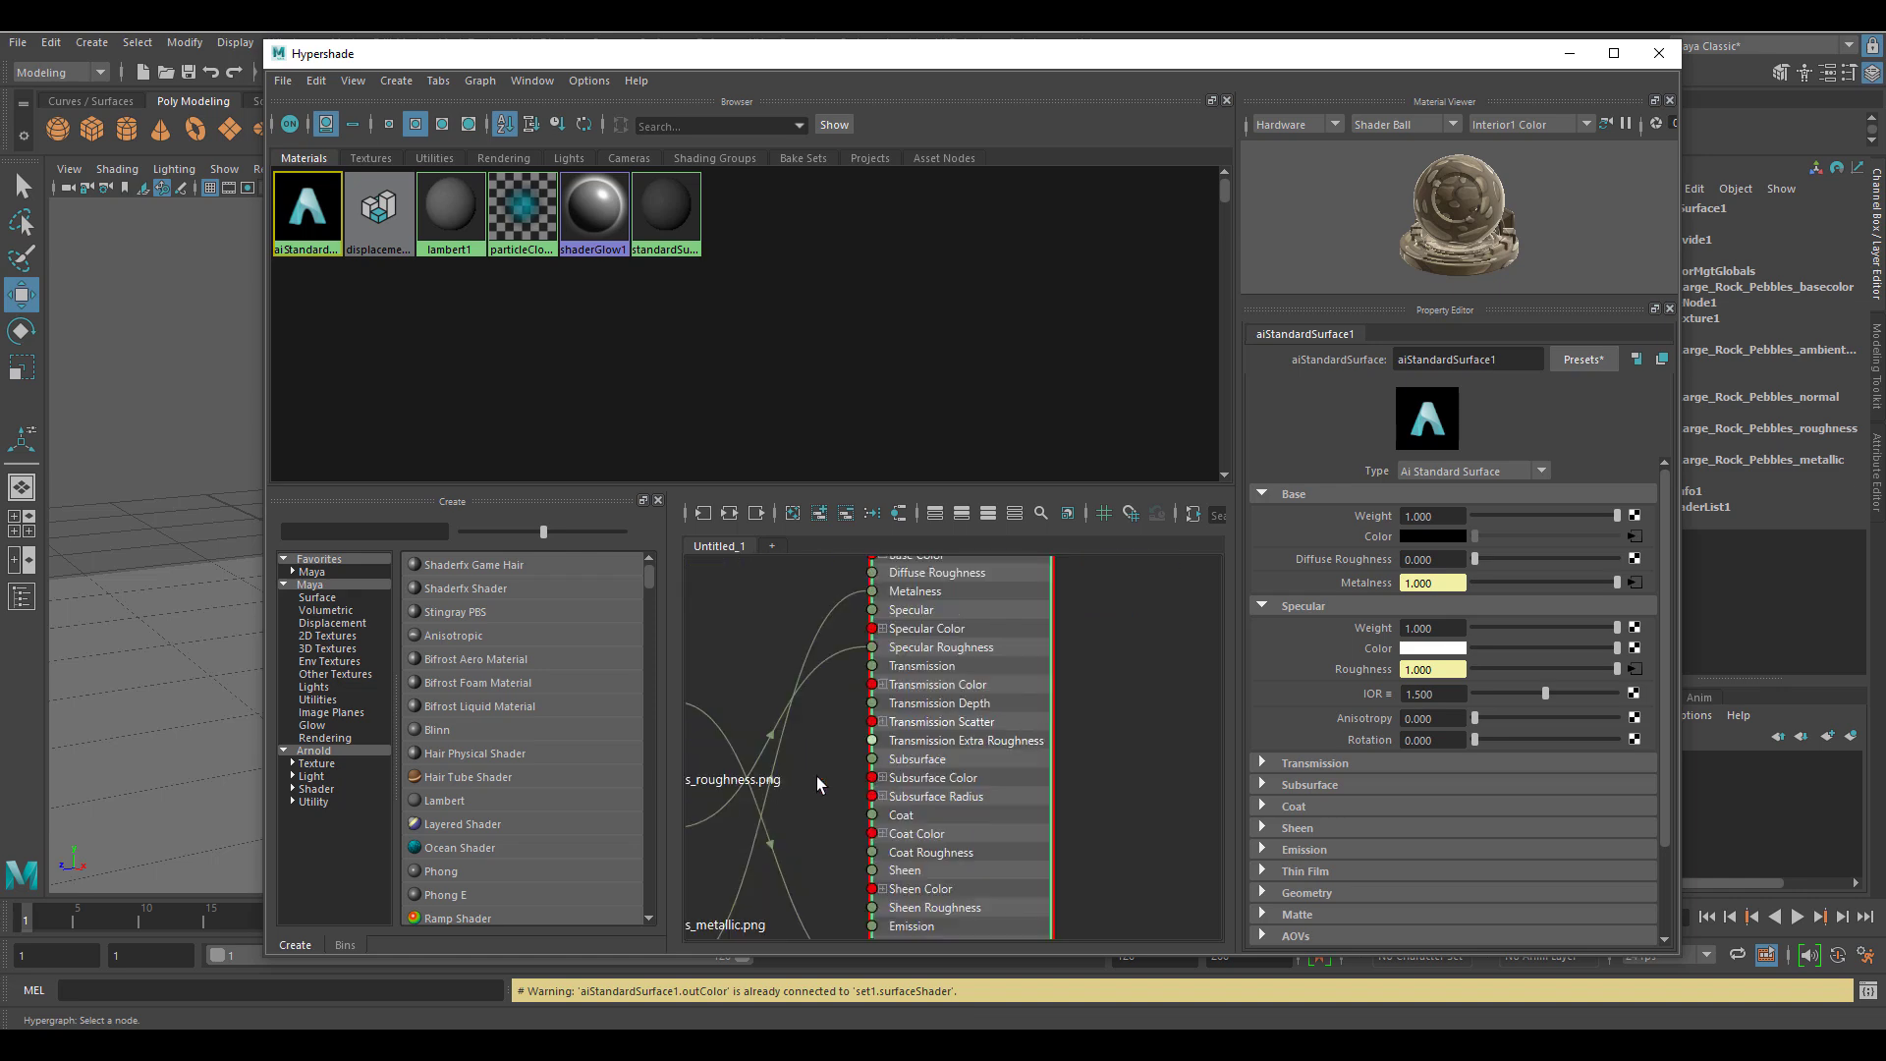
{"action": "scroll", "coordinate": [820, 783], "scroll_direction": "down", "scroll_amount": 5}
{"action": "middle_click_drag", "start_coordinate": [918, 661], "coordinate": [1071, 689], "text": "alt"}
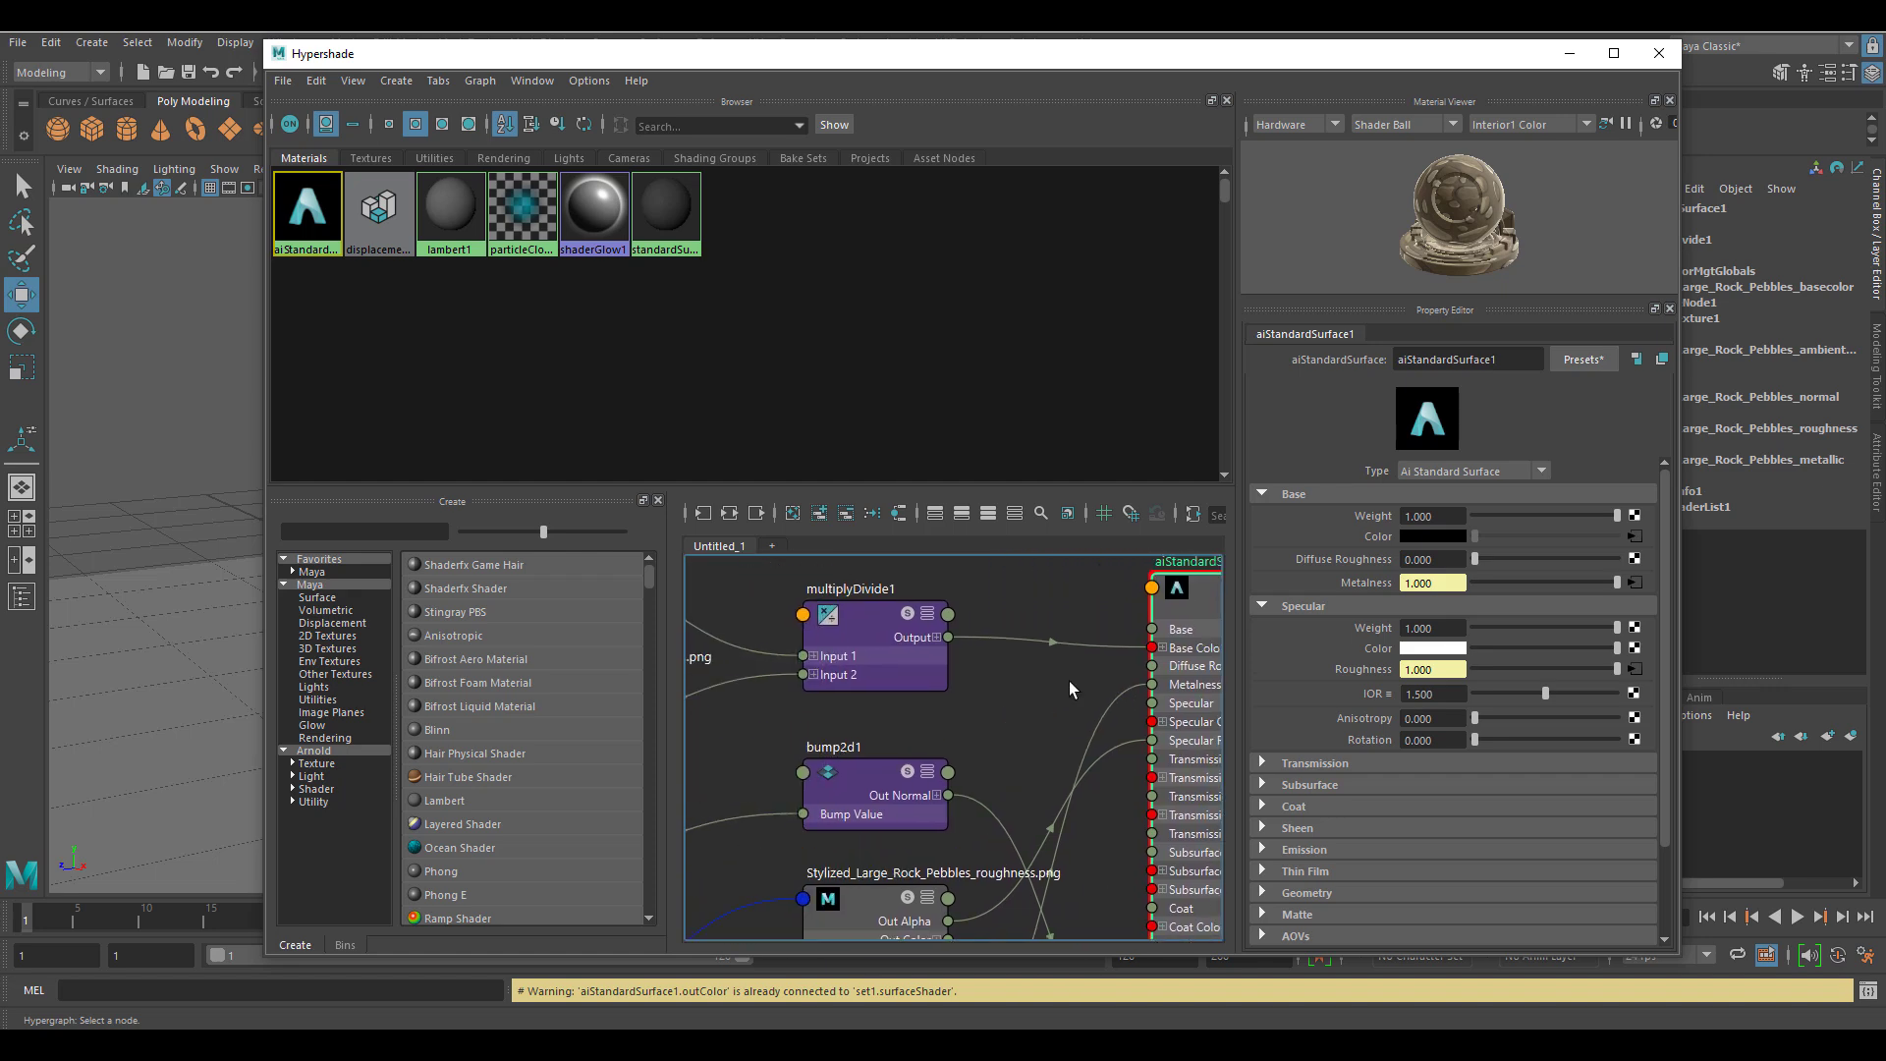
{"action": "scroll", "coordinate": [1032, 697], "scroll_direction": "down", "scroll_amount": 4}
{"action": "middle_click_drag", "start_coordinate": [860, 727], "coordinate": [1180, 702], "text": "alt"}
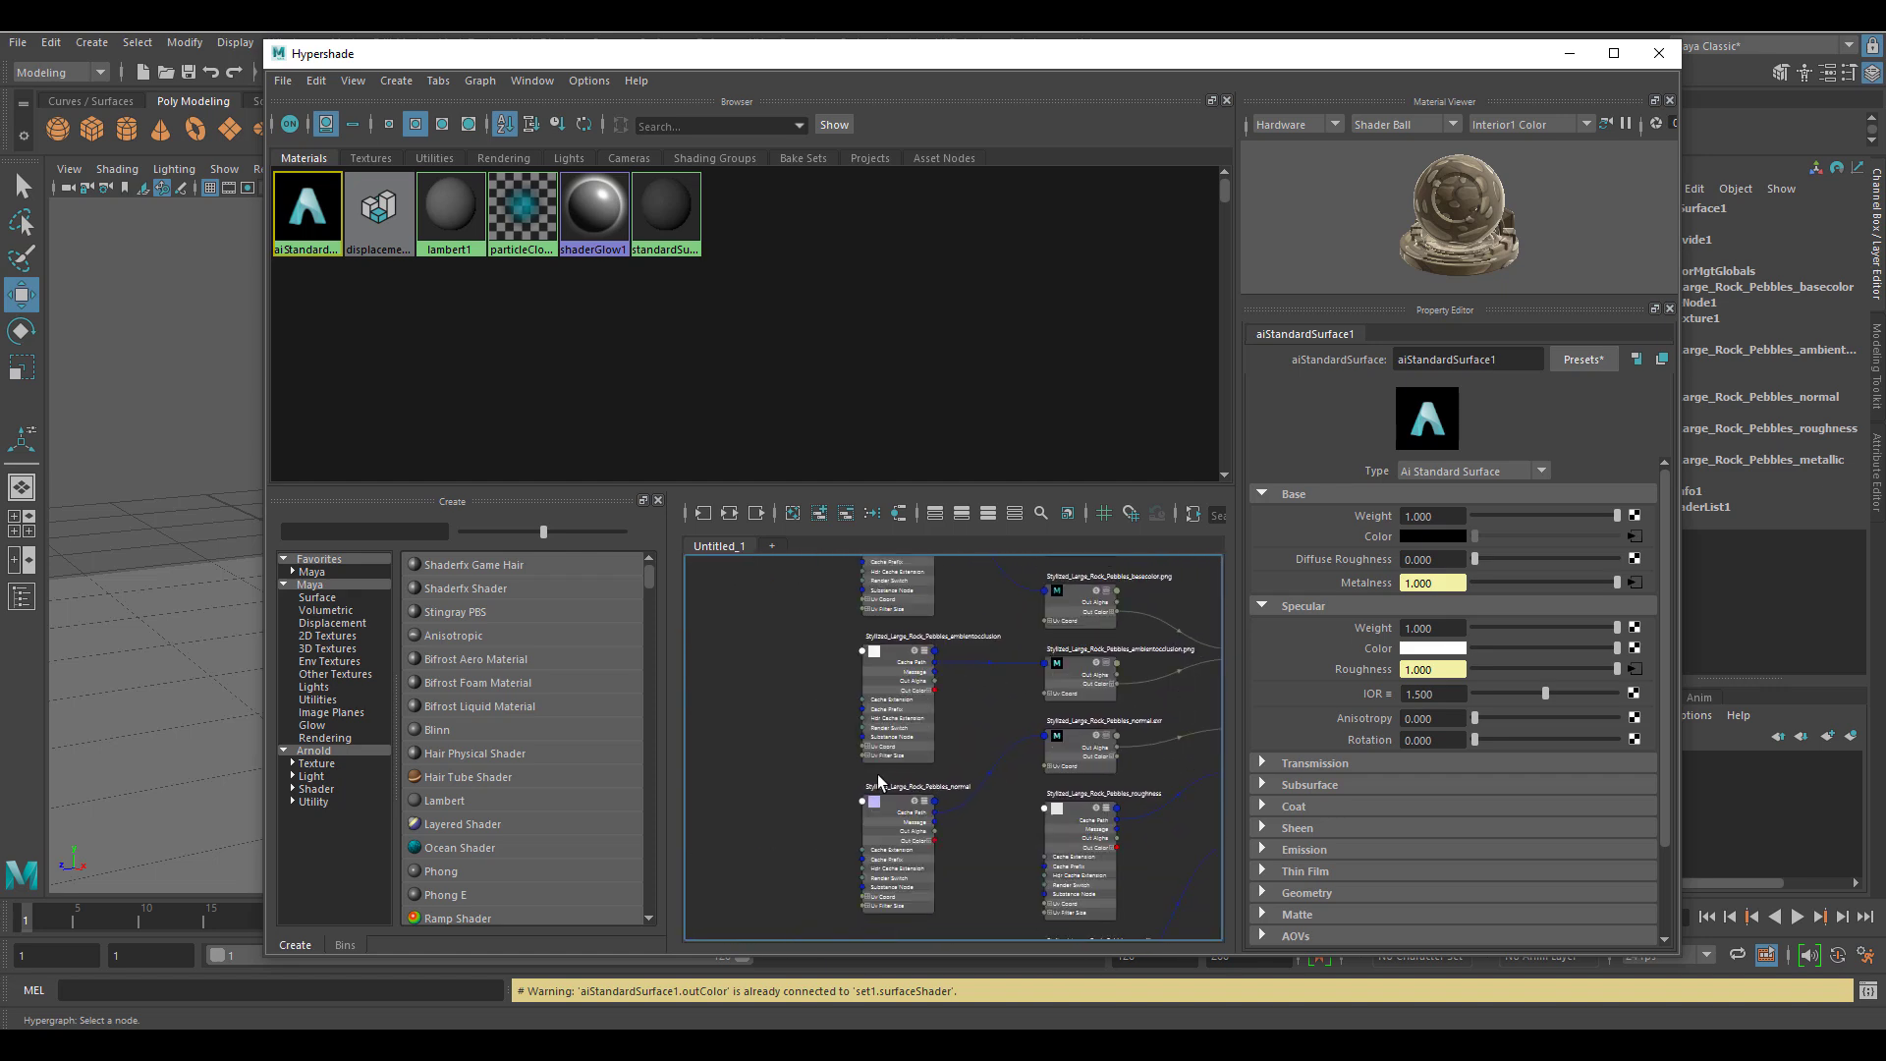
{"action": "scroll", "coordinate": [878, 783], "scroll_direction": "down", "scroll_amount": 5}
{"action": "middle_click_drag", "start_coordinate": [1062, 827], "coordinate": [940, 779], "text": "alt"}
{"action": "scroll", "coordinate": [904, 689], "scroll_direction": "up", "scroll_amount": 5}
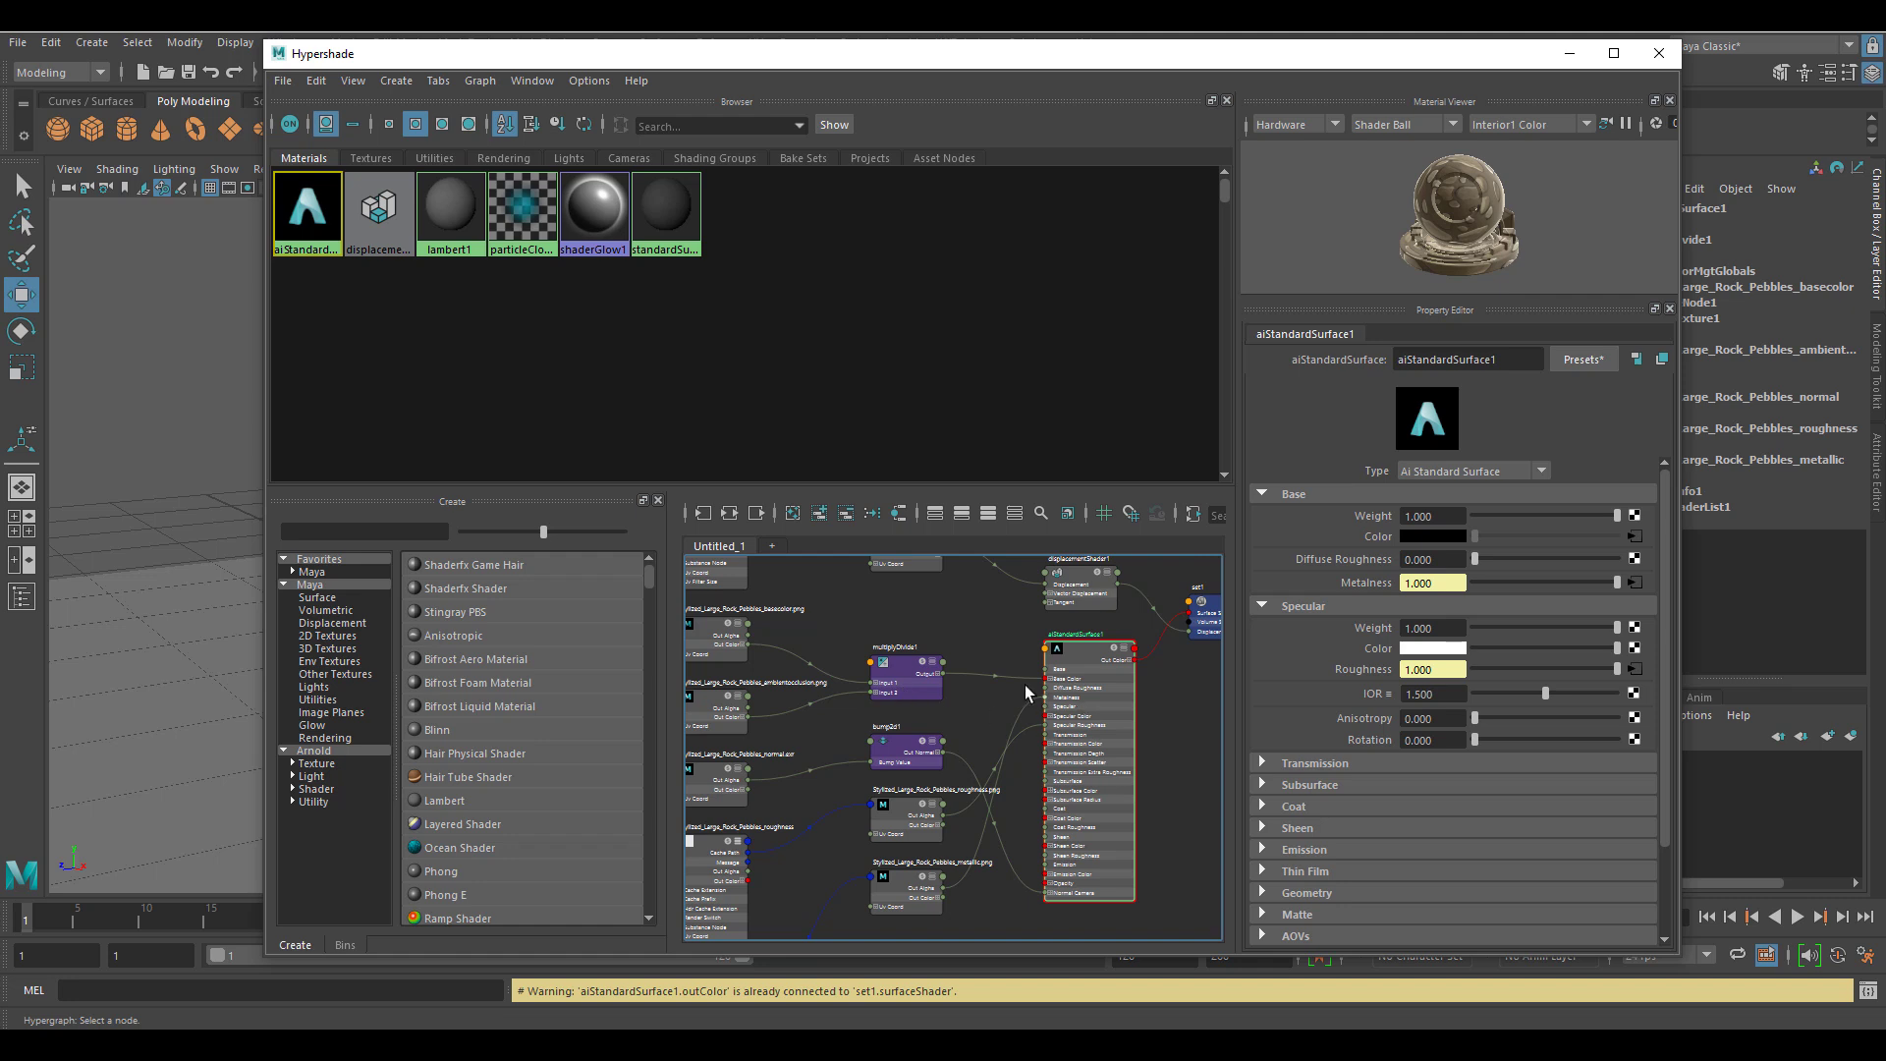
{"action": "middle_click_drag", "start_coordinate": [920, 620], "coordinate": [1192, 658], "text": "alt"}
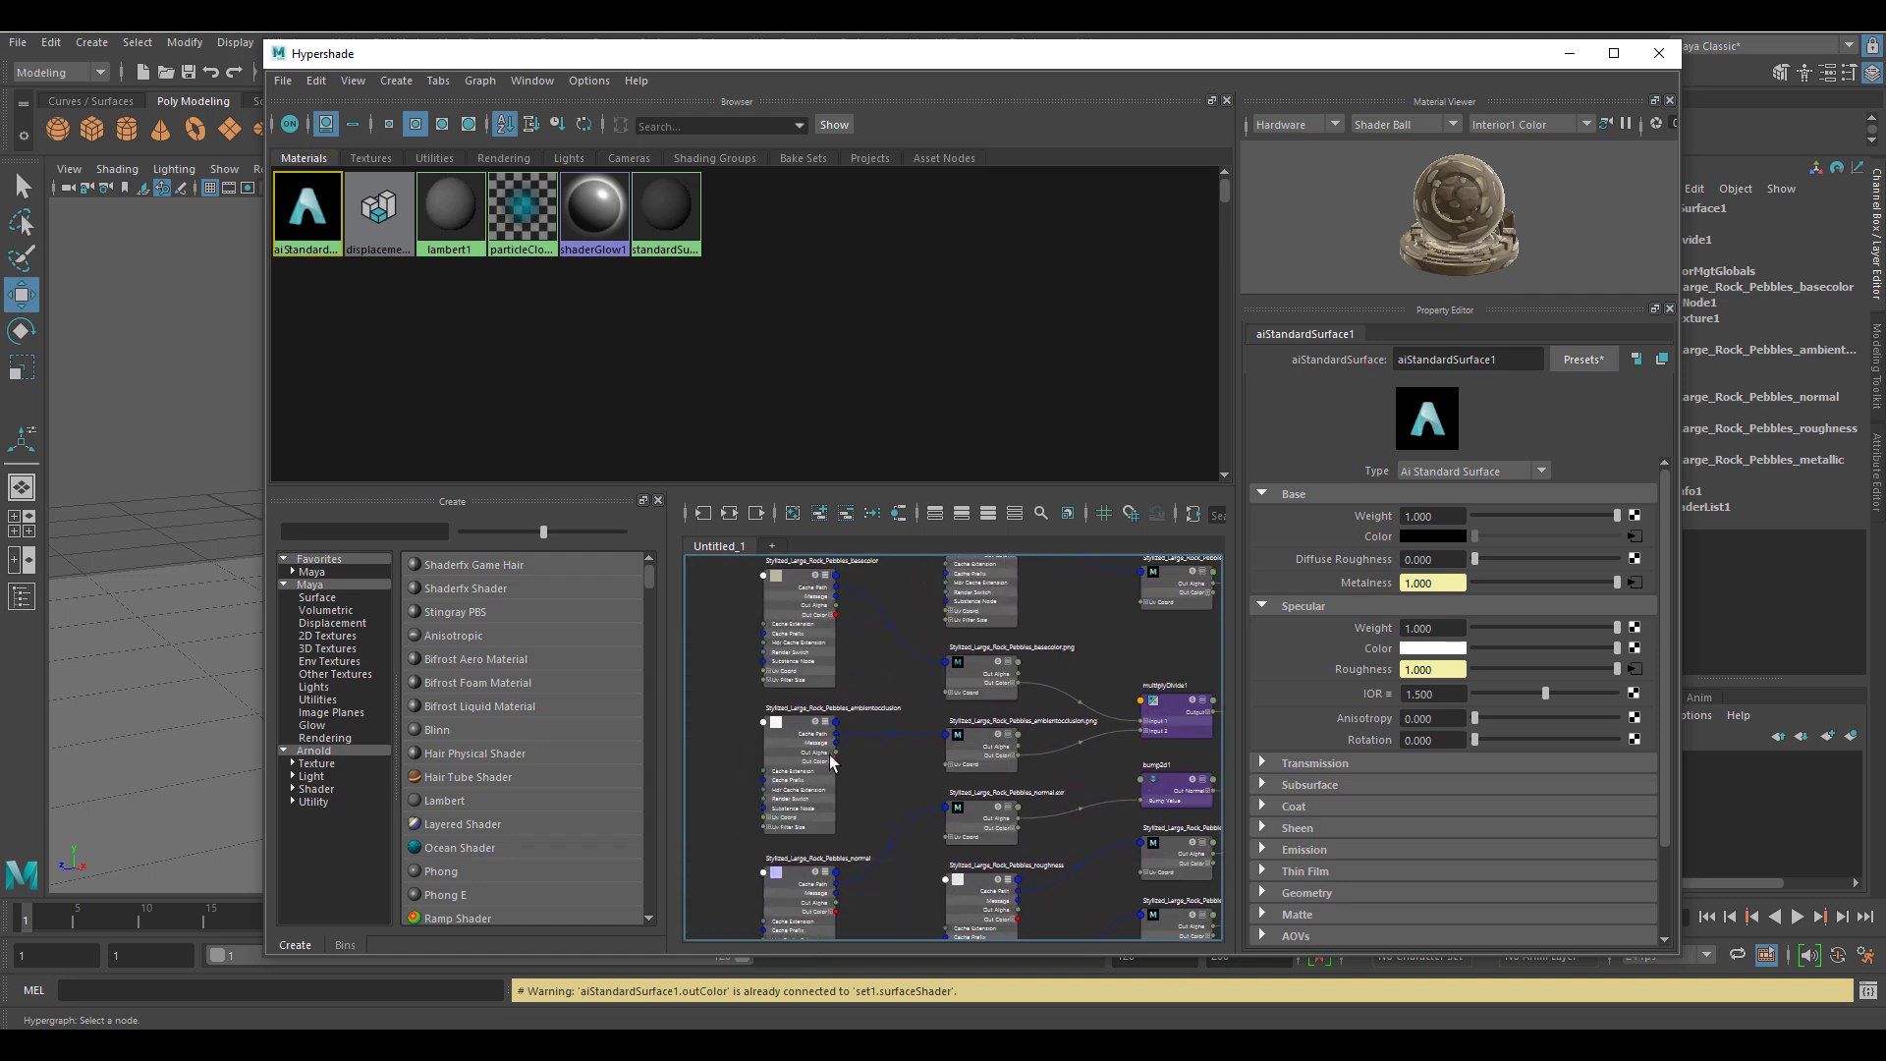
Step: Inspect the output information of the rock pebbles ambient occlusion and normal output nodes
{"action": "left_click", "coordinate": [795, 746]}
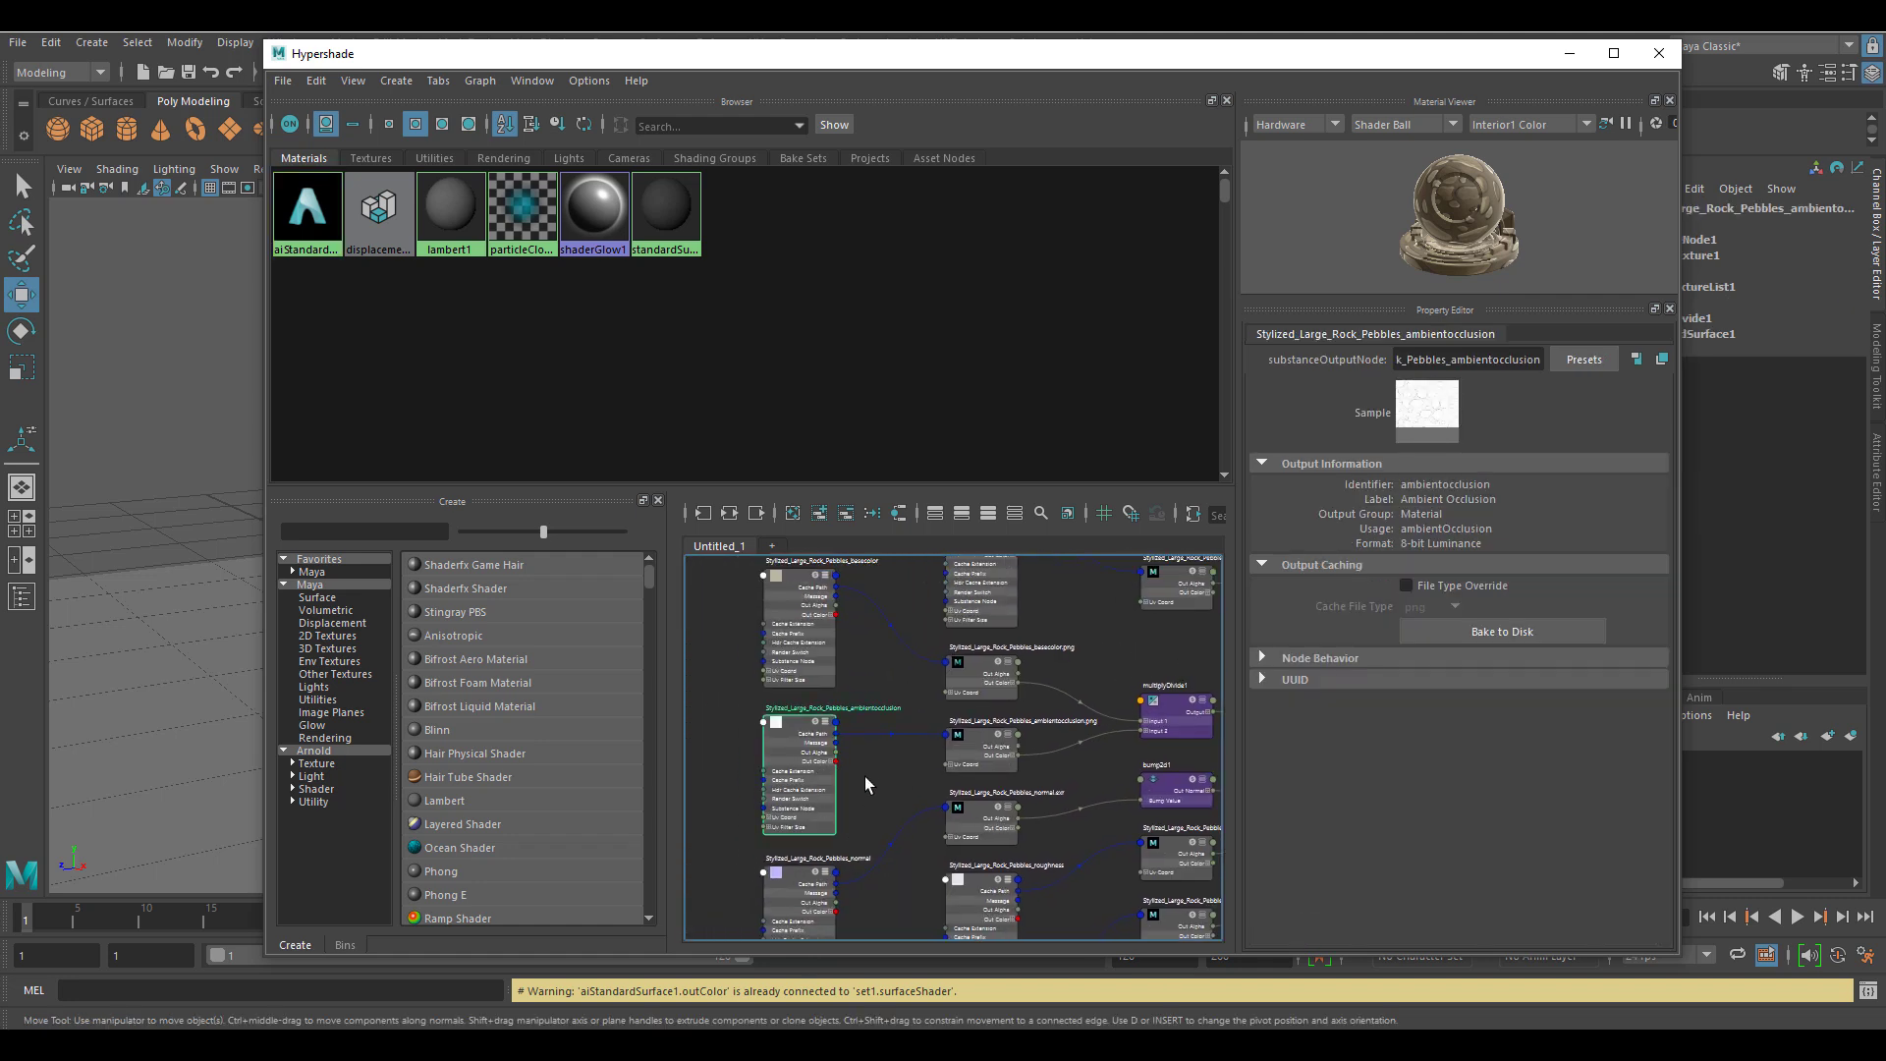
{"action": "middle_click_drag", "start_coordinate": [864, 776], "coordinate": [883, 609], "text": "alt"}
{"action": "left_click", "coordinate": [811, 752]}
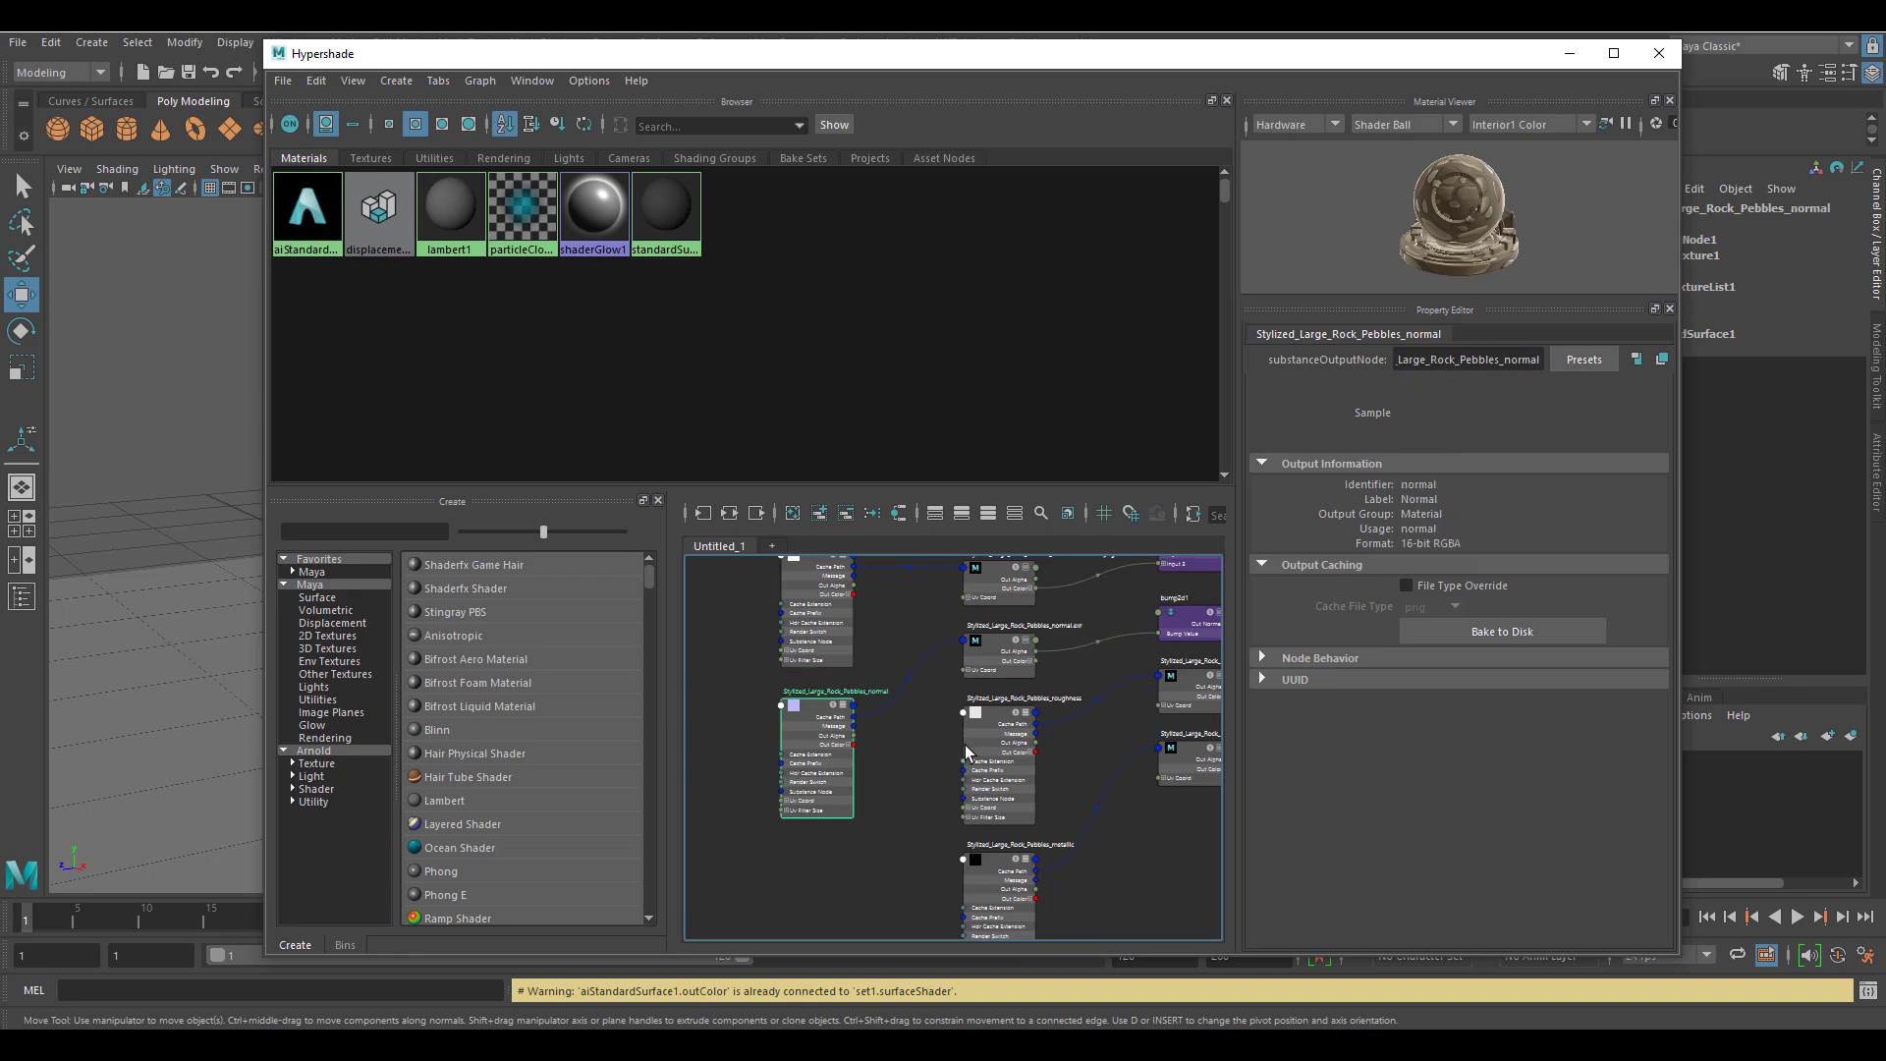
{"action": "middle_click_drag", "start_coordinate": [966, 752], "coordinate": [828, 935], "text": "alt"}
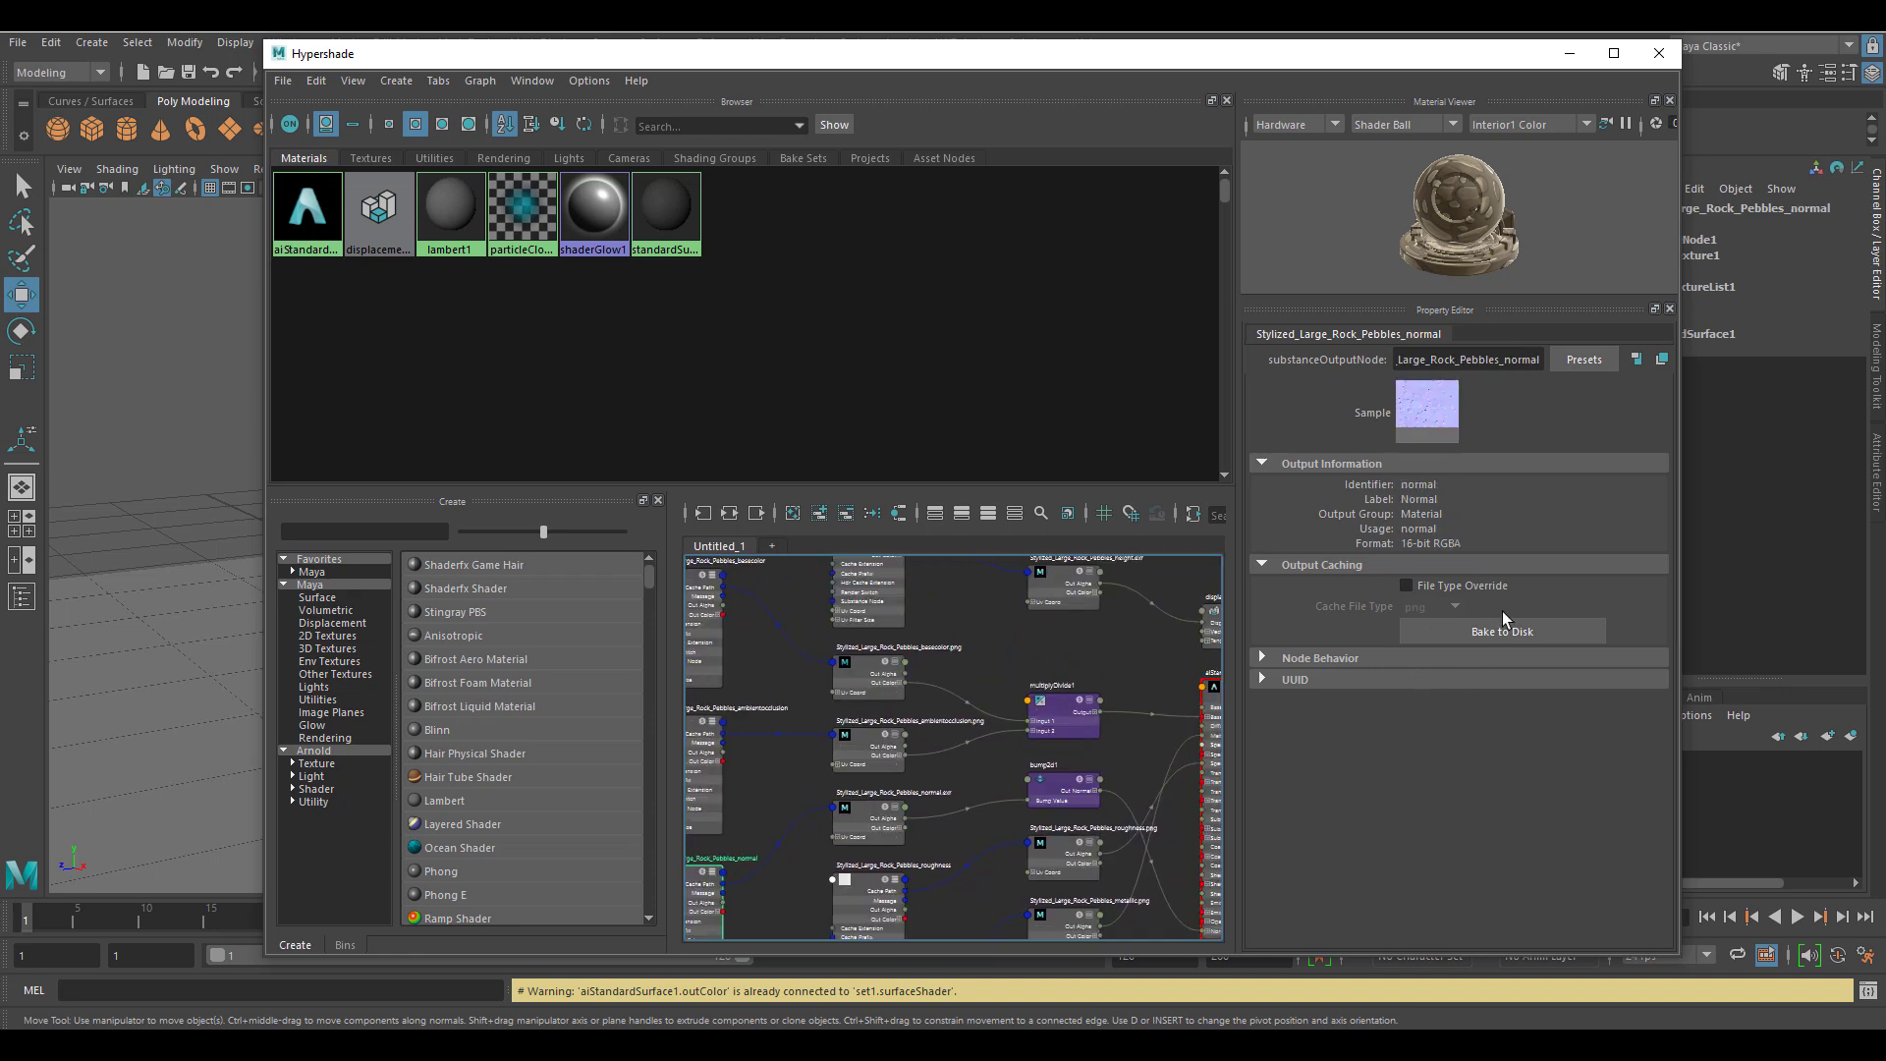
Step: Assign the aiStandardSurface1 material to the torus and turn on textured display in the viewport
{"action": "left_click_drag", "start_coordinate": [482, 55], "coordinate": [1200, 301]}
{"action": "middle_click_drag", "start_coordinate": [1028, 471], "coordinate": [712, 570]}
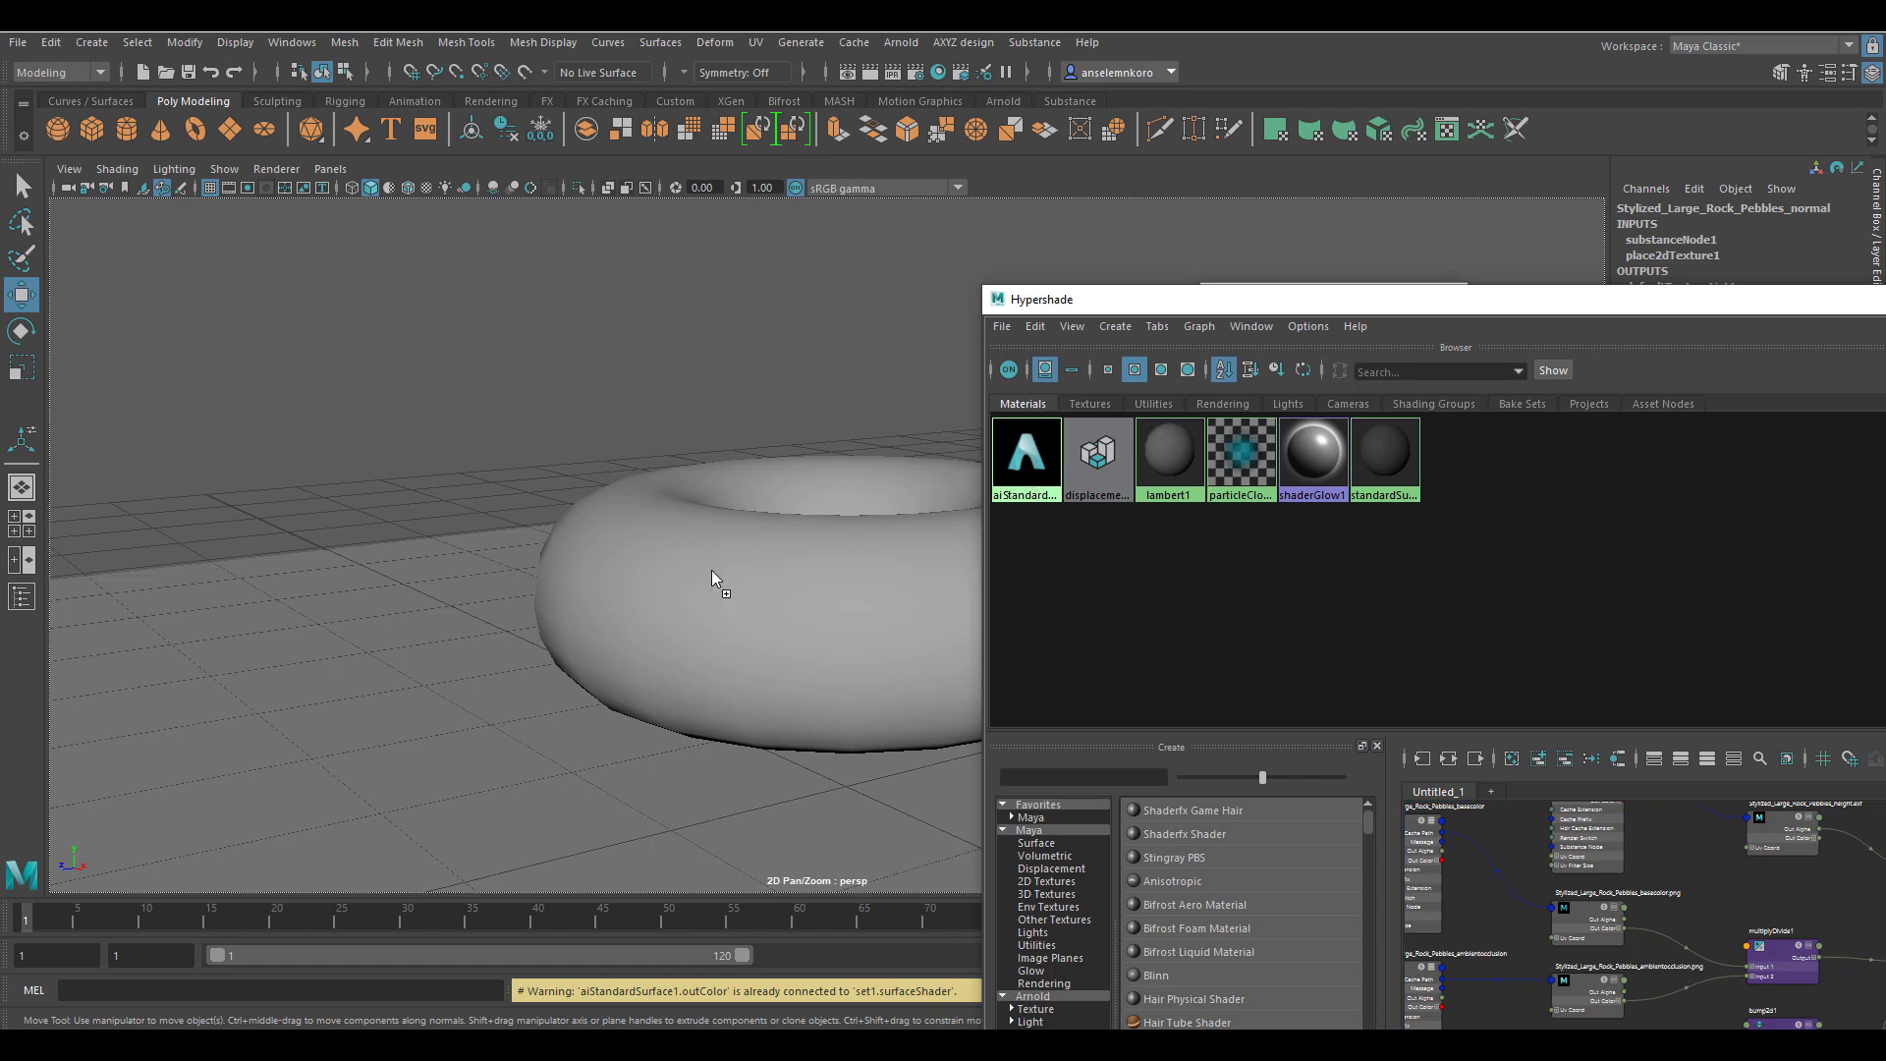
{"action": "middle_click_drag", "start_coordinate": [811, 604], "coordinate": [812, 601]}
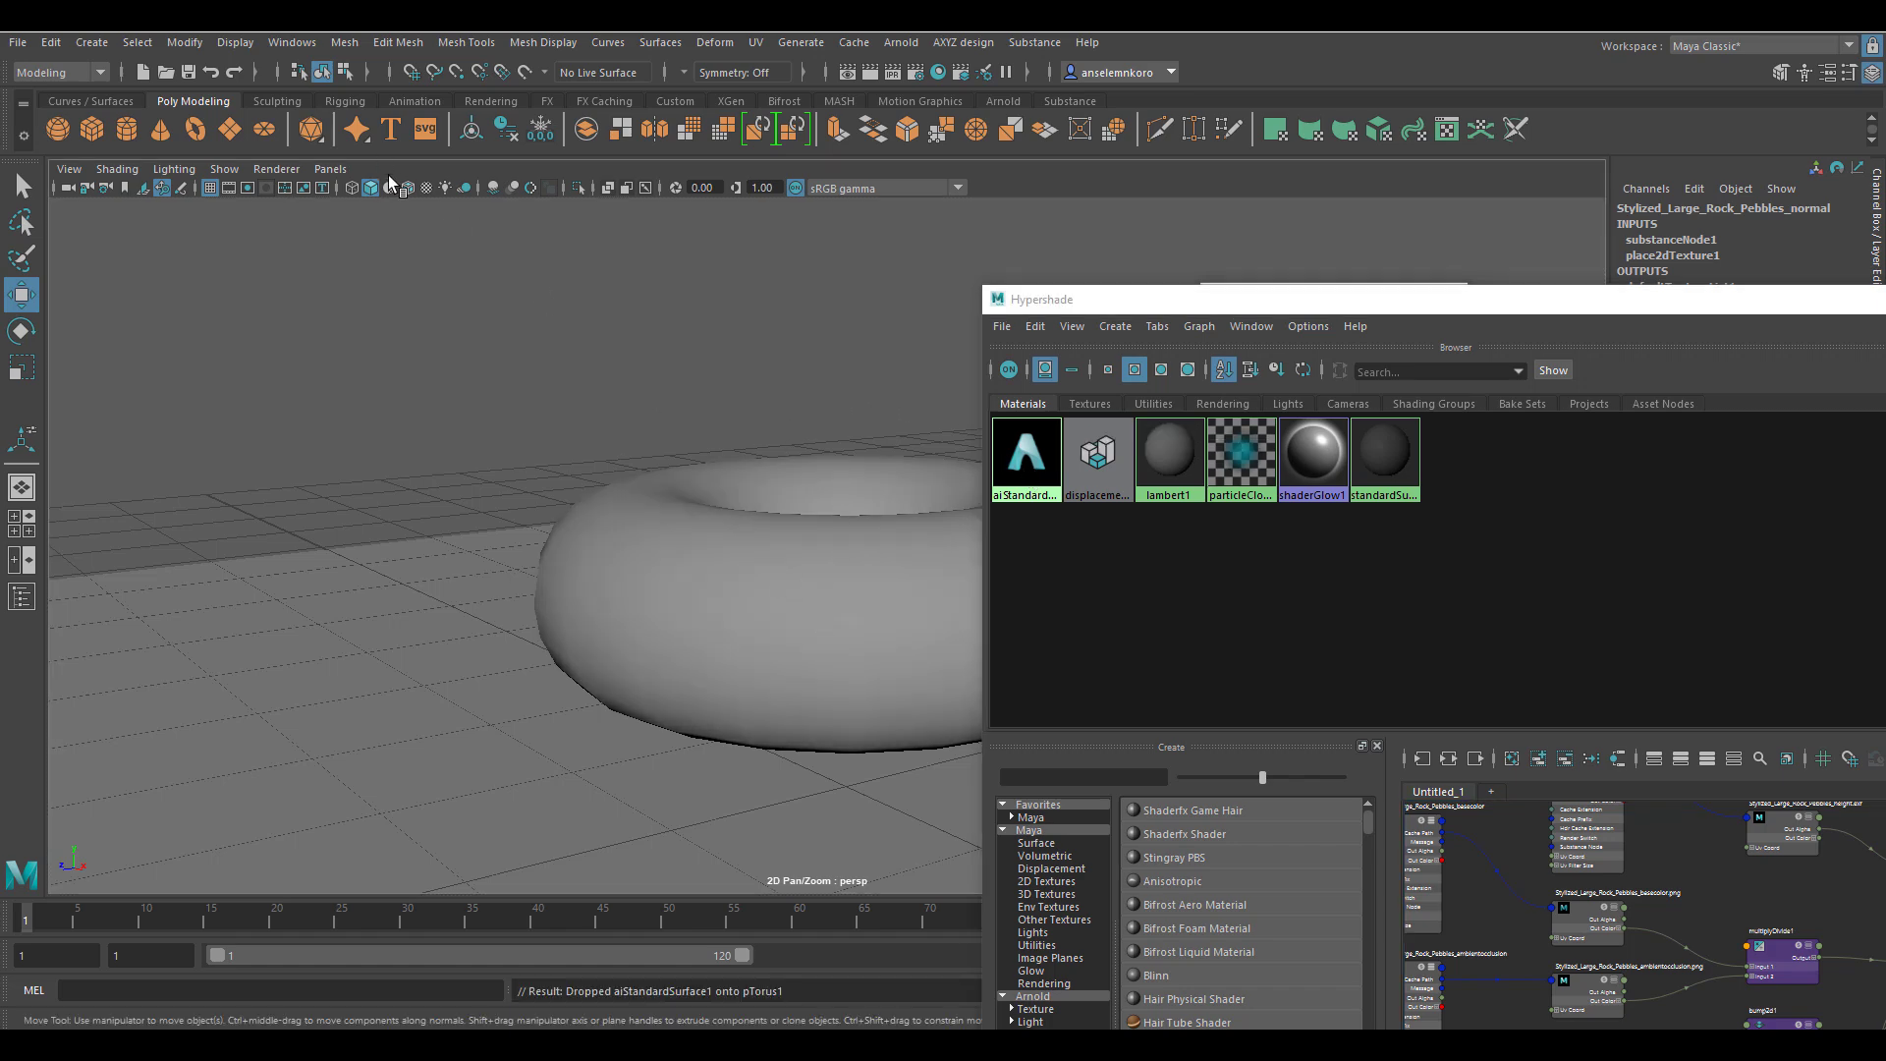
{"action": "left_click", "coordinate": [427, 187]}
{"action": "mouse_move", "coordinate": [724, 413]}
{"action": "left_mouse_down", "text": "alt"}
{"action": "mouse_move", "coordinate": [505, 430]}
{"action": "mouse_move", "coordinate": [560, 547]}
{"action": "mouse_move", "coordinate": [583, 503]}
{"action": "mouse_move", "coordinate": [509, 437]}
{"action": "mouse_move", "coordinate": [541, 491]}
{"action": "mouse_move", "coordinate": [693, 571]}
{"action": "mouse_move", "coordinate": [747, 521]}
{"action": "left_mouse_up", "text": "alt"}
Step: Add an Arnold skydome light, render the perspective view in the Arnold RenderView, and select the torus
{"action": "left_click", "coordinate": [1002, 102]}
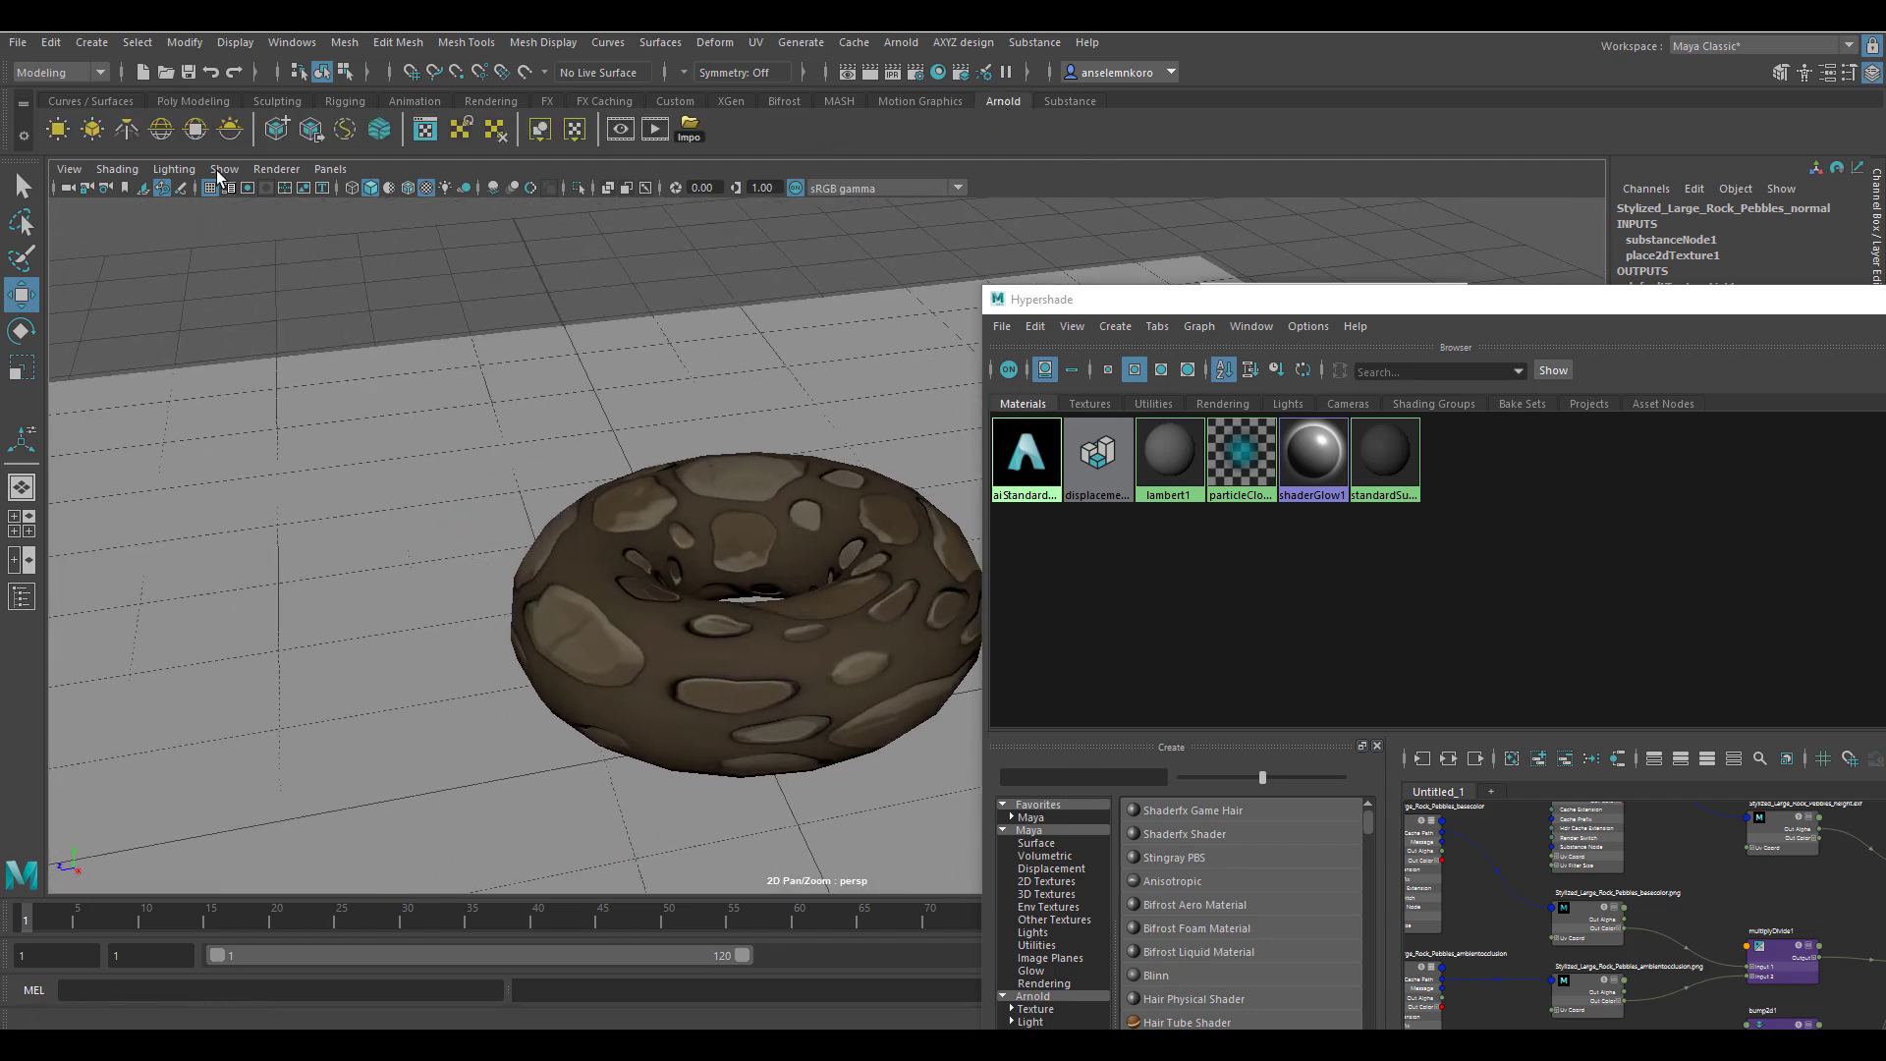
{"action": "left_click", "coordinate": [157, 134]}
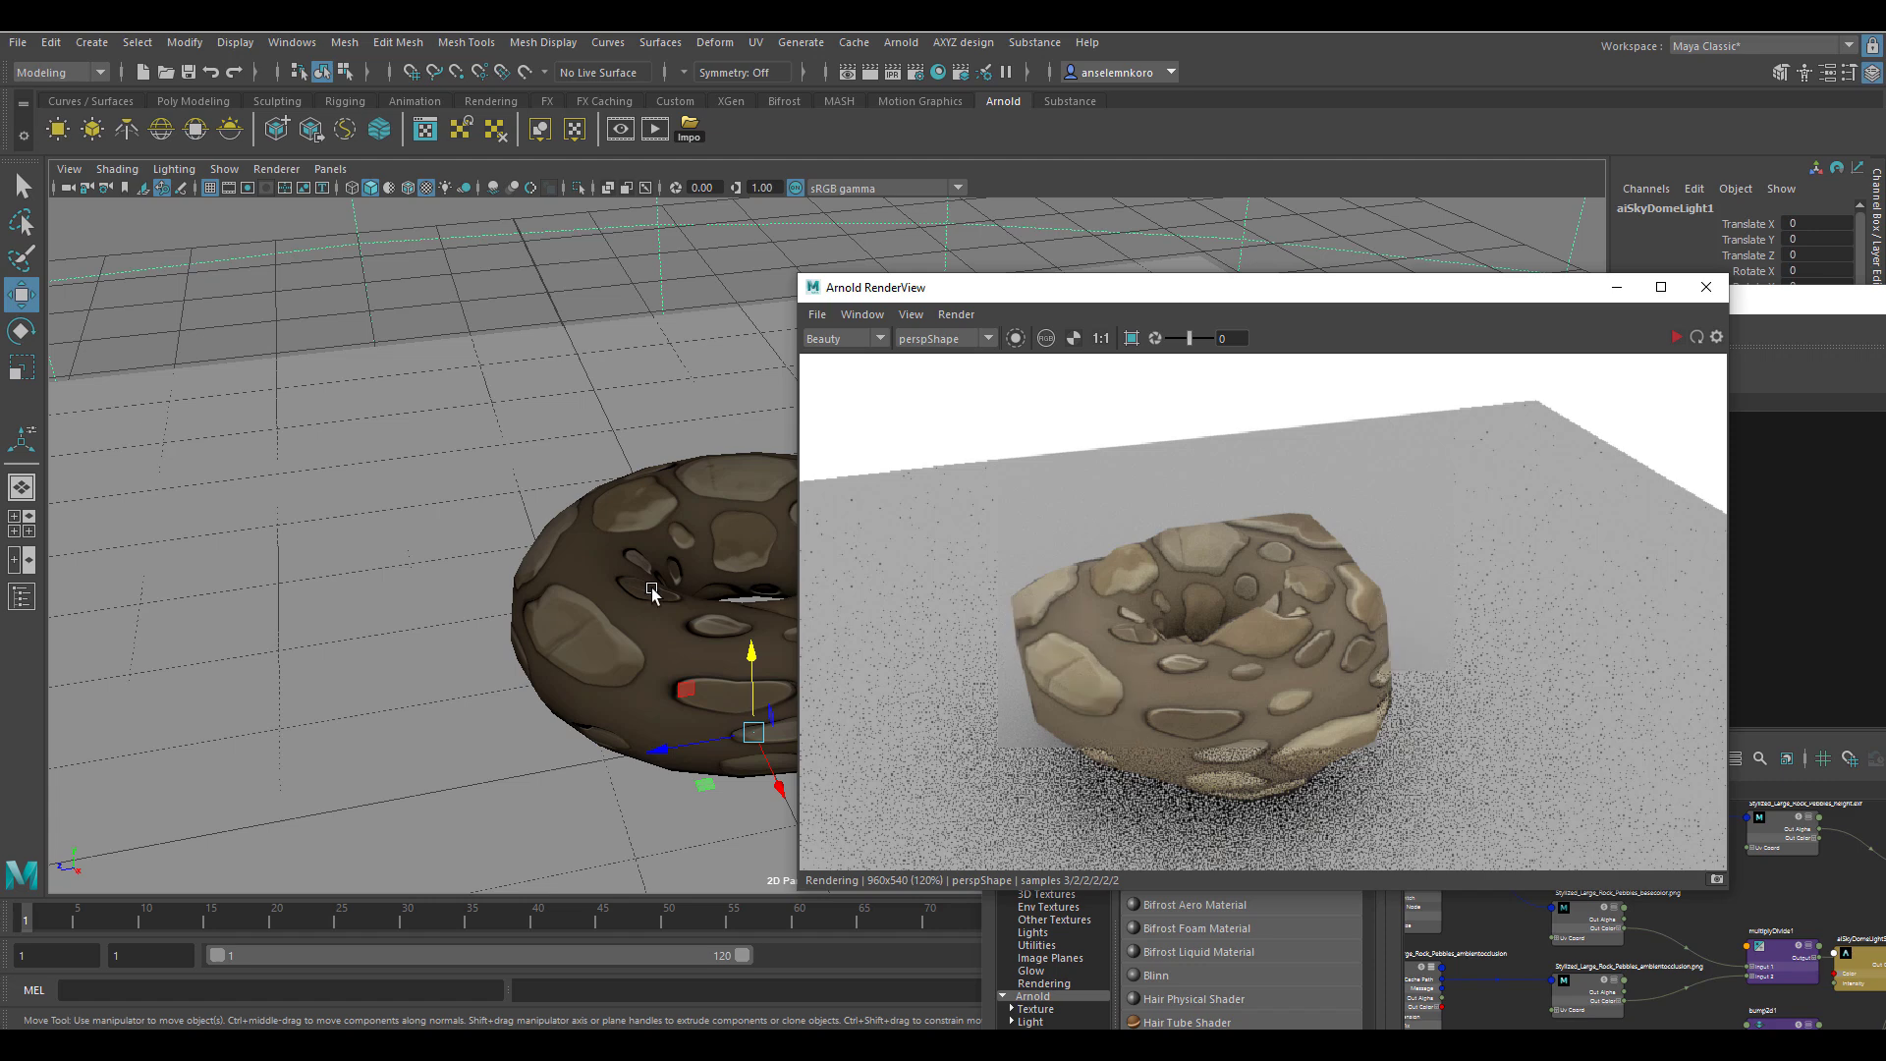
{"action": "middle_click_drag", "start_coordinate": [645, 675], "coordinate": [592, 656], "text": "alt"}
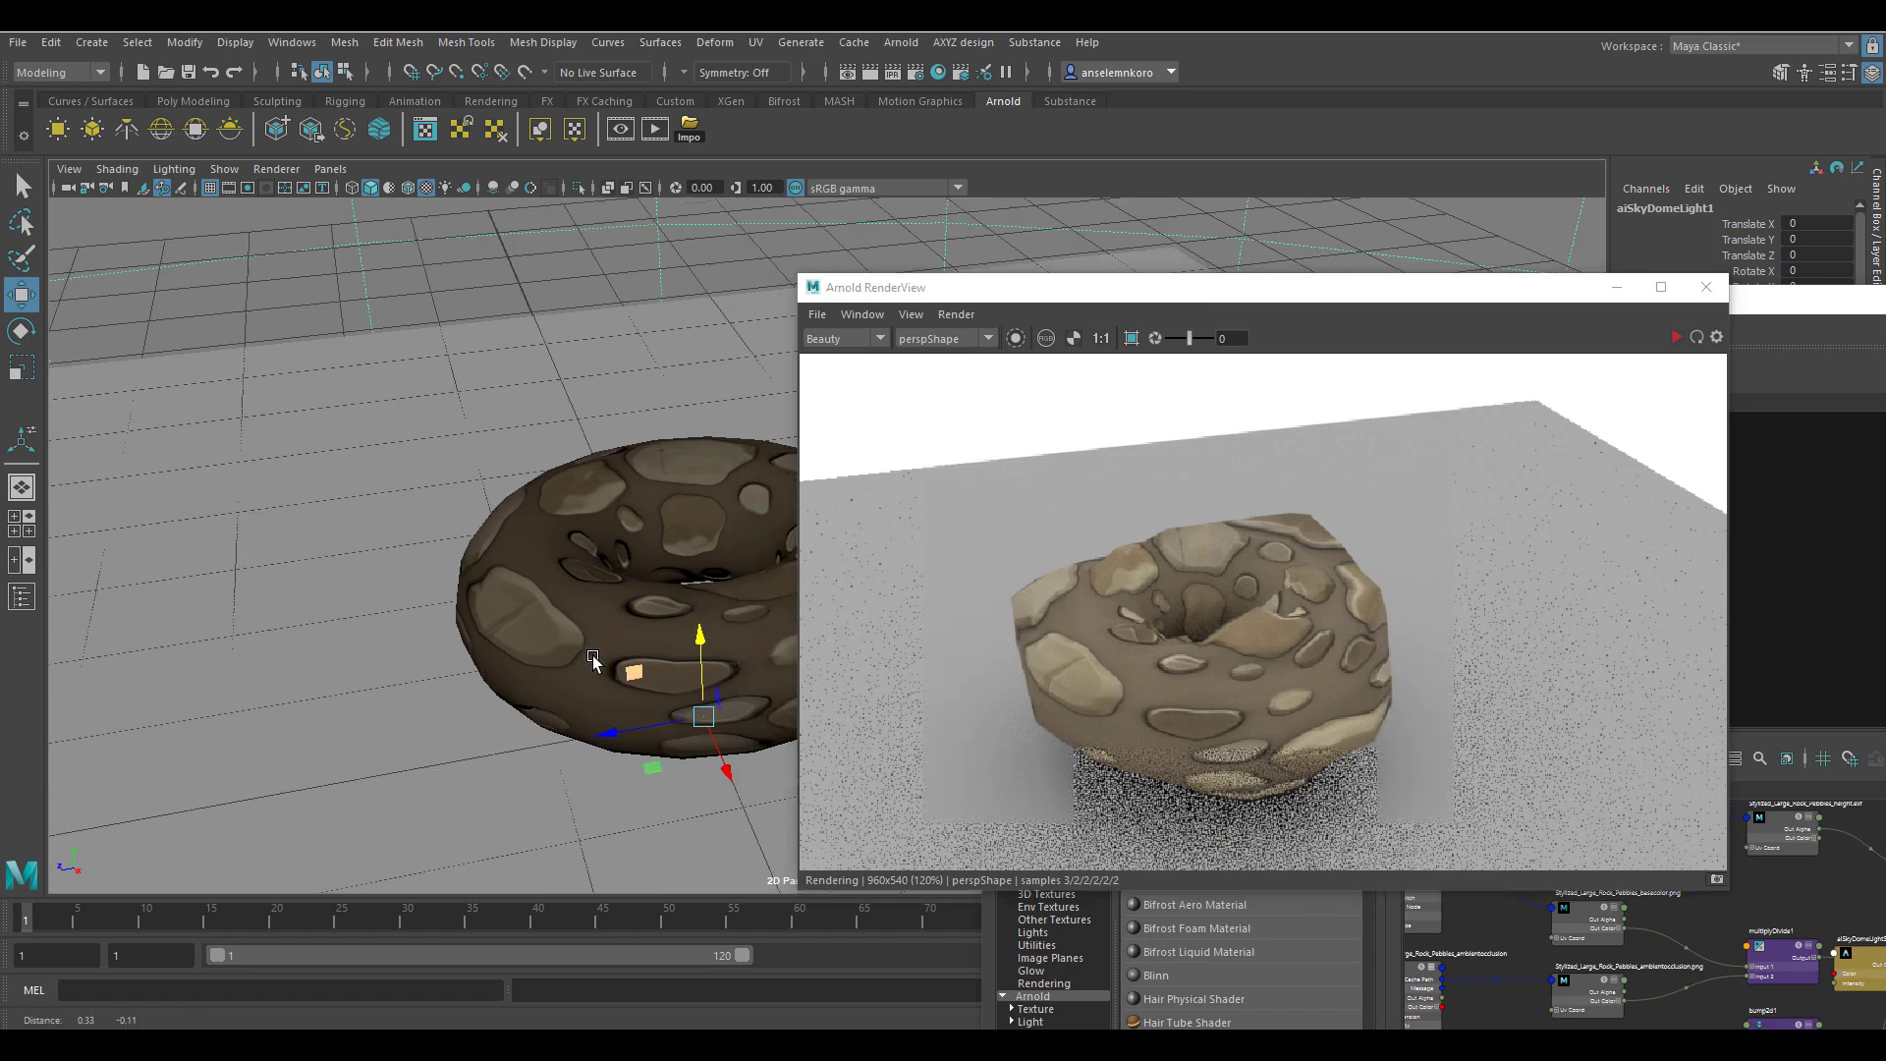
{"action": "middle_click_drag", "start_coordinate": [705, 706], "coordinate": [643, 671], "text": "alt"}
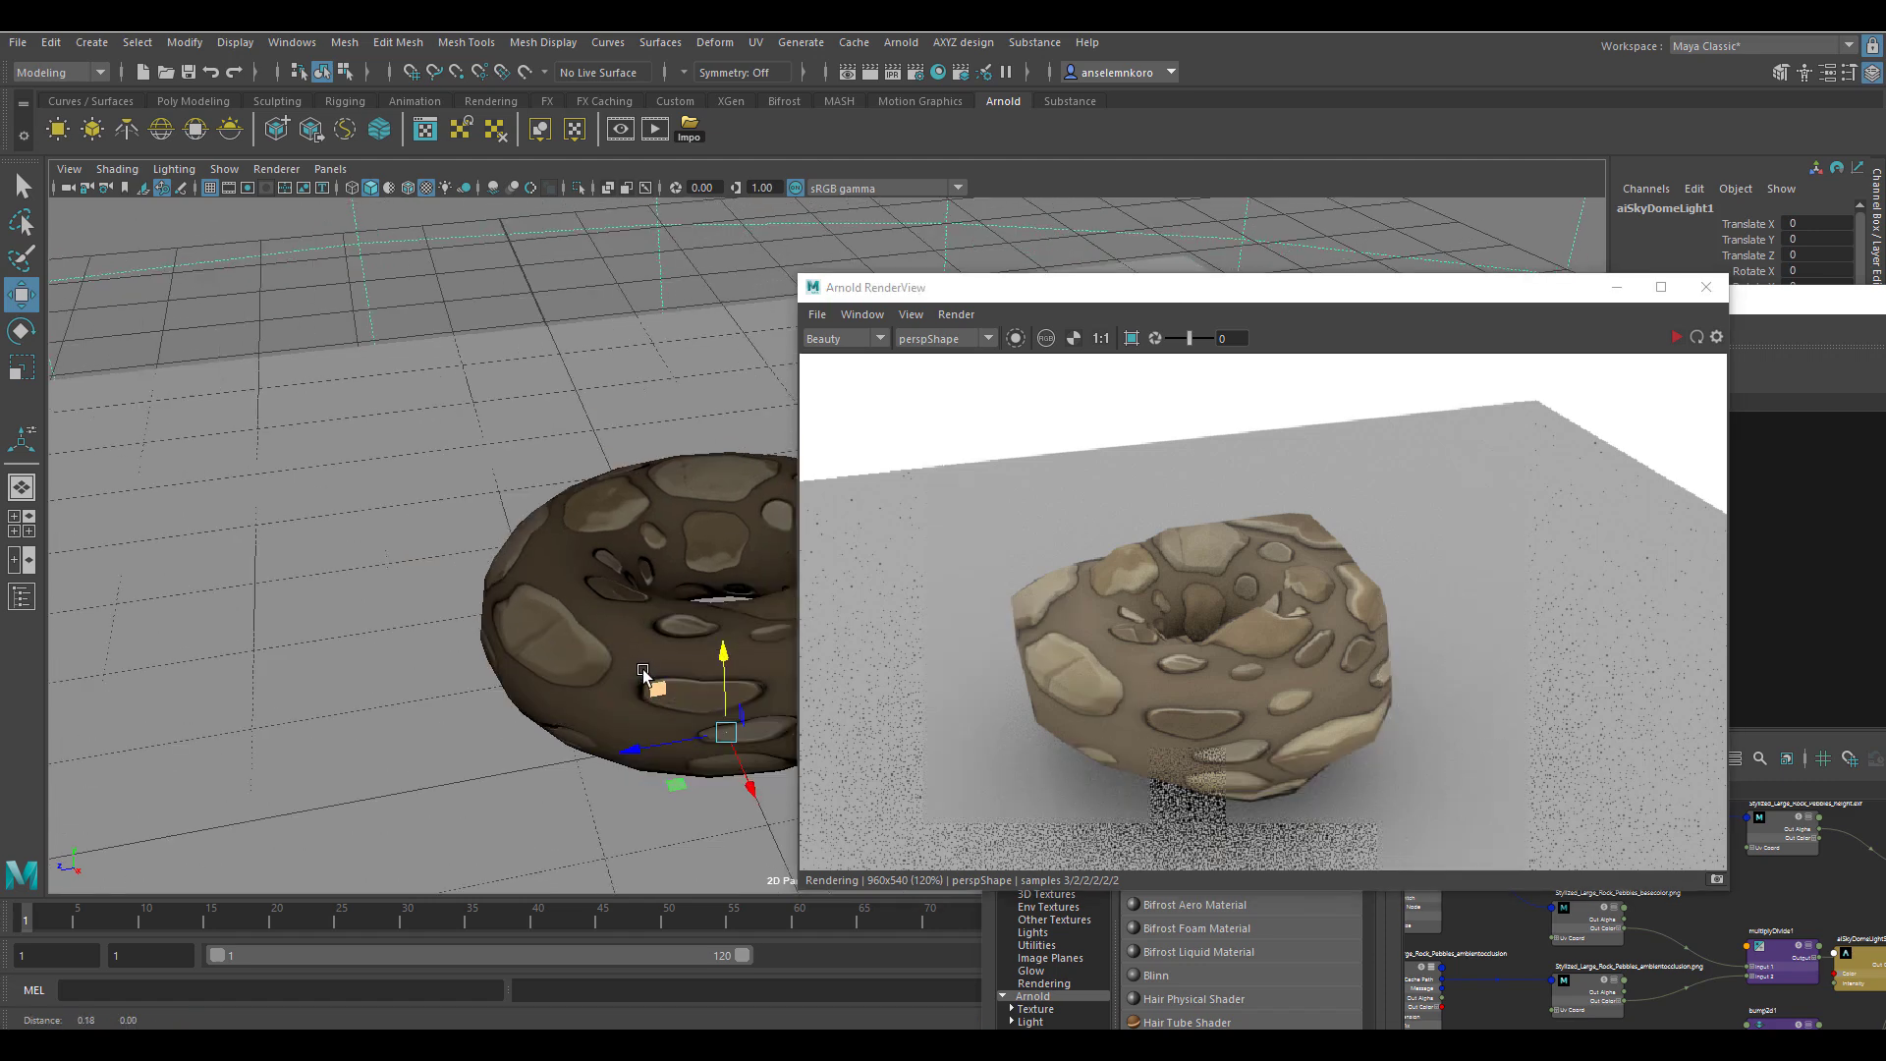
{"action": "left_click", "coordinate": [595, 643]}
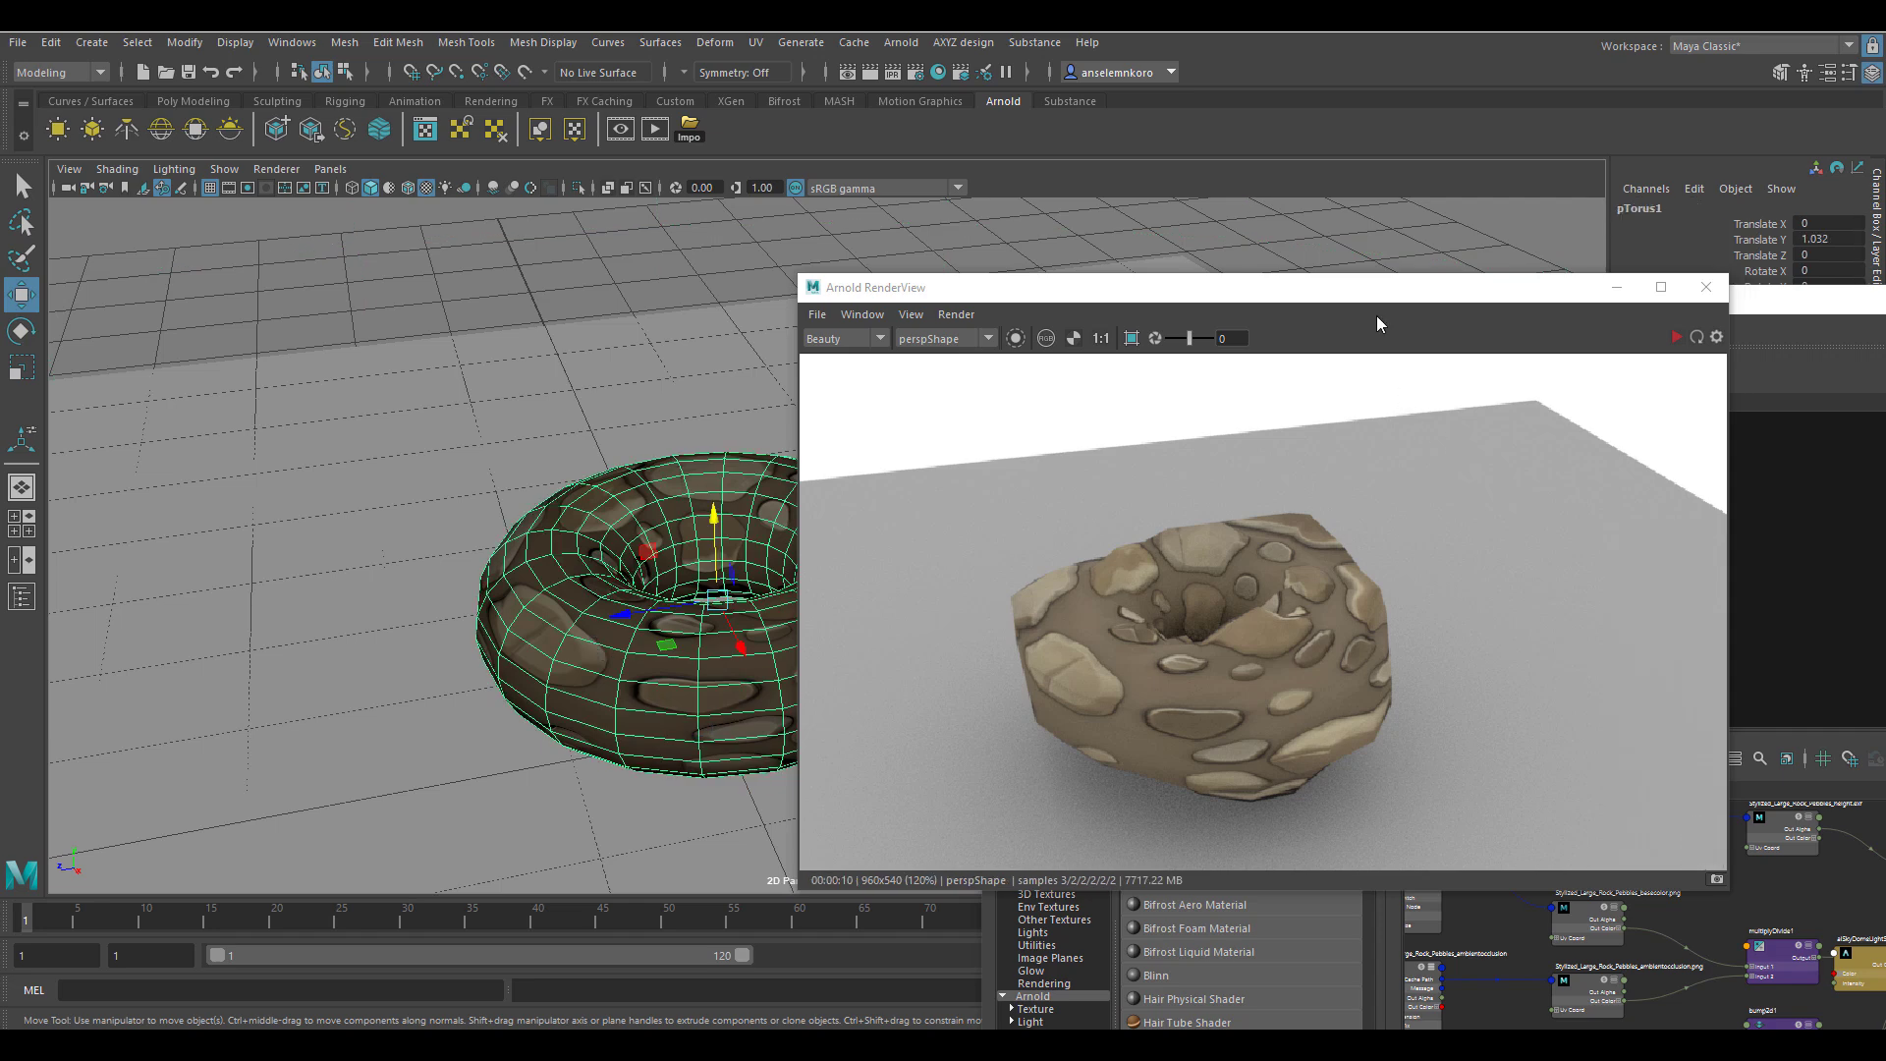
Step: Move the Arnold RenderView aside and bring the Hypershade back to the front with its whole shader graph in view
{"action": "left_click", "coordinate": [863, 314]}
{"action": "left_click", "coordinate": [1001, 289]}
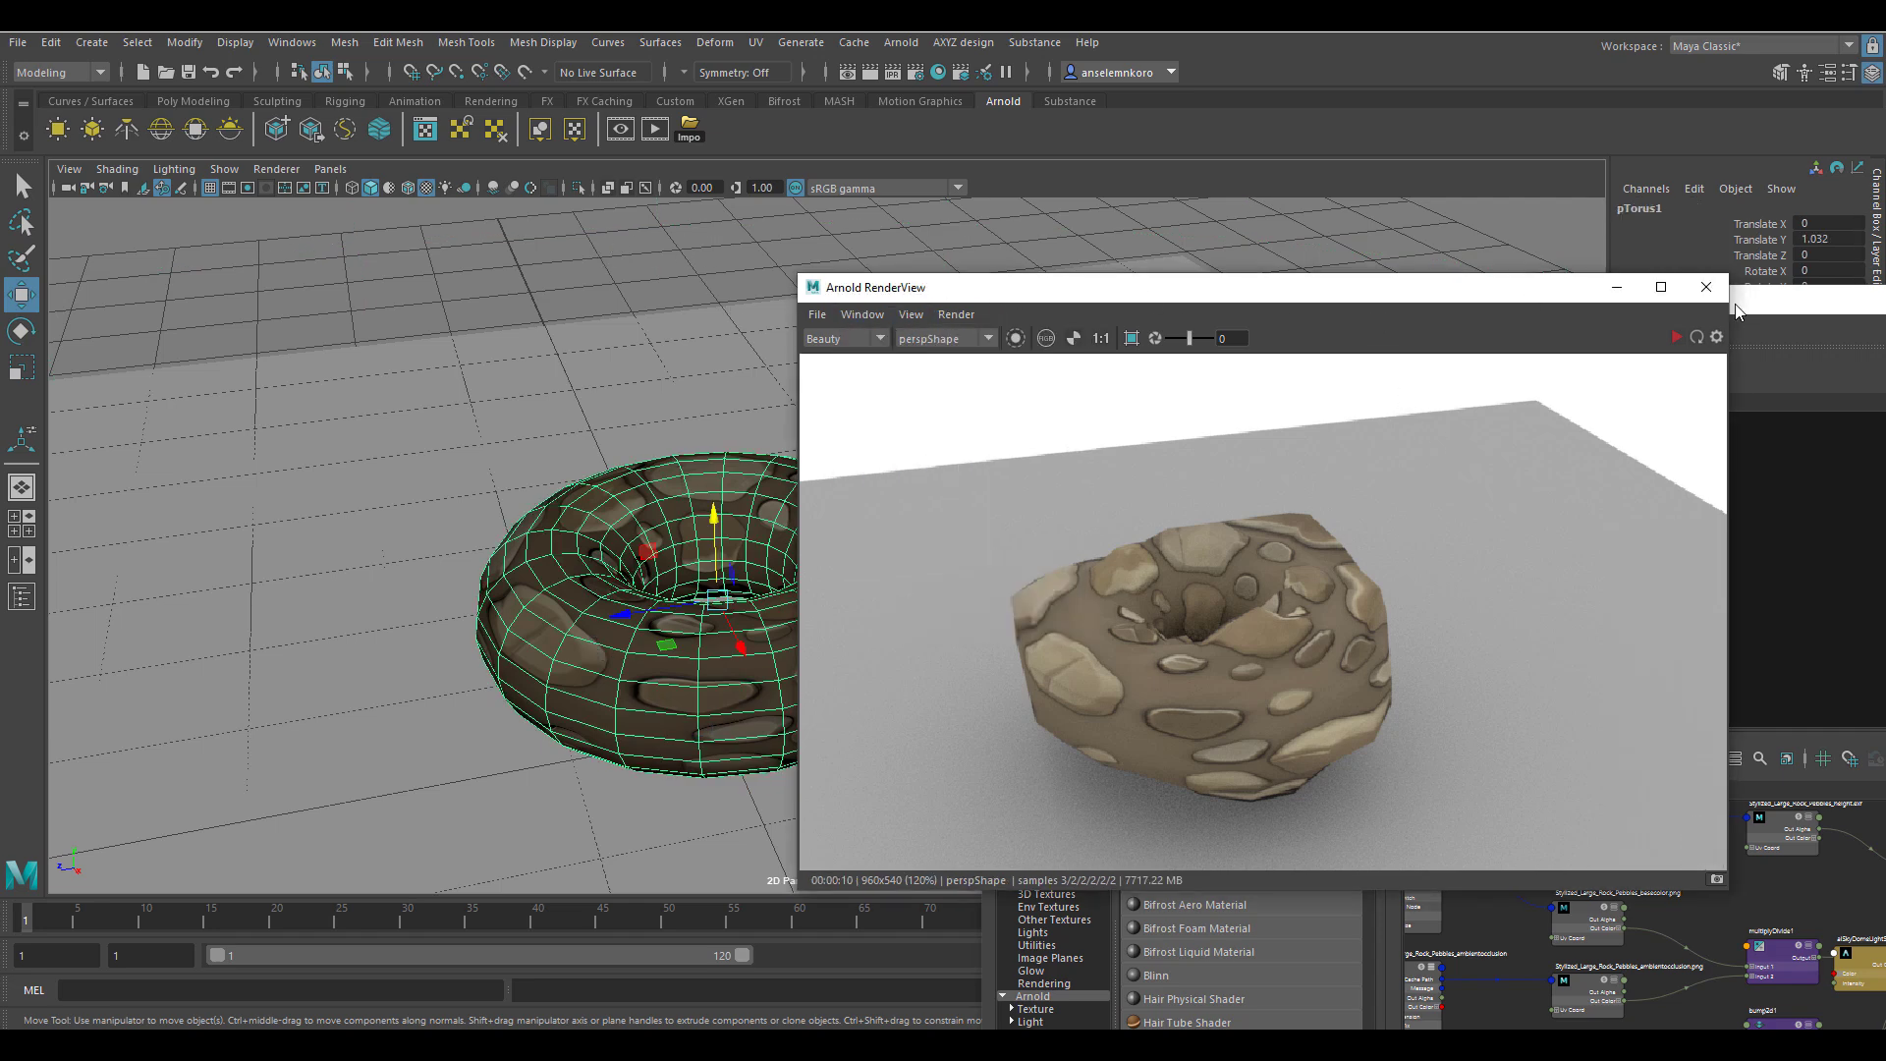
{"action": "left_click_drag", "start_coordinate": [1562, 289], "coordinate": [846, 231]}
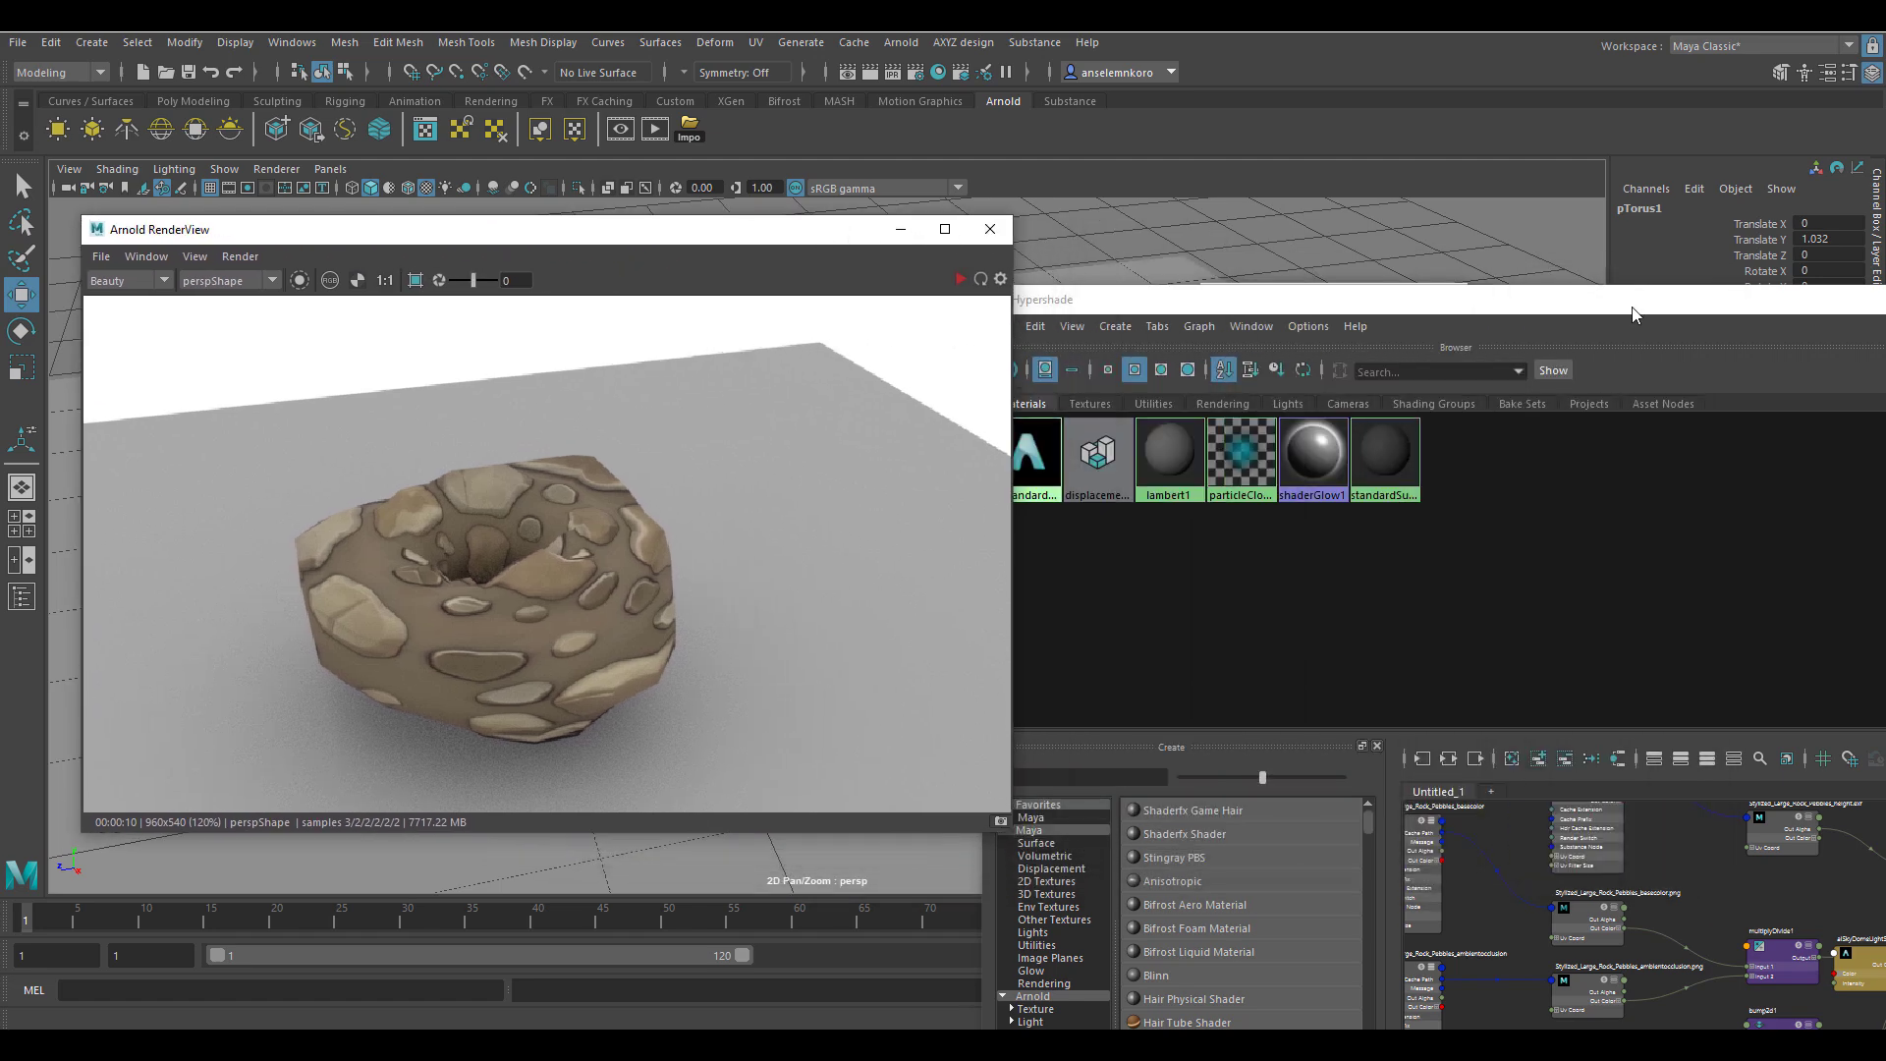
{"action": "left_click_drag", "start_coordinate": [1632, 312], "coordinate": [792, 124]}
{"action": "scroll", "coordinate": [1044, 866], "scroll_direction": "down", "scroll_amount": 3}
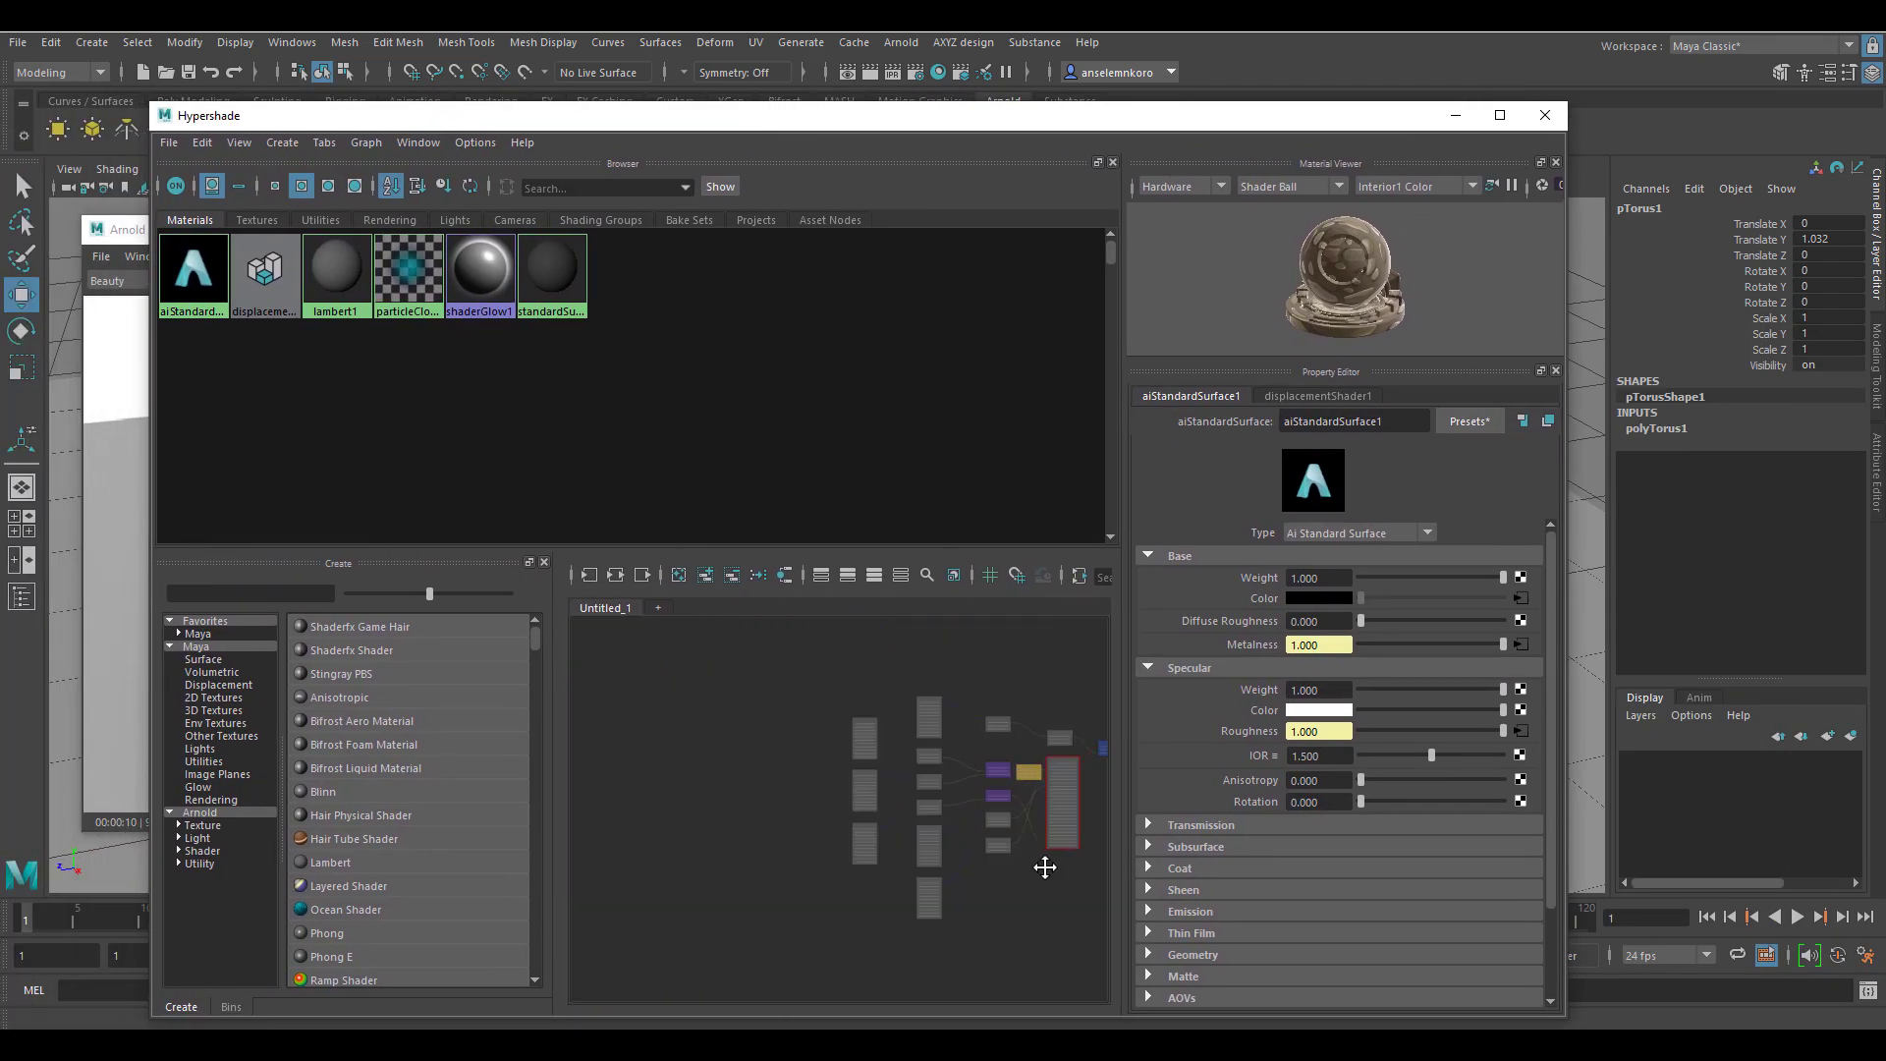
Step: Inspect how the rock pebbles height texture feeds displacementShader1 in the shader graph, and move the Hypershade out of the way
{"action": "scroll", "coordinate": [897, 687], "scroll_direction": "up", "scroll_amount": 5}
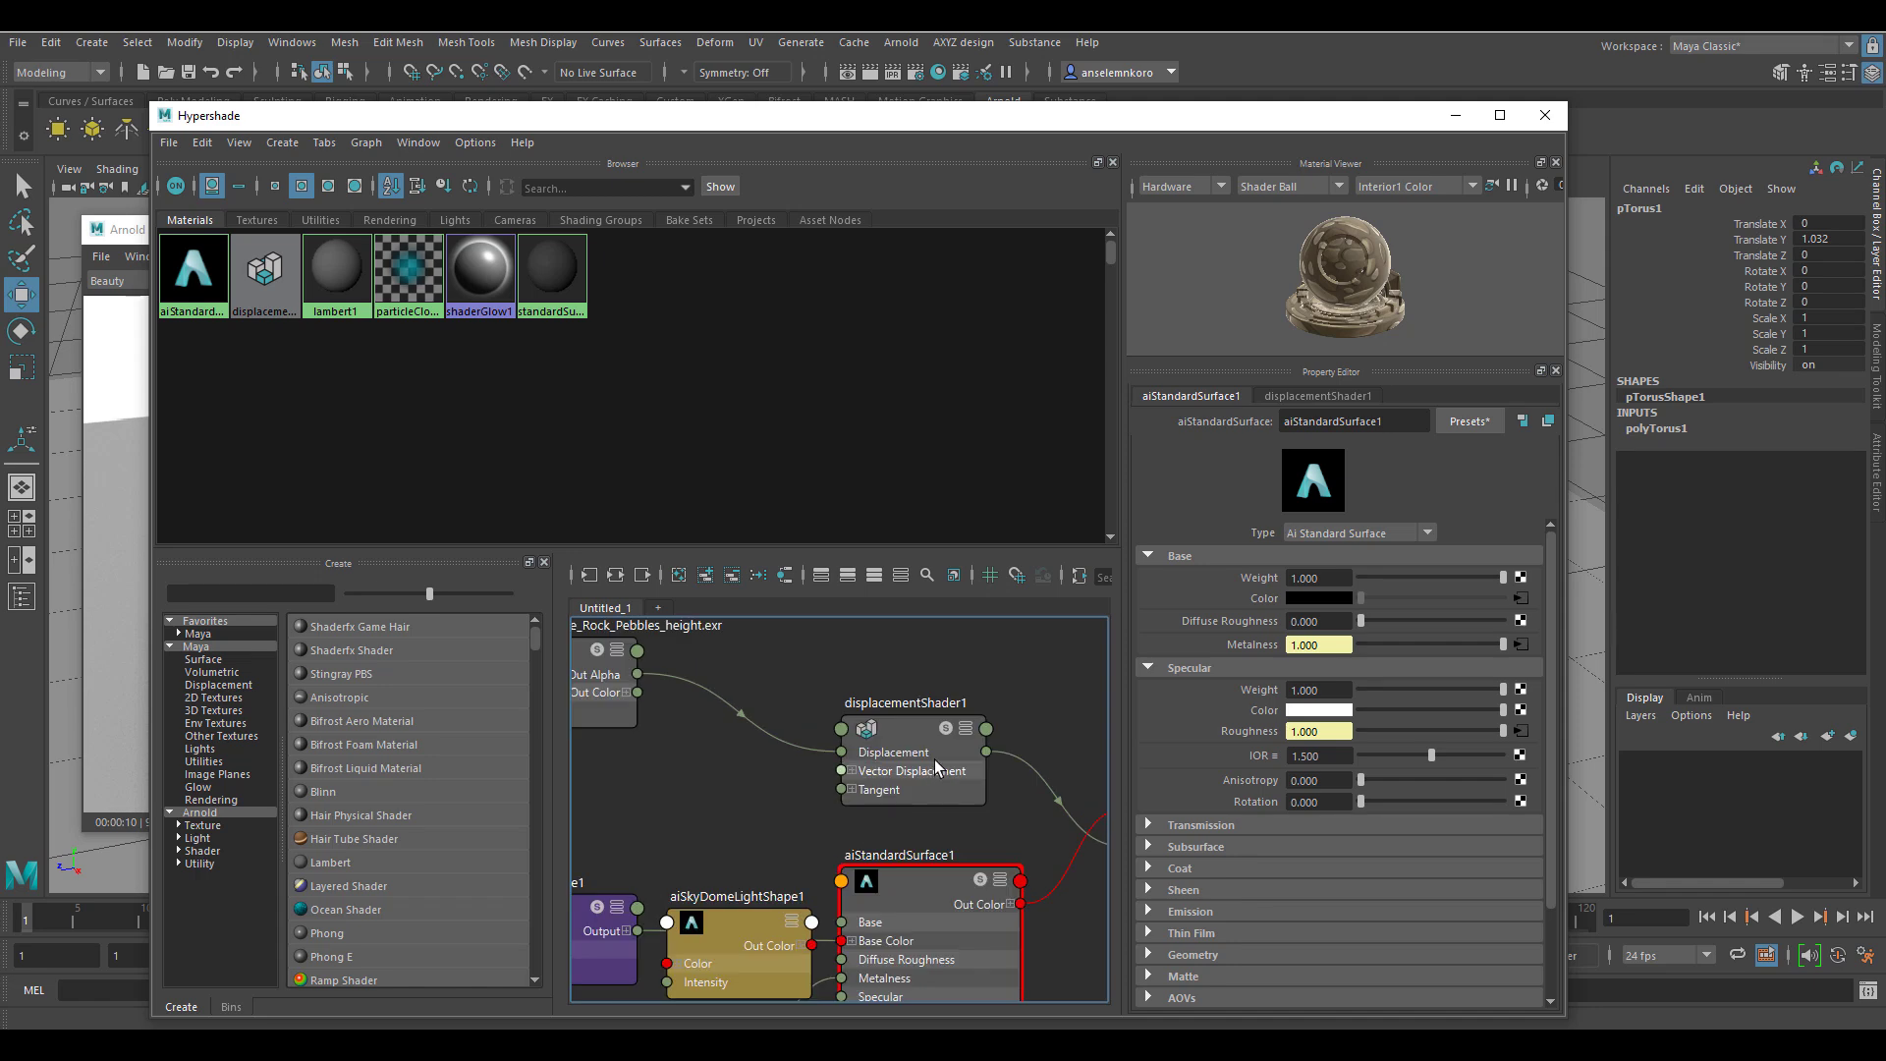
{"action": "middle_click_drag", "start_coordinate": [786, 810], "coordinate": [866, 842], "text": "alt"}
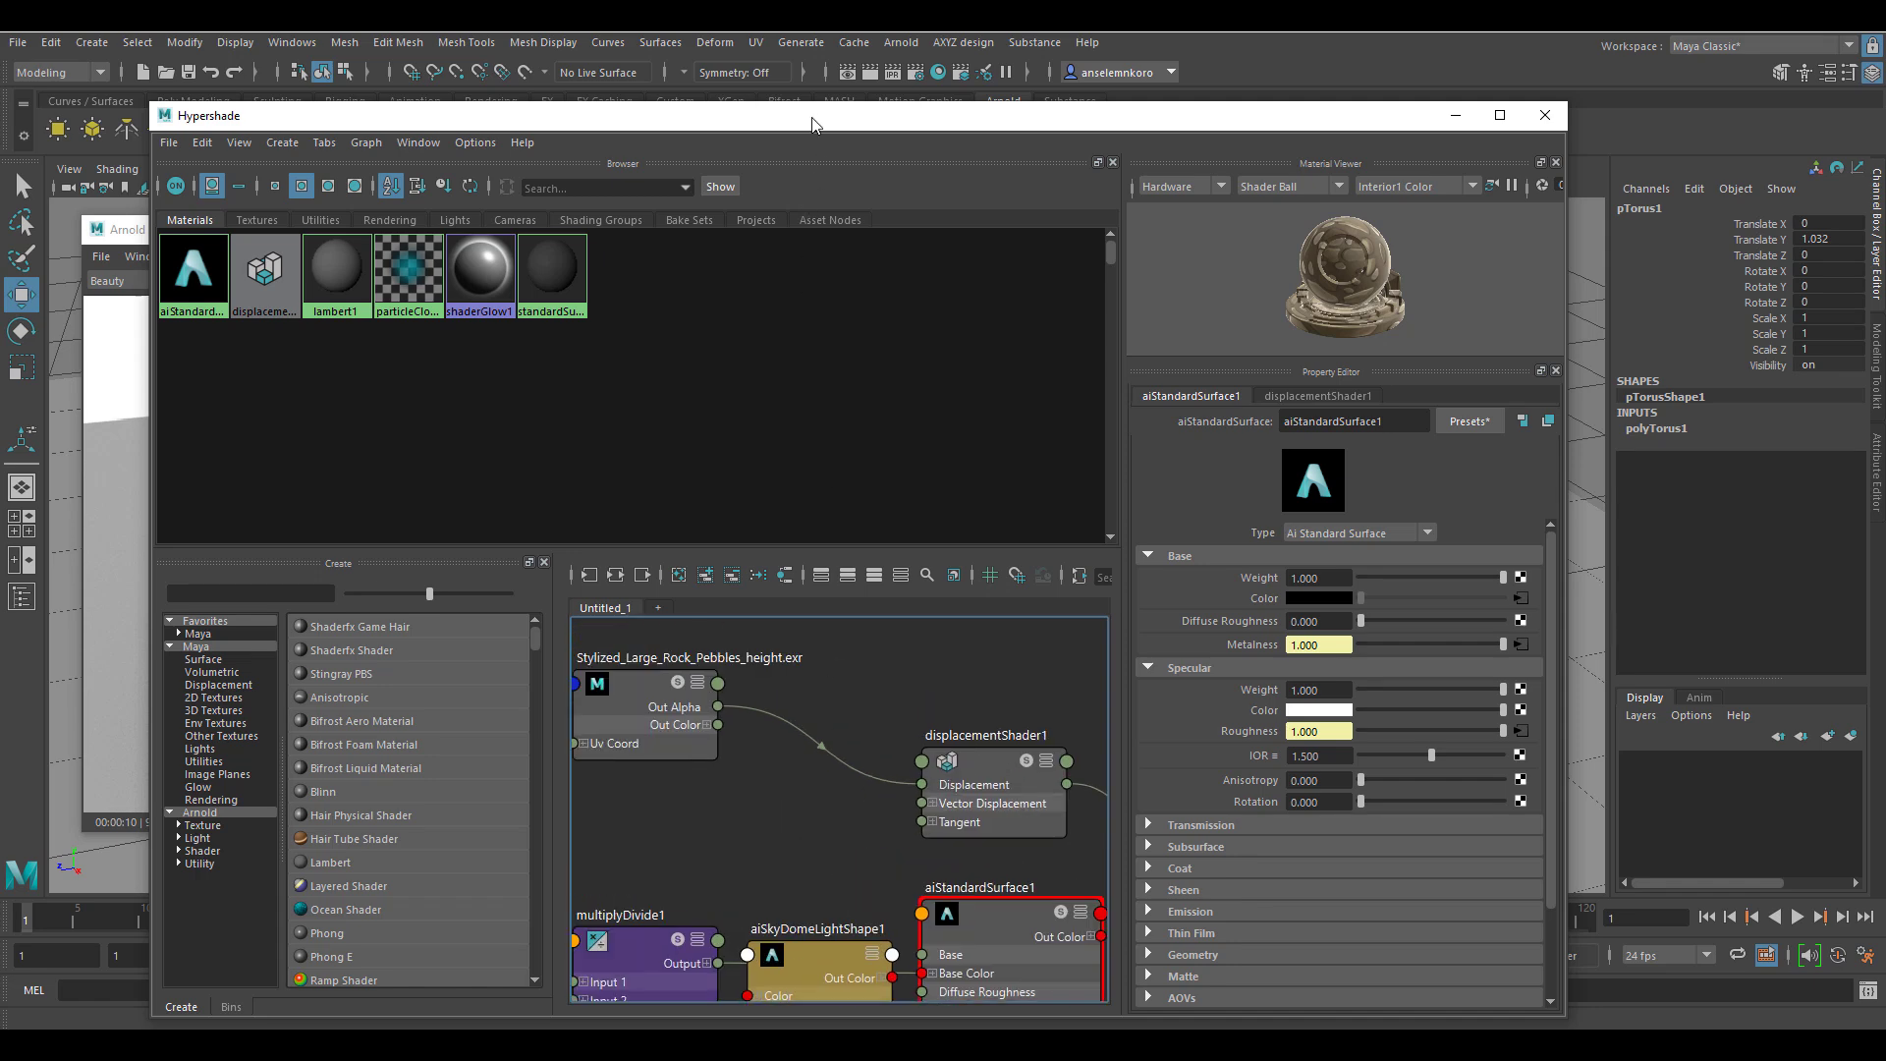
{"action": "left_click_drag", "start_coordinate": [811, 124], "coordinate": [755, 709]}
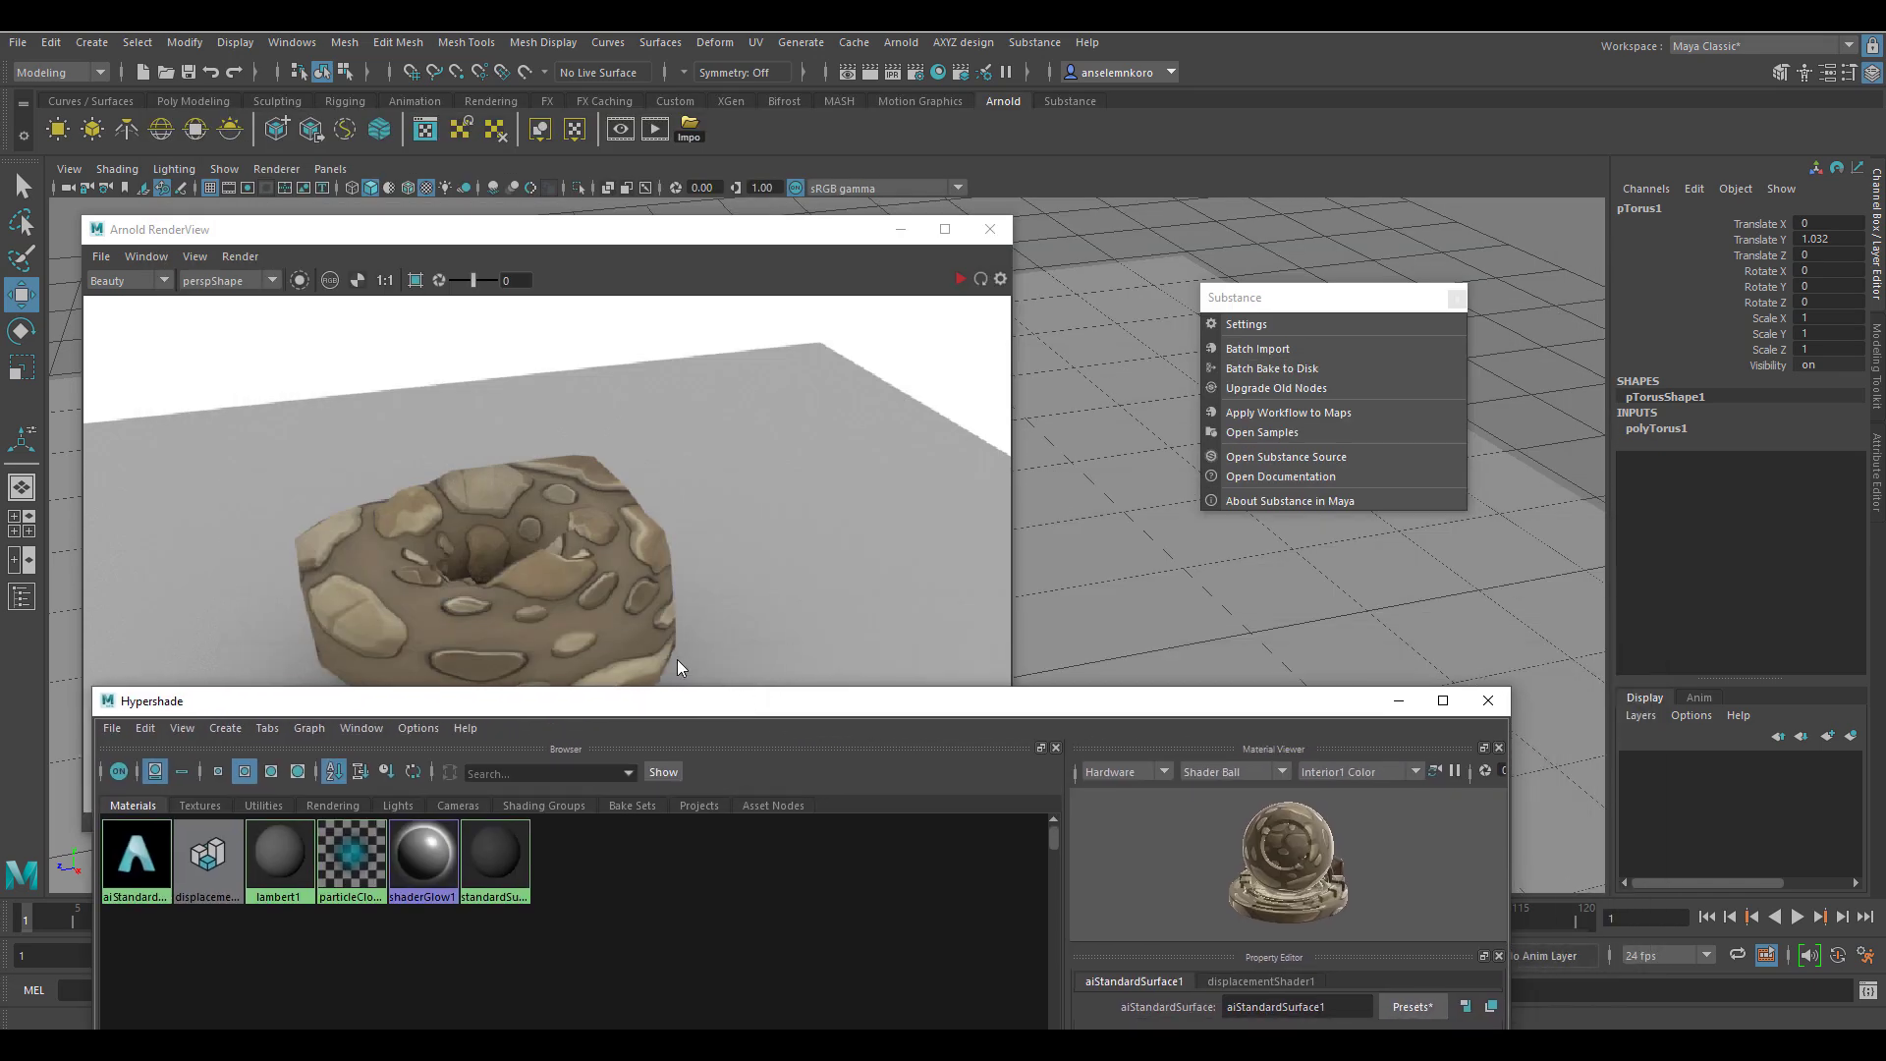
Step: Minimize the Arnold RenderView and set the torus shape's Arnold subdivision type to catclark with 3 iterations
{"action": "left_click", "coordinate": [901, 228]}
{"action": "key", "text": "ctrl+a"}
{"action": "left_click", "coordinate": [1479, 483]}
{"action": "left_click", "coordinate": [1501, 615]}
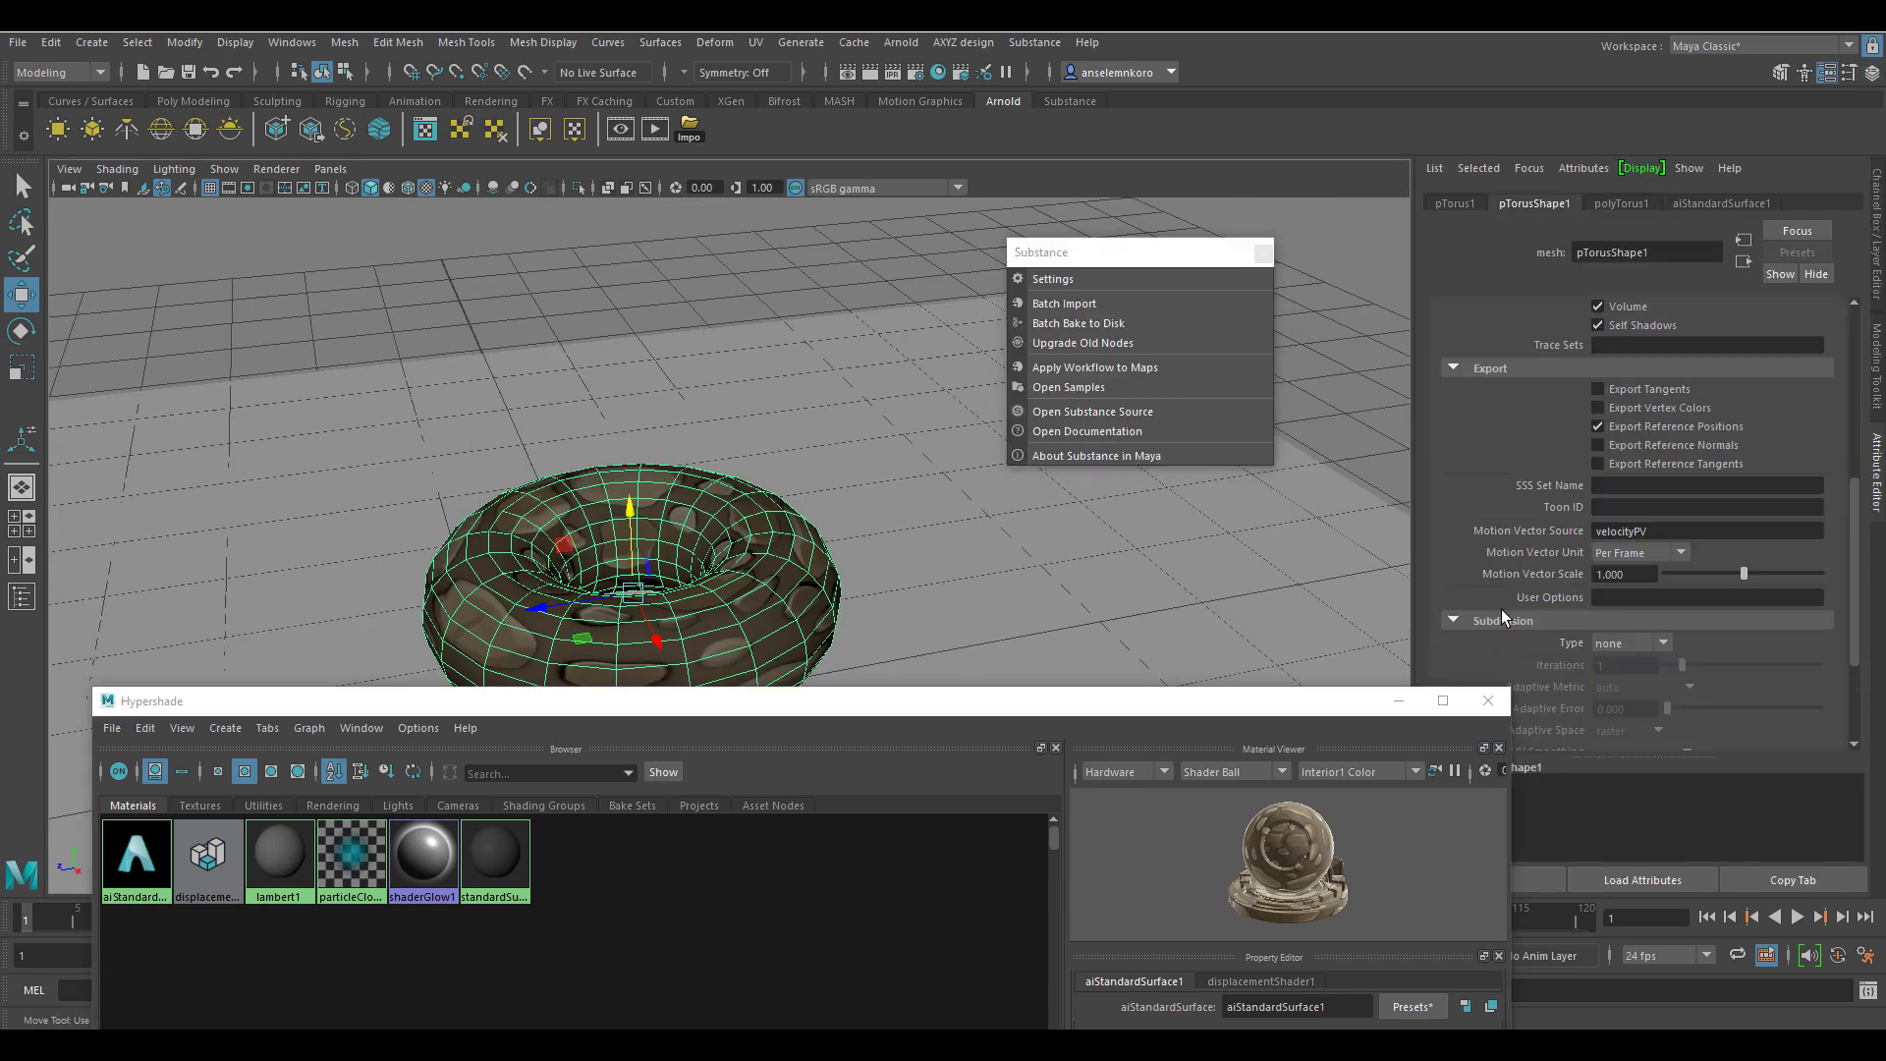
{"action": "left_click", "coordinate": [1626, 469]}
{"action": "left_click", "coordinate": [1621, 490]}
{"action": "left_click_drag", "start_coordinate": [1626, 495], "coordinate": [1494, 503]}
{"action": "type", "text": "3"}
{"action": "key", "text": "Return"}
Step: Show the torus's displacement attributes, clear the Hypershade away, and render the subdivided torus in the Arnold RenderView beside the viewport
{"action": "left_click", "coordinate": [1542, 641]}
{"action": "left_click_drag", "start_coordinate": [1630, 578], "coordinate": [1557, 579]}
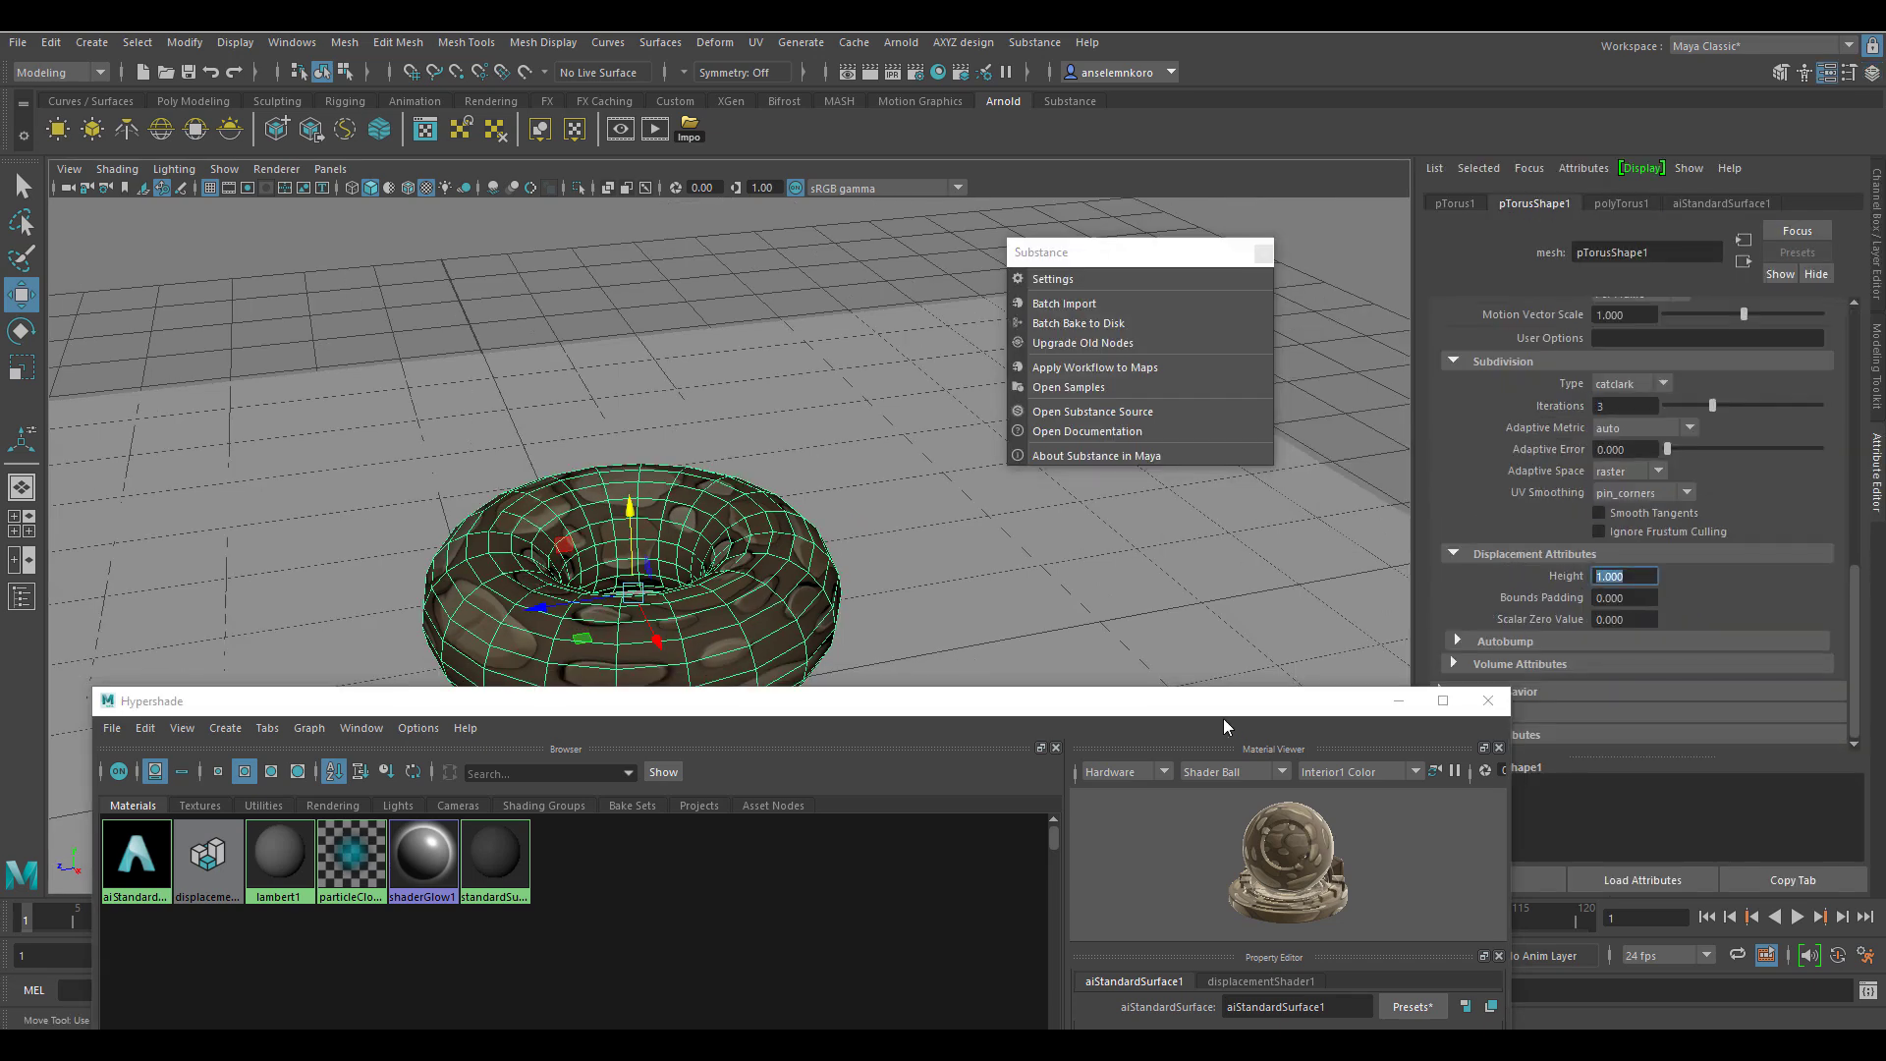
{"action": "left_click_drag", "start_coordinate": [923, 709], "coordinate": [1117, 774]}
{"action": "left_click", "coordinate": [1592, 763]}
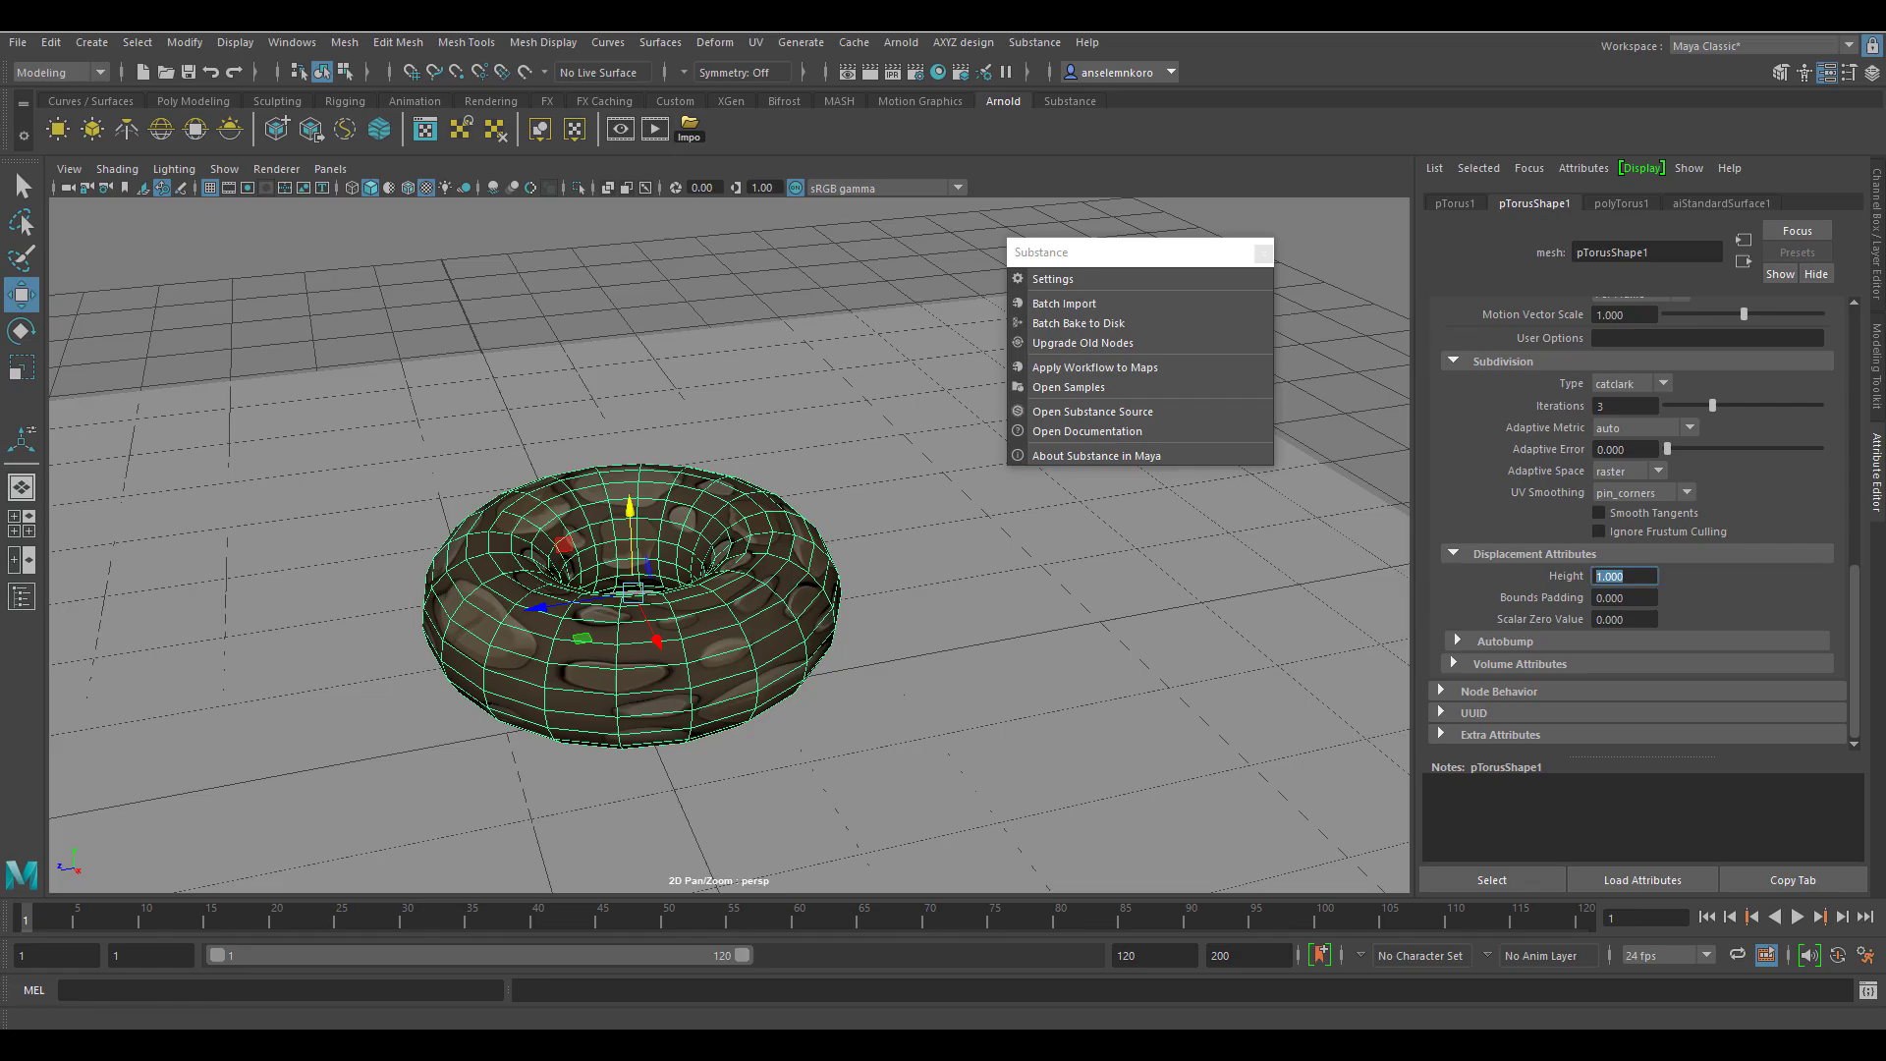
{"action": "key", "text": "alt+Tab"}
{"action": "left_click_drag", "start_coordinate": [611, 233], "coordinate": [1304, 263]}
{"action": "left_click_drag", "start_coordinate": [1106, 269], "coordinate": [1016, 255]}
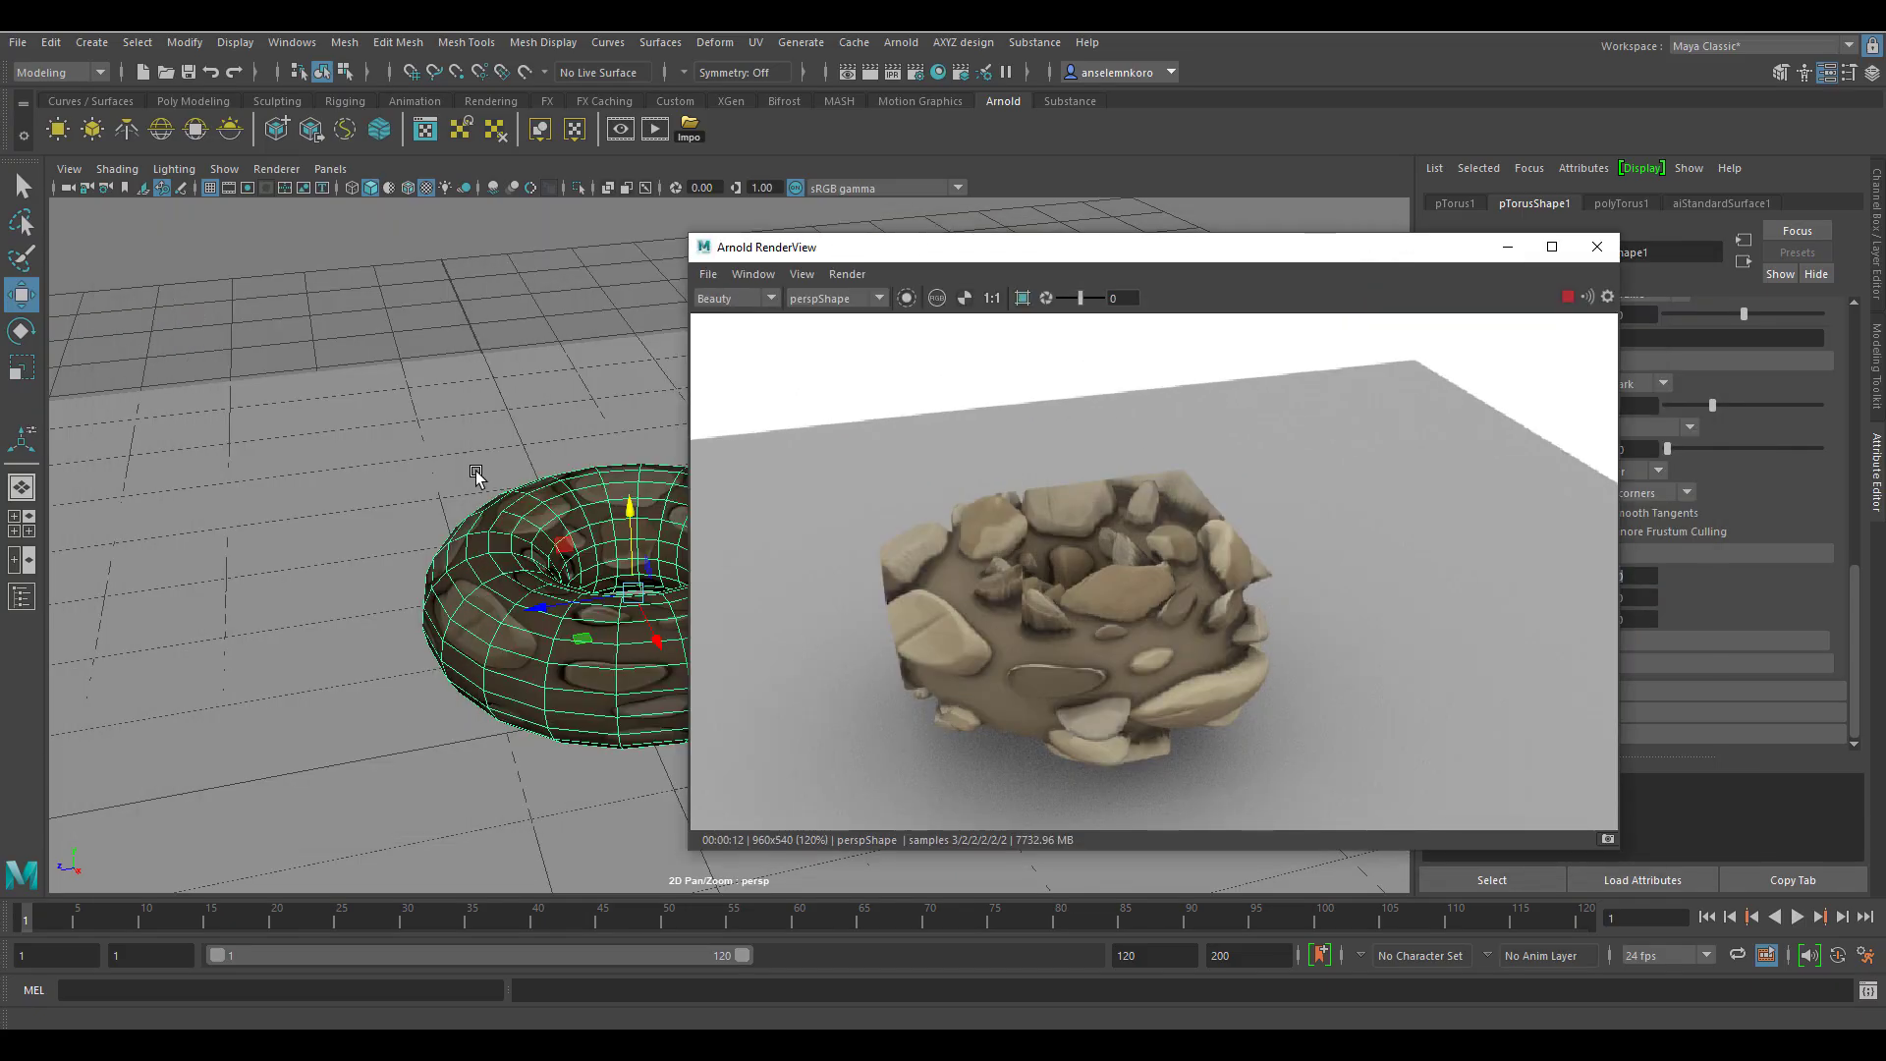
Step: Set the torus's displacement height to 0.3 and move the Arnold RenderView clear of the torus
{"action": "left_click_drag", "start_coordinate": [1319, 241], "coordinate": [1066, 251]}
{"action": "left_click_drag", "start_coordinate": [1642, 577], "coordinate": [1589, 578]}
{"action": "type", "text": "0.5"}
{"action": "key", "text": "Return"}
{"action": "left_click_drag", "start_coordinate": [871, 257], "coordinate": [1253, 191]}
Step: Examine the displaced rock pebbles on the torus from several angles and distances in the live Arnold render
{"action": "left_click_drag", "start_coordinate": [678, 726], "coordinate": [668, 648], "text": "alt"}
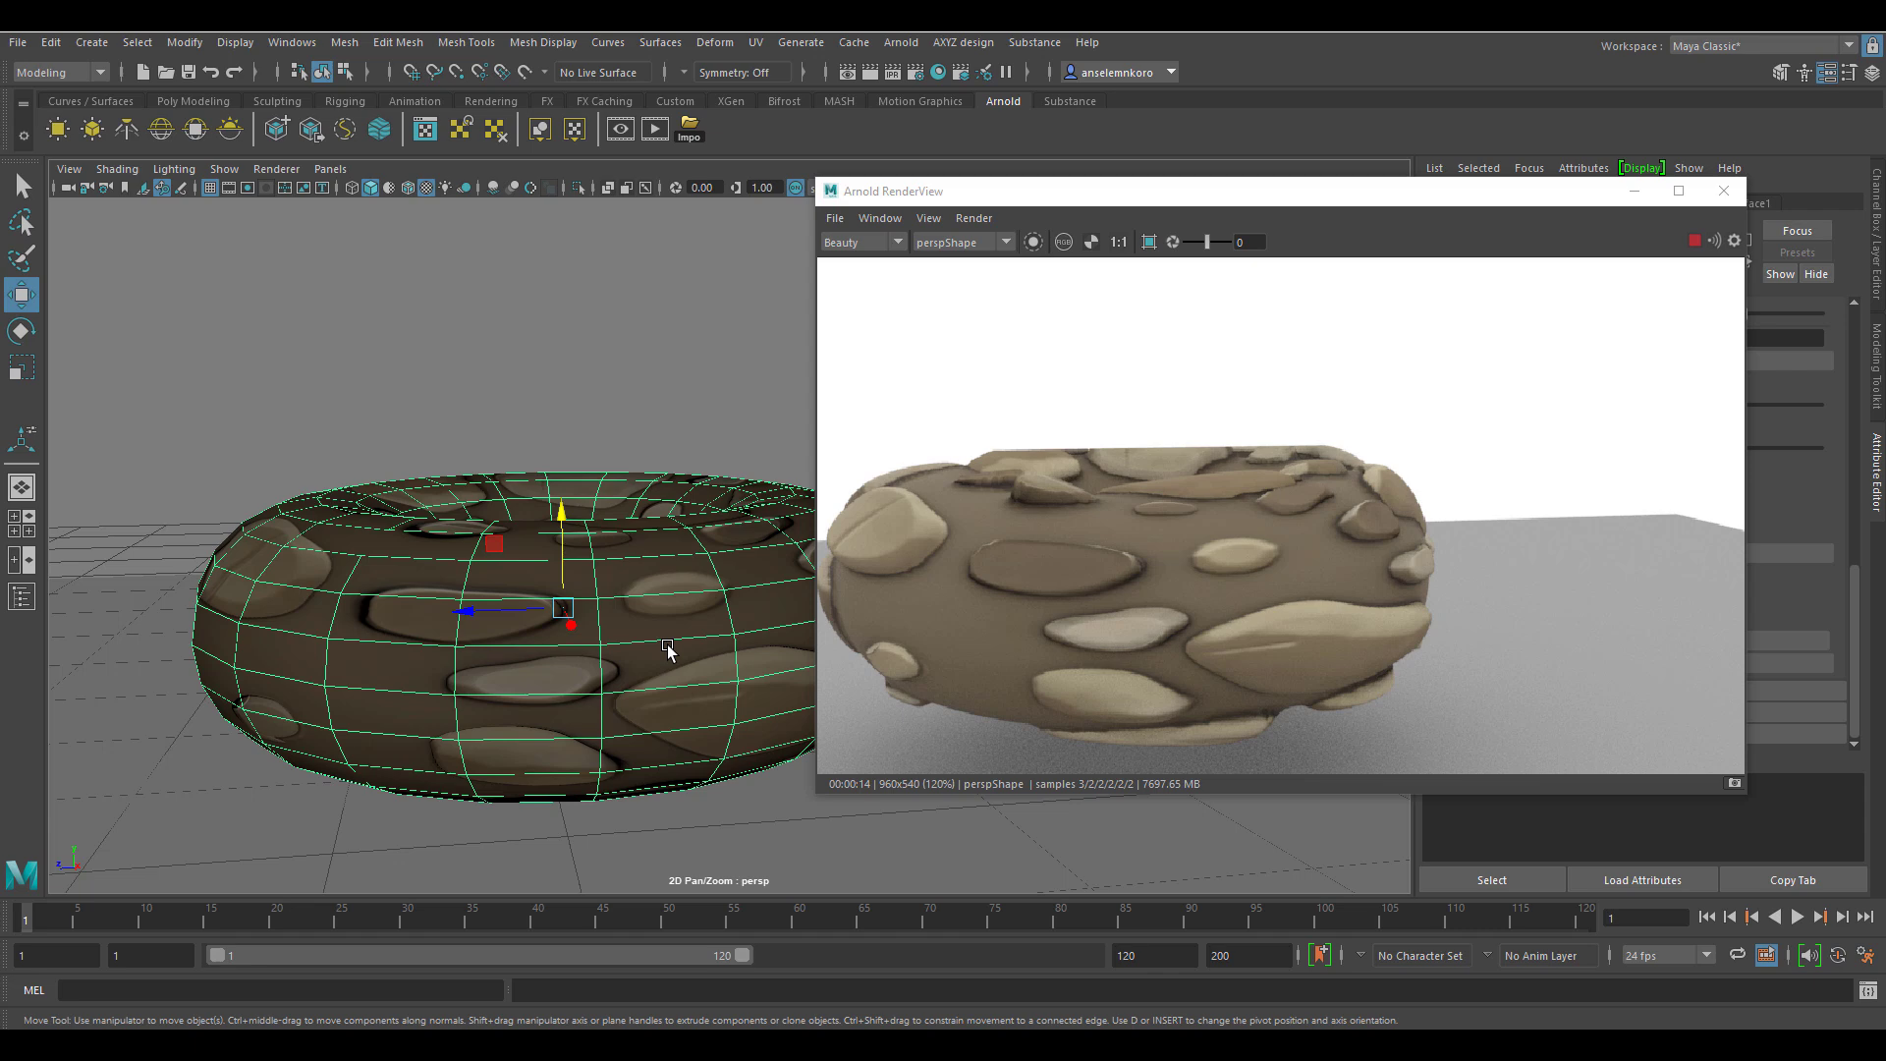
{"action": "scroll", "coordinate": [568, 575], "scroll_direction": "down", "scroll_amount": 5}
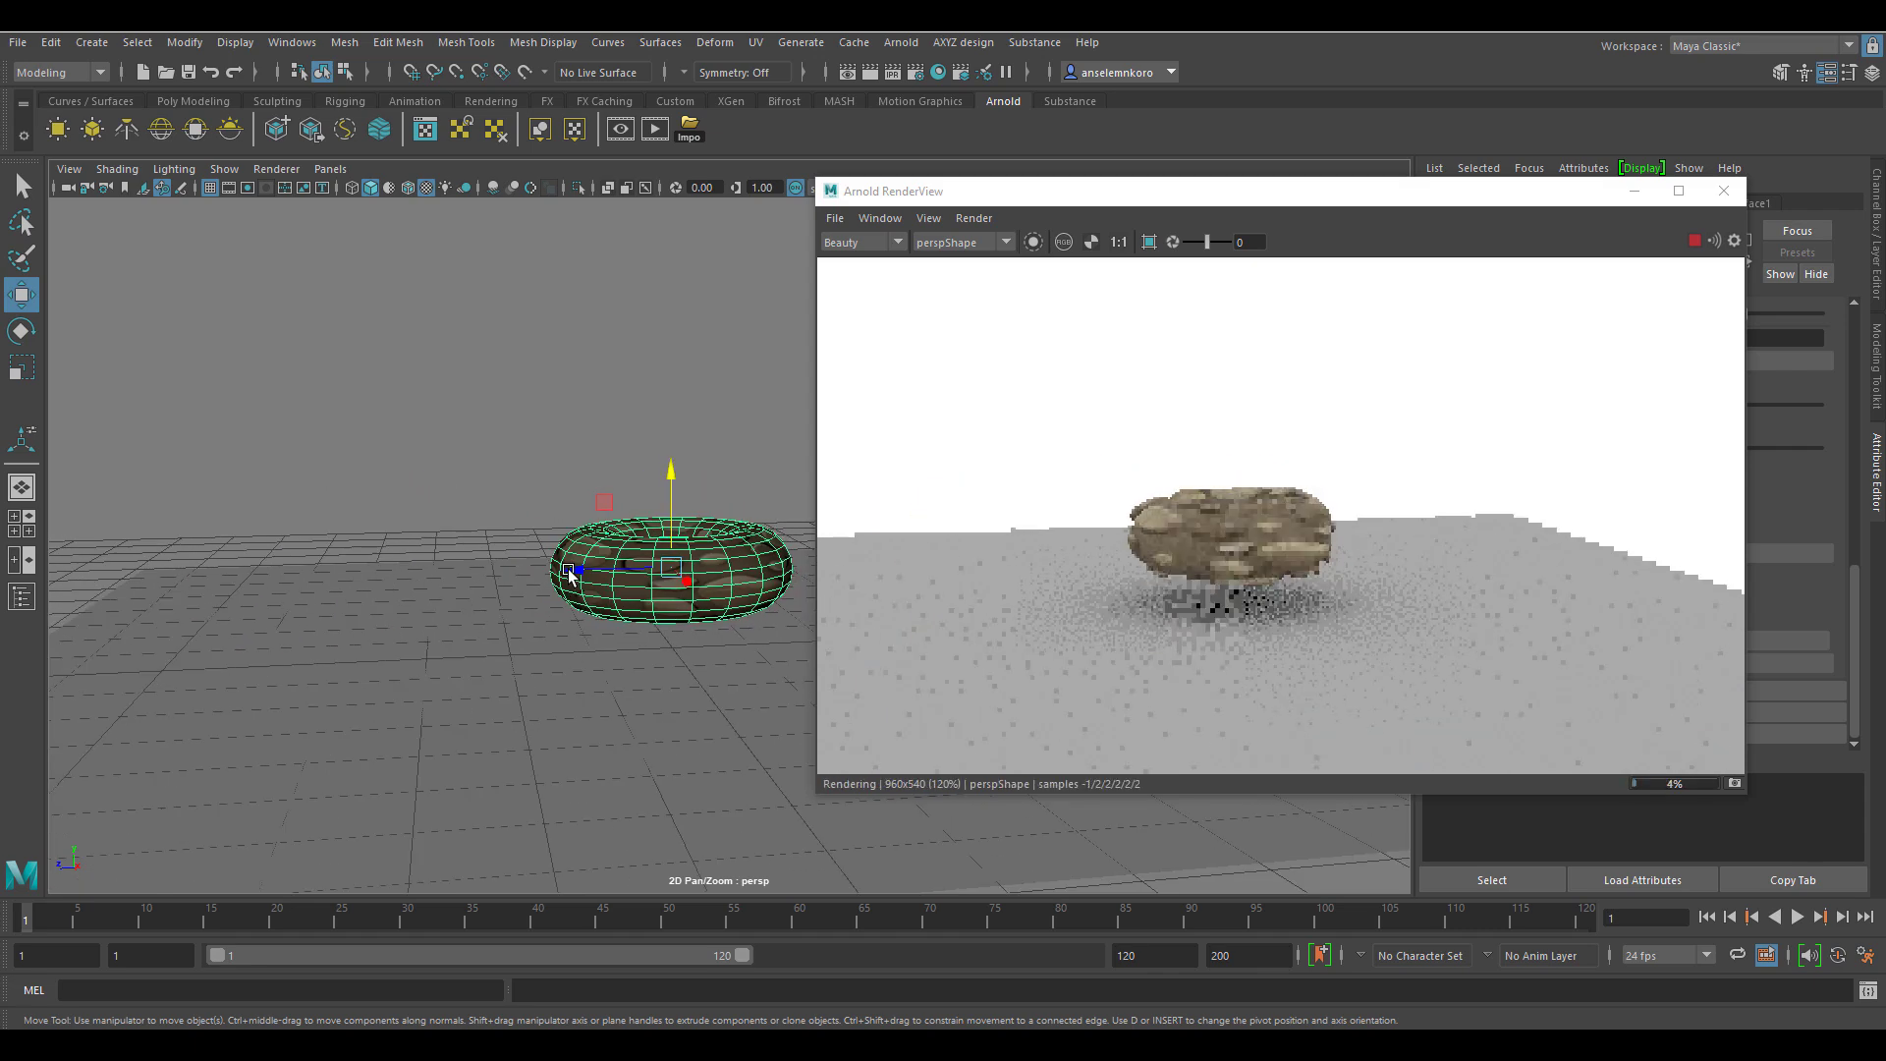
{"action": "scroll", "coordinate": [568, 575], "scroll_direction": "up", "scroll_amount": 3}
{"action": "left_click_drag", "start_coordinate": [568, 574], "coordinate": [680, 715], "text": "alt"}
{"action": "right_click_drag", "start_coordinate": [680, 715], "coordinate": [730, 757], "text": "alt"}
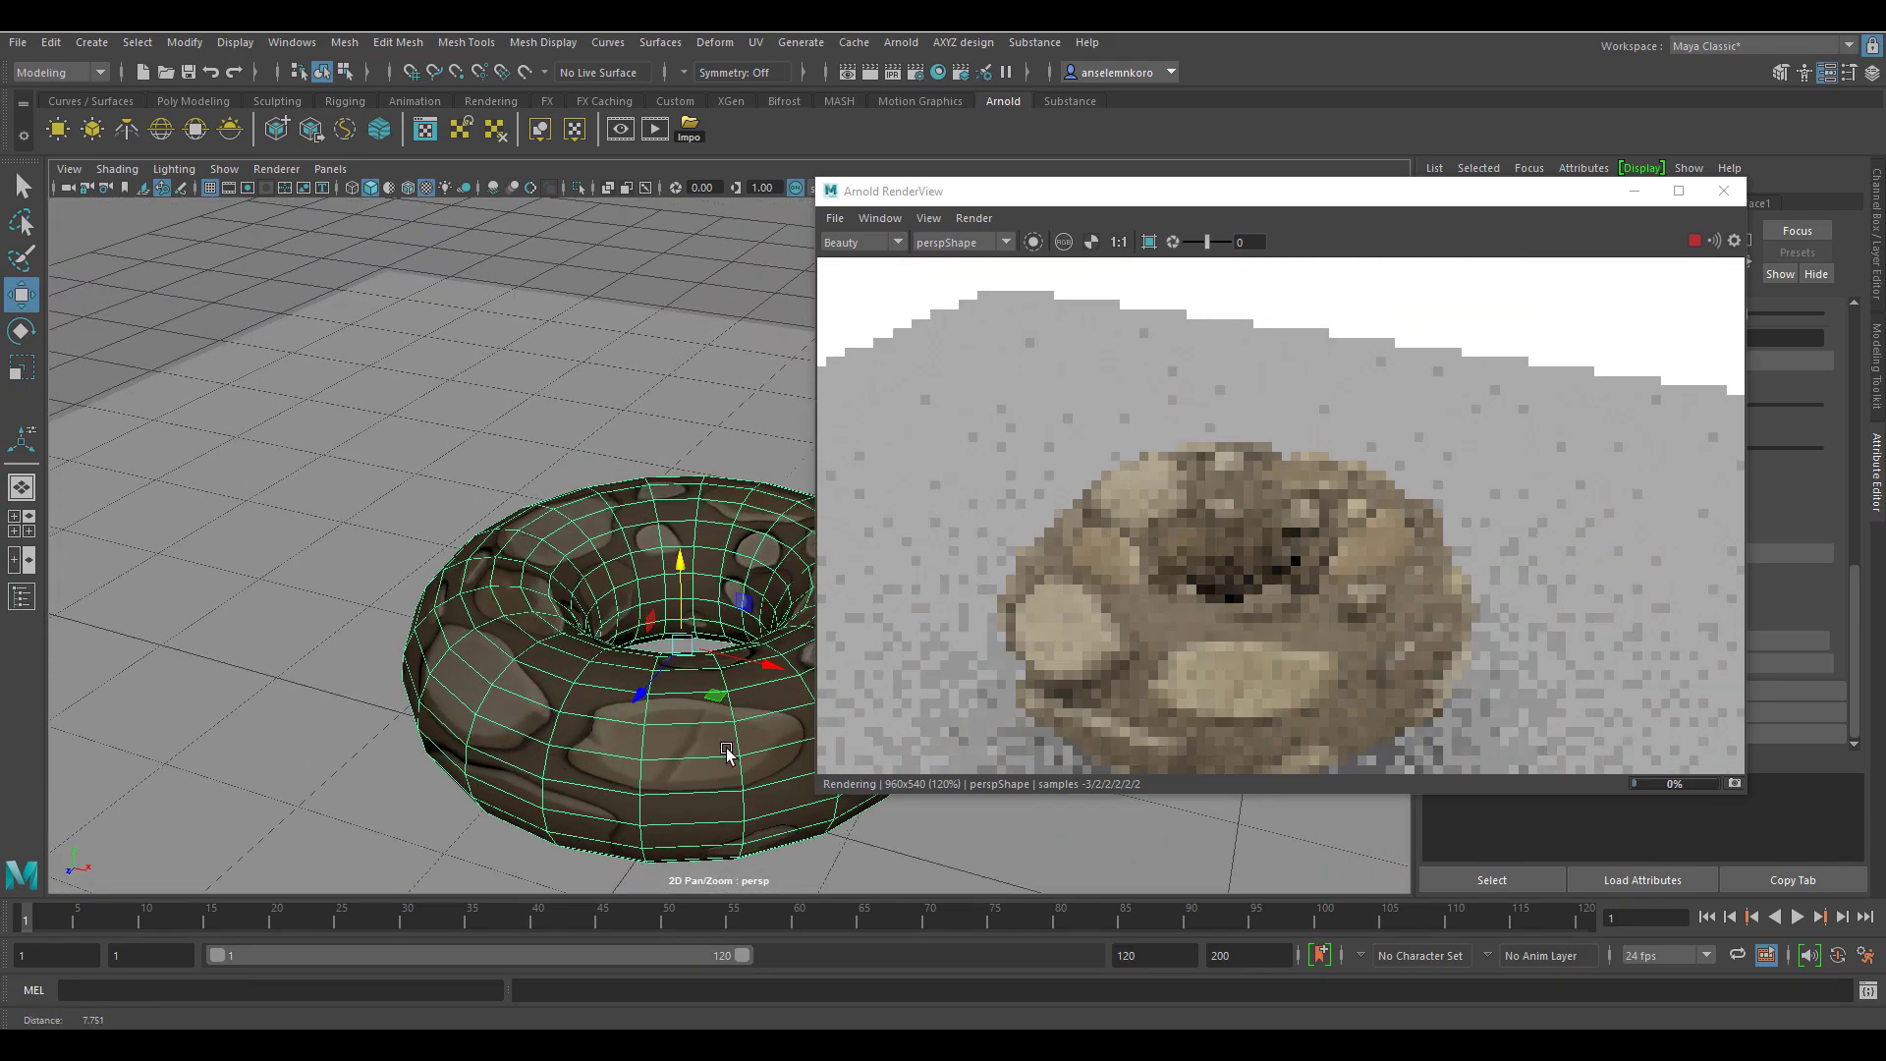
{"action": "left_click_drag", "start_coordinate": [730, 757], "coordinate": [684, 720], "text": "alt"}
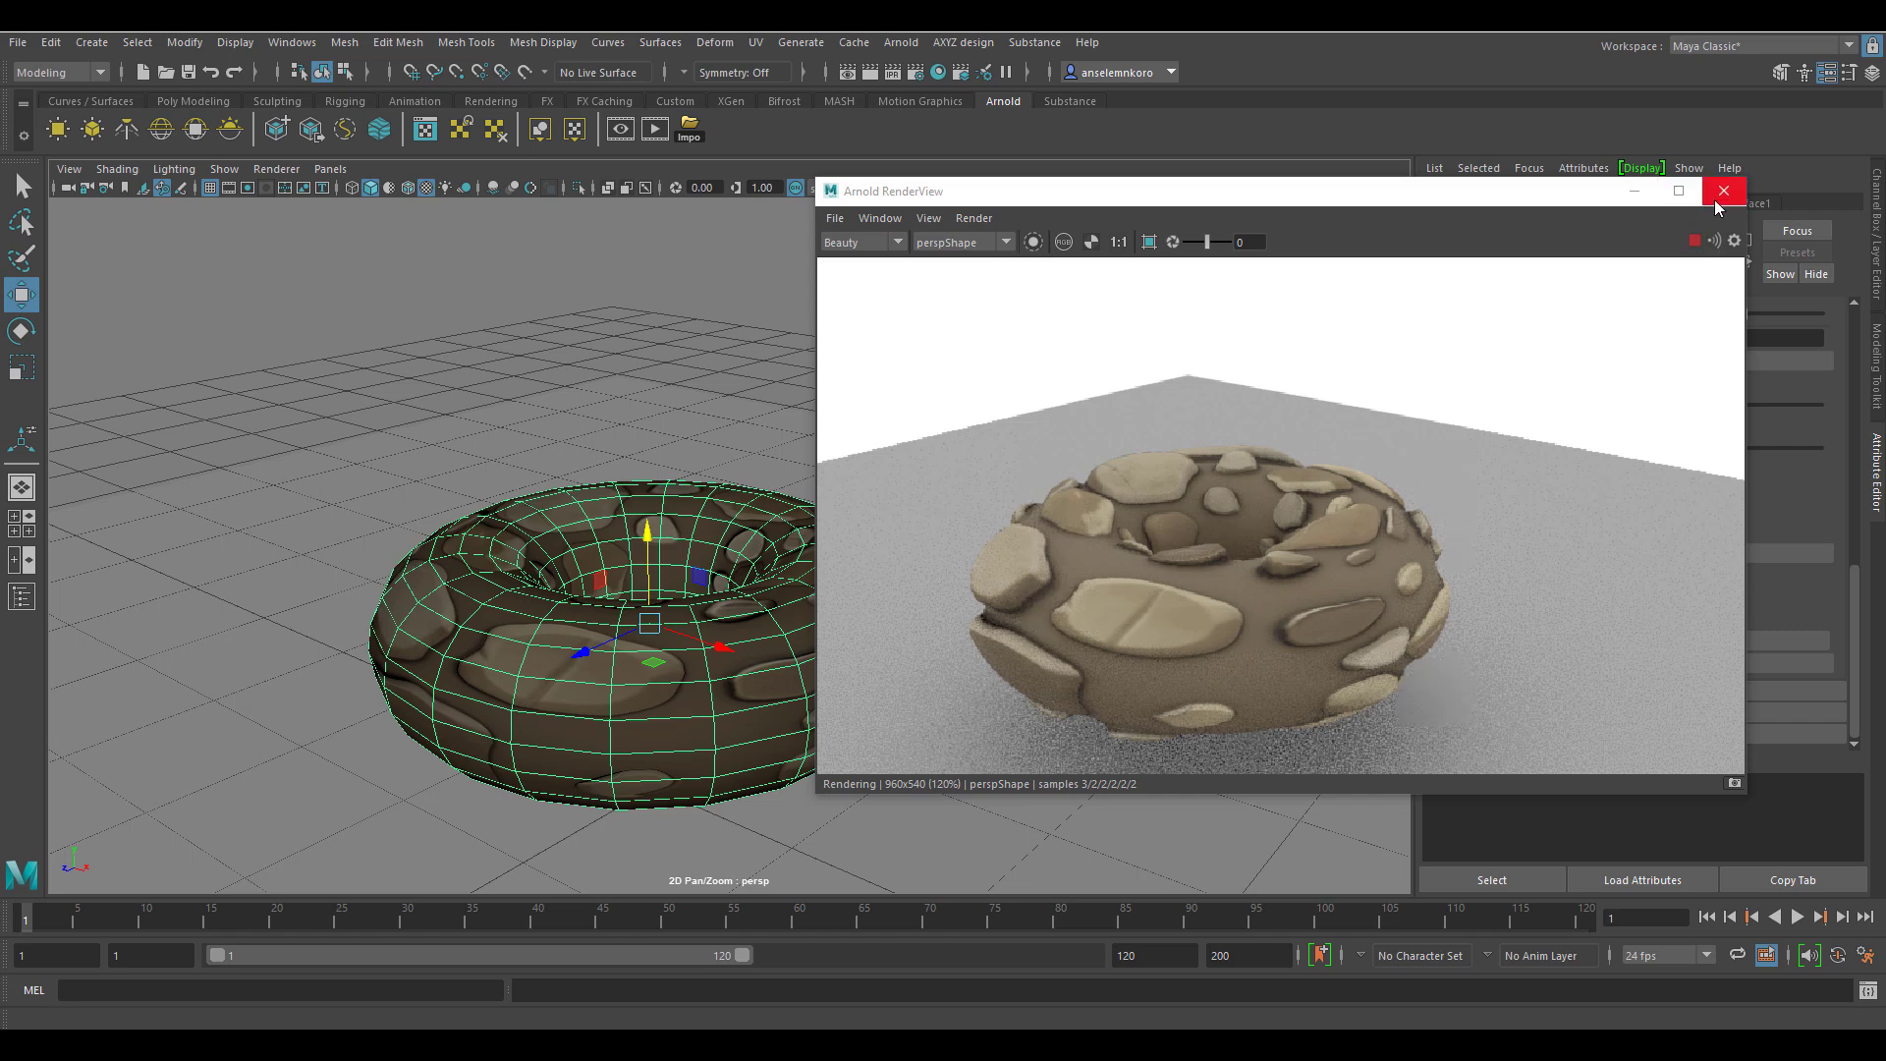
Step: Close the Arnold RenderView and start a new scene without saving the torus scene
{"action": "left_click", "coordinate": [1722, 192]}
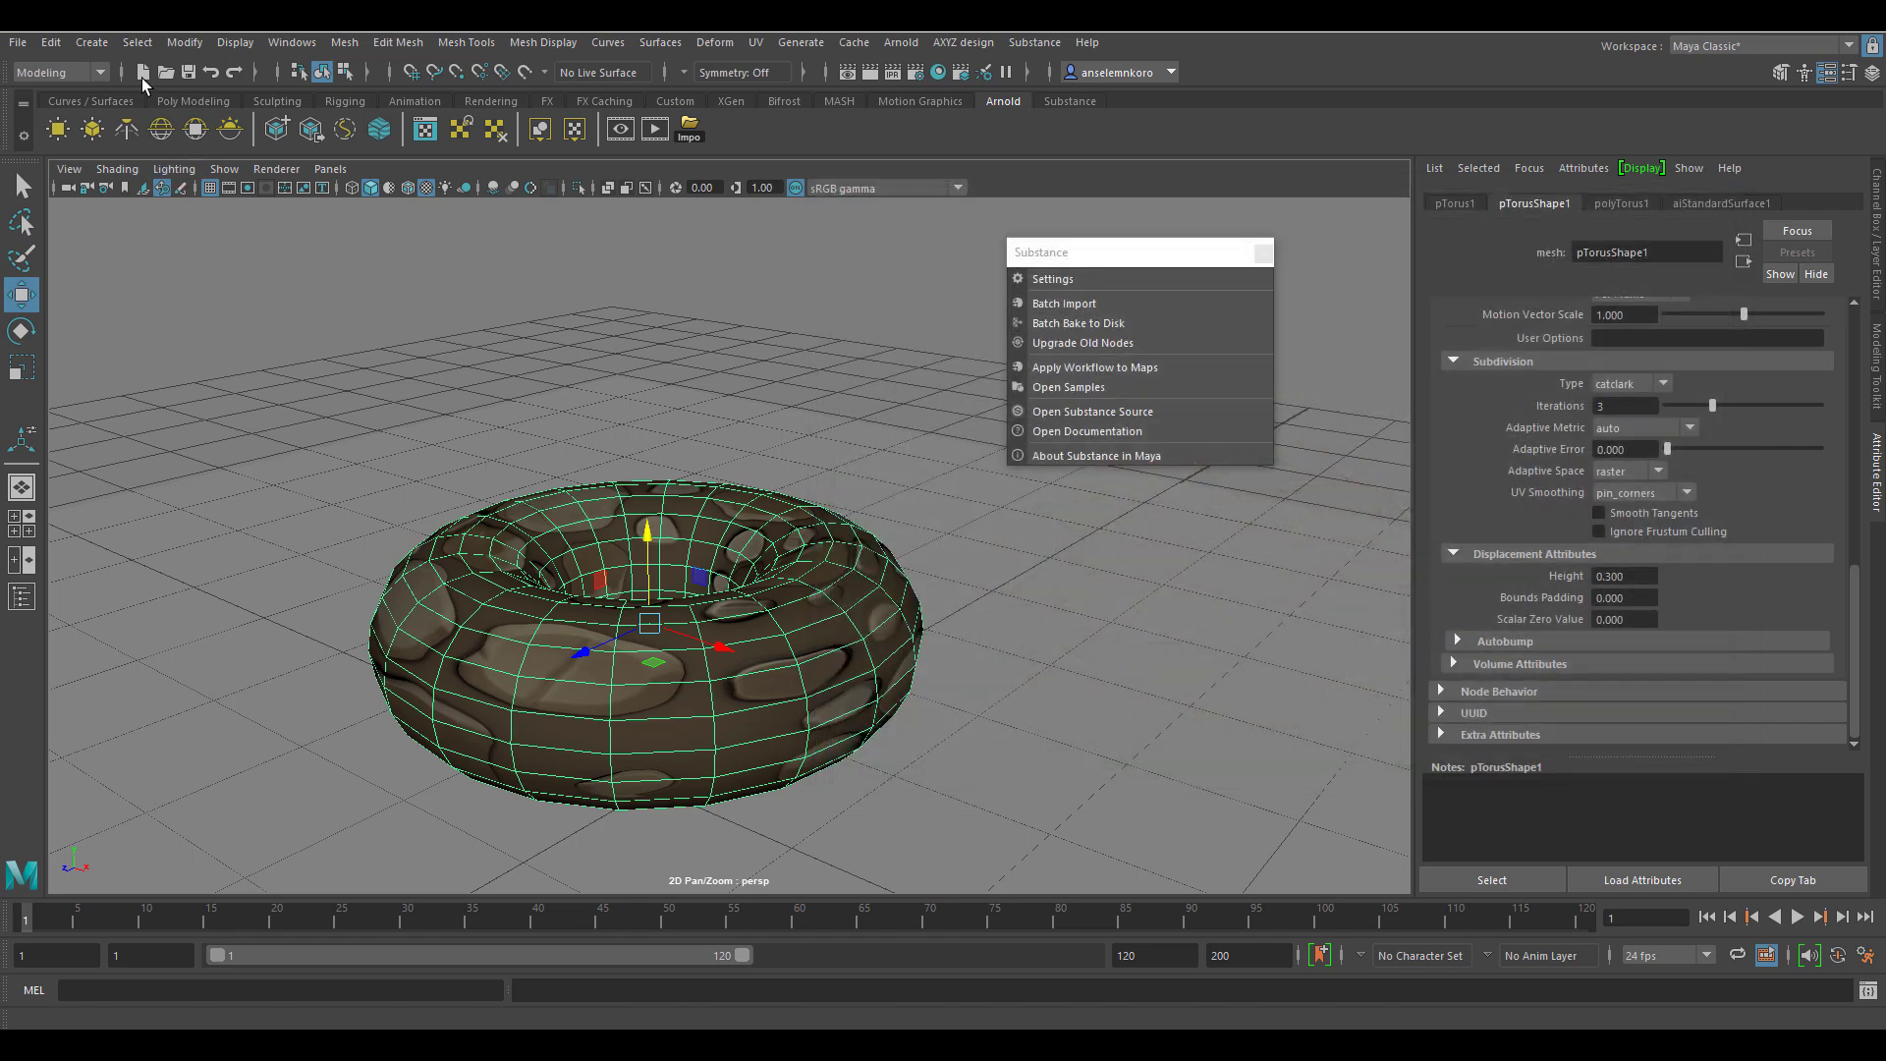
{"action": "left_click", "coordinate": [143, 72]}
{"action": "left_click", "coordinate": [945, 534]}
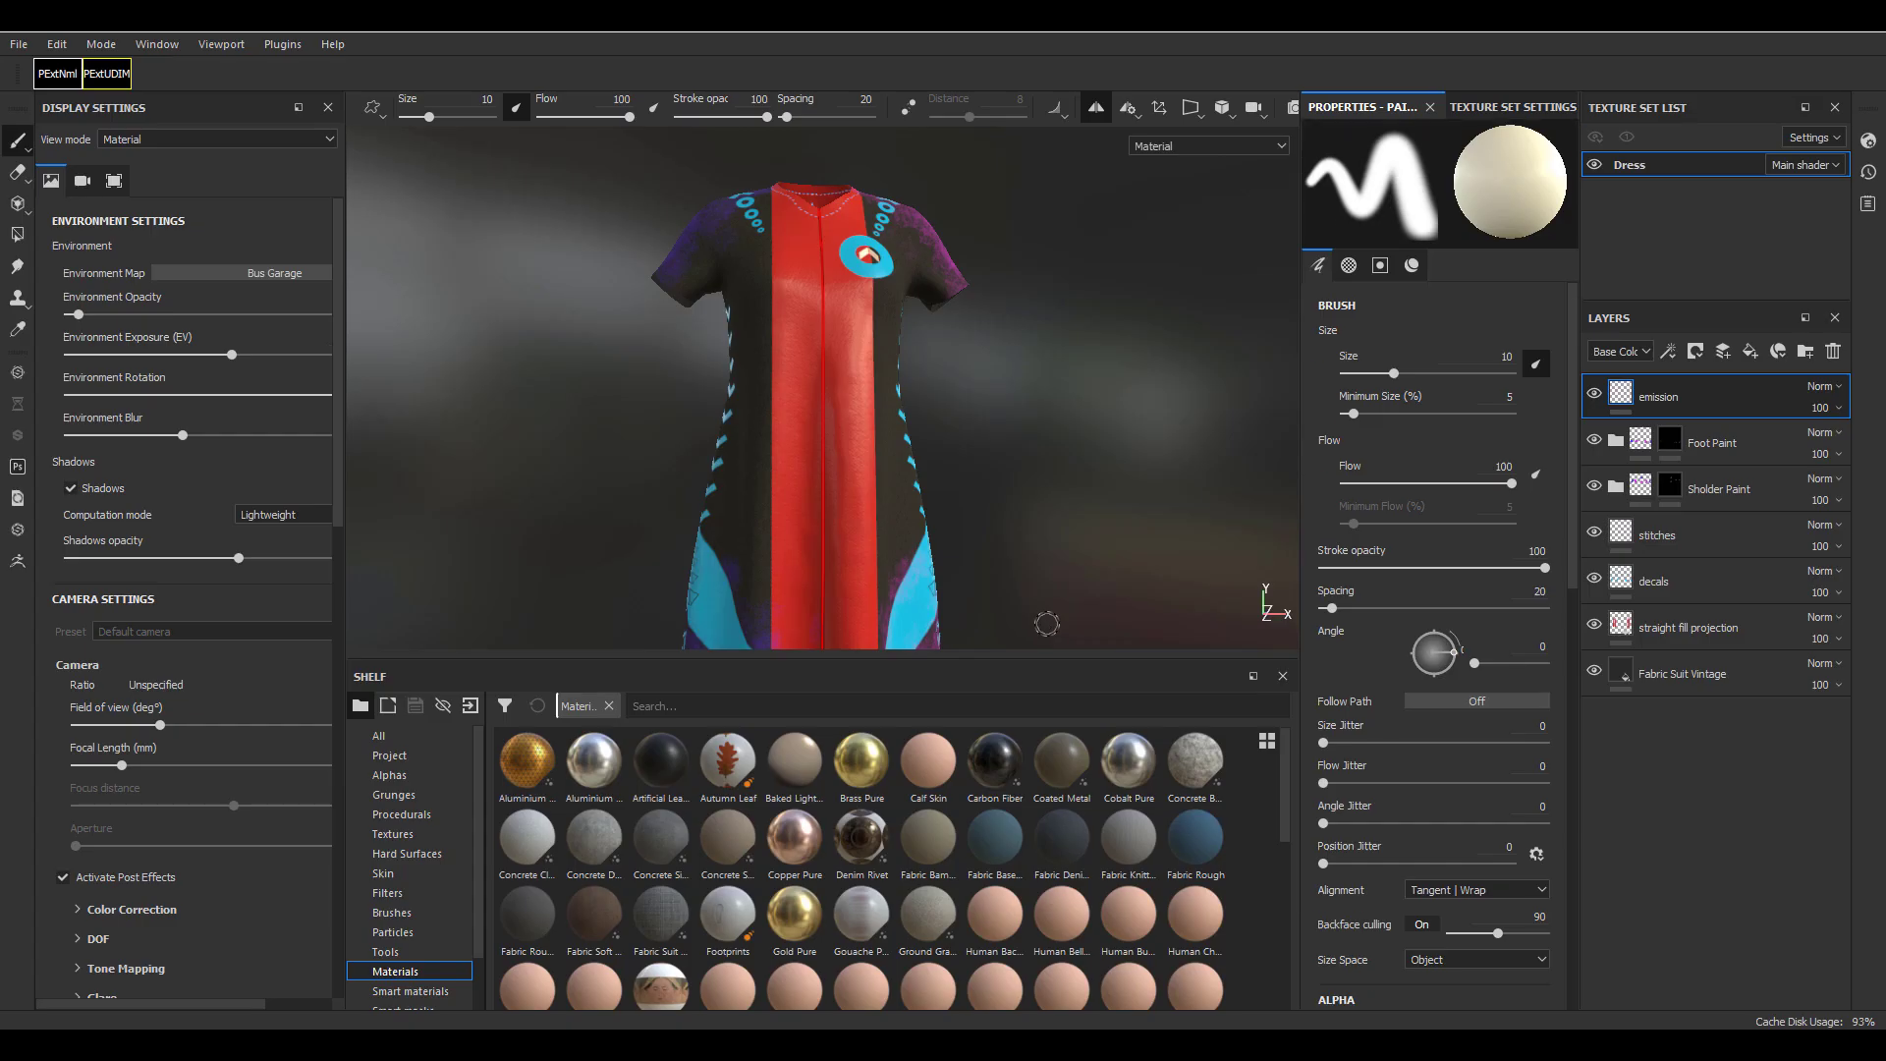
Step: Examine the painted dress from several angles in Substance Painter and minimize the program to return to Maya
{"action": "left_click_drag", "start_coordinate": [993, 380], "coordinate": [943, 514], "text": "alt"}
{"action": "right_click_drag", "start_coordinate": [943, 514], "coordinate": [747, 629], "text": "alt"}
{"action": "middle_click_drag", "start_coordinate": [747, 629], "coordinate": [870, 385], "text": "alt"}
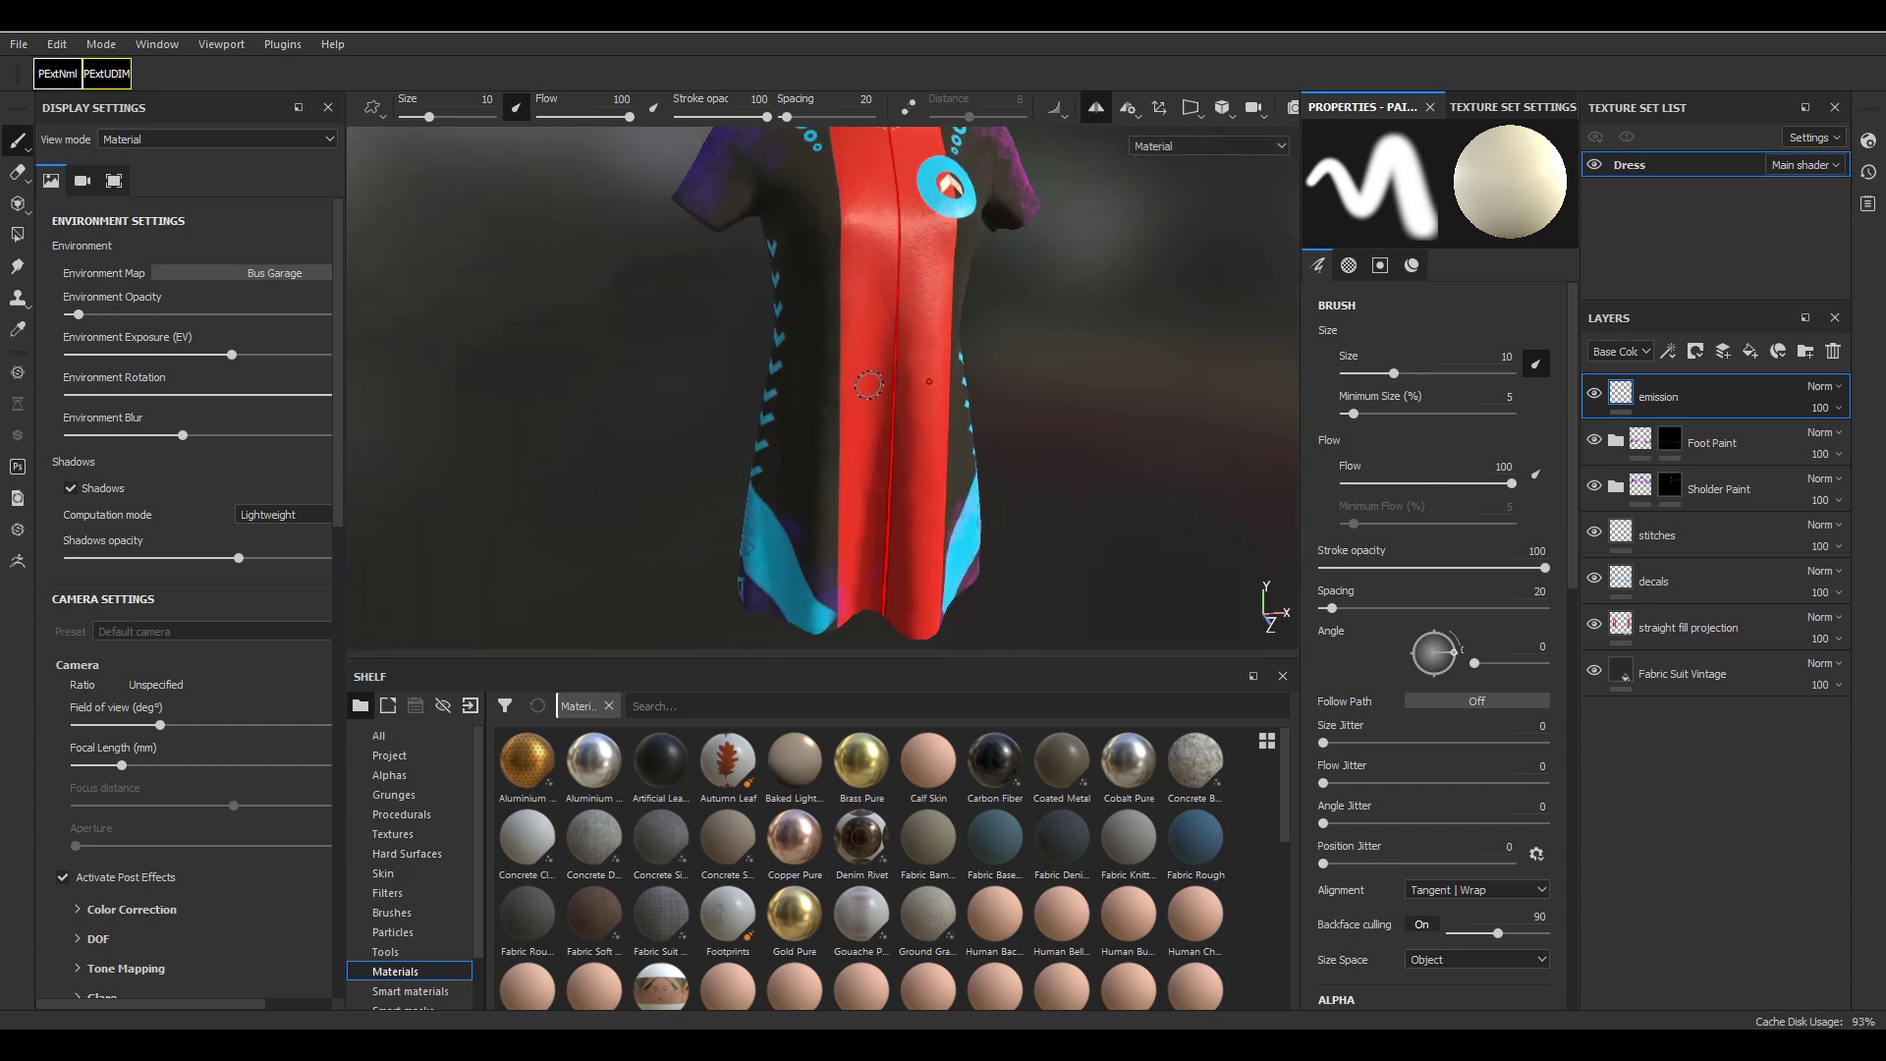
{"action": "left_click_drag", "start_coordinate": [869, 385], "coordinate": [550, 369], "text": "alt"}
{"action": "middle_click_drag", "start_coordinate": [879, 355], "coordinate": [836, 568], "text": "alt"}
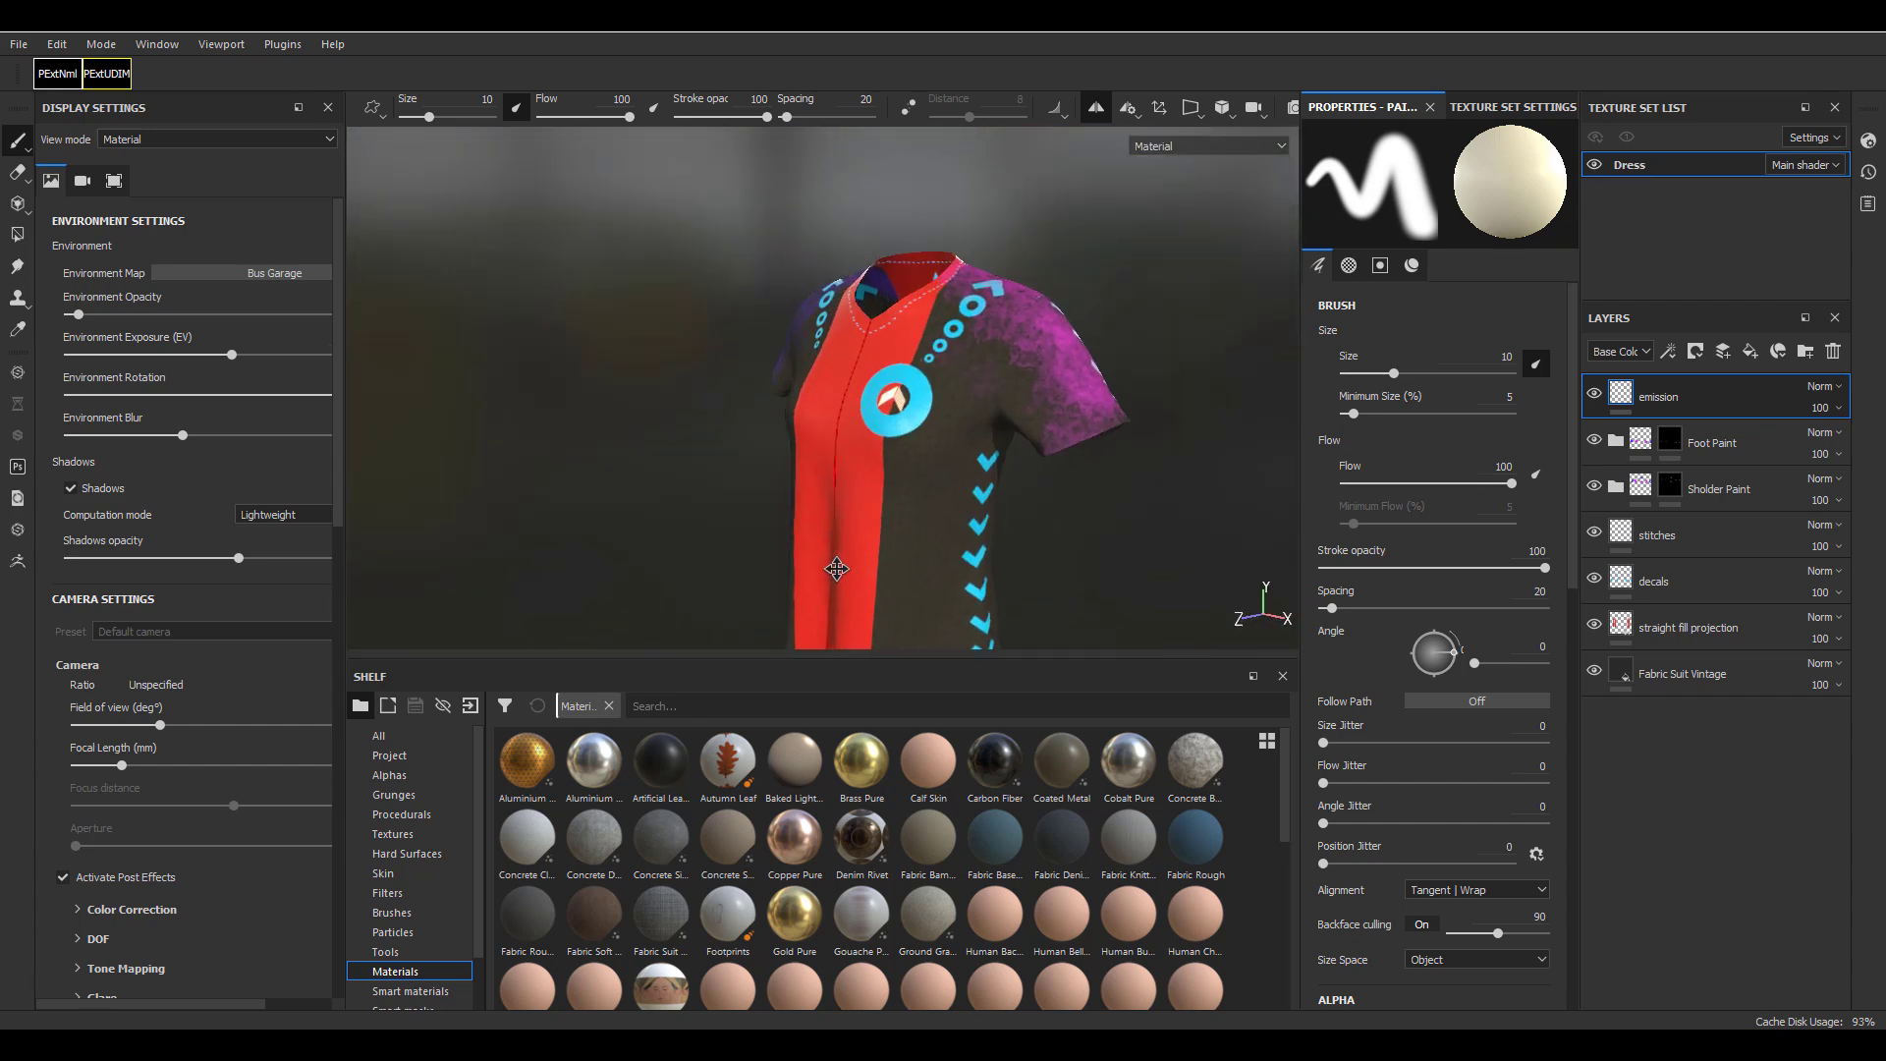
{"action": "right_click_drag", "start_coordinate": [836, 569], "coordinate": [1174, 471], "text": "alt"}
{"action": "mouse_move", "coordinate": [1173, 471]}
{"action": "left_mouse_down", "text": "alt"}
{"action": "mouse_move", "coordinate": [648, 468]}
{"action": "mouse_move", "coordinate": [1200, 471]}
{"action": "left_mouse_up", "text": "alt"}
{"action": "right_click_drag", "start_coordinate": [1200, 470], "coordinate": [997, 526], "text": "alt"}
{"action": "middle_click_drag", "start_coordinate": [997, 526], "coordinate": [917, 315], "text": "alt"}
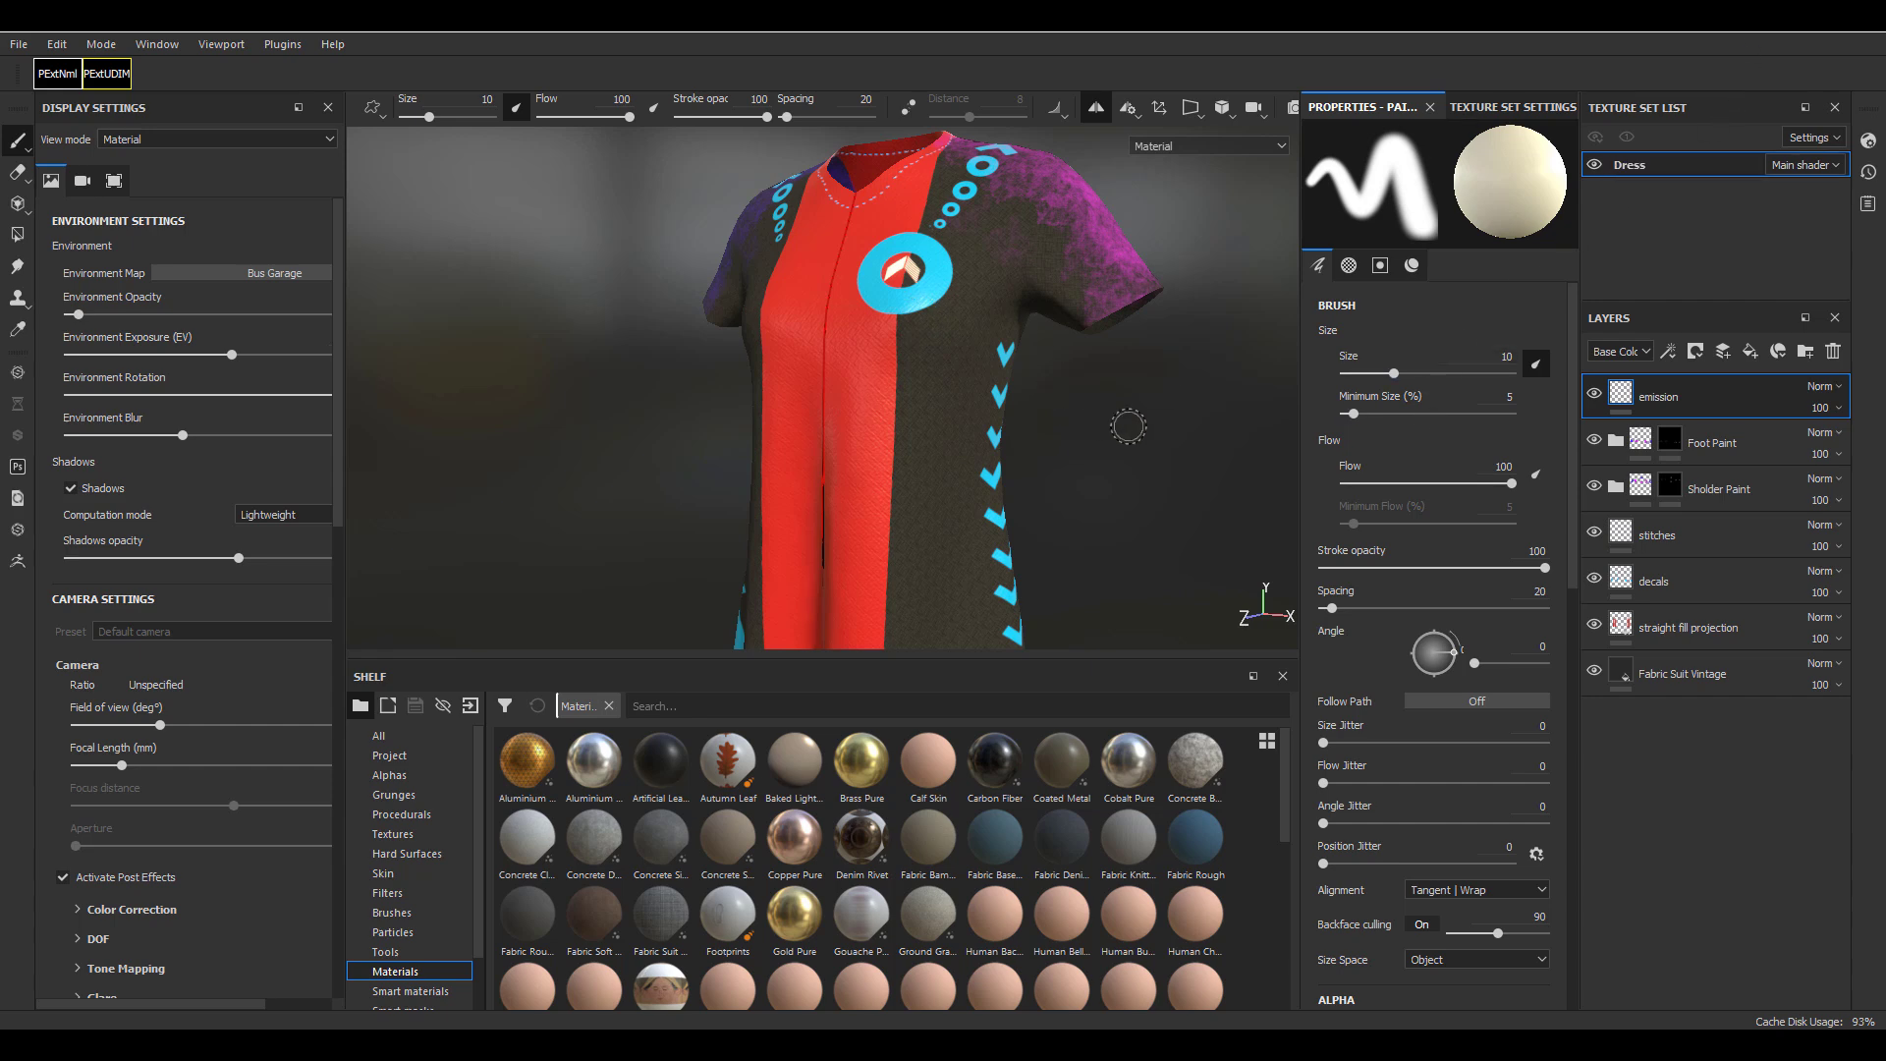
{"action": "left_click", "coordinate": [1773, 33]}
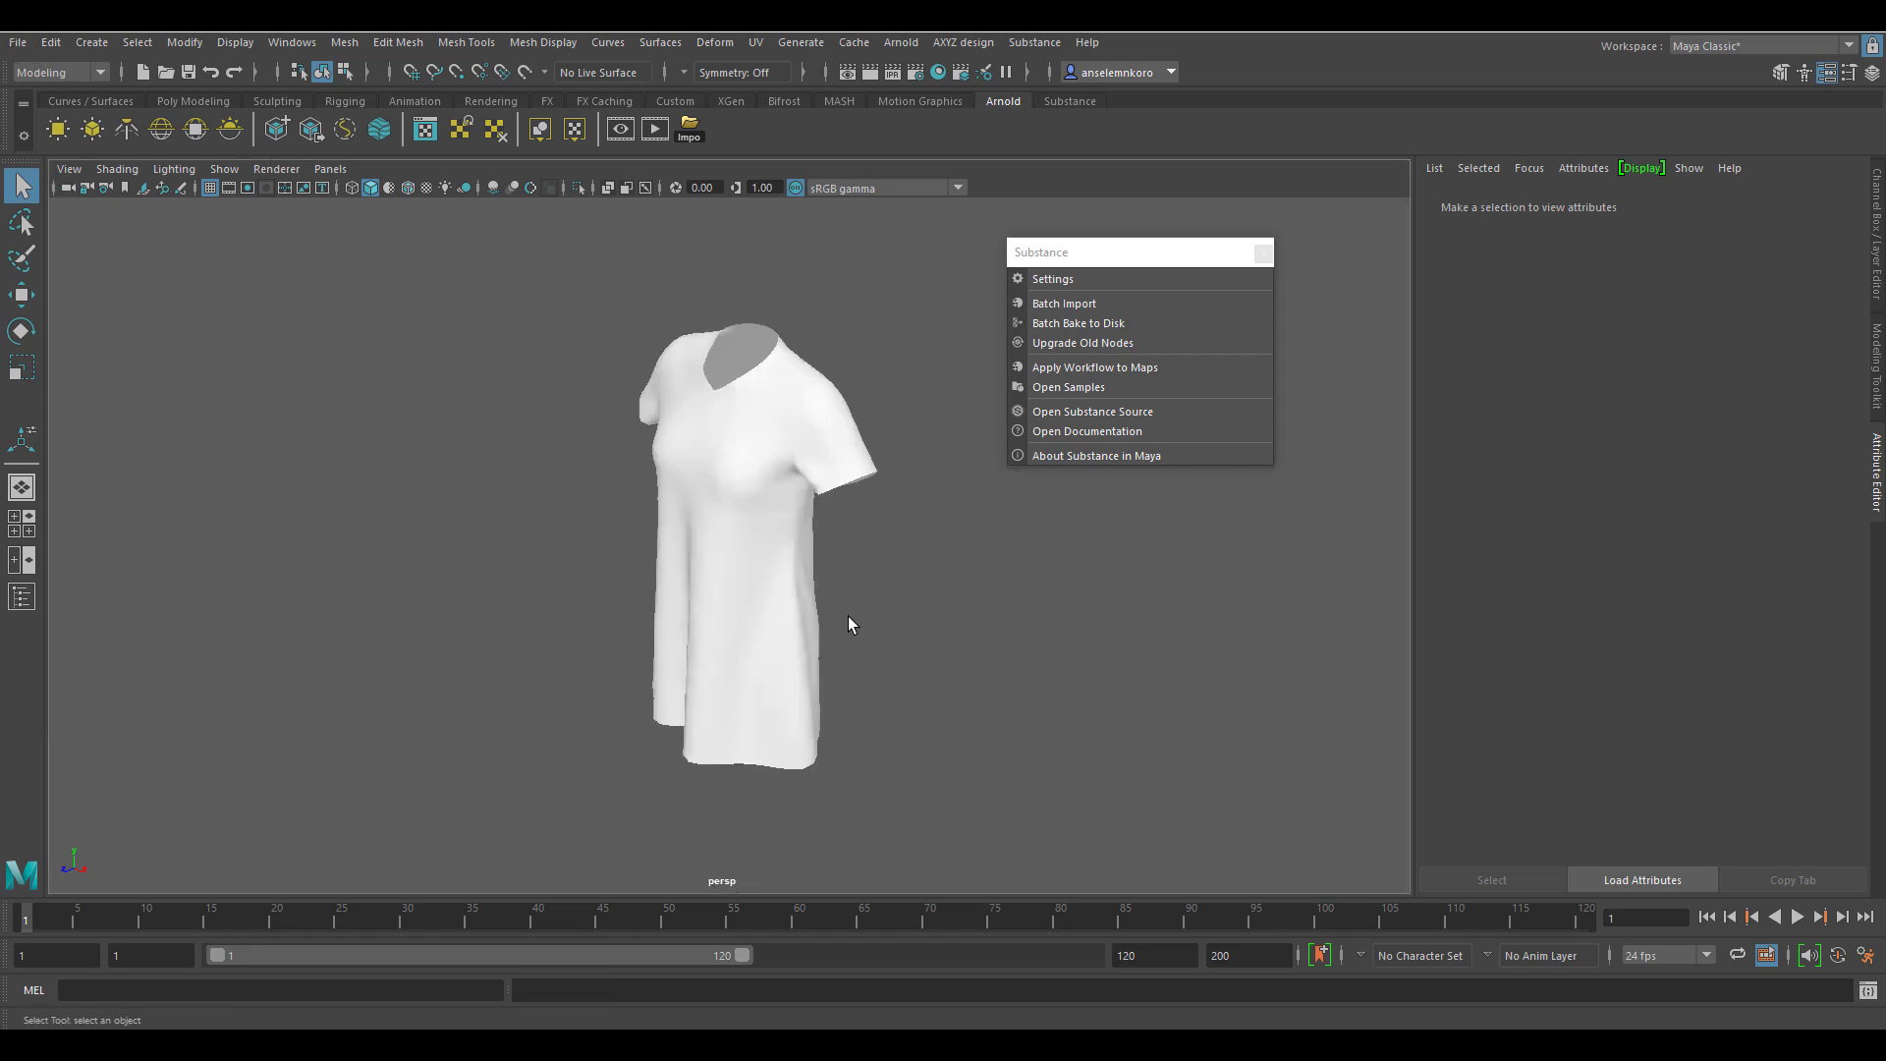
Step: Start Apply Workflow to Maps for the selected dress mesh, review the available renderer workflows, and keep Arnold
{"action": "left_click_drag", "start_coordinate": [846, 623], "coordinate": [514, 657], "text": "alt"}
{"action": "scroll", "coordinate": [934, 681], "scroll_direction": "up", "scroll_amount": 5}
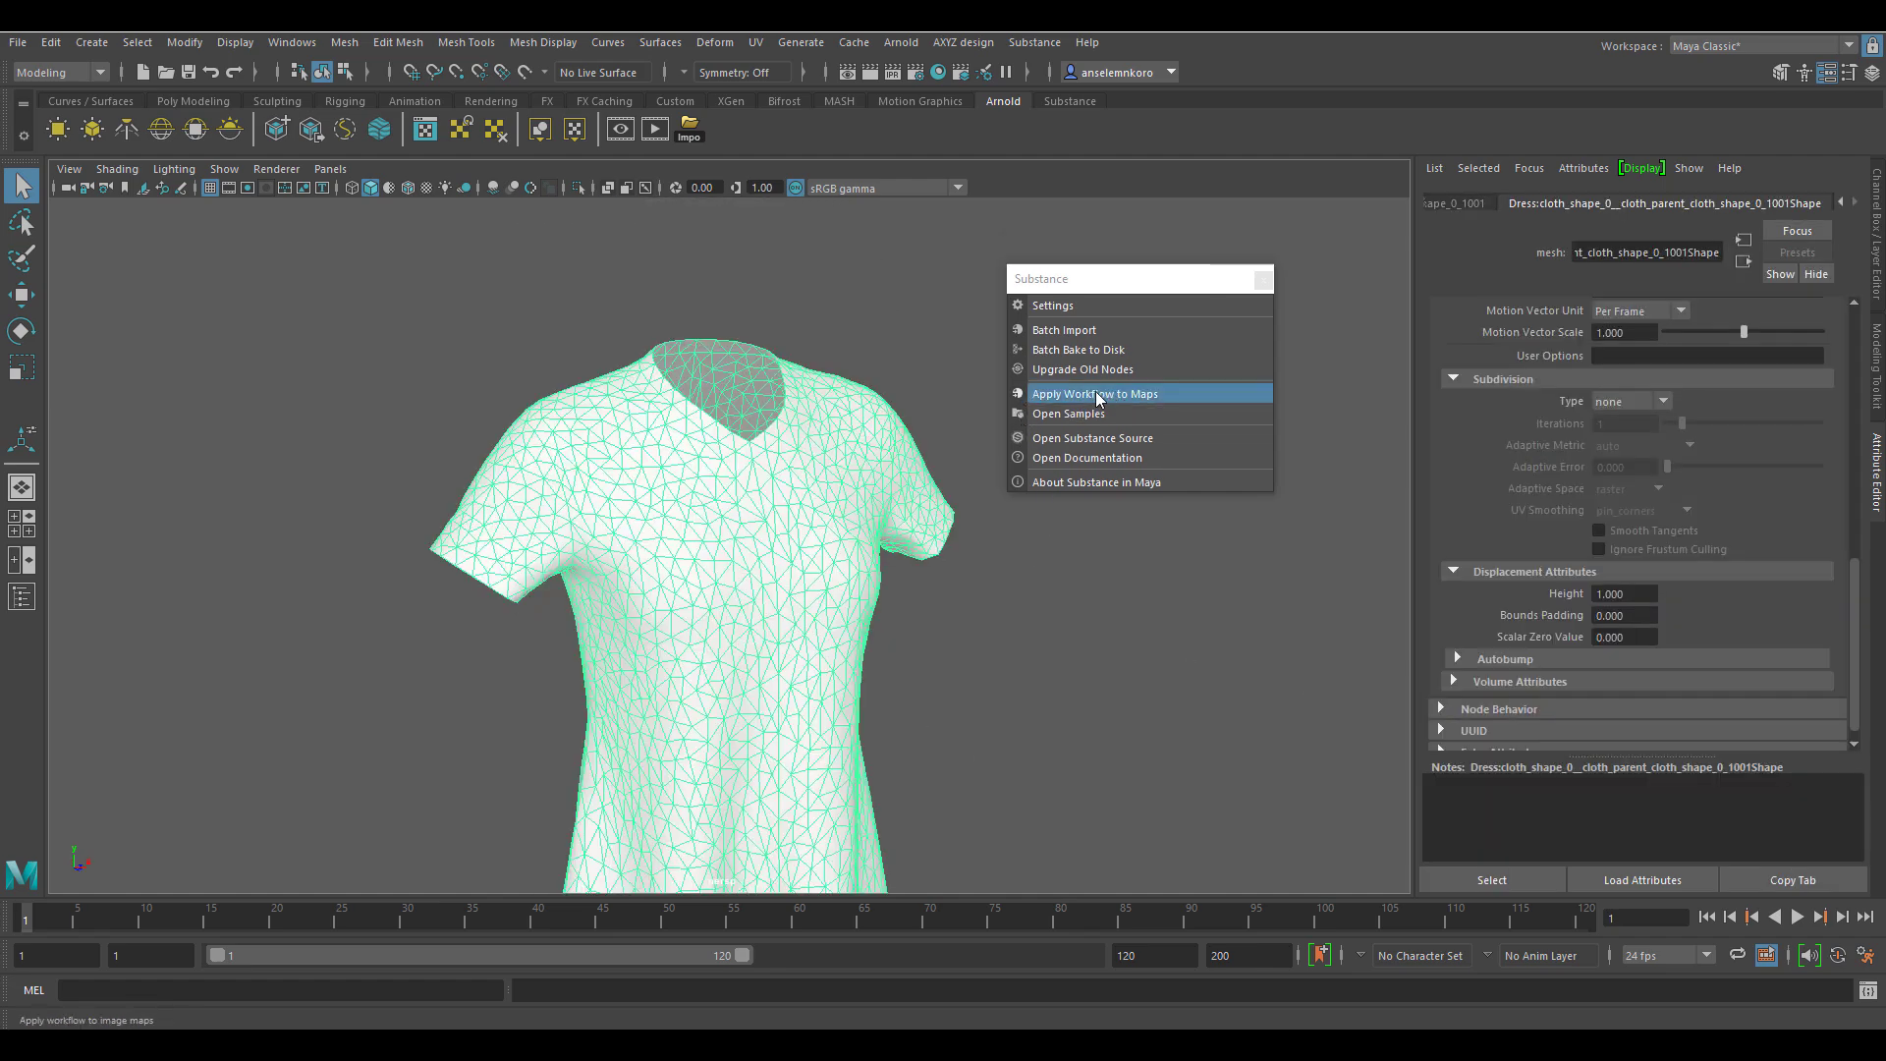
{"action": "left_click", "coordinate": [1122, 395]}
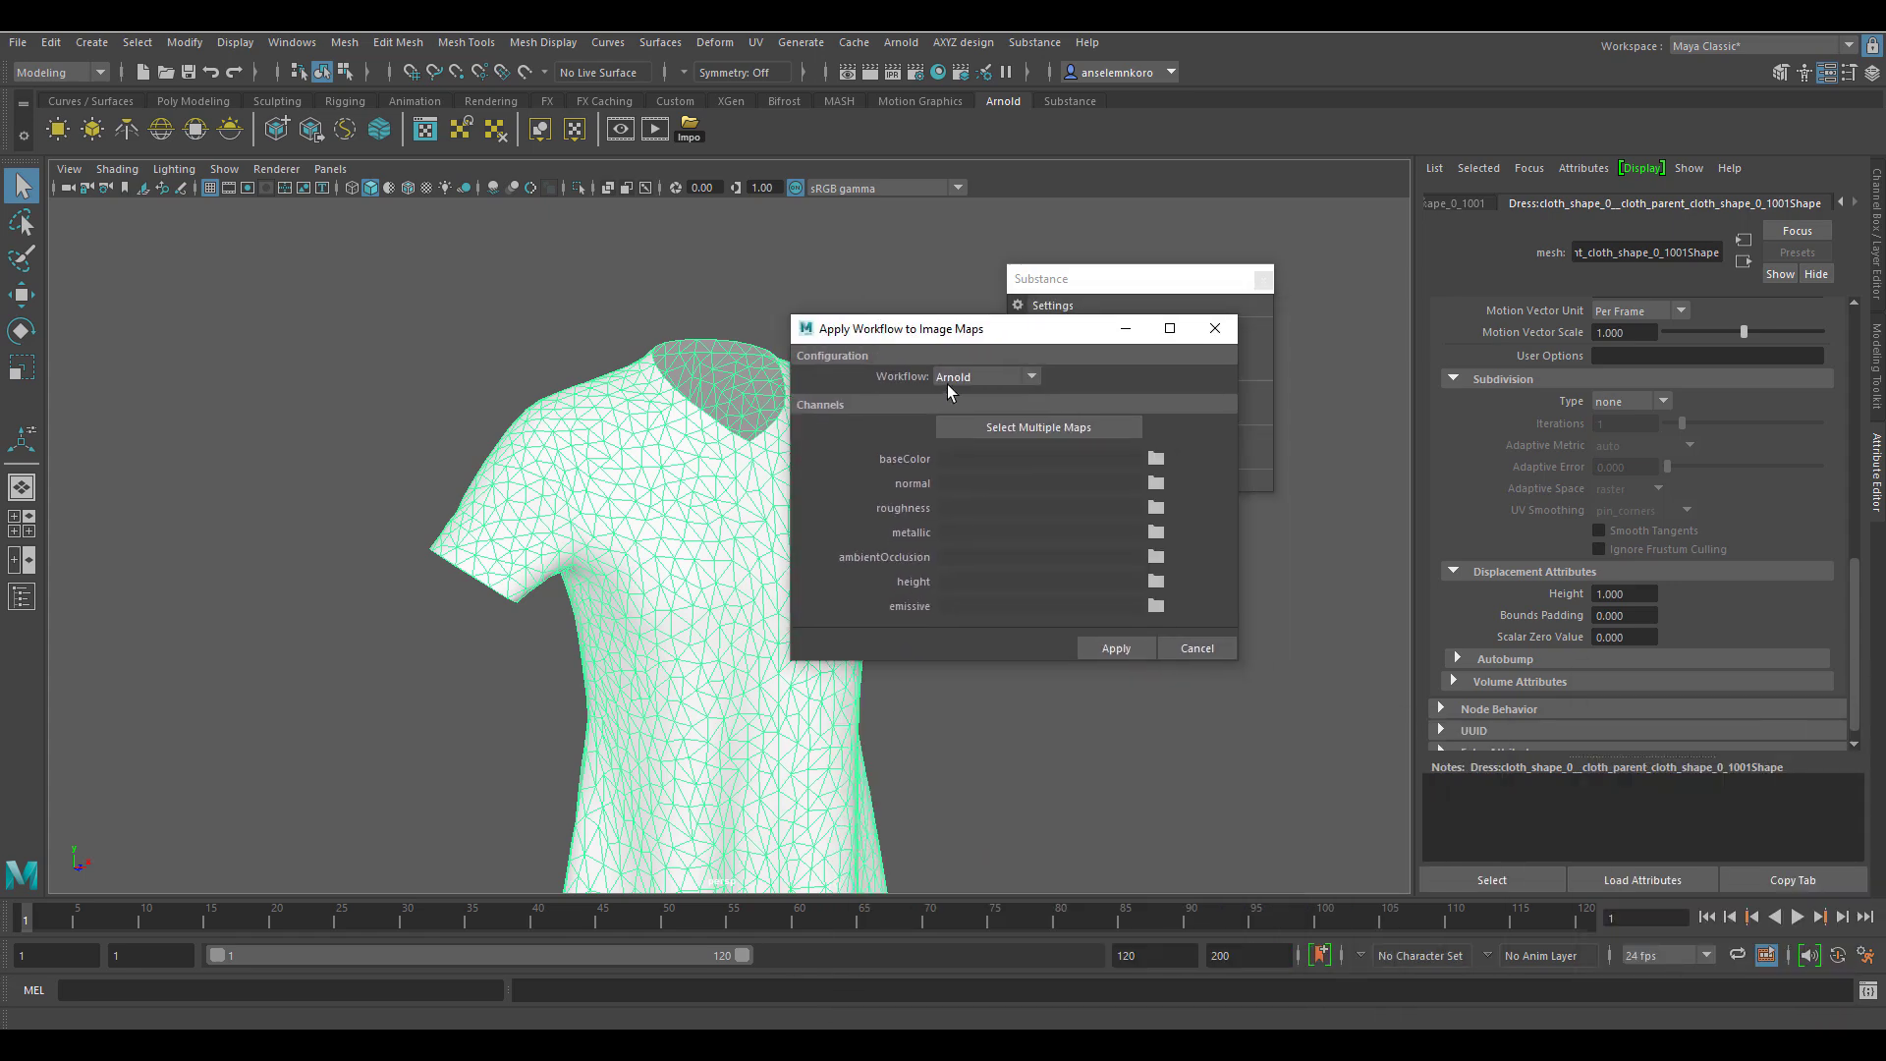
{"action": "left_click", "coordinate": [965, 376]}
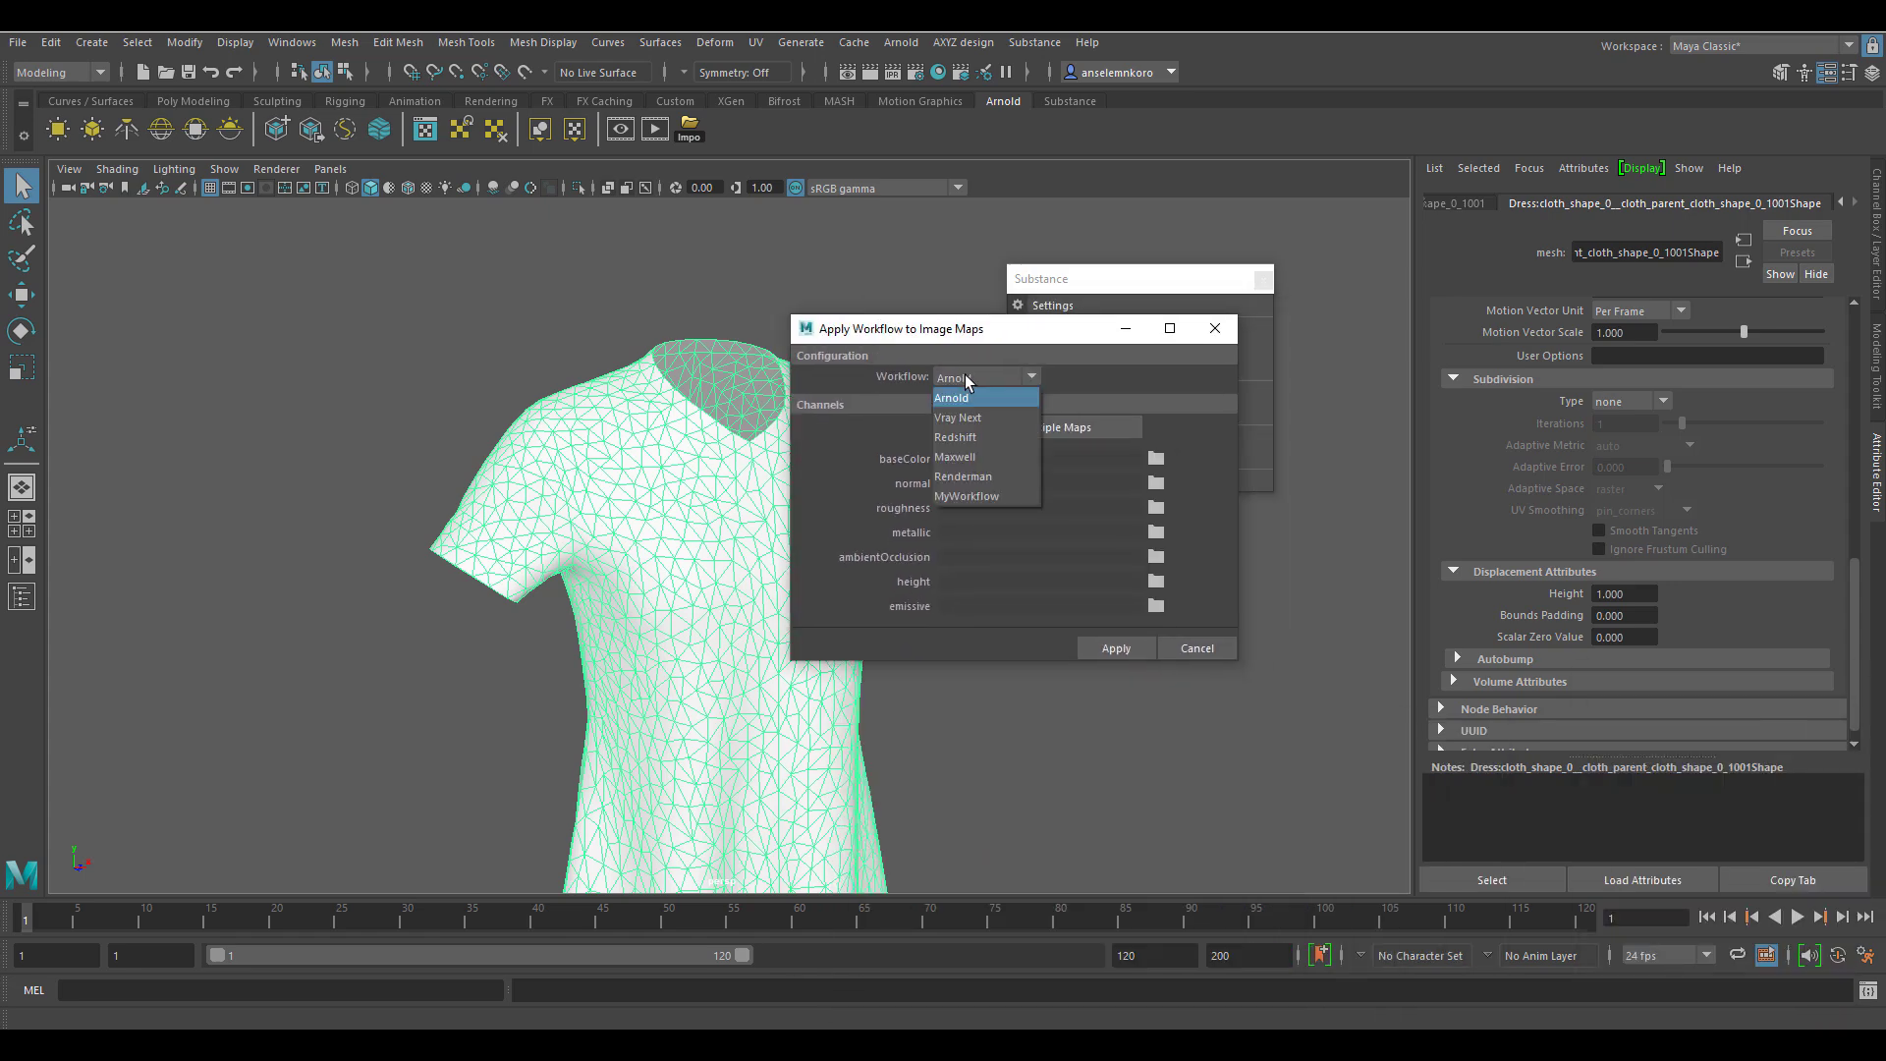
{"action": "left_click", "coordinate": [1080, 407]}
Step: Load the emissive, height, normal, roughness, metalness and base color JPG maps from F:\Dress and apply the Arnold workflow to them
{"action": "left_click", "coordinate": [1084, 431]}
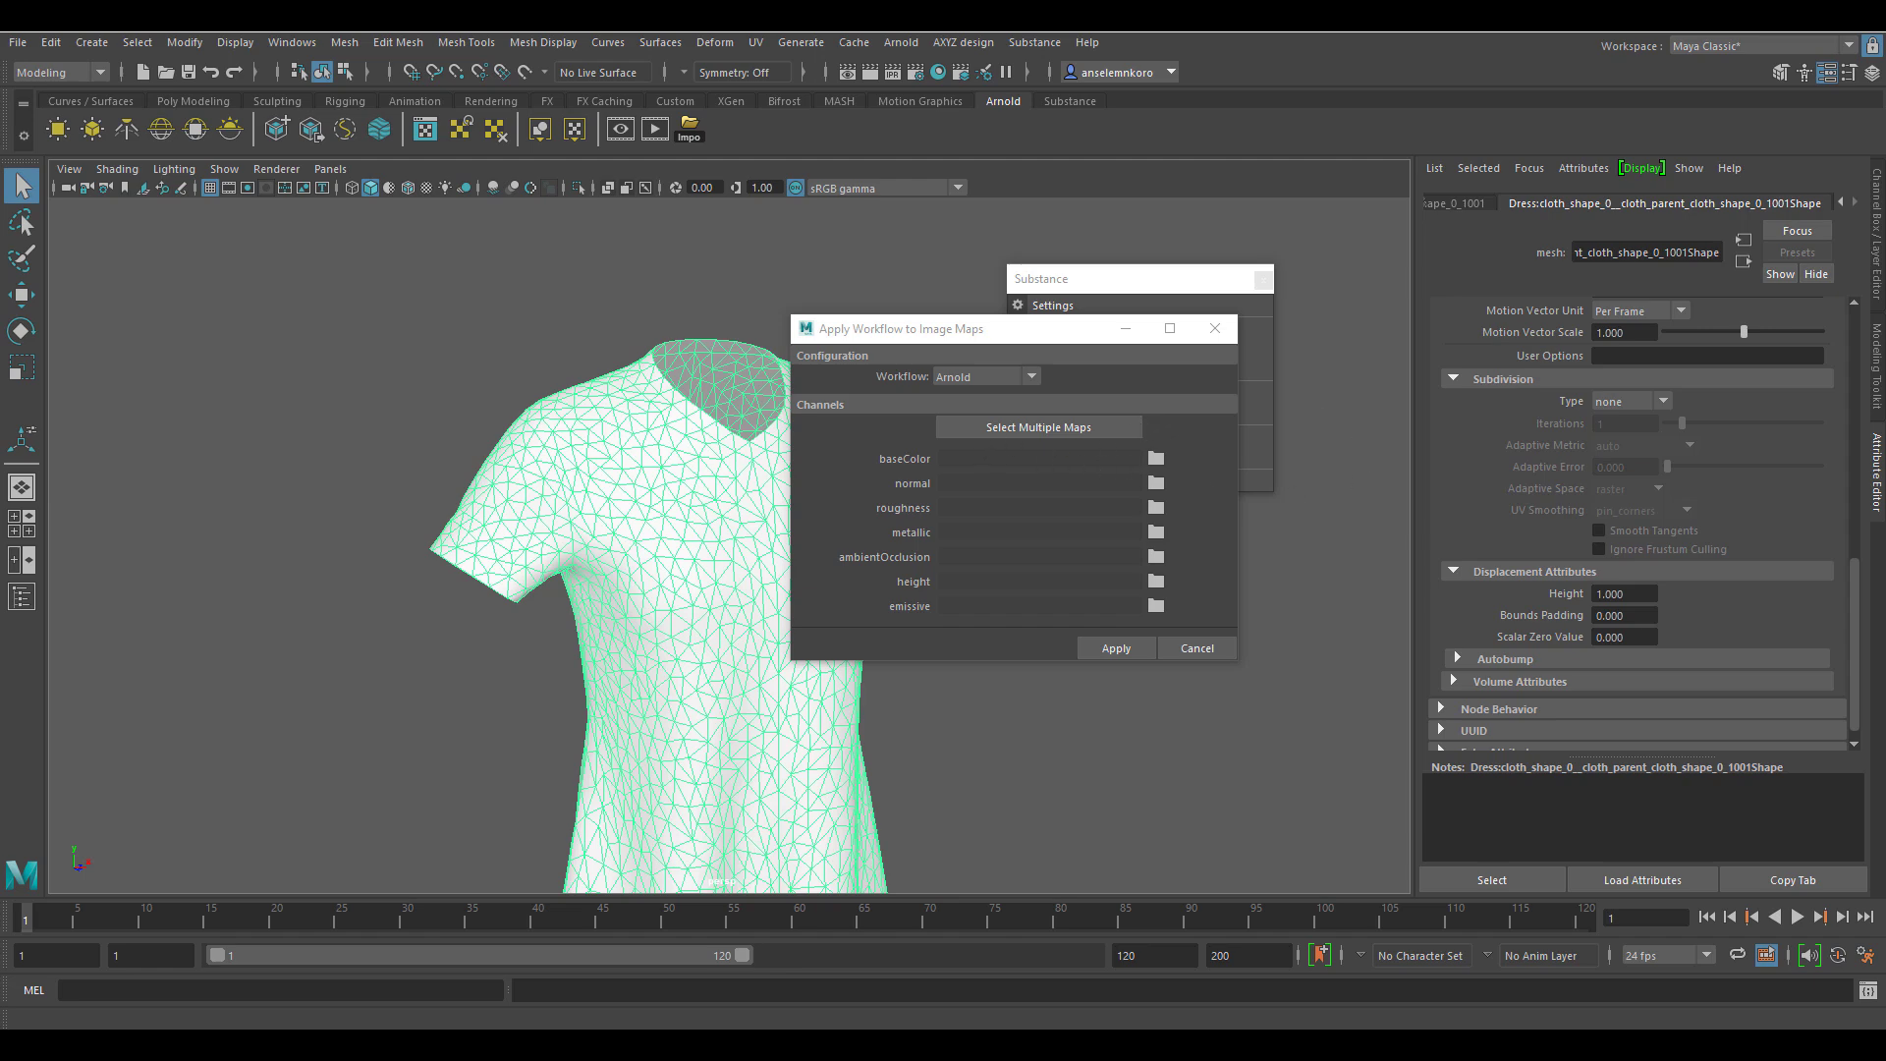
{"action": "left_click_drag", "start_coordinate": [887, 556], "coordinate": [870, 339]}
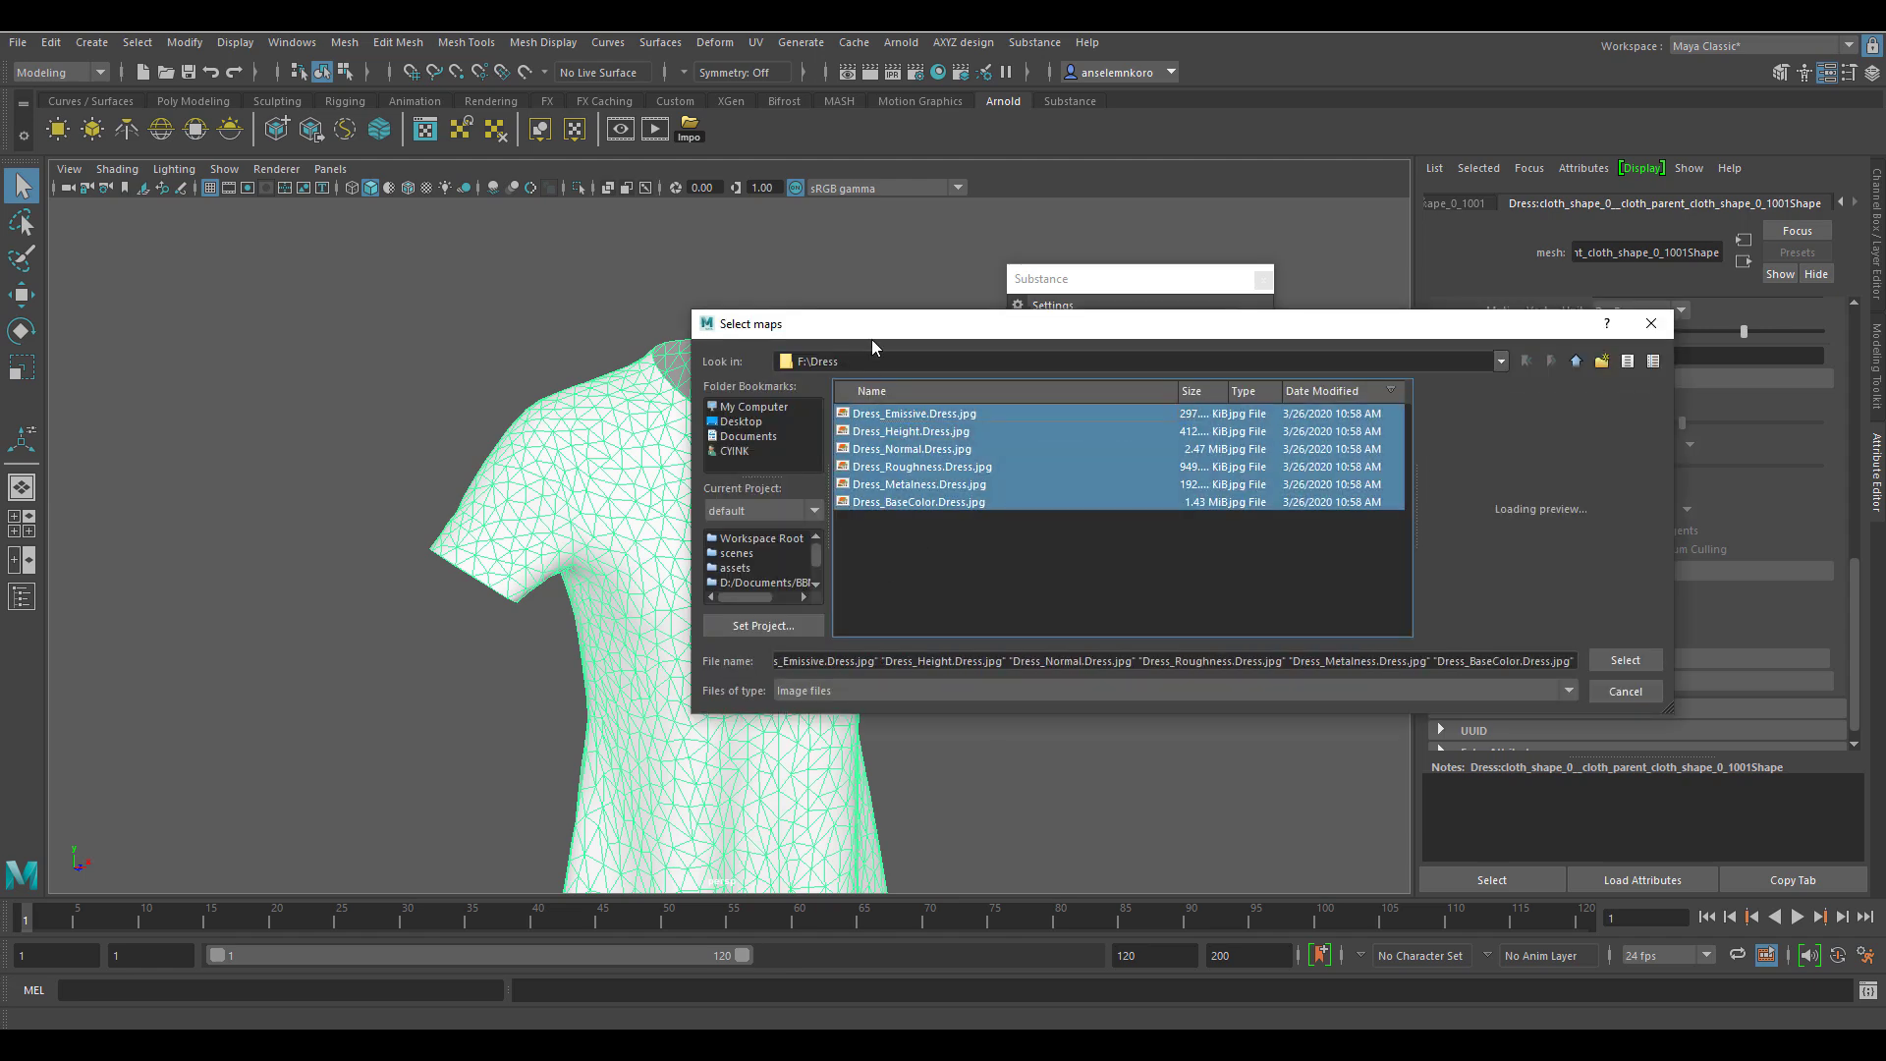
{"action": "left_click", "coordinate": [1625, 661]}
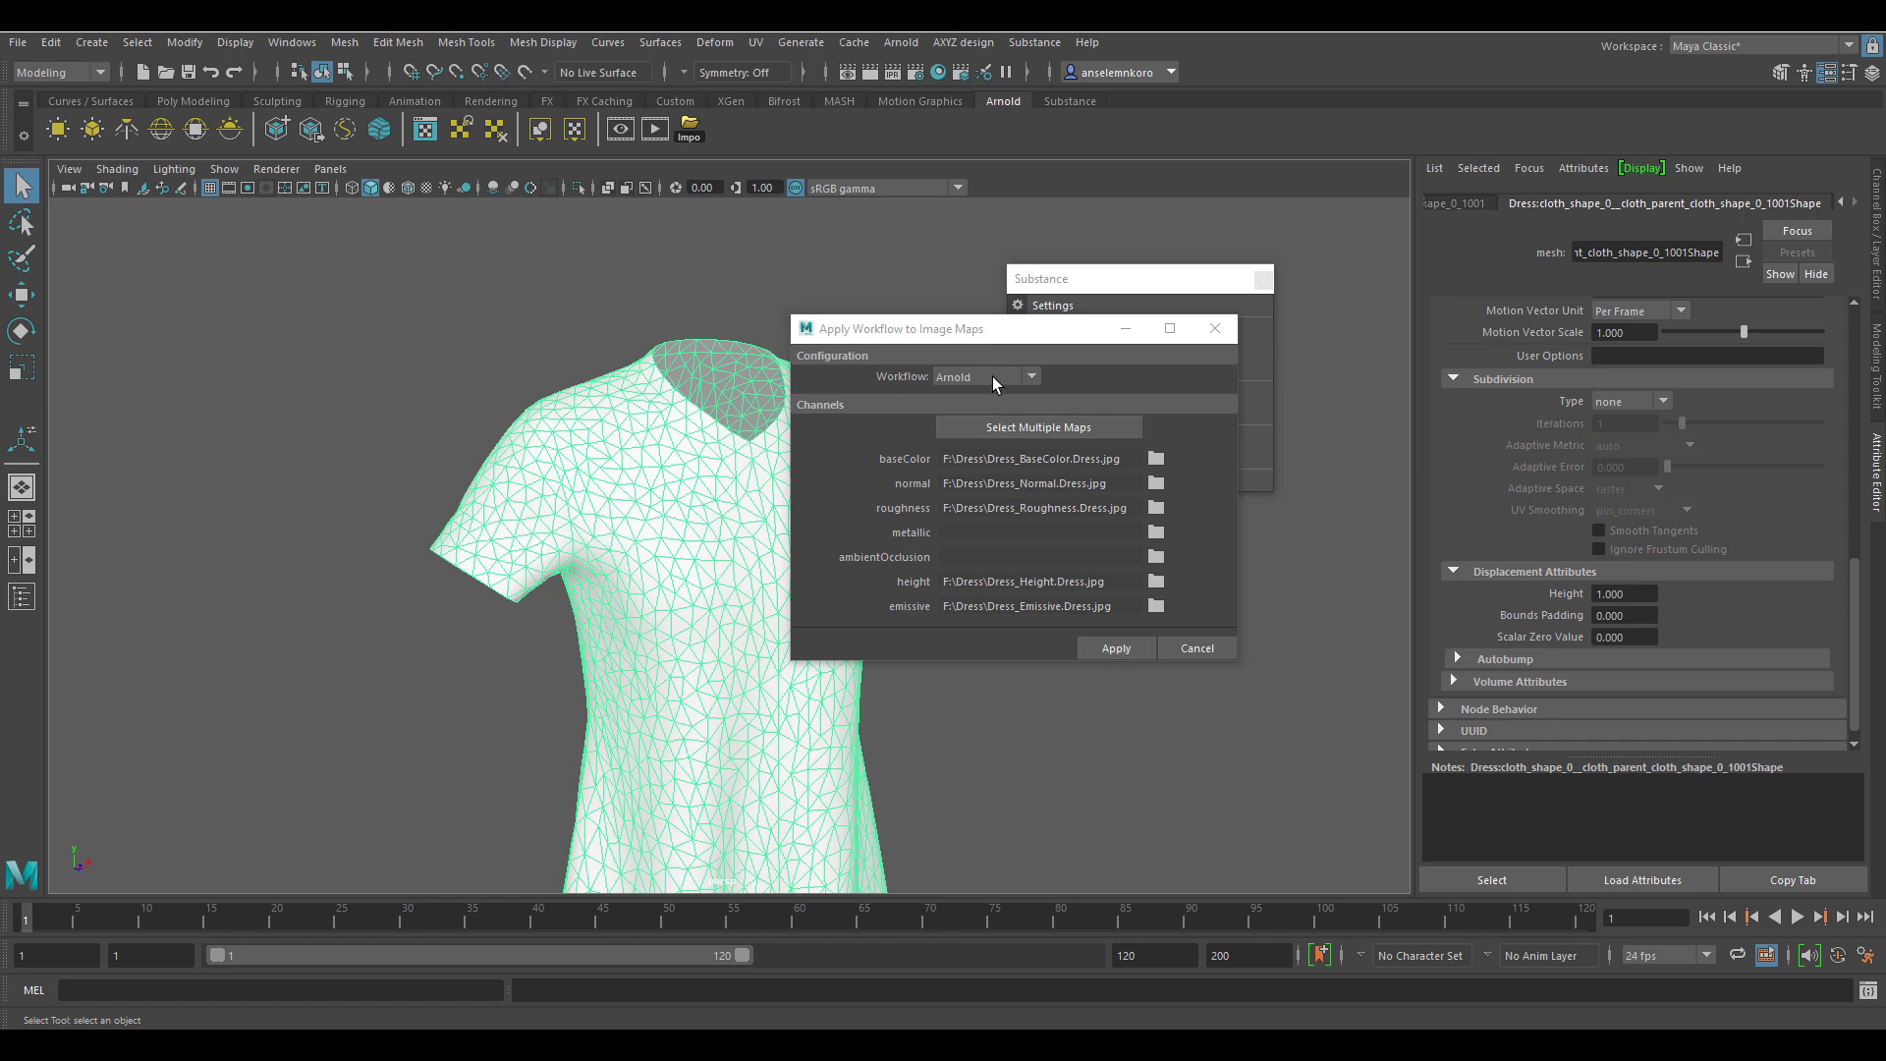
{"action": "left_click", "coordinate": [1110, 648]}
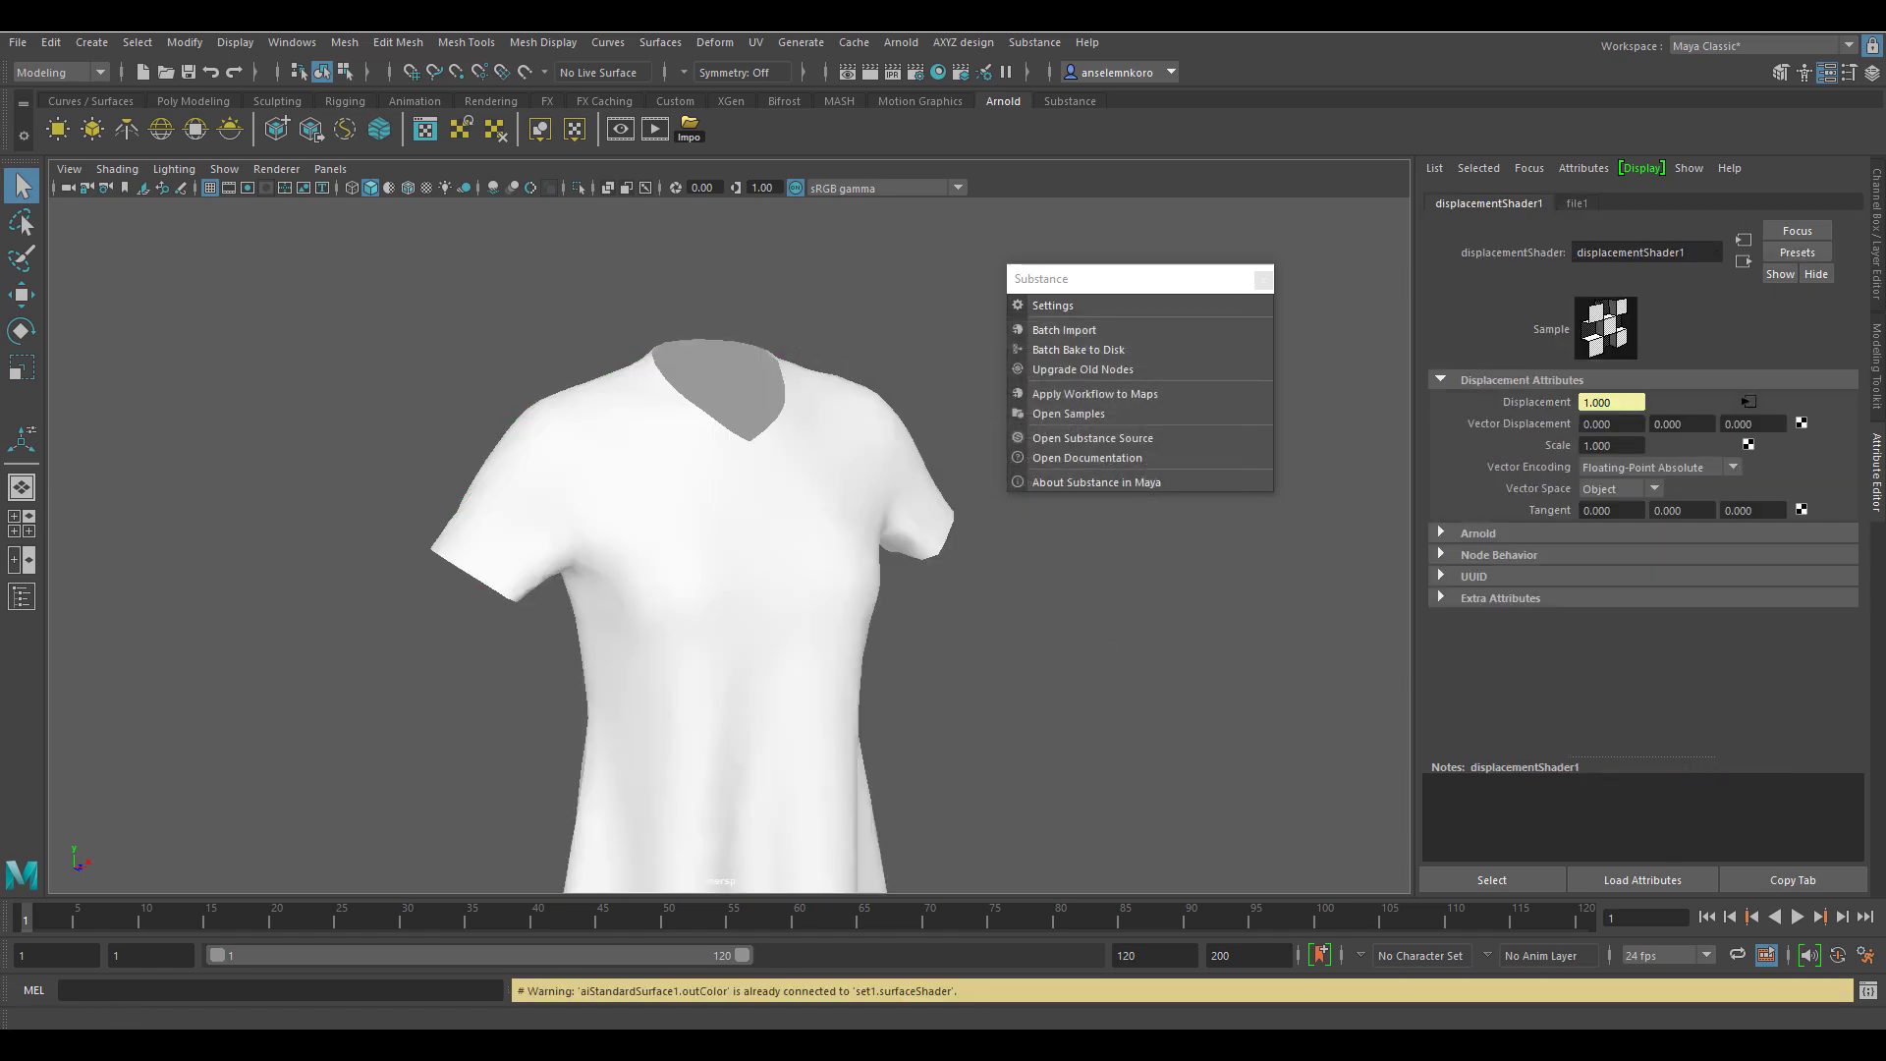
Step: Inspect the dress's Arnold shader network with its texture nodes in the Hypershade graph
{"action": "left_click_drag", "start_coordinate": [1560, 659], "coordinate": [693, 210]}
{"action": "scroll", "coordinate": [1128, 910], "scroll_direction": "down", "scroll_amount": 7}
{"action": "scroll", "coordinate": [941, 874], "scroll_direction": "up", "scroll_amount": 3}
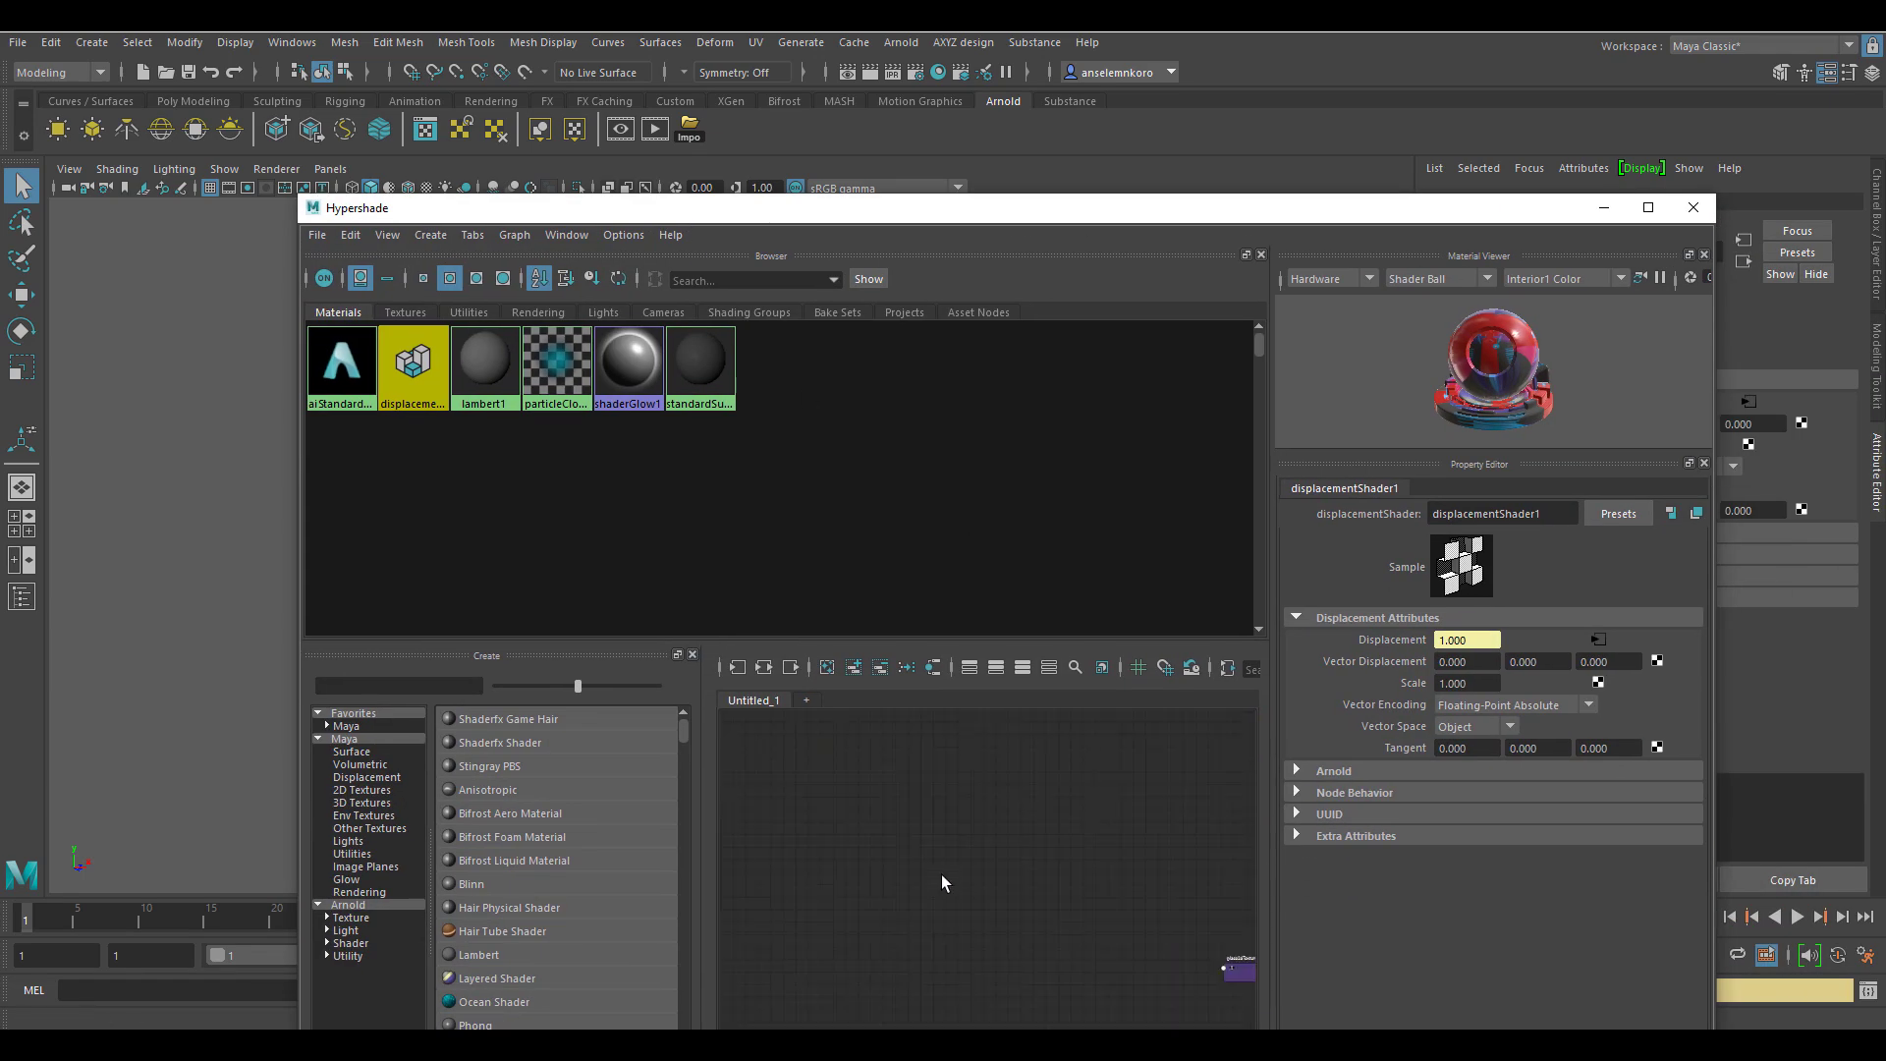
{"action": "scroll", "coordinate": [835, 816], "scroll_direction": "up", "scroll_amount": 8}
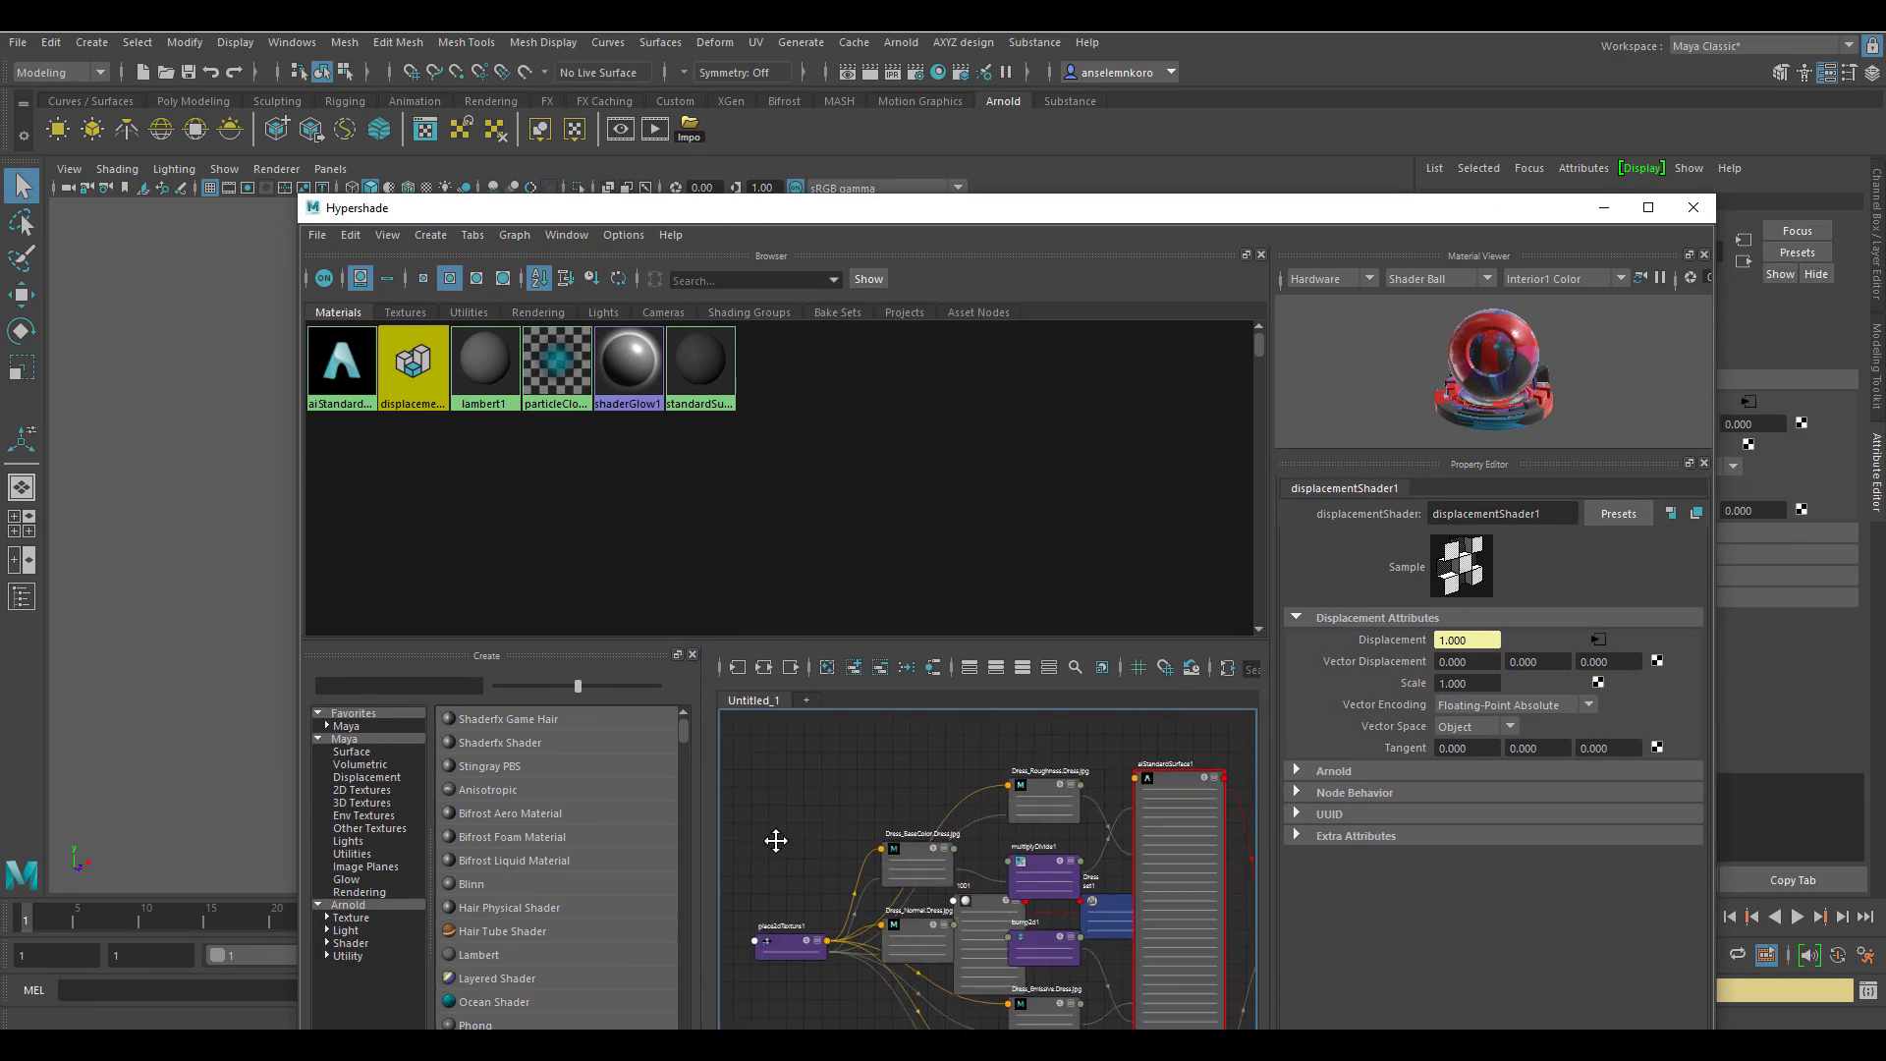
{"action": "middle_click_drag", "start_coordinate": [756, 819], "coordinate": [696, 757], "text": "alt"}
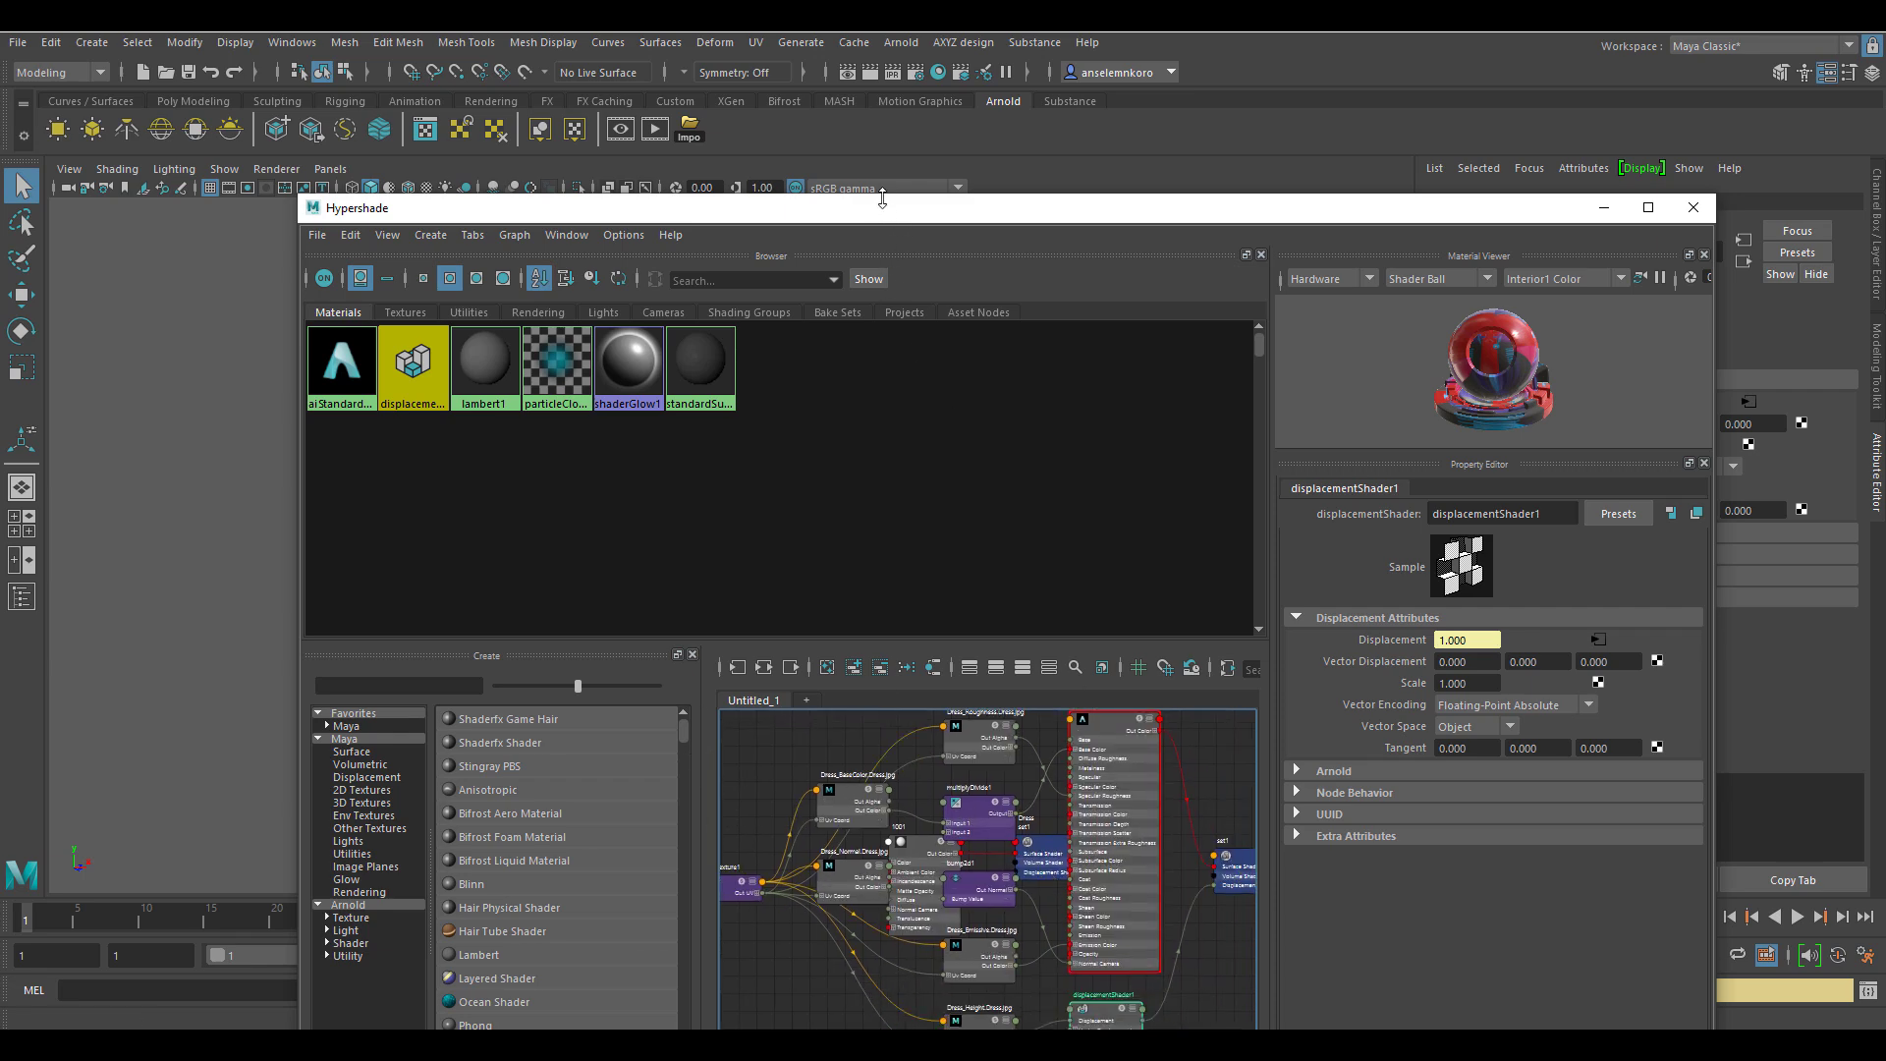
Step: Assign aiStandardSurface1 to the dress, turn on textured display, and view the dress from several angles
{"action": "left_click_drag", "start_coordinate": [931, 217], "coordinate": [1647, 376]}
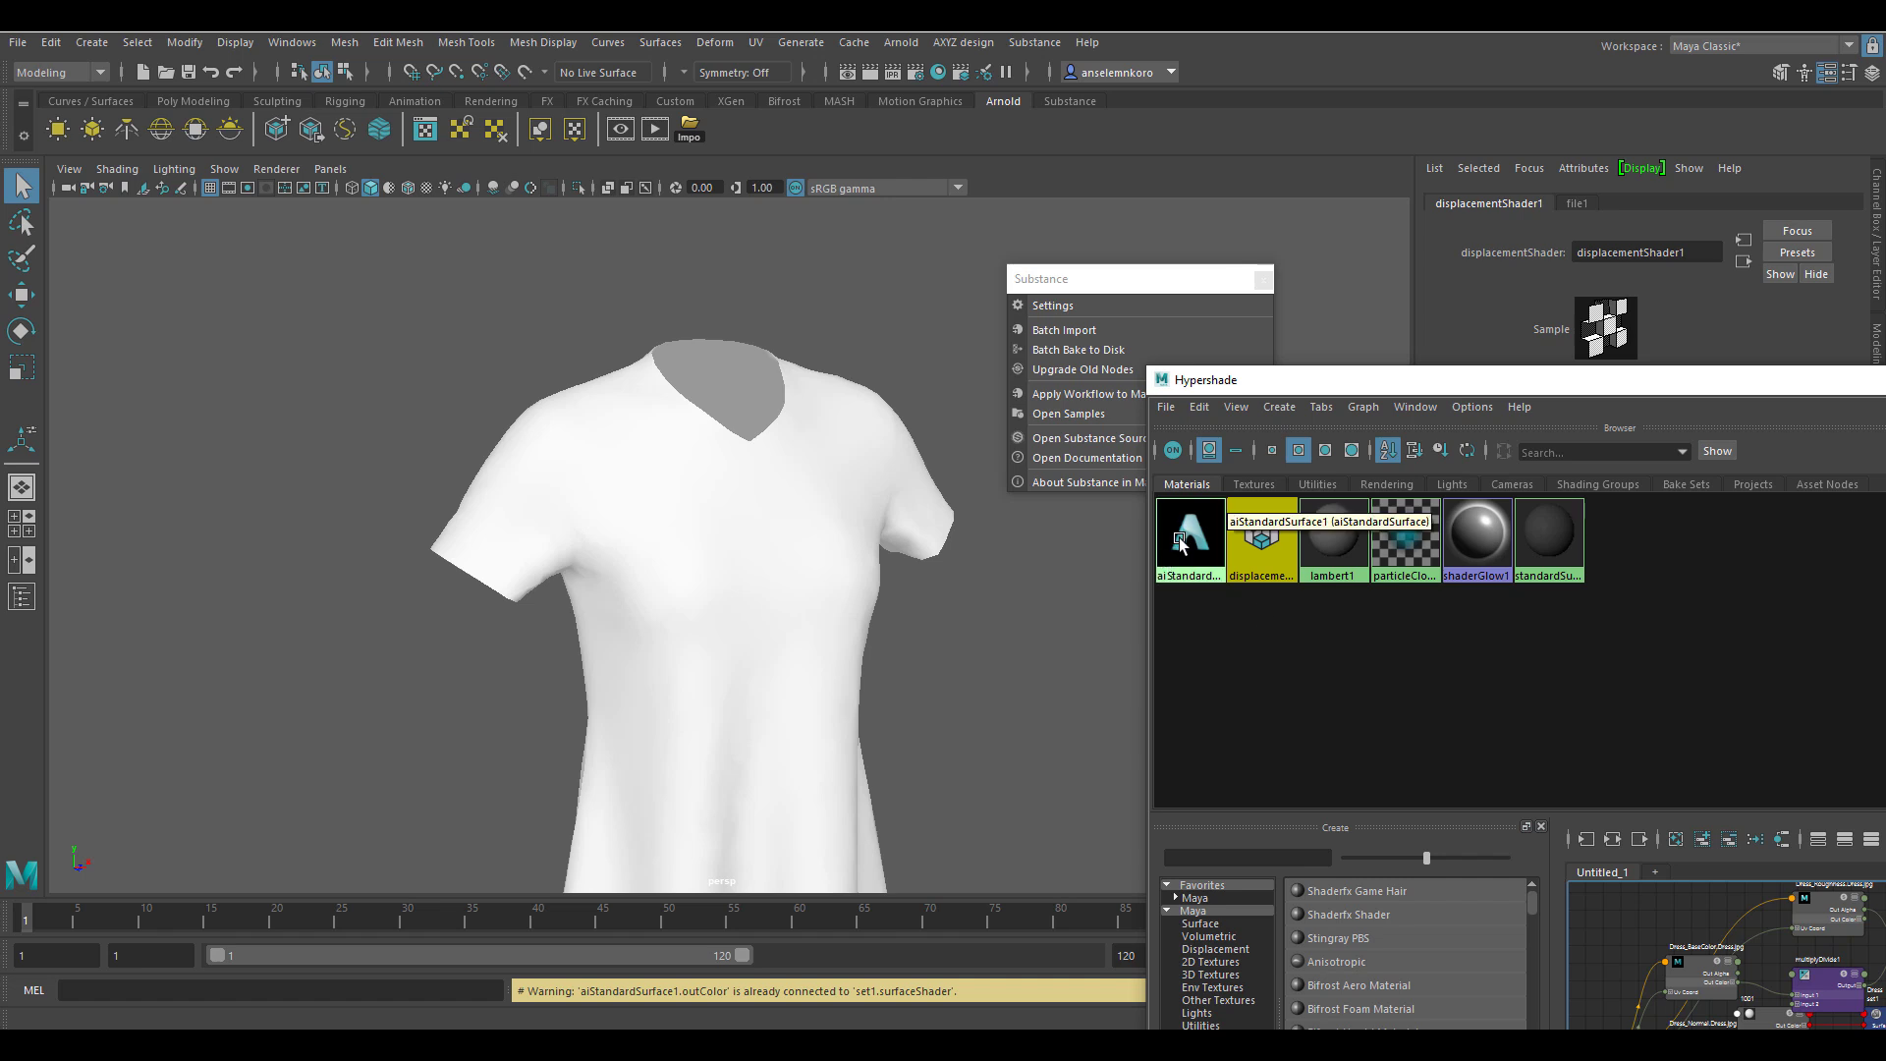
{"action": "left_click_drag", "start_coordinate": [1190, 535], "coordinate": [607, 535]}
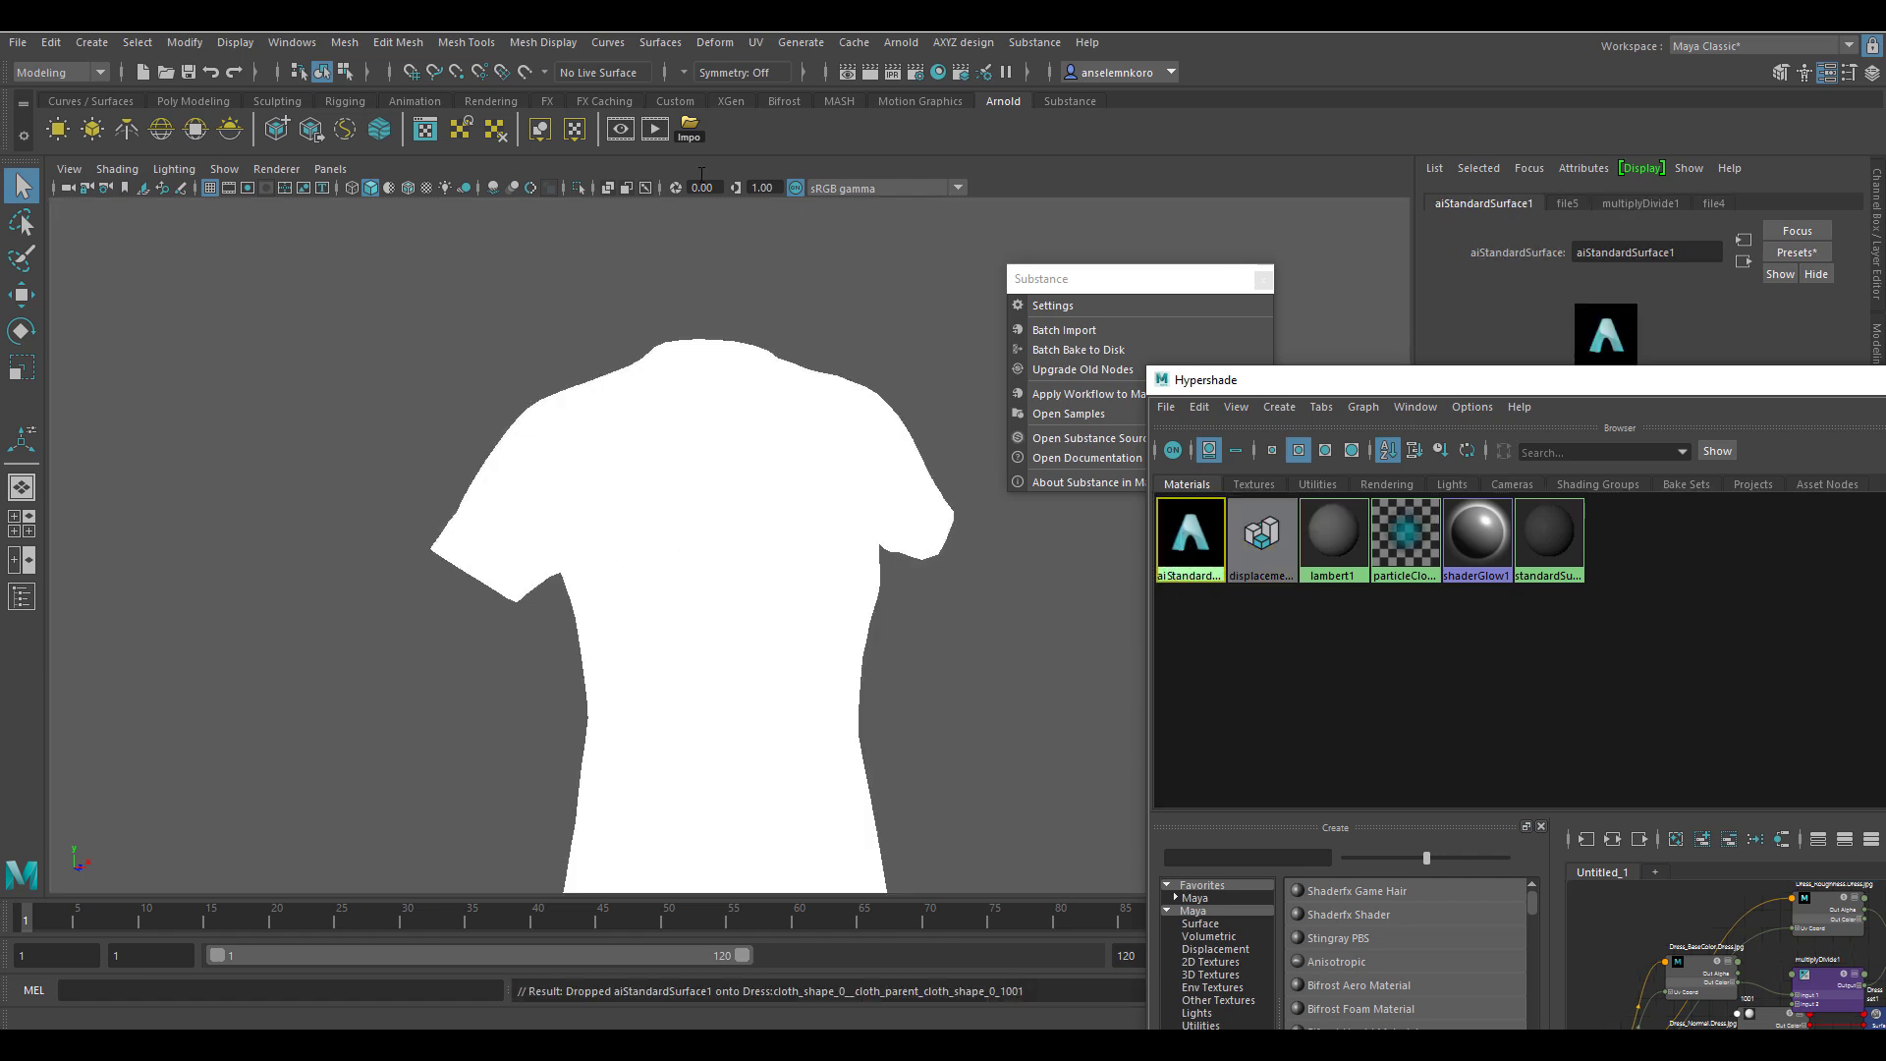
{"action": "left_click", "coordinate": [423, 188]}
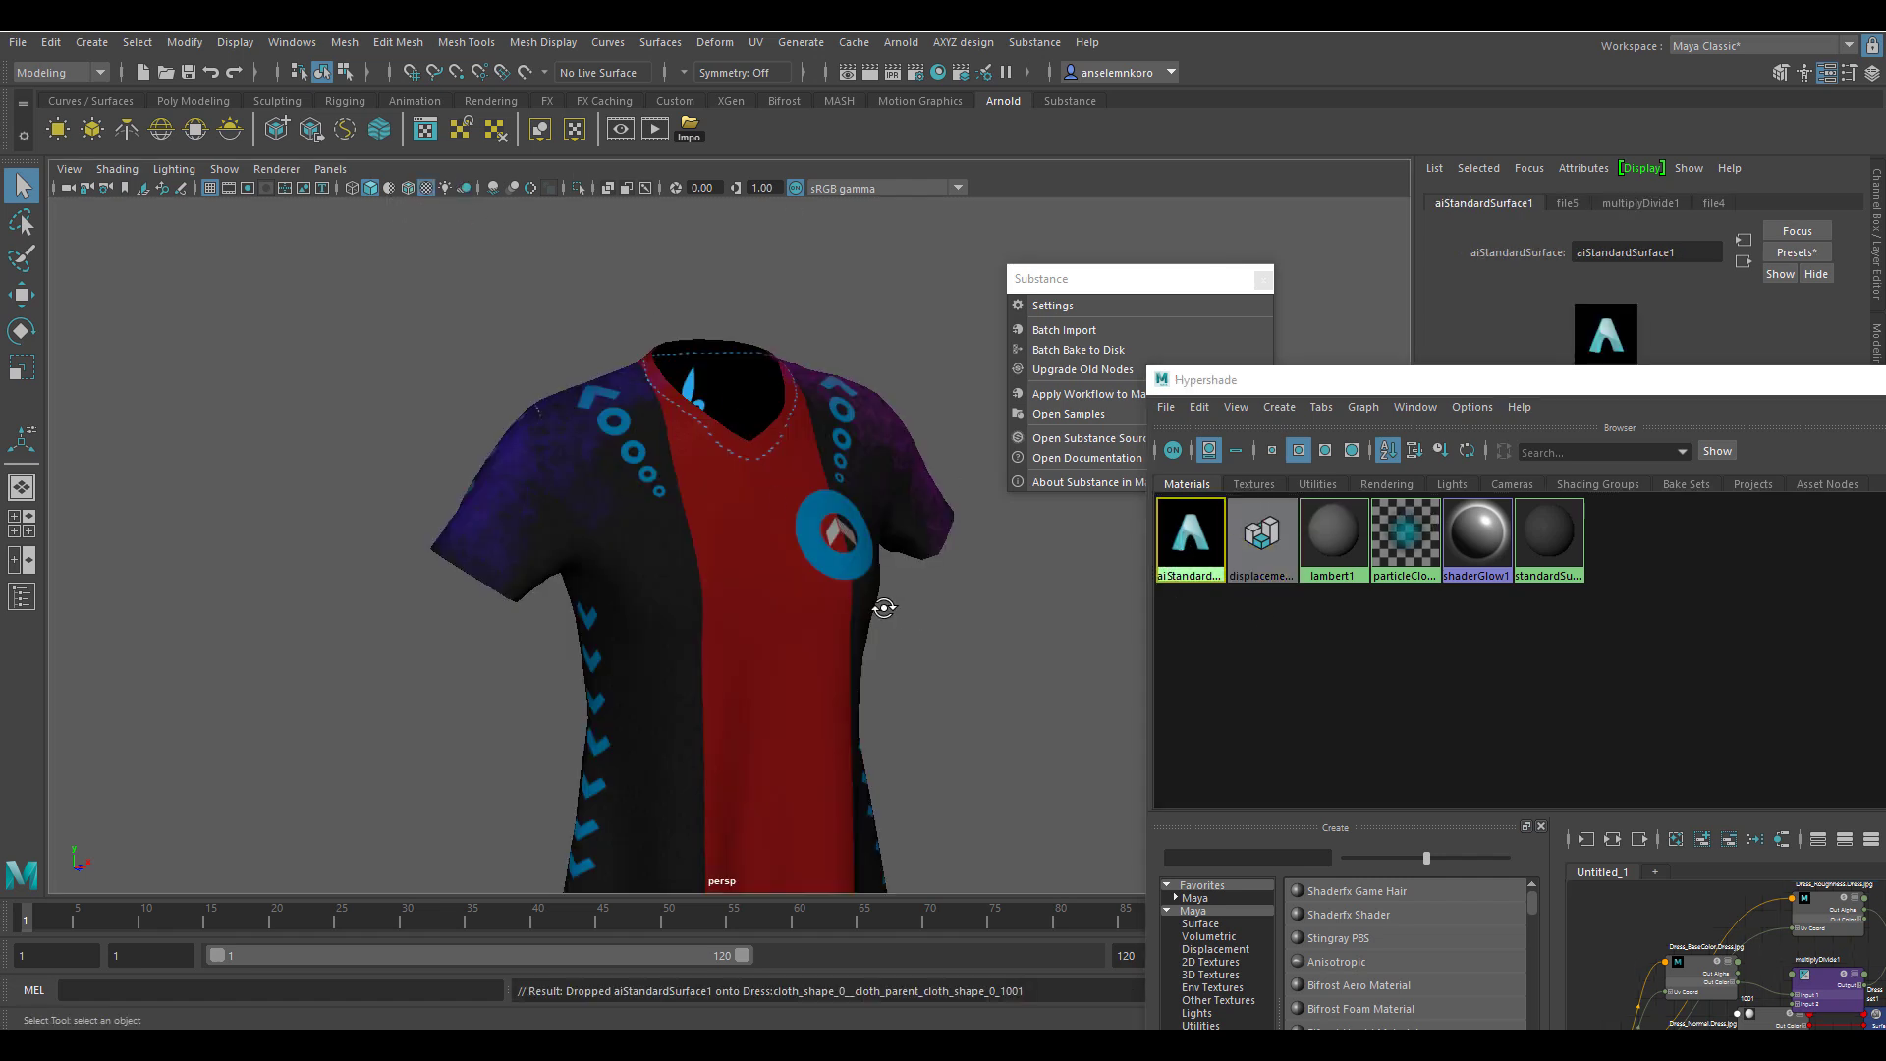
{"action": "mouse_move", "coordinate": [884, 607]}
{"action": "left_mouse_down", "text": "alt"}
{"action": "mouse_move", "coordinate": [339, 604]}
{"action": "mouse_move", "coordinate": [370, 623]}
{"action": "mouse_move", "coordinate": [892, 578]}
{"action": "left_mouse_up", "text": "alt"}
{"action": "right_click_drag", "start_coordinate": [892, 577], "coordinate": [745, 609], "text": "alt"}
{"action": "left_click_drag", "start_coordinate": [744, 609], "coordinate": [687, 645], "text": "alt"}
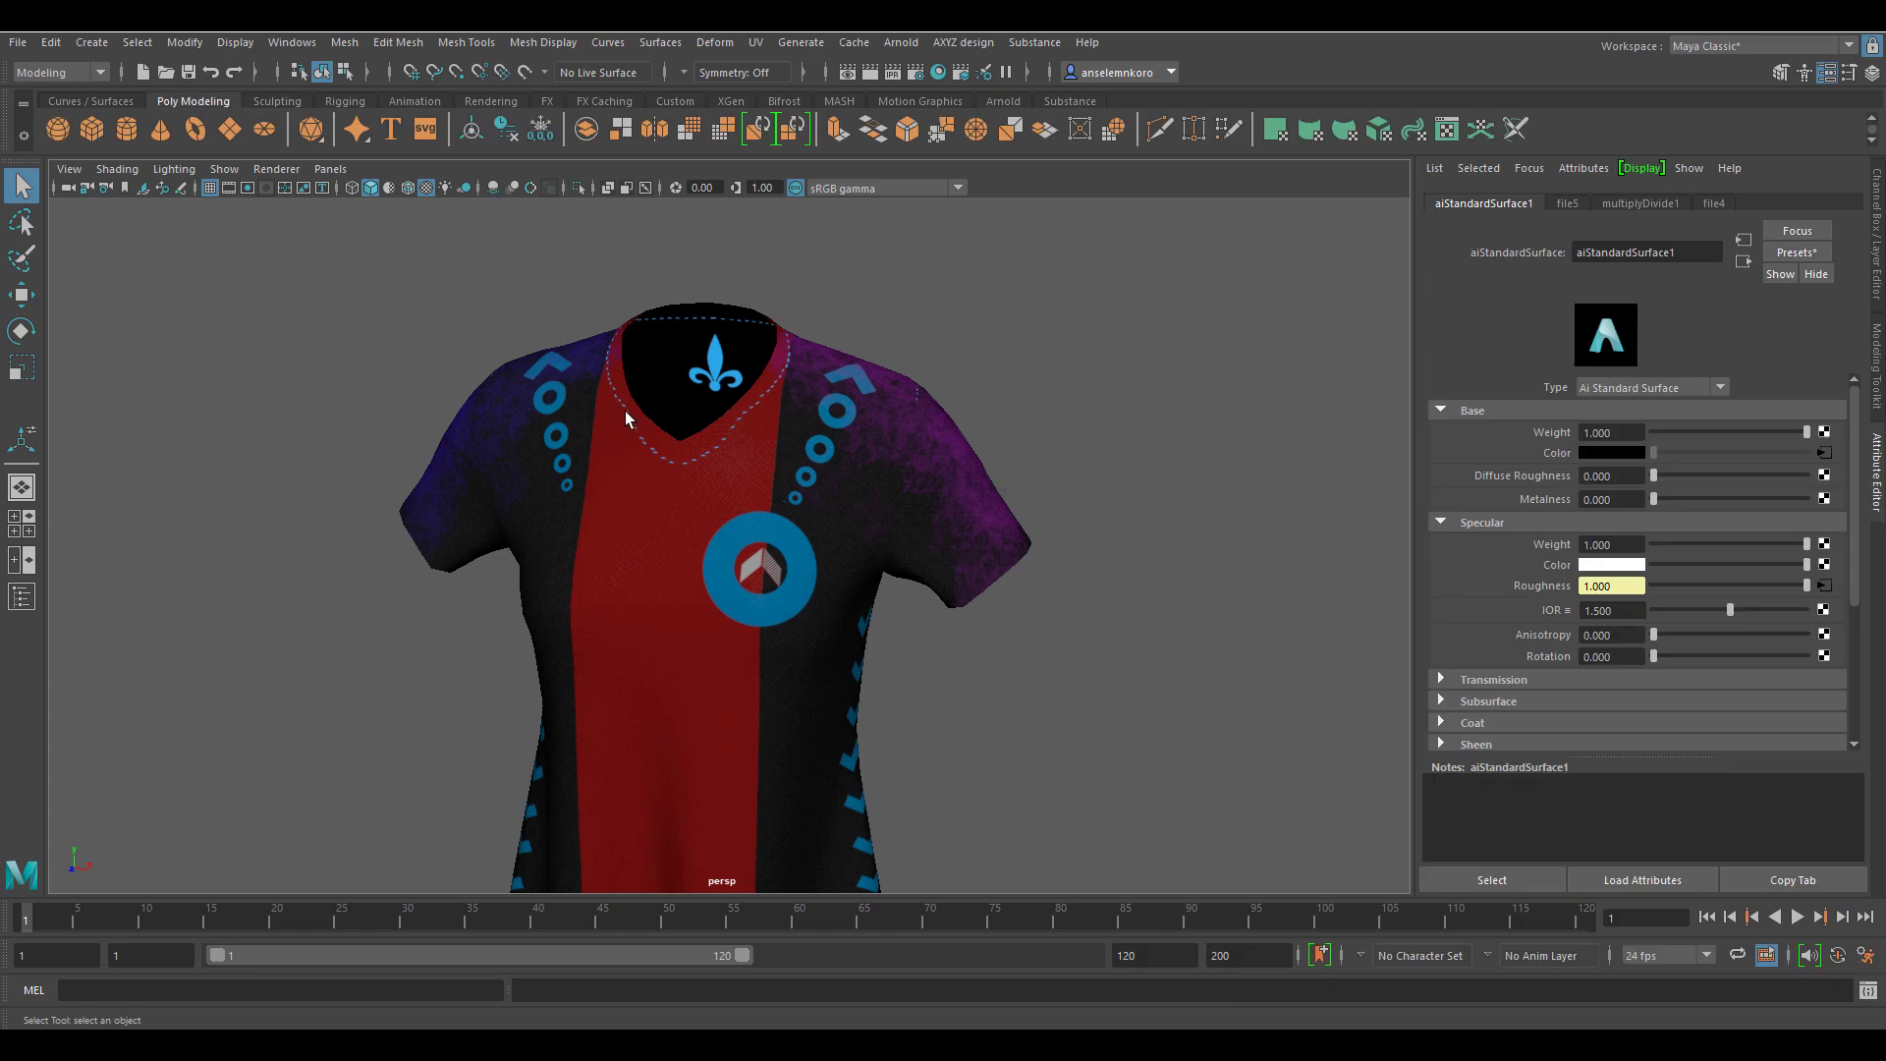
Step: Start another new scene, discarding the changes to the dress scene
{"action": "left_click", "coordinate": [18, 42]}
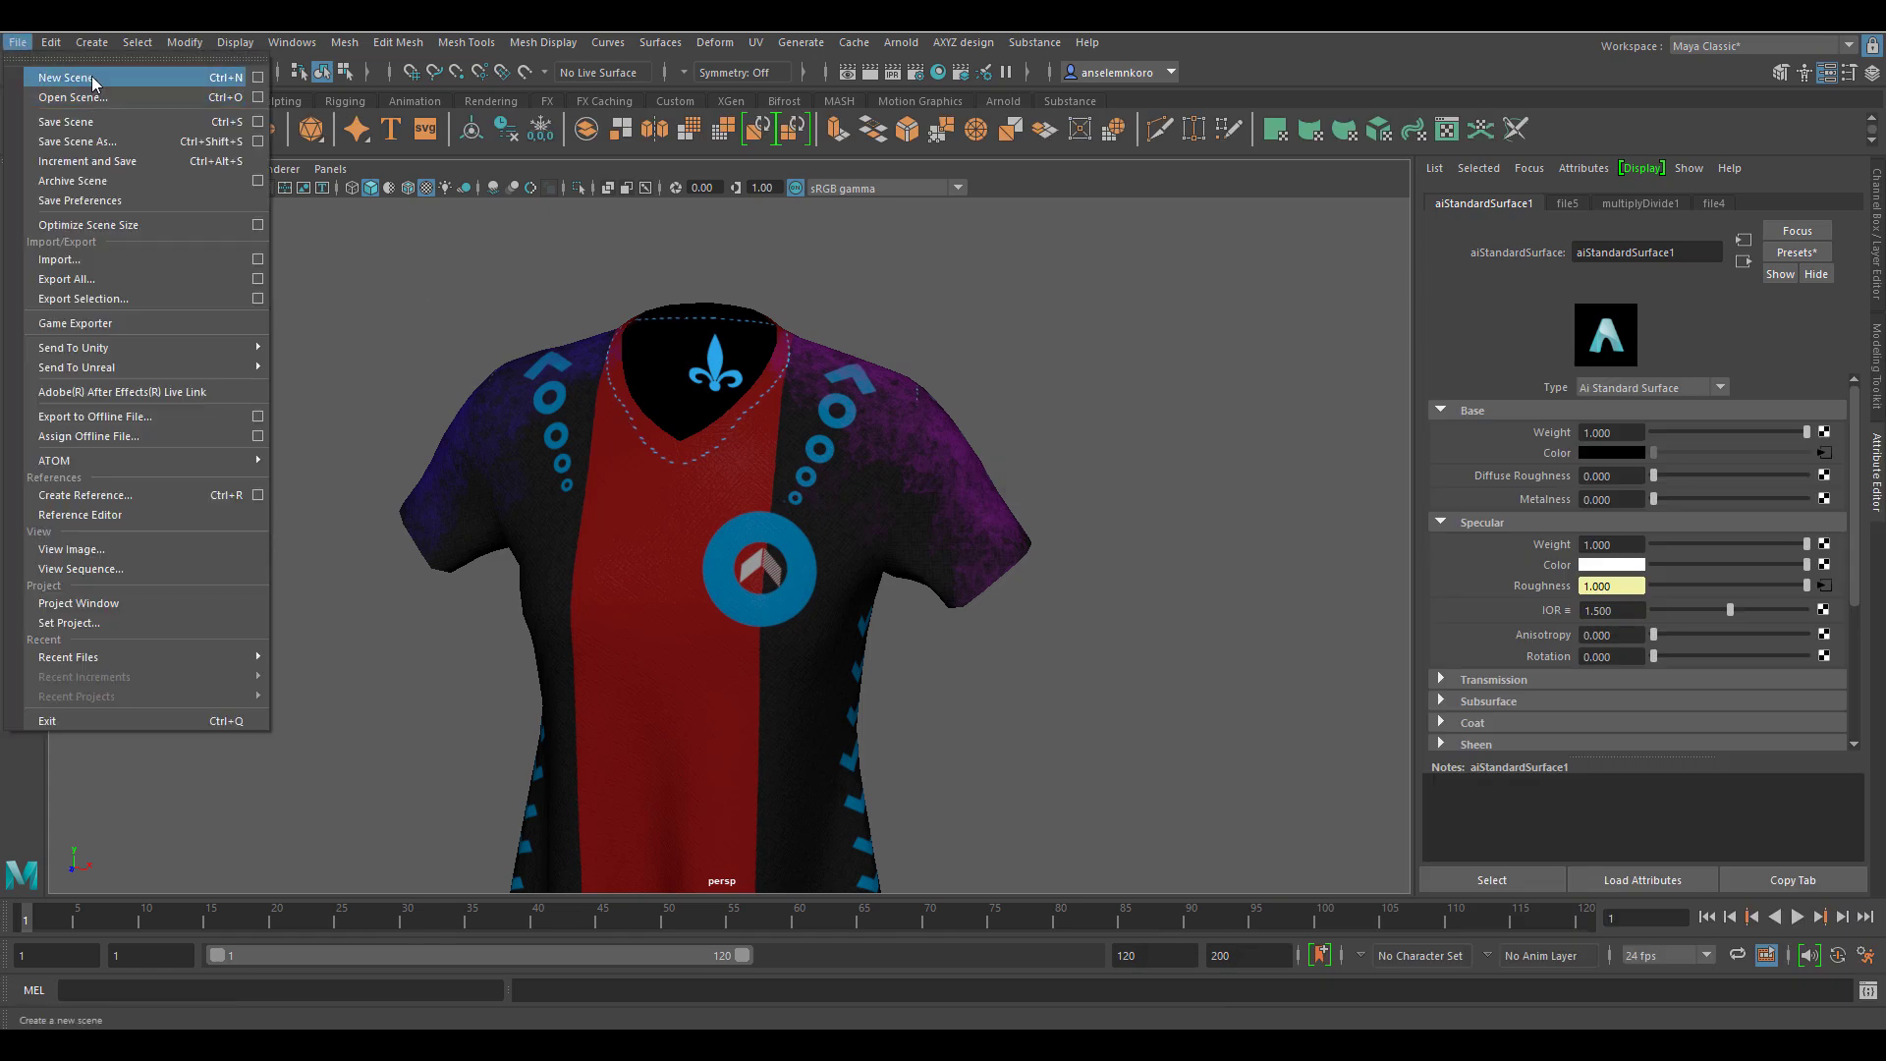
{"action": "left_click", "coordinate": [44, 70]}
{"action": "left_click", "coordinate": [943, 536]}
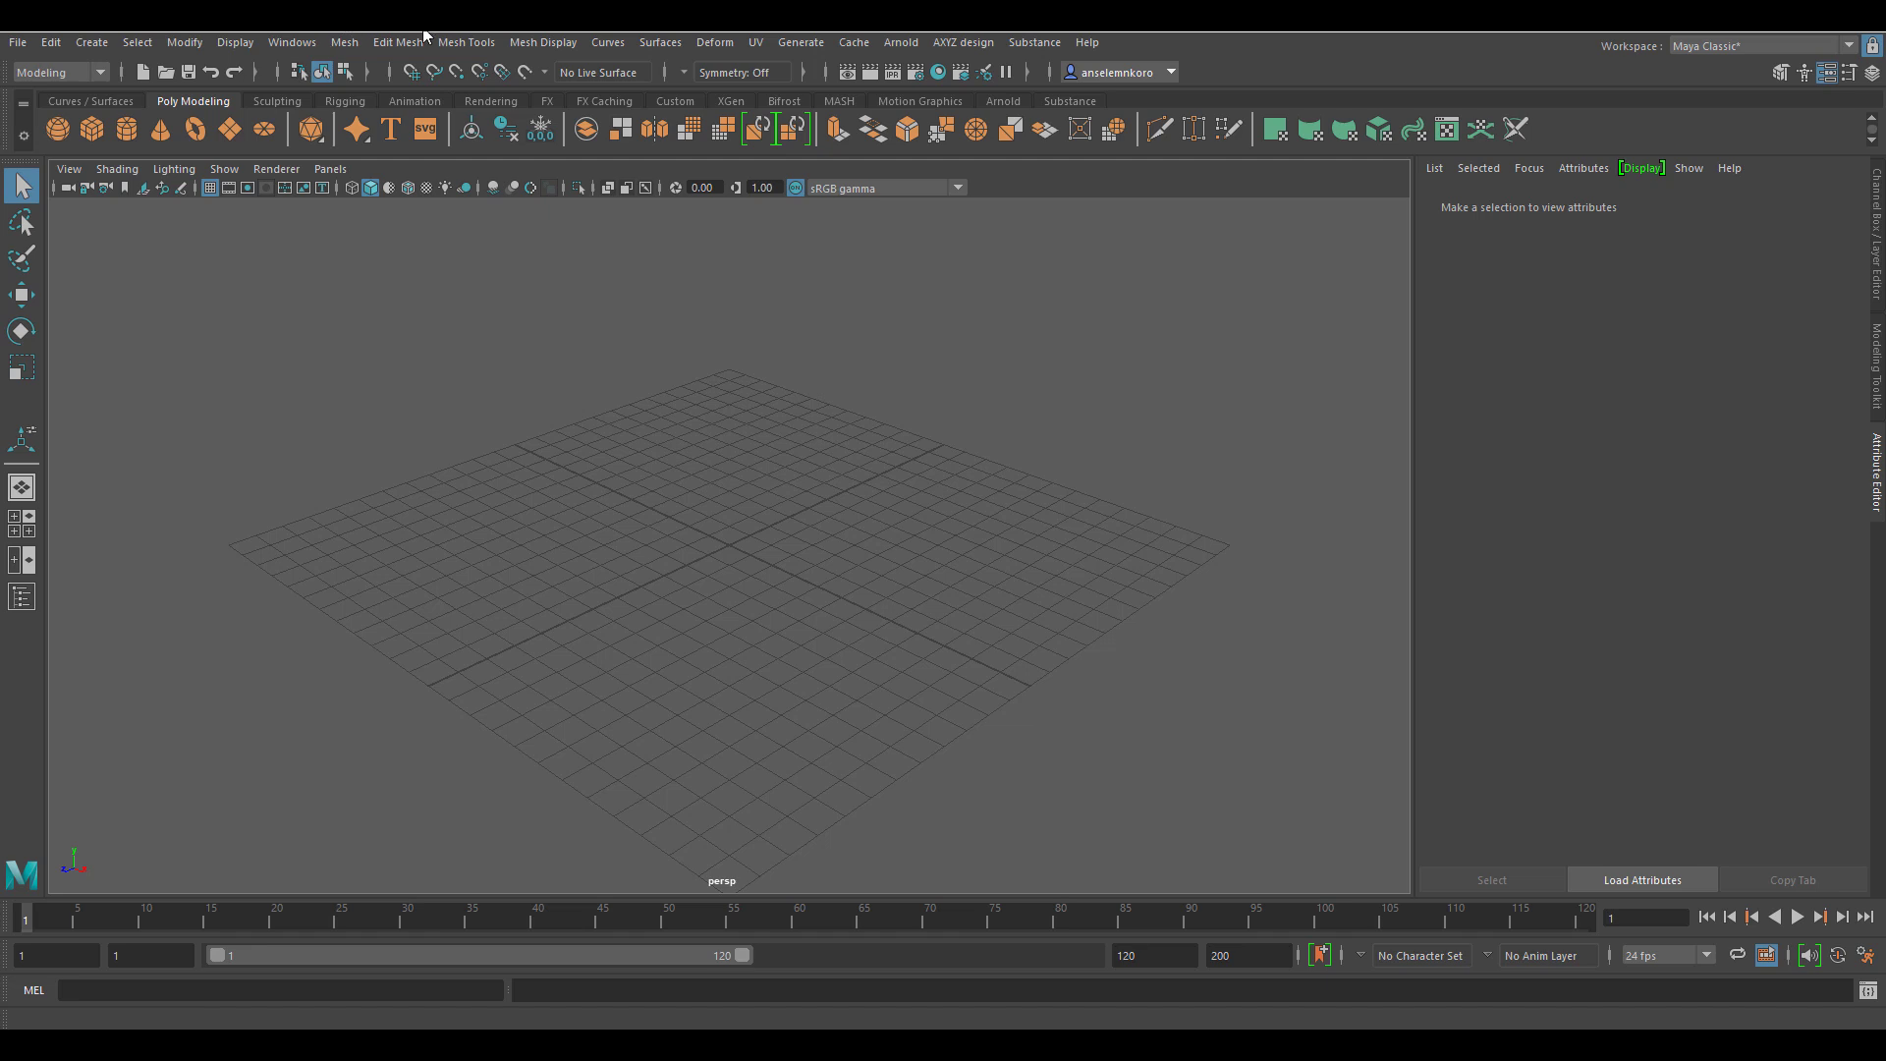
Step: Open the Motion Library and browse its list of publishers
{"action": "left_click", "coordinate": [298, 43]}
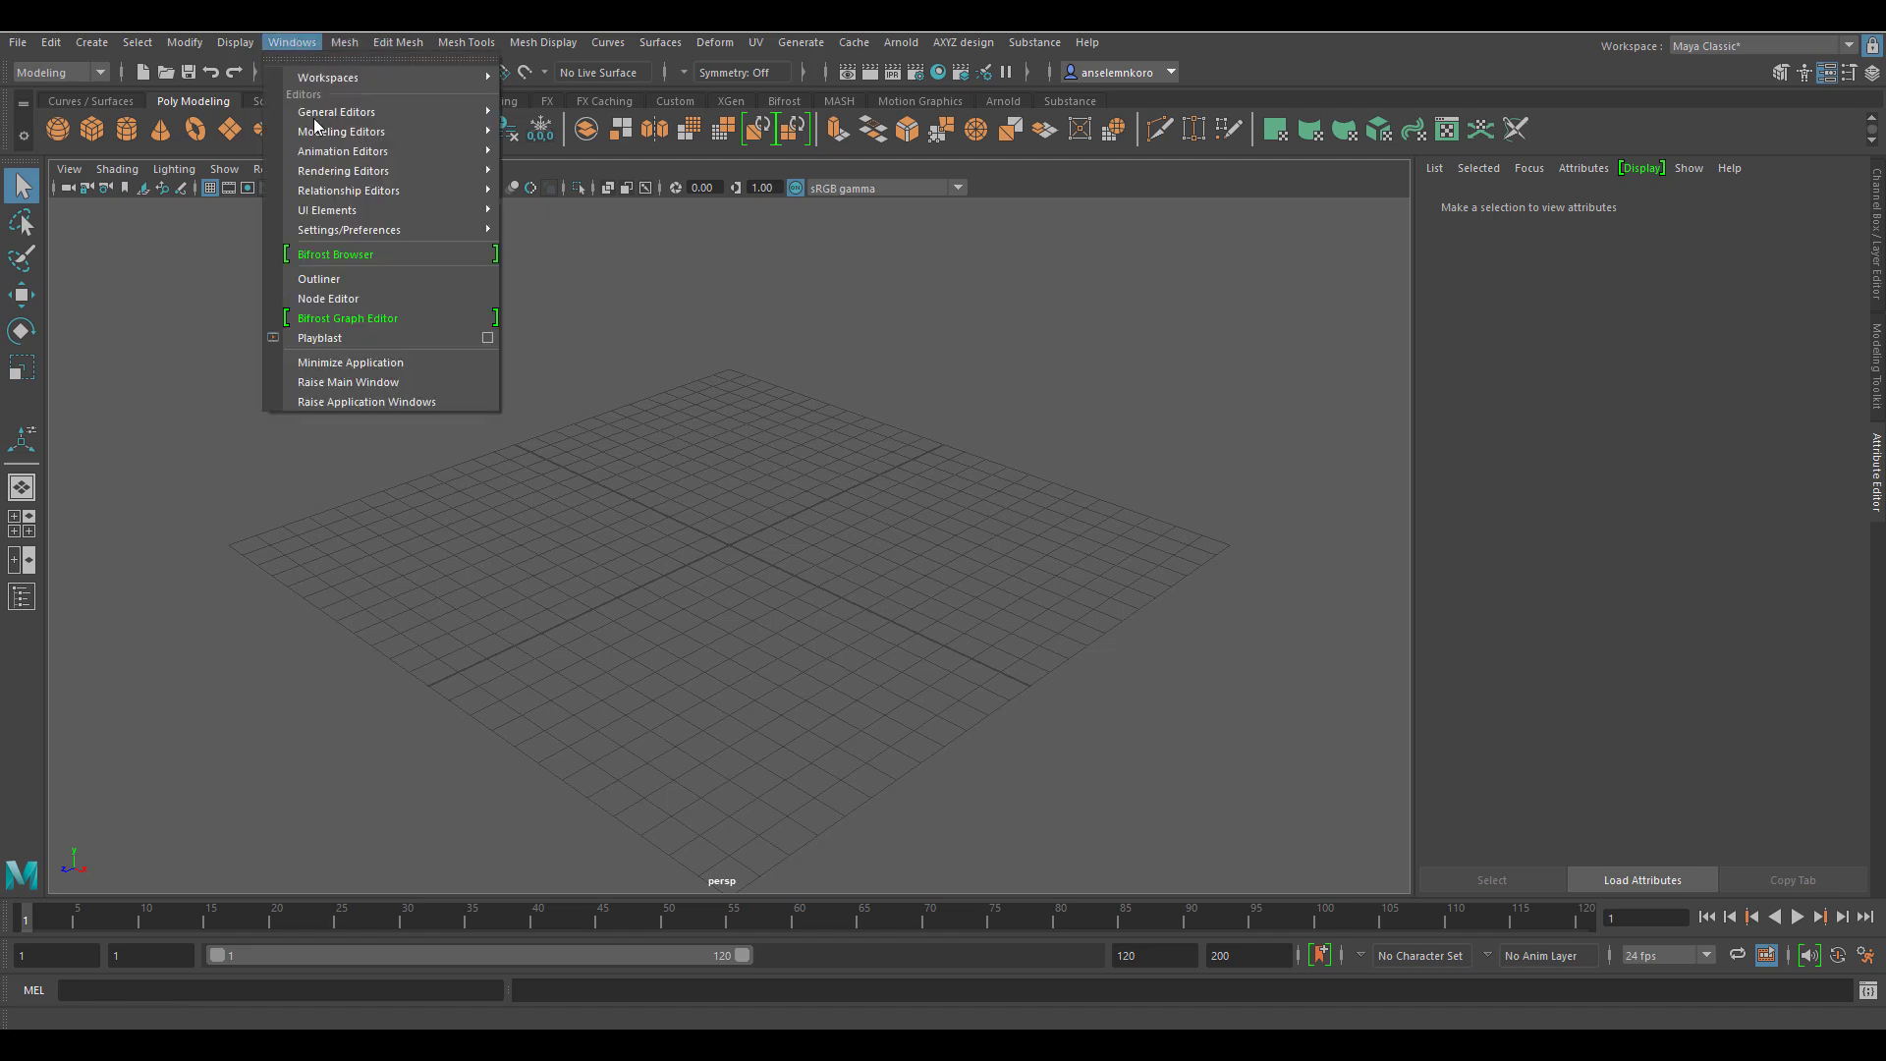
{"action": "mouse_move", "coordinate": [339, 152]}
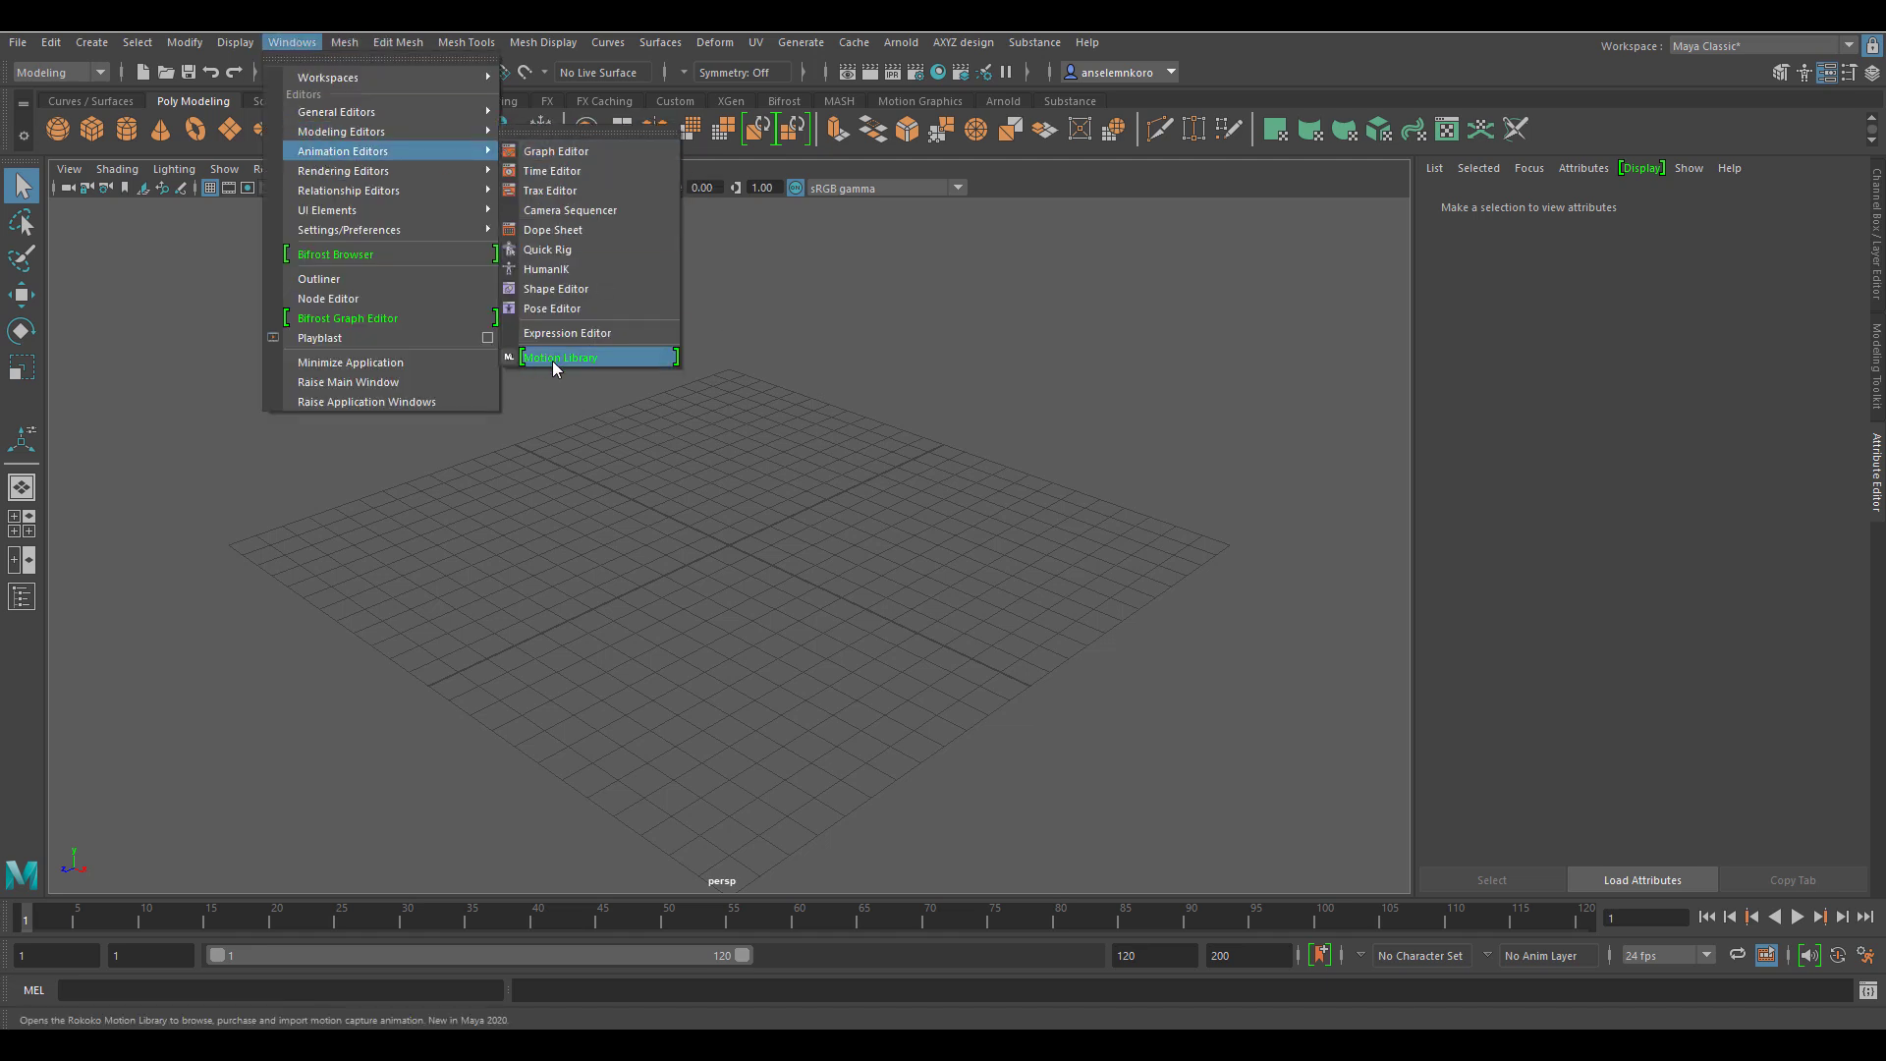
{"action": "left_click", "coordinate": [580, 357]}
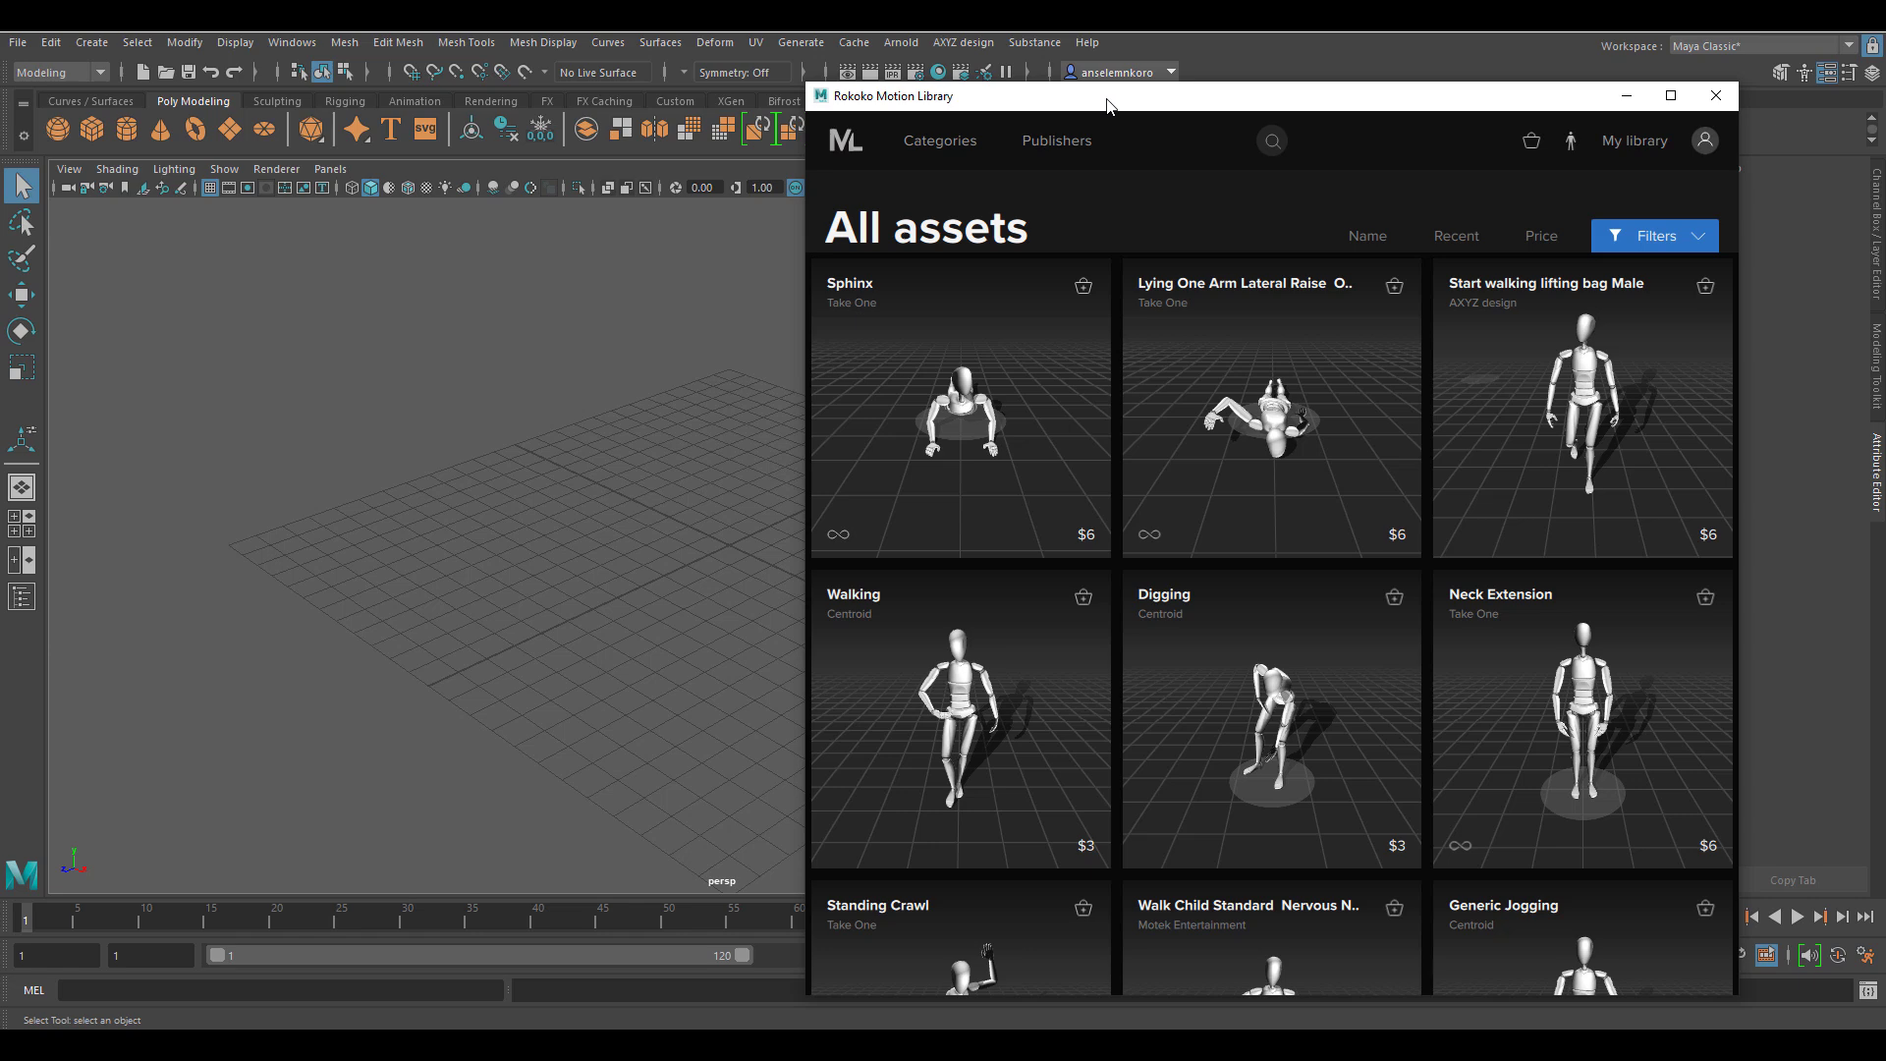
{"action": "left_click", "coordinate": [1047, 147]}
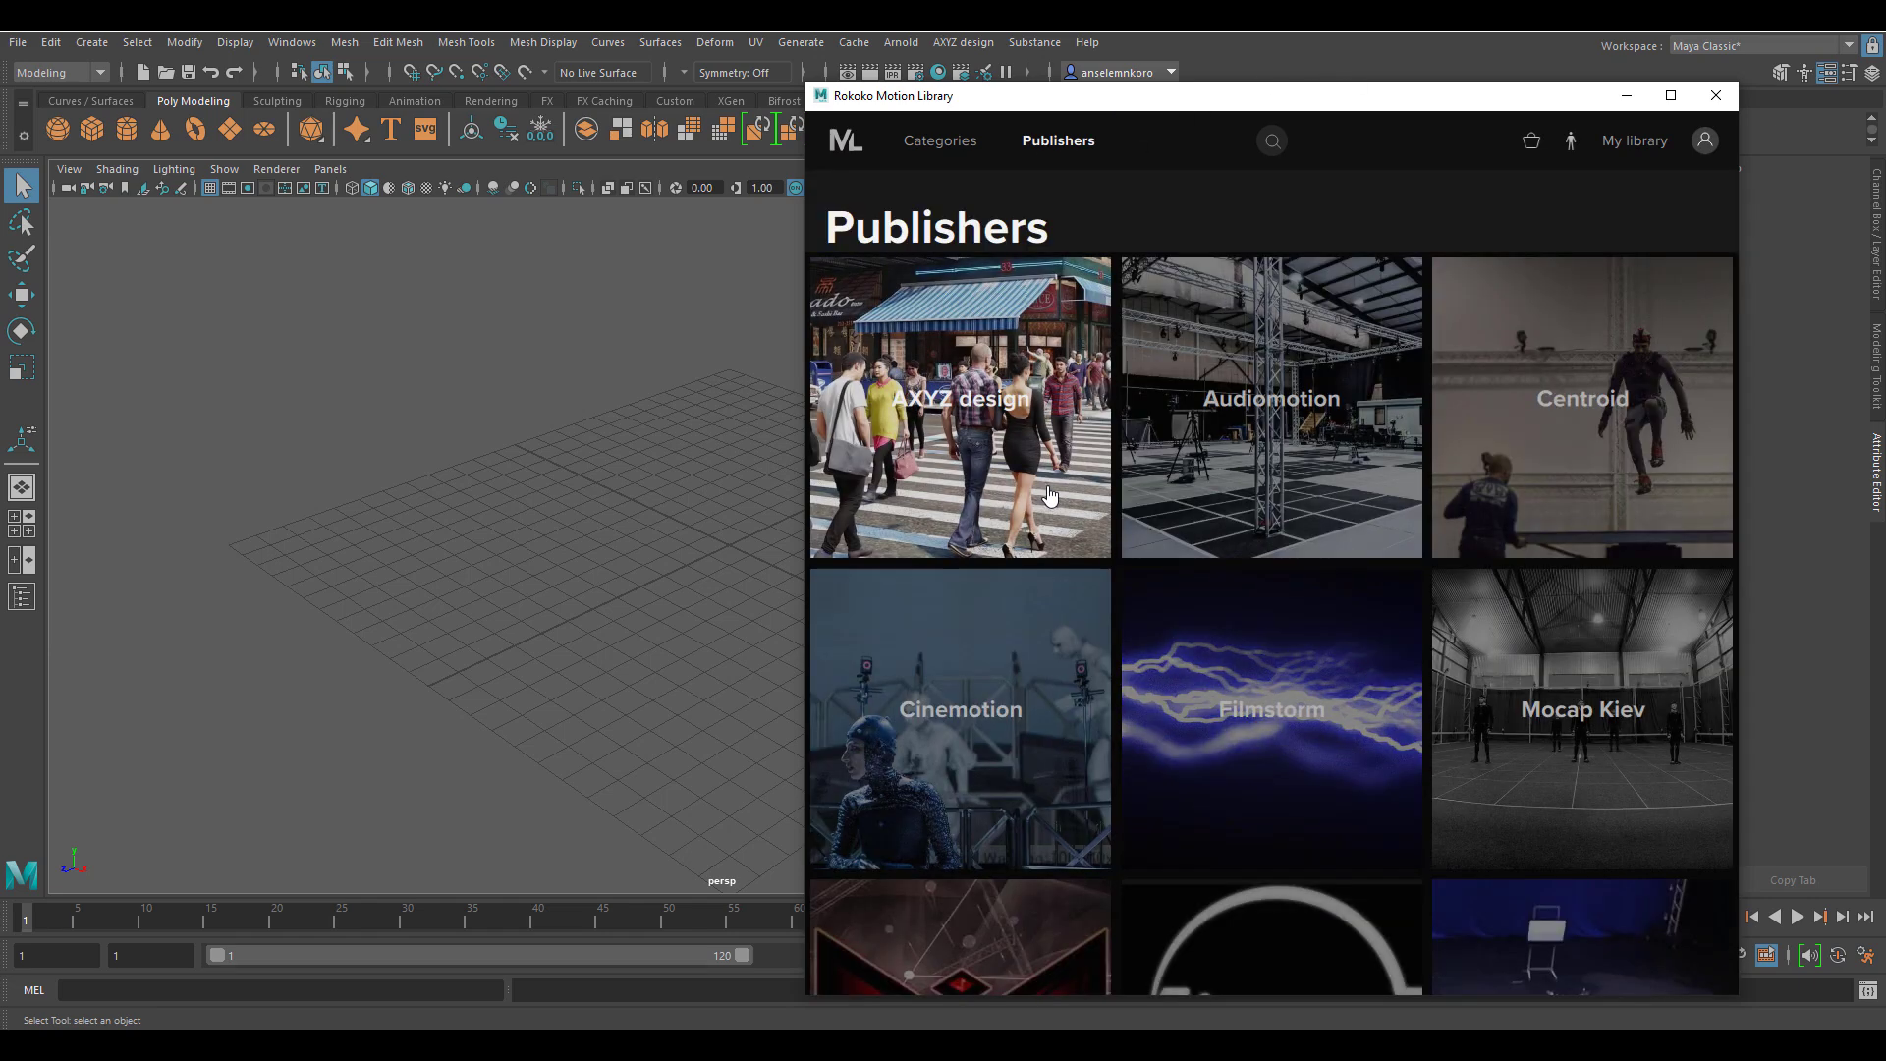
{"action": "scroll", "coordinate": [1139, 673], "scroll_direction": "down", "scroll_amount": 2}
{"action": "scroll", "coordinate": [1139, 673], "scroll_direction": "down", "scroll_amount": 5}
{"action": "scroll", "coordinate": [1140, 673], "scroll_direction": "up", "scroll_amount": 4}
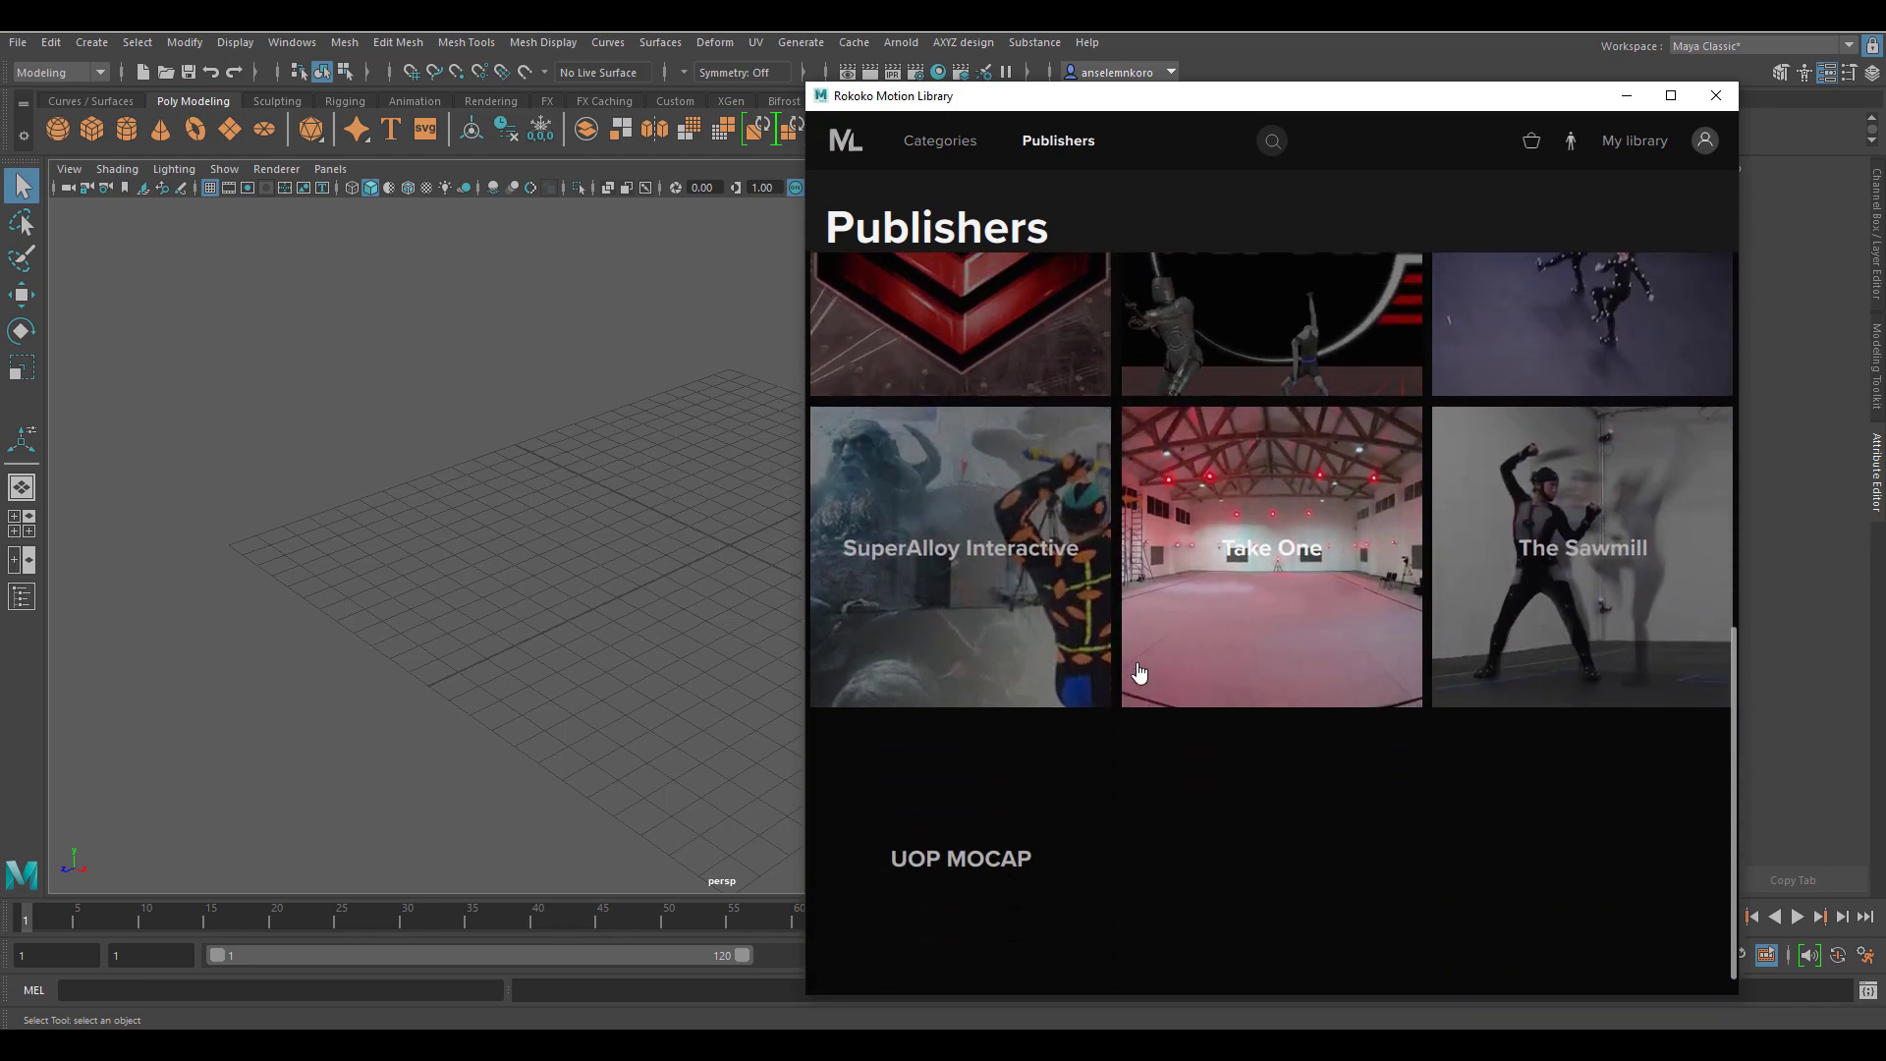
{"action": "scroll", "coordinate": [1140, 673], "scroll_direction": "up", "scroll_amount": 3}
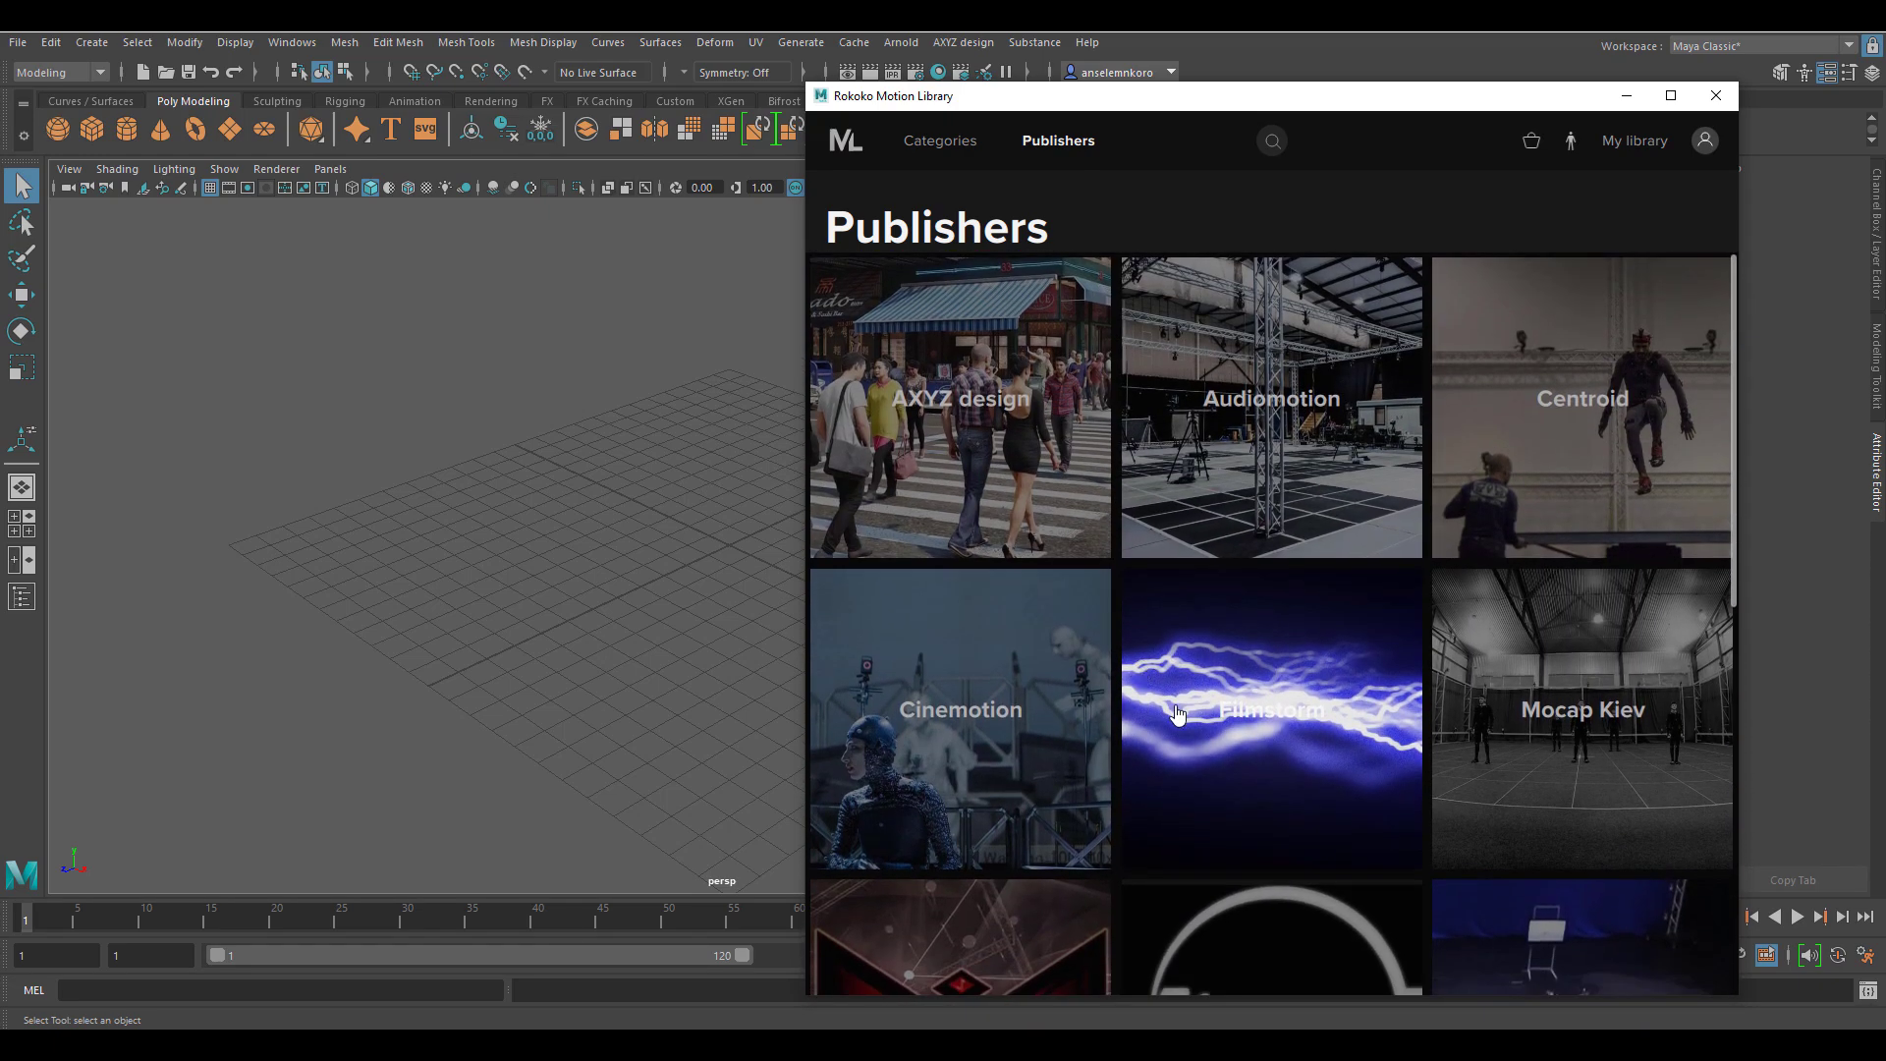
Step: Browse the Motion Library's categories and look through its asset list sorted by ascending price
{"action": "left_click", "coordinate": [945, 145]}
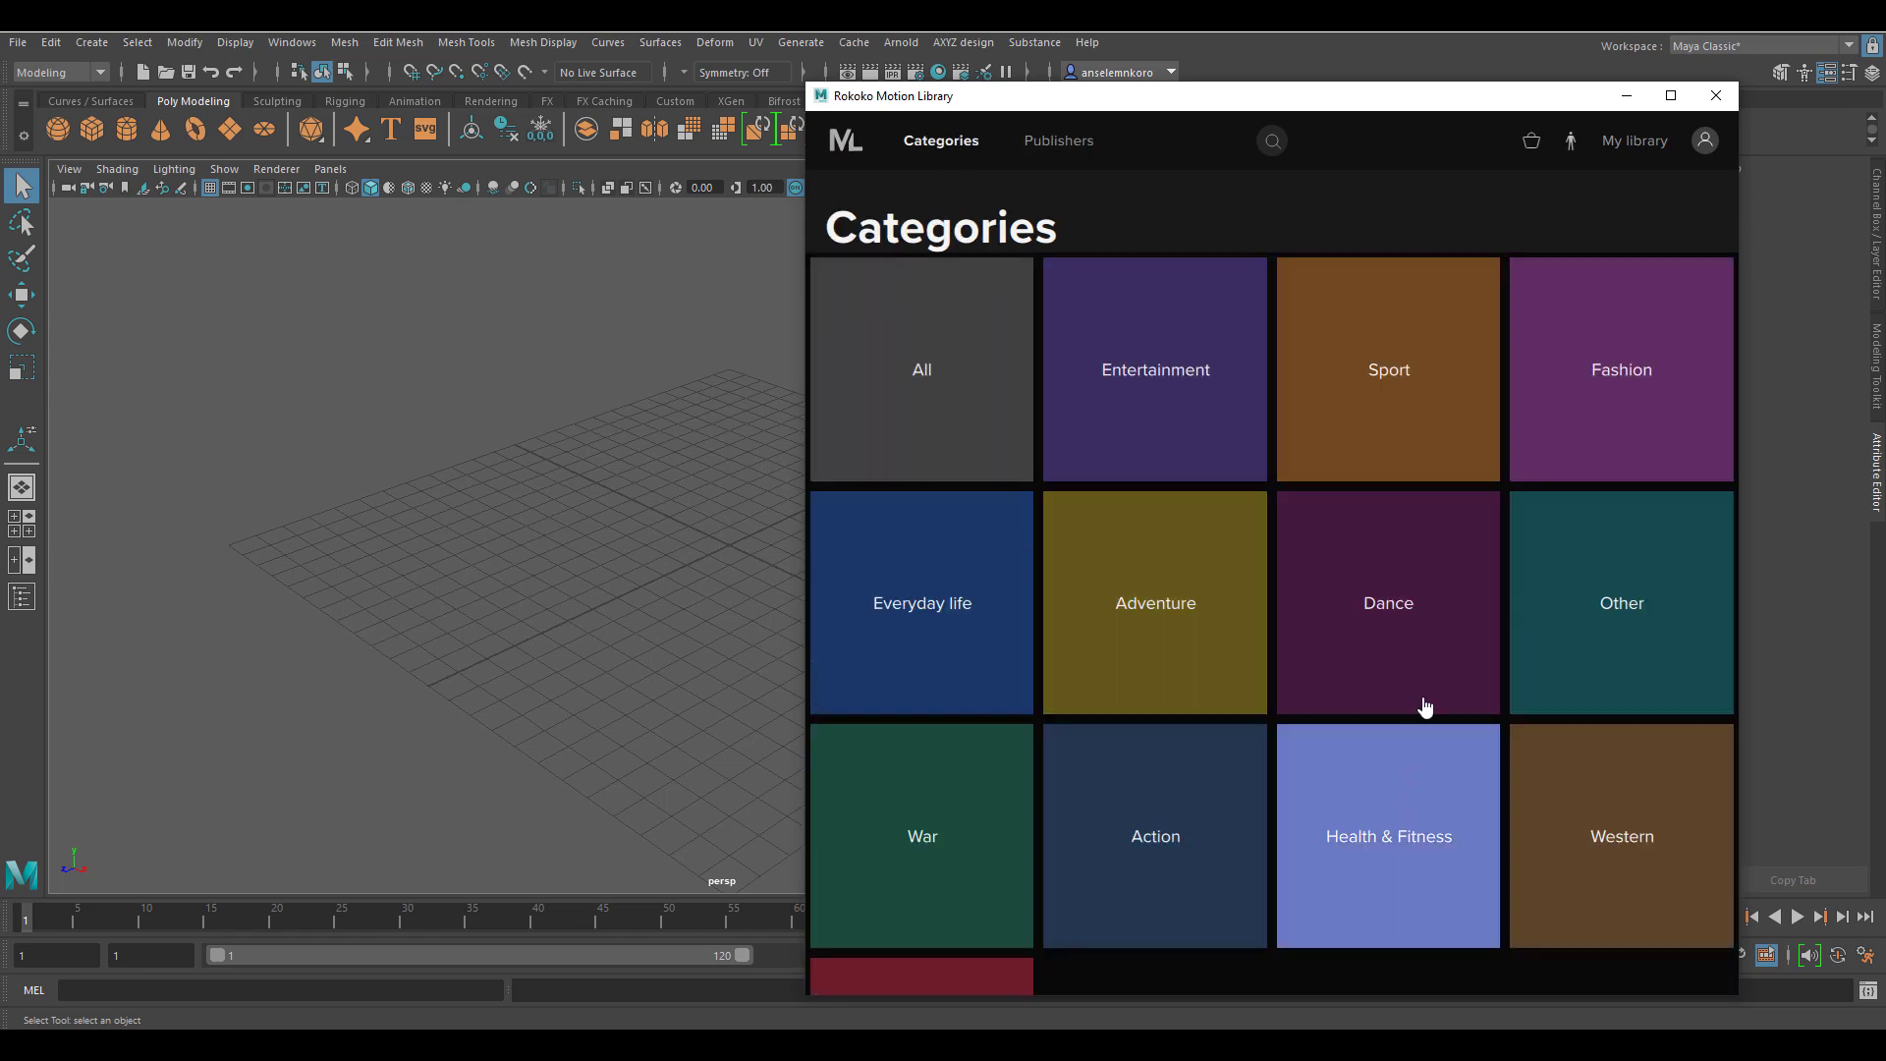
{"action": "scroll", "coordinate": [1221, 813], "scroll_direction": "down", "scroll_amount": 2}
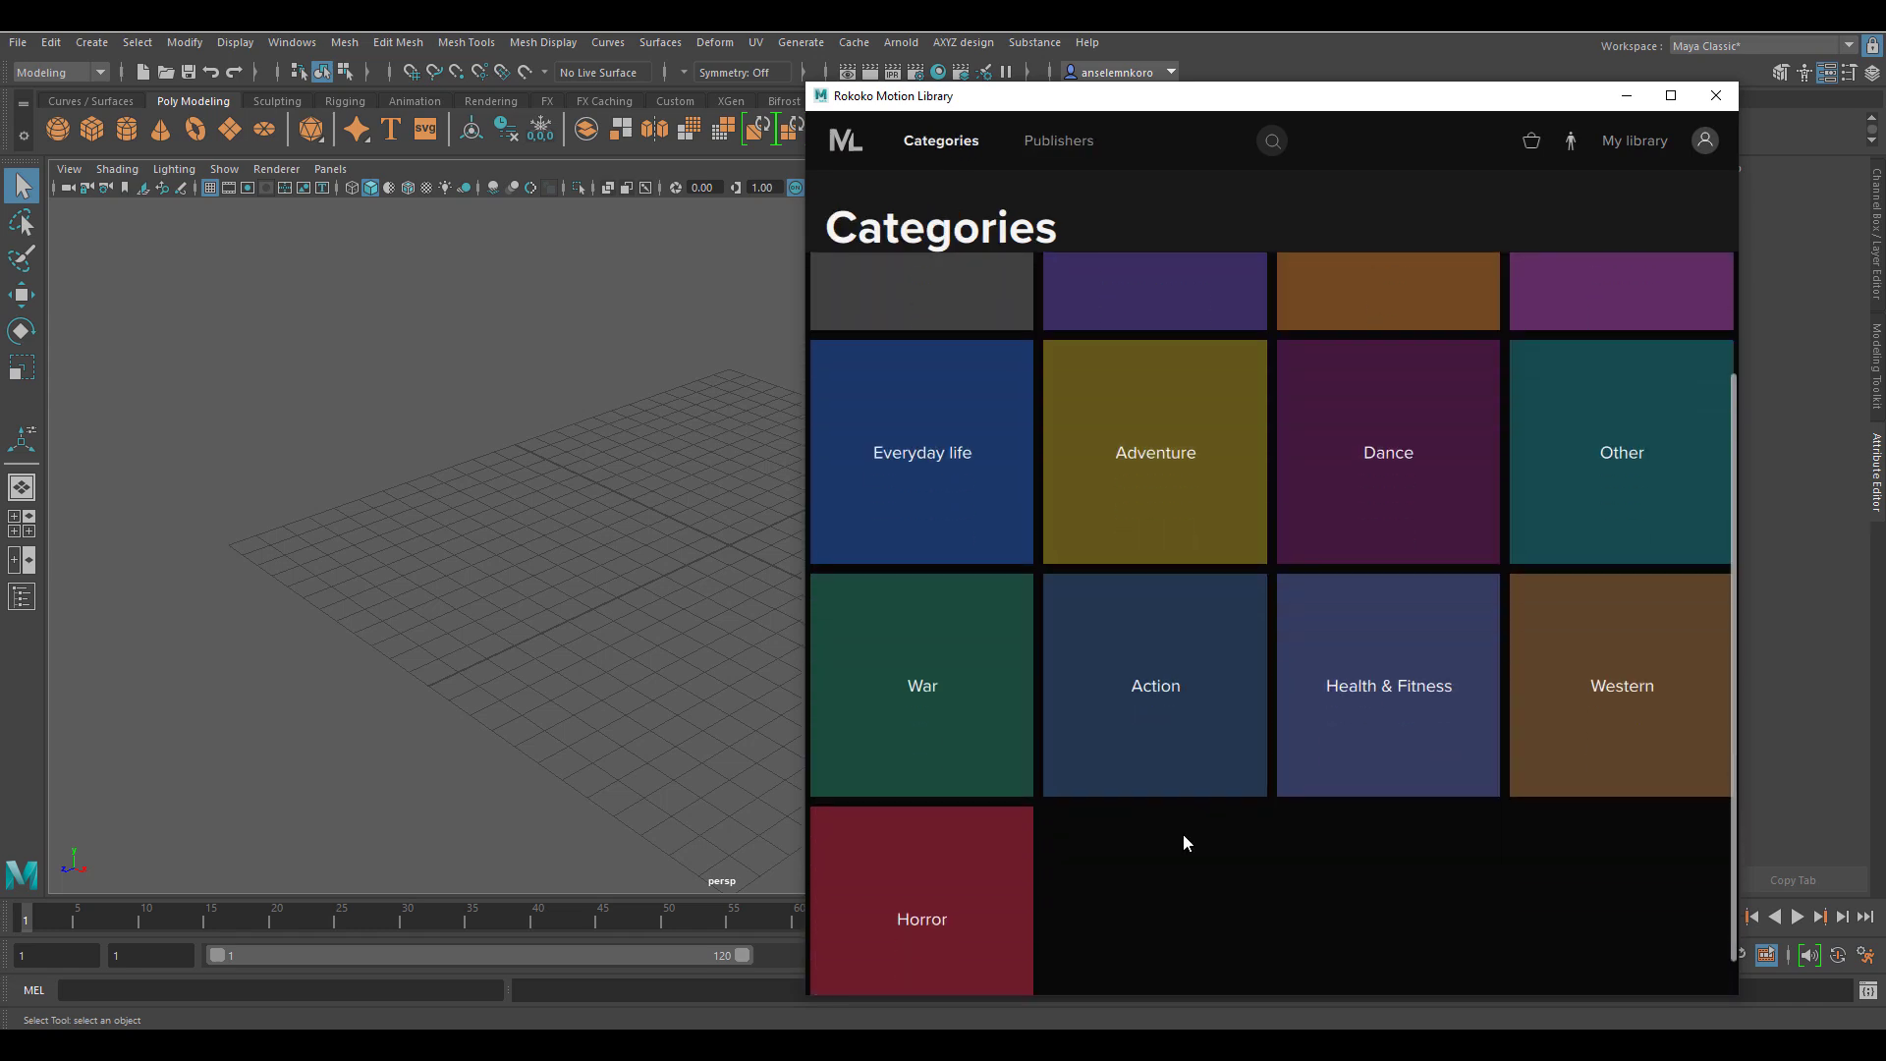
{"action": "scroll", "coordinate": [1348, 882], "scroll_direction": "up", "scroll_amount": 2}
{"action": "left_click", "coordinate": [1677, 666]}
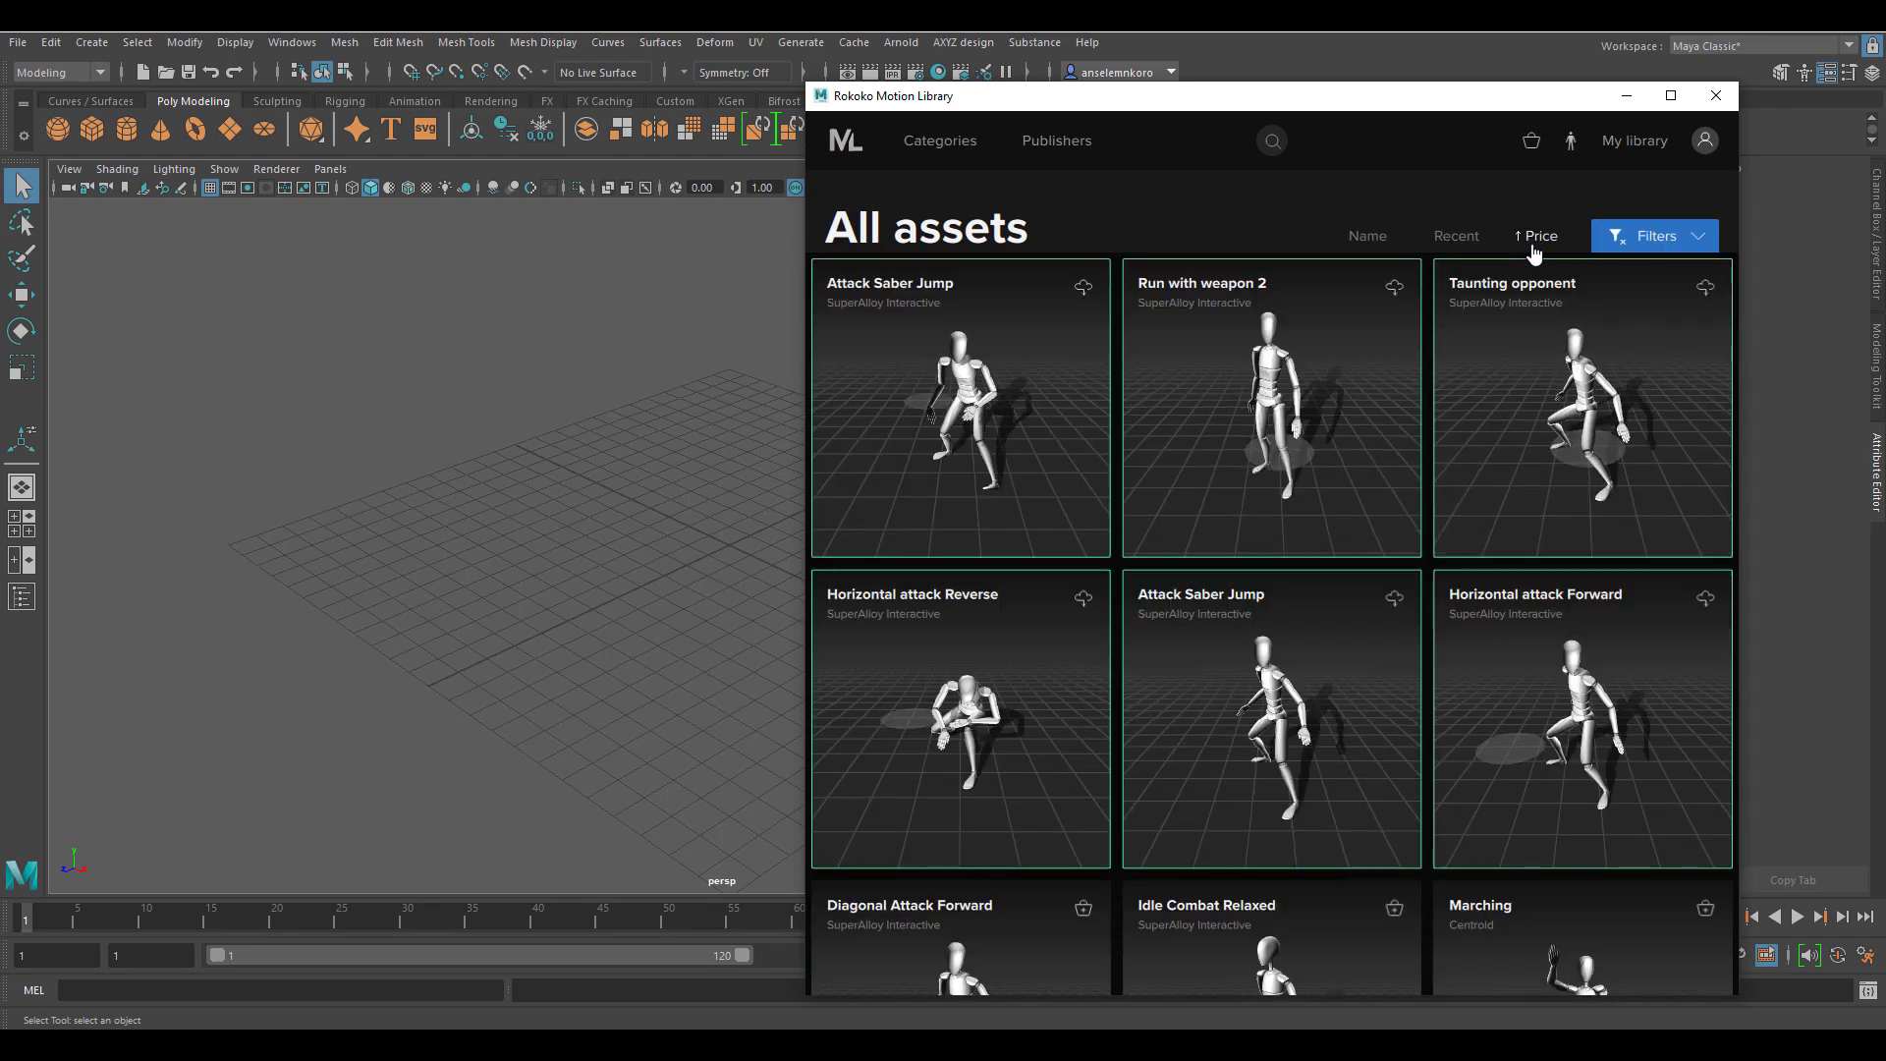
{"action": "scroll", "coordinate": [1376, 489], "scroll_direction": "down", "scroll_amount": 2}
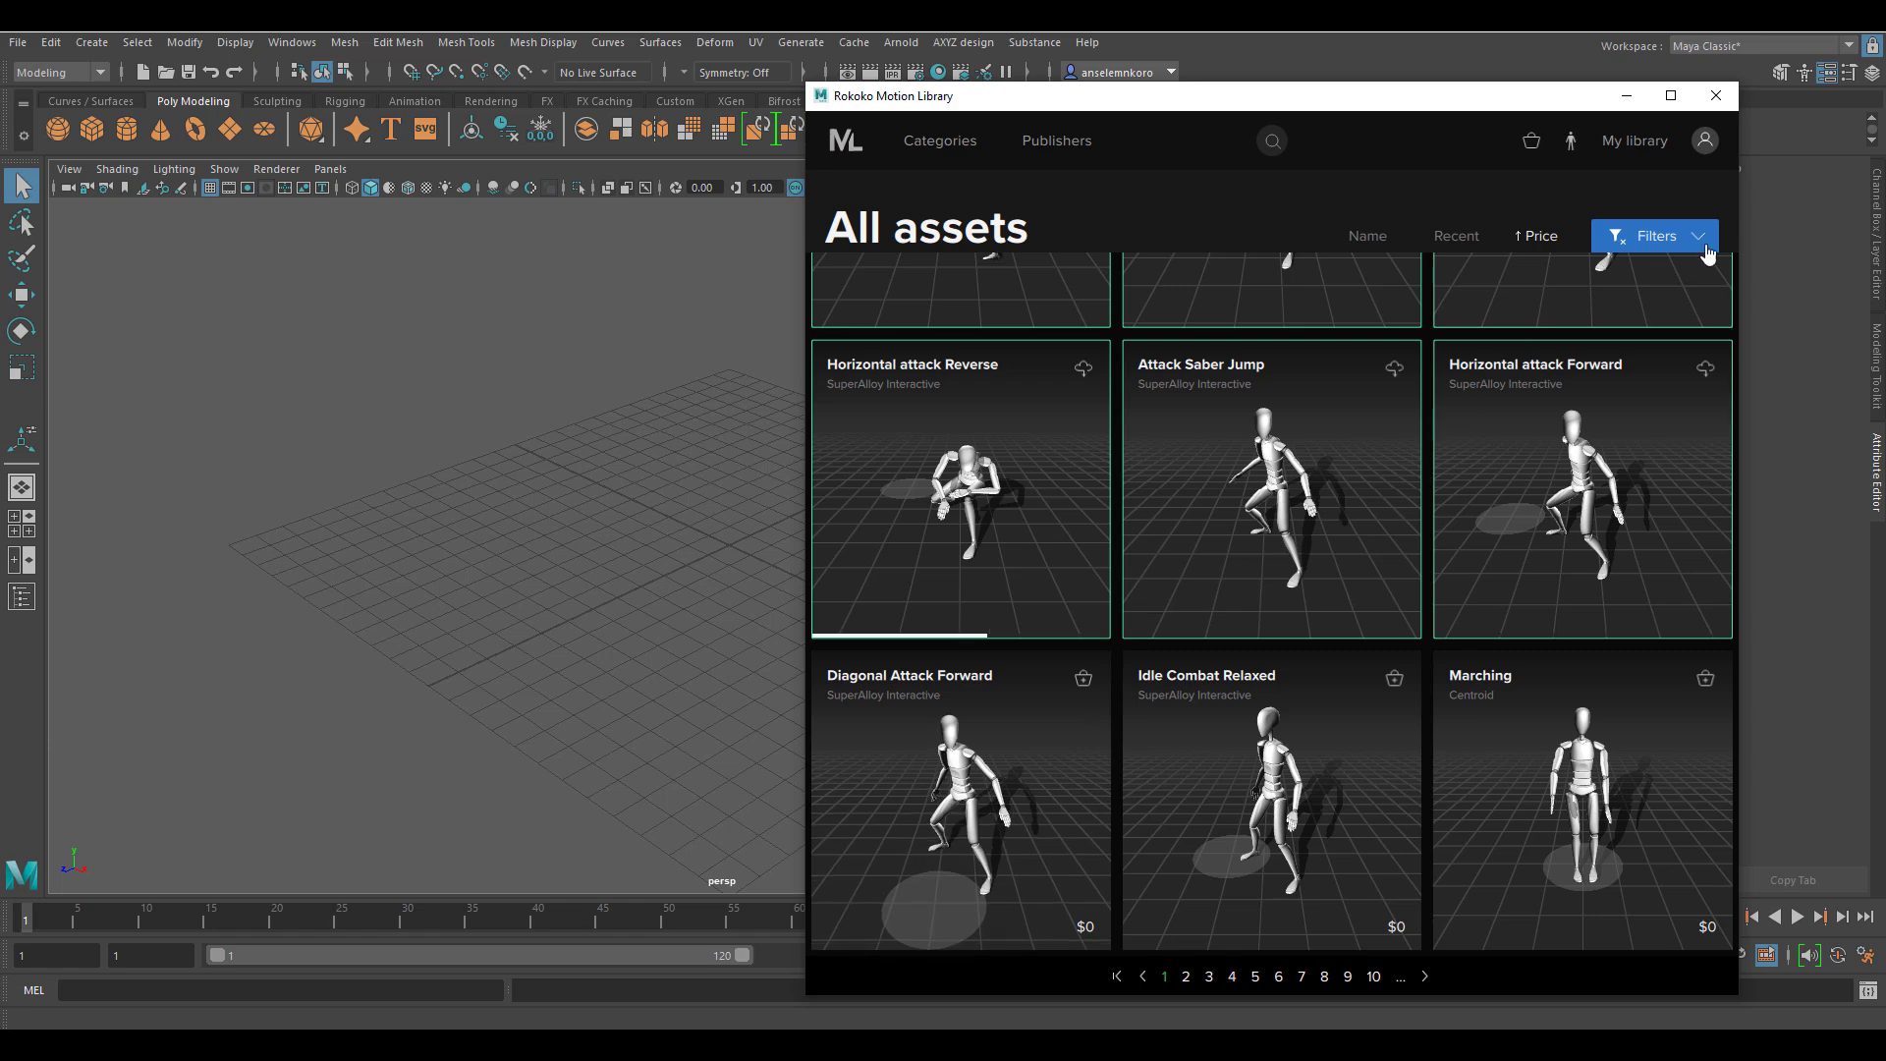
{"action": "scroll", "coordinate": [1317, 511], "scroll_direction": "up", "scroll_amount": 2}
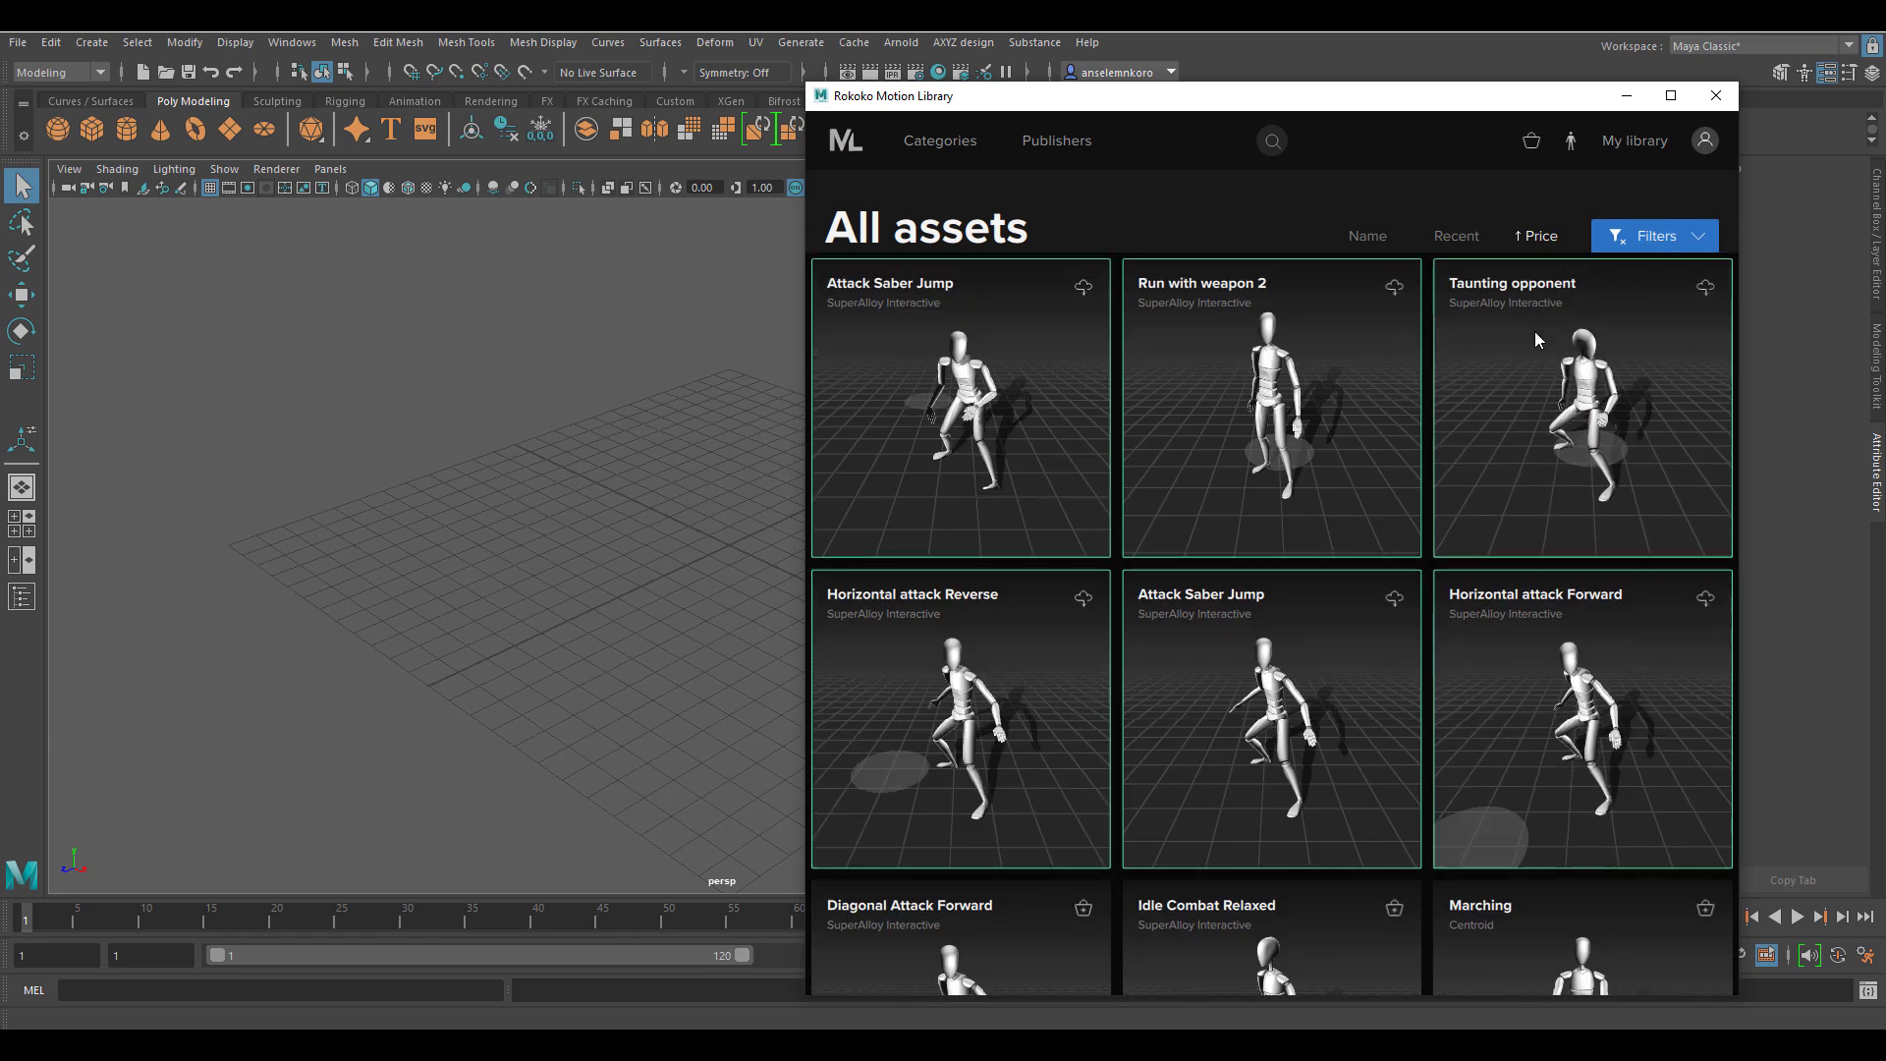
Step: Download the Horizontal attack Reverse motion by SuperAlloy Interactive and import it into the scene
{"action": "left_click", "coordinate": [1083, 599]}
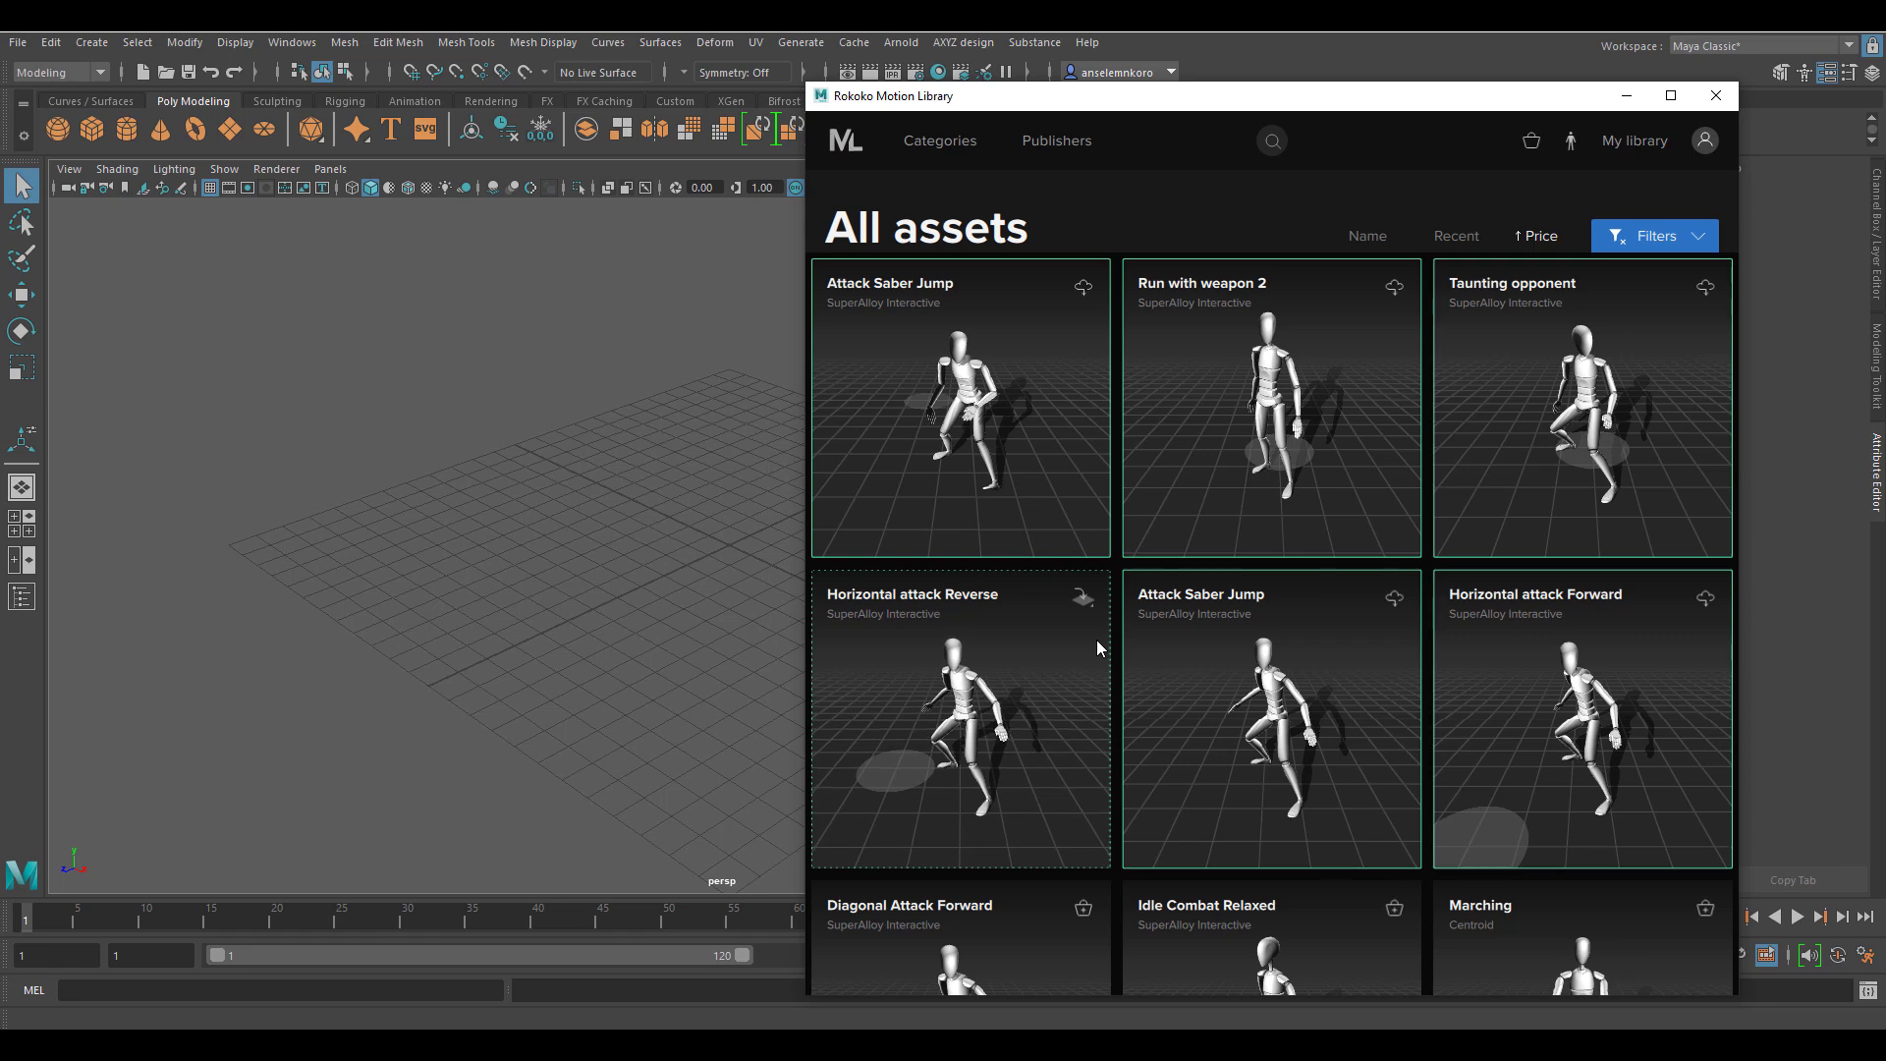
{"action": "left_click", "coordinate": [1085, 599]}
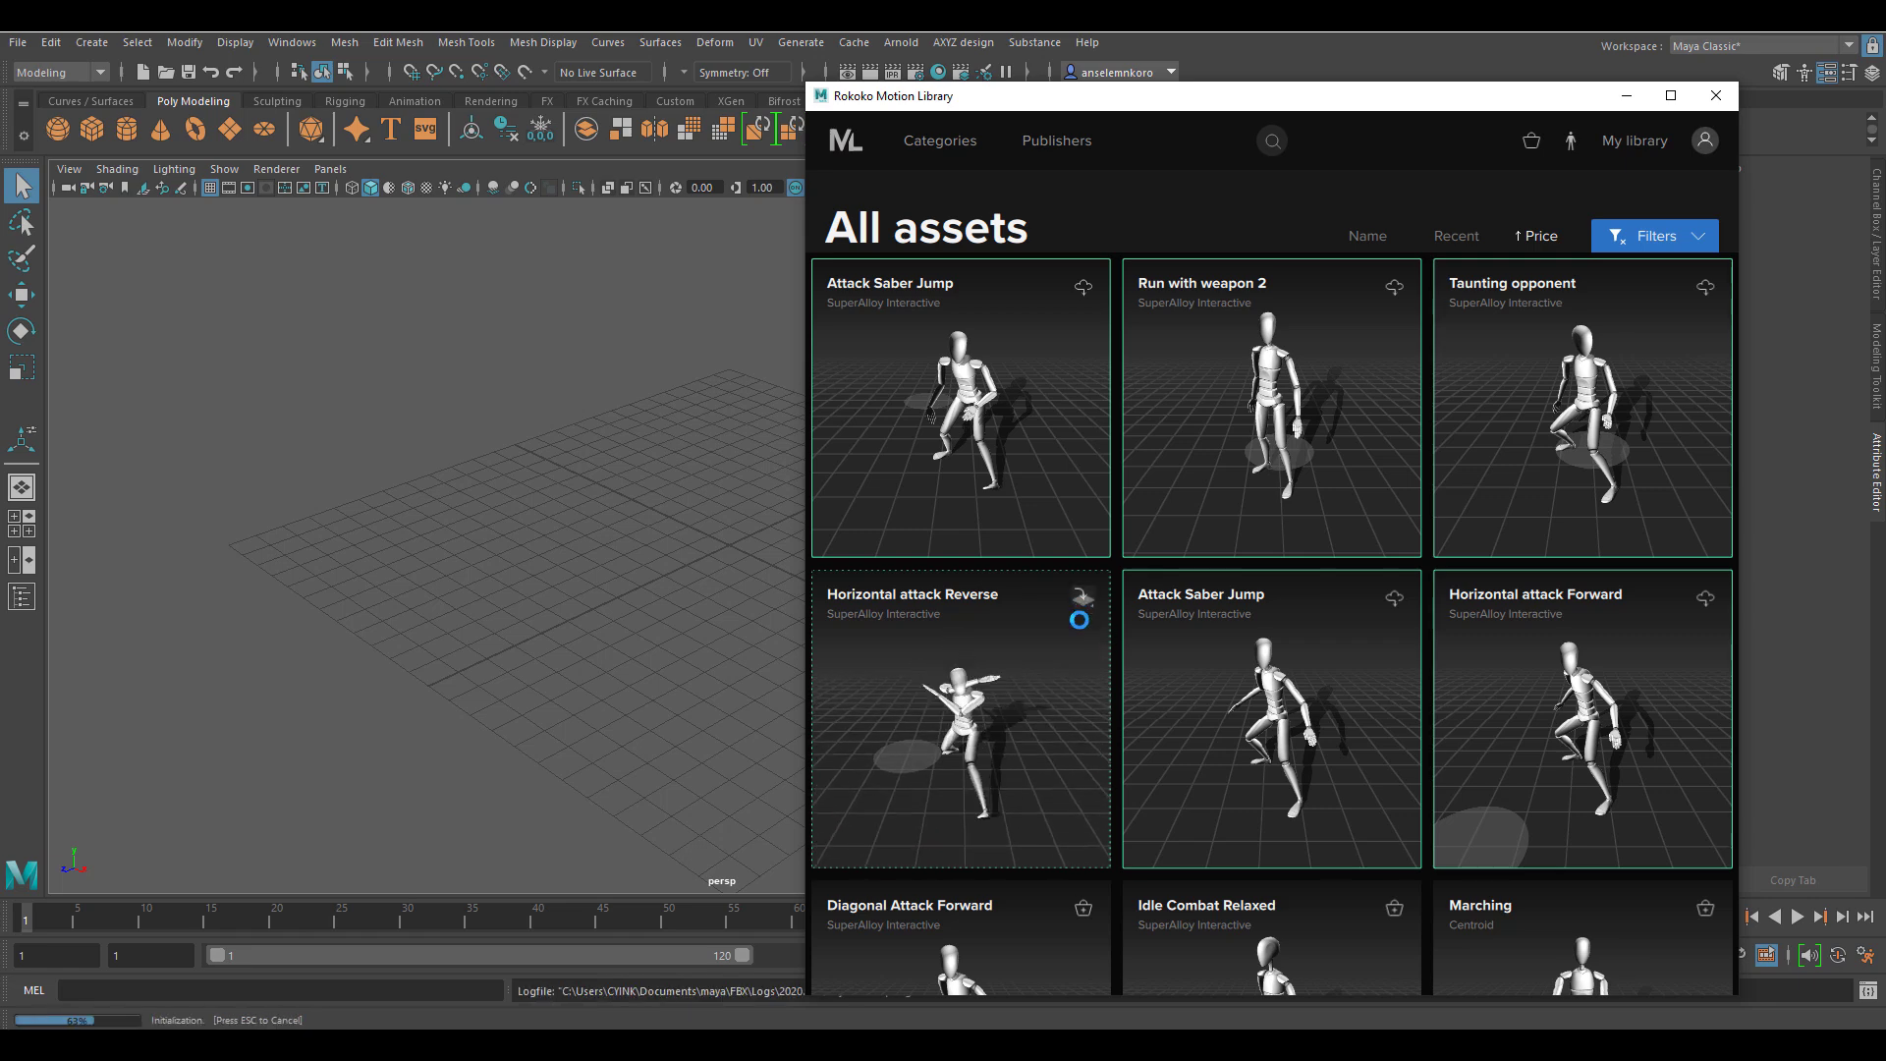
{"action": "scroll", "coordinate": [688, 550], "scroll_direction": "down", "scroll_amount": 5}
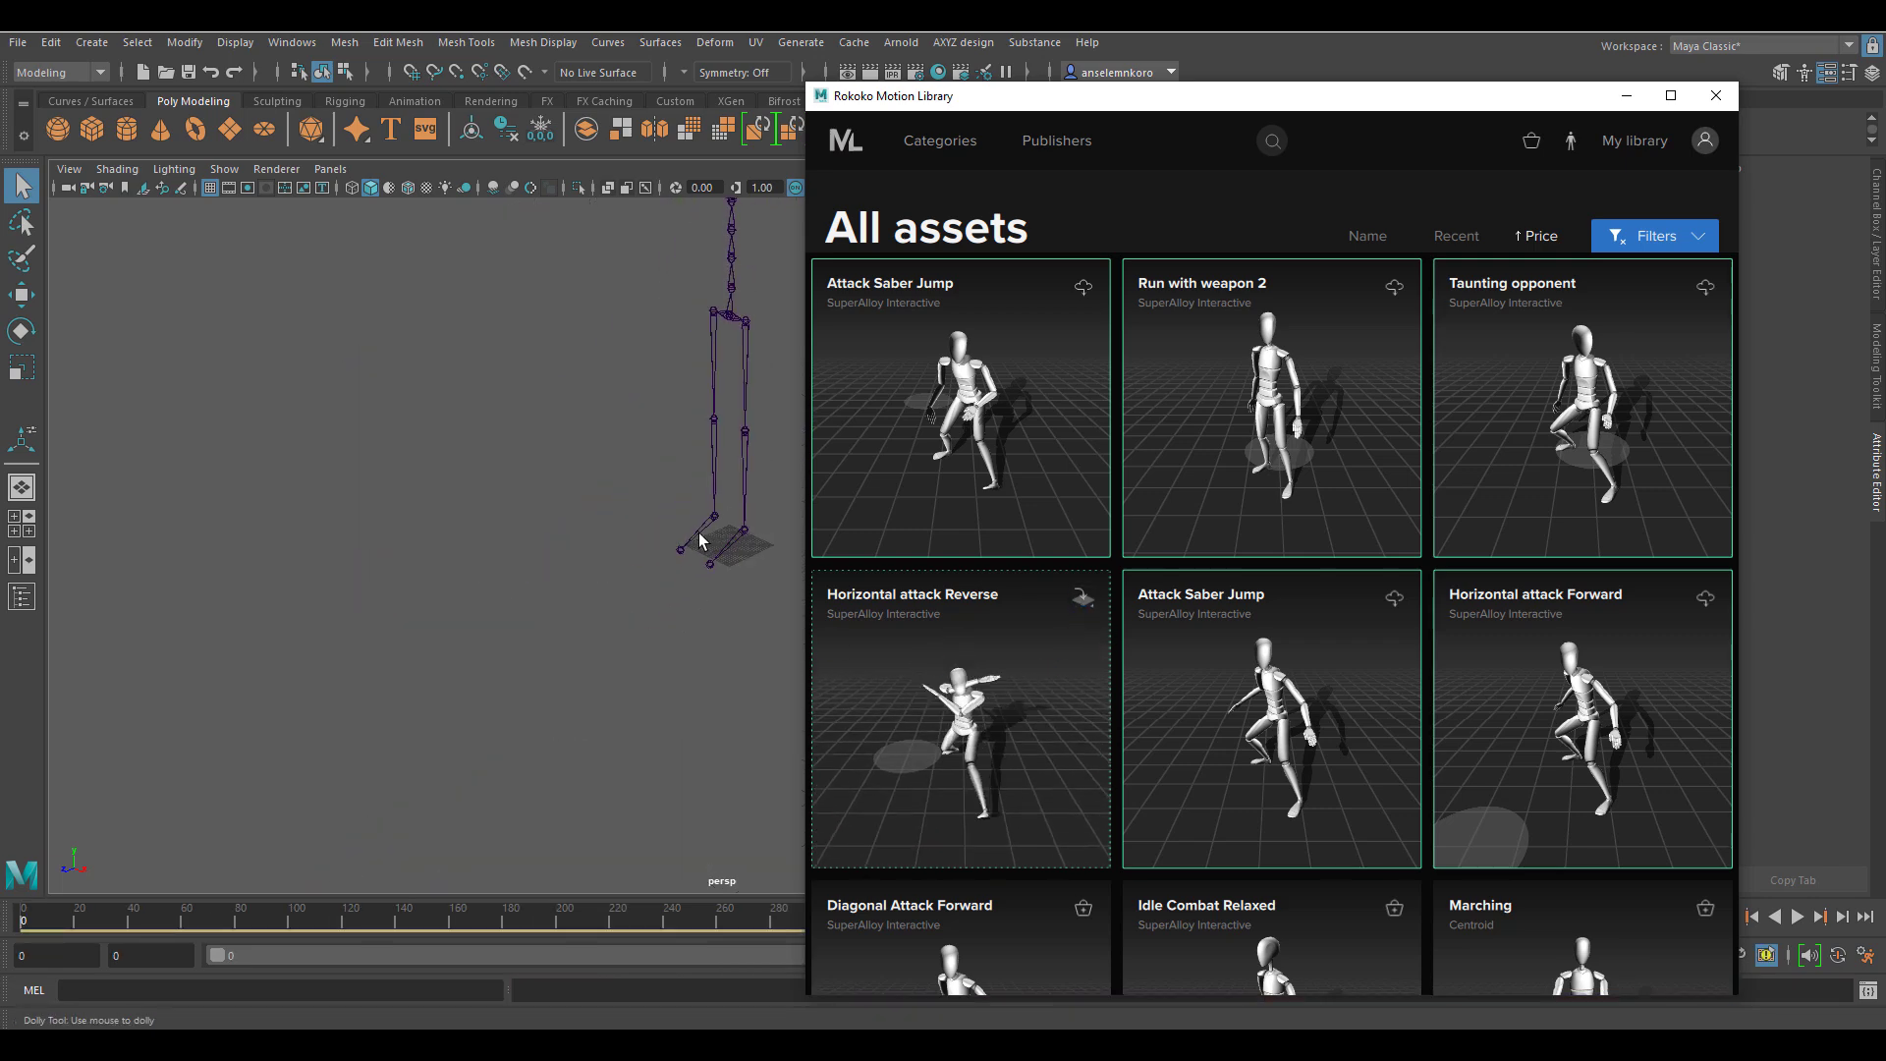
{"action": "scroll", "coordinate": [699, 532], "scroll_direction": "down", "scroll_amount": 3}
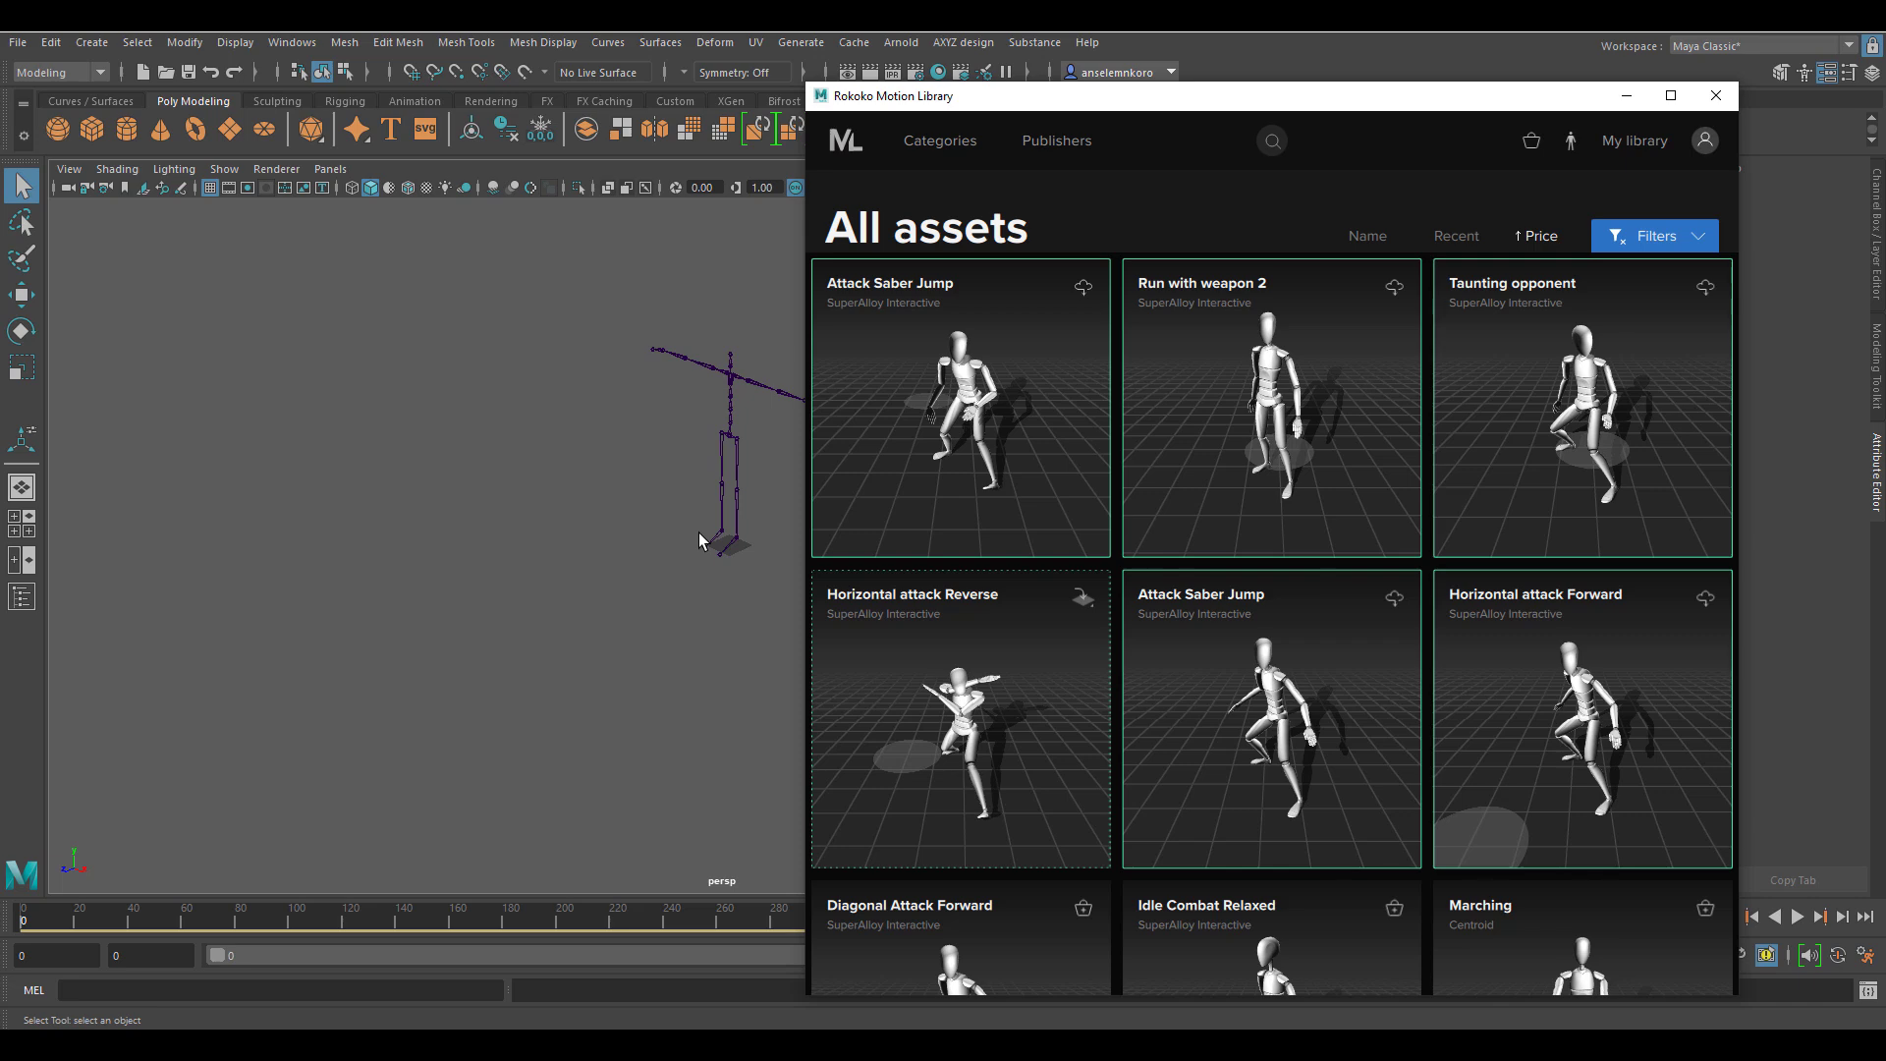
Step: Move the Motion Library window out of the way and select the imported skeleton from its Hips joint
{"action": "left_click_drag", "start_coordinate": [1454, 107], "coordinate": [1, 806]}
{"action": "middle_click_drag", "start_coordinate": [1016, 573], "coordinate": [1061, 725], "text": "alt"}
{"action": "right_click_drag", "start_coordinate": [1061, 726], "coordinate": [1226, 896], "text": "alt"}
{"action": "left_click_drag", "start_coordinate": [795, 644], "coordinate": [966, 719]}
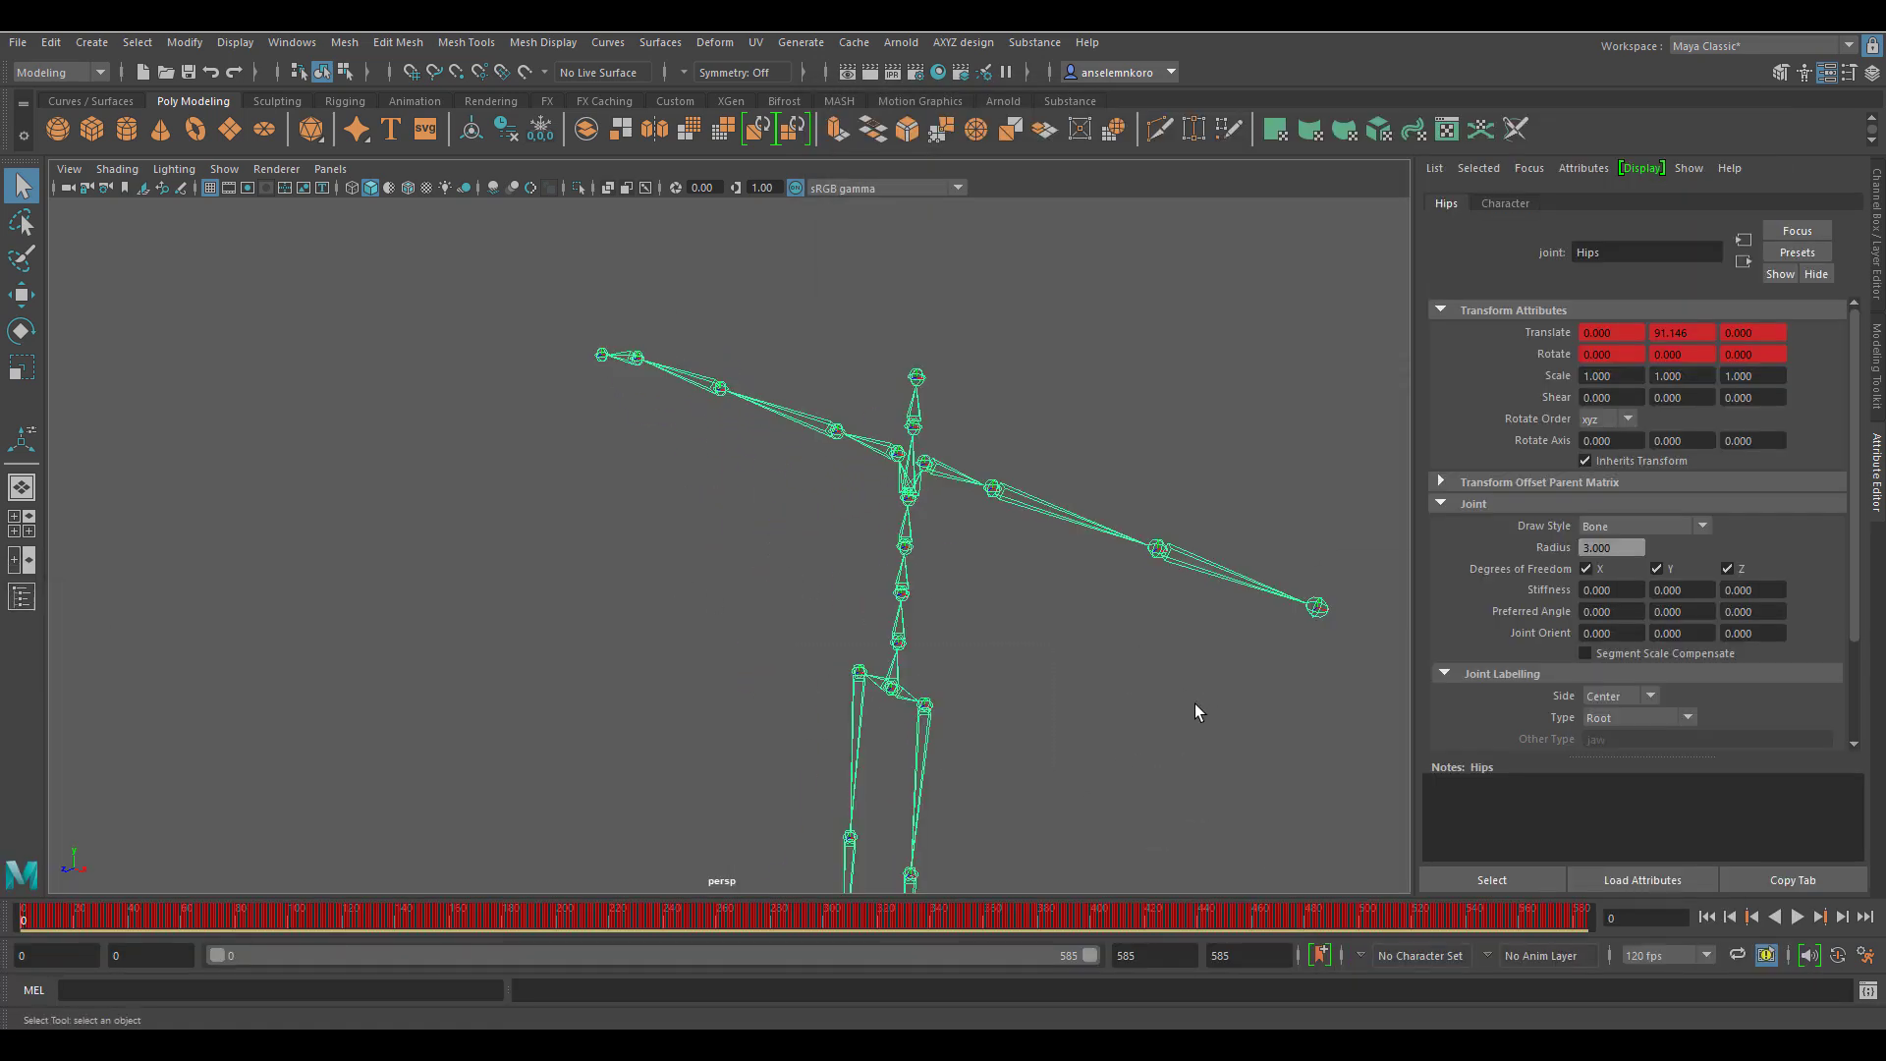
{"action": "middle_click_drag", "start_coordinate": [1194, 704], "coordinate": [1006, 680], "text": "alt"}
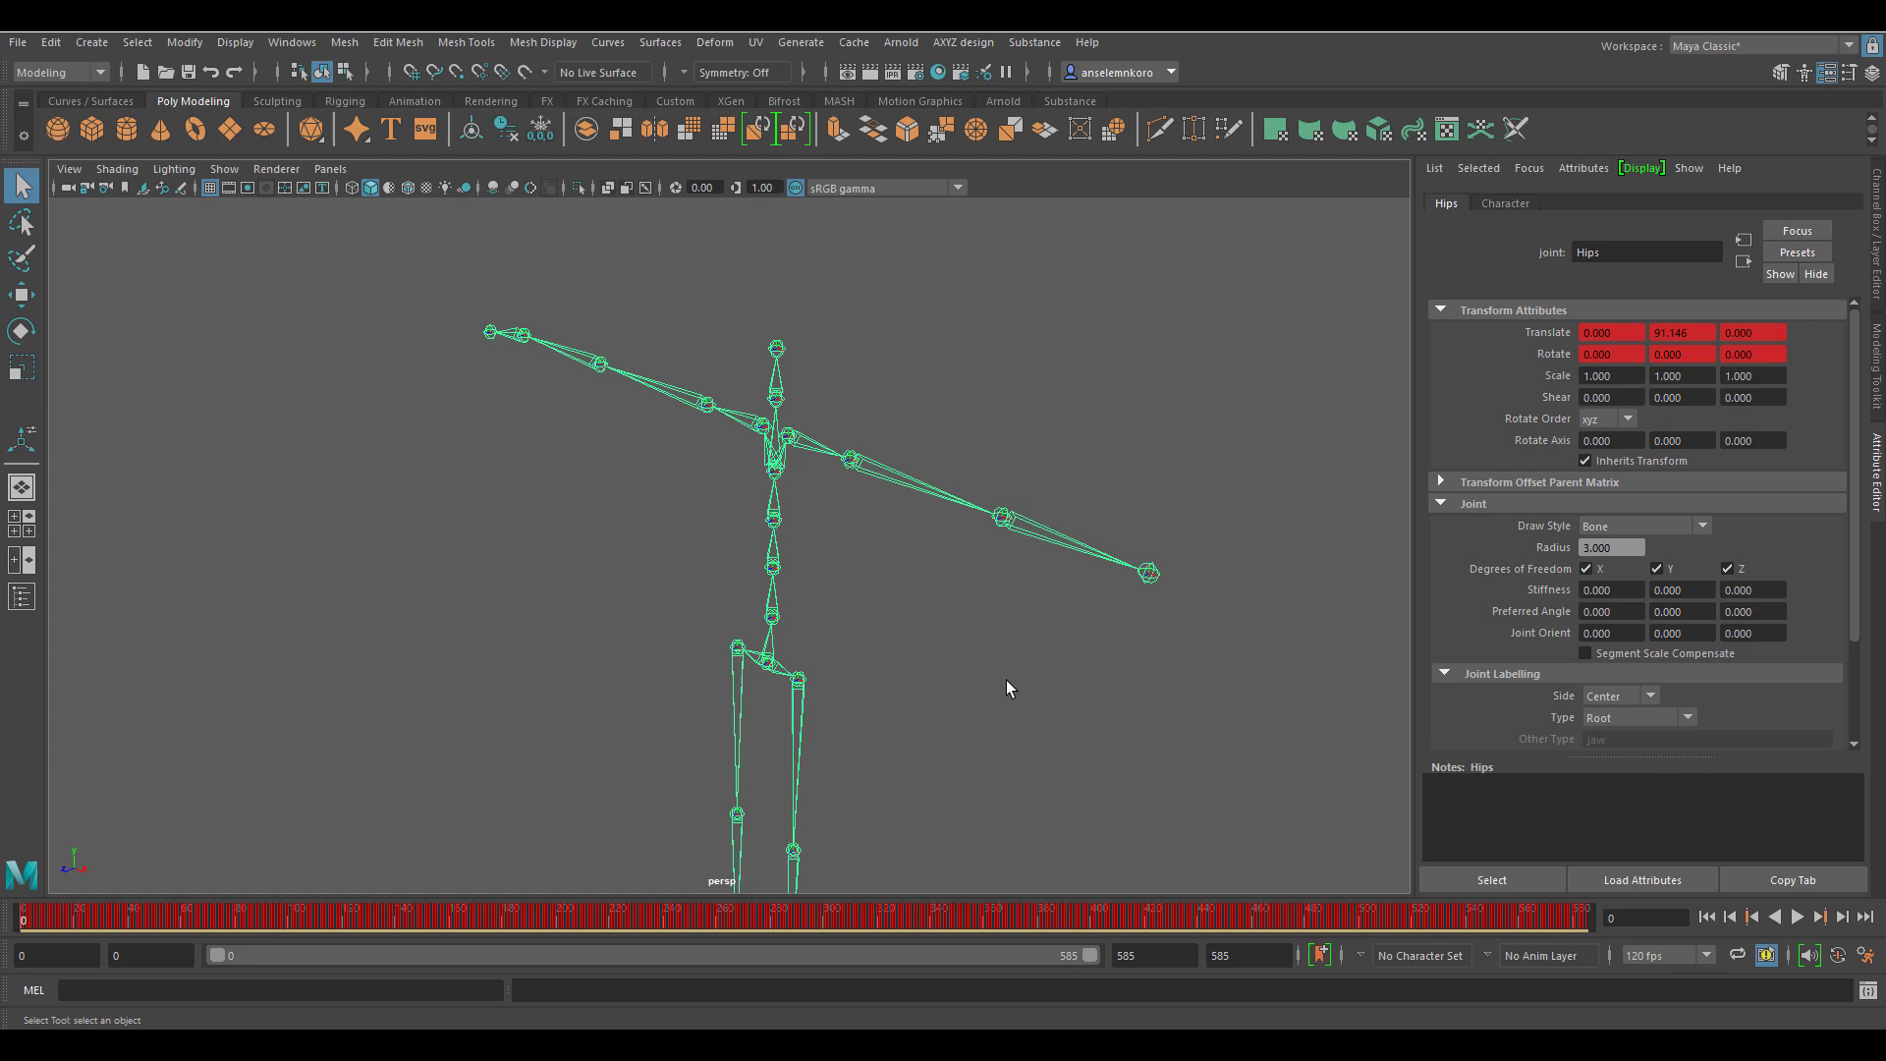
Step: Open the HumanIK editor and show the imported character's skeleton definition
{"action": "left_click", "coordinate": [294, 42]}
{"action": "mouse_move", "coordinate": [340, 152]}
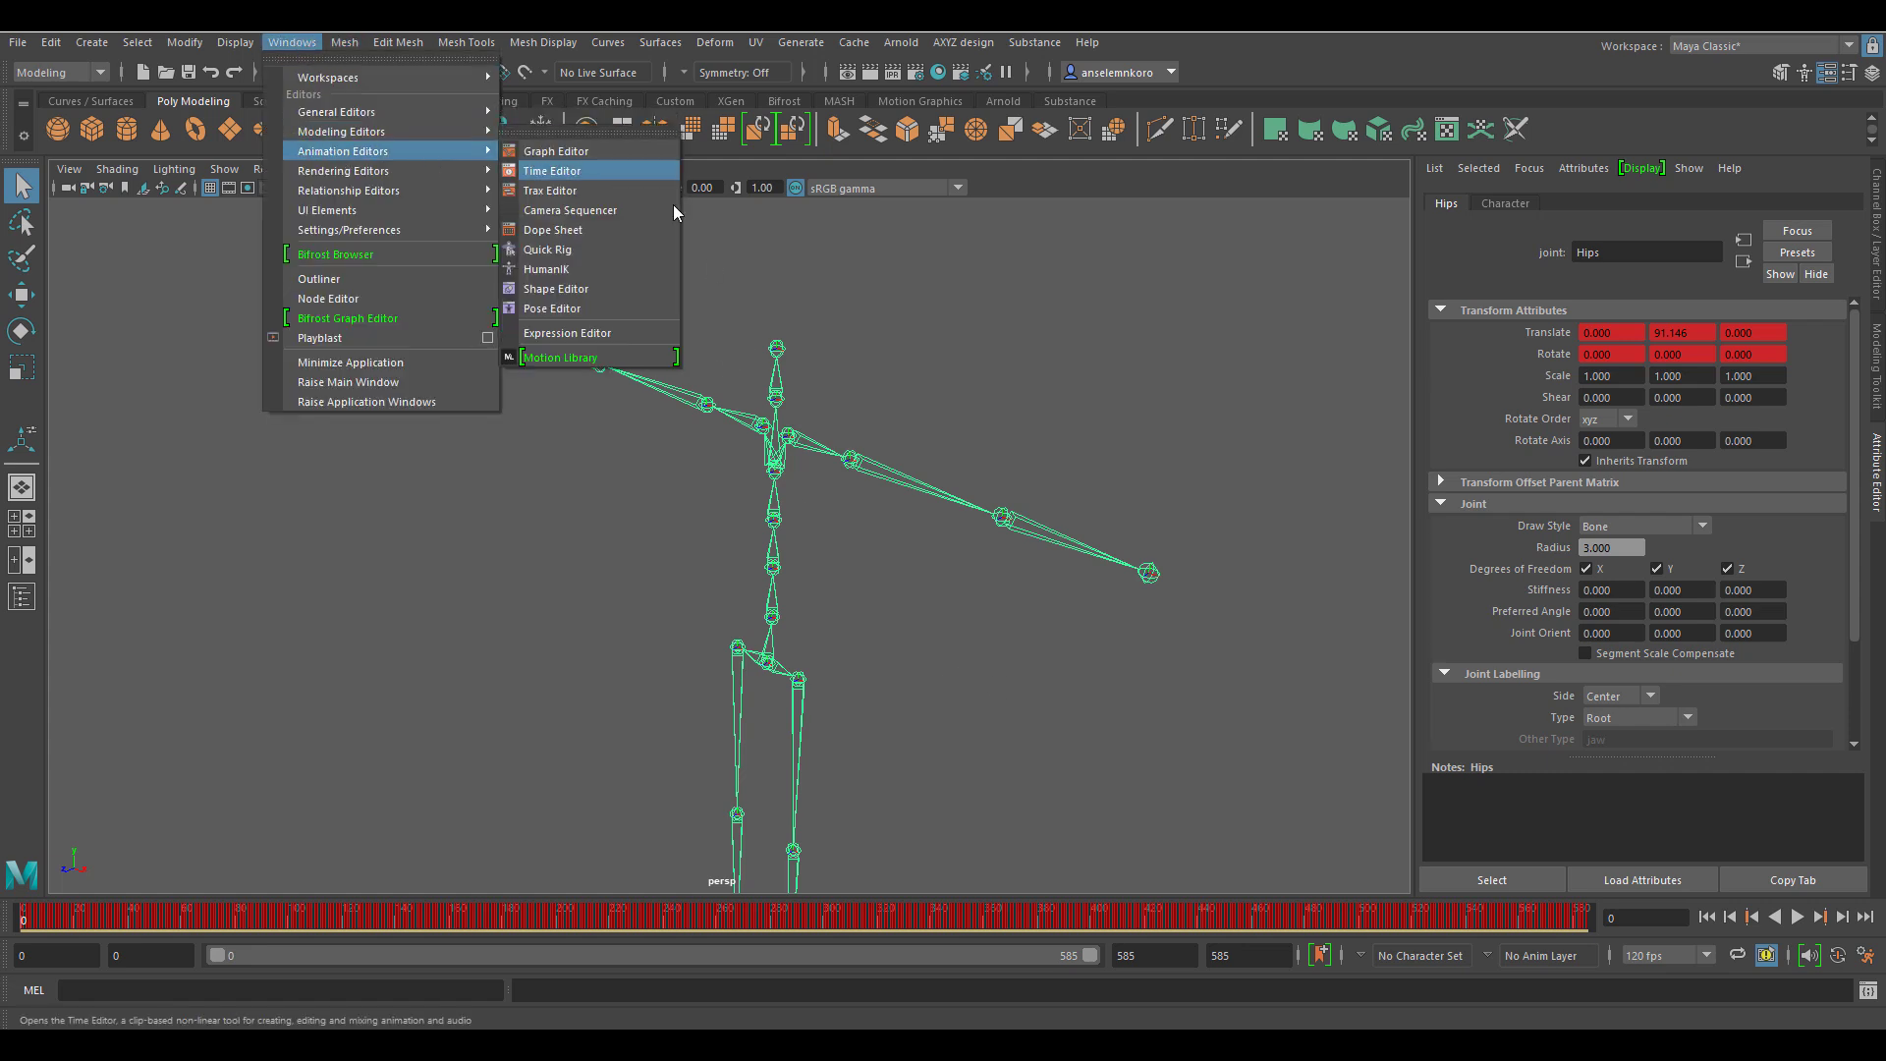
{"action": "left_click", "coordinate": [563, 267]}
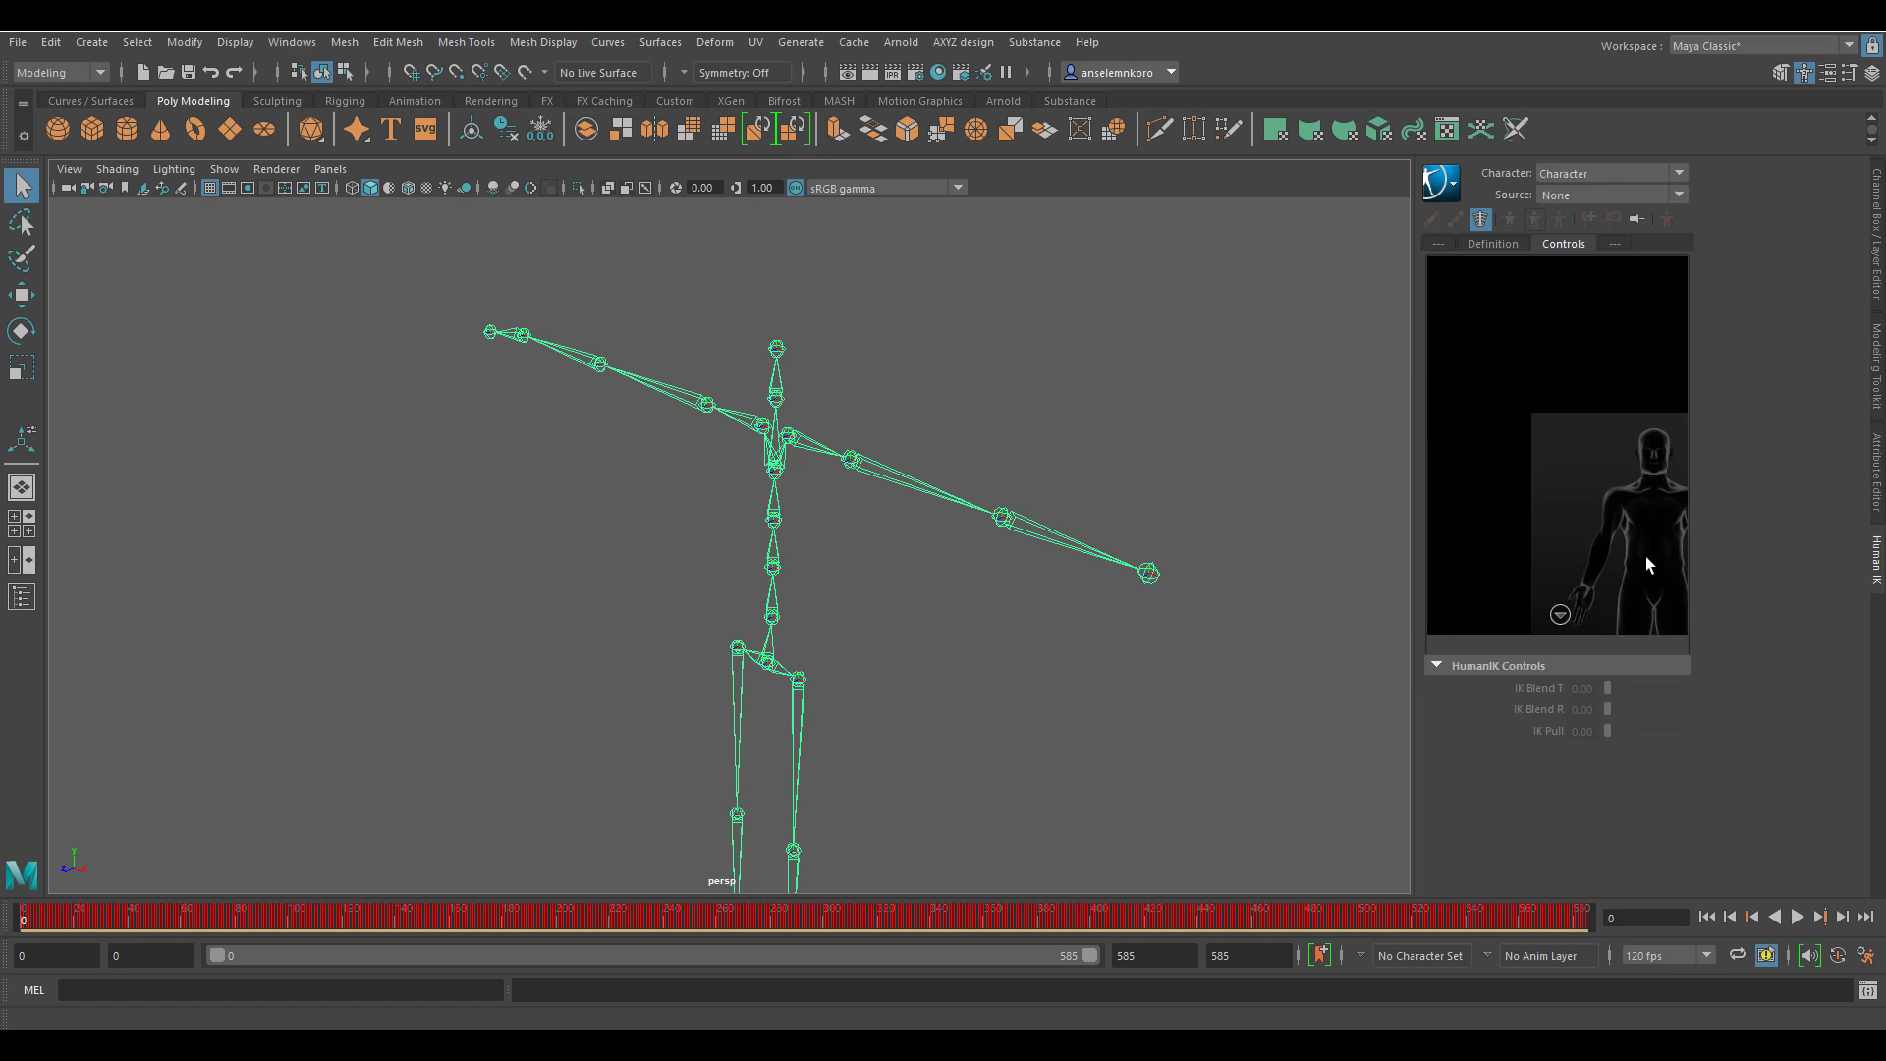
{"action": "left_click", "coordinate": [1508, 243]}
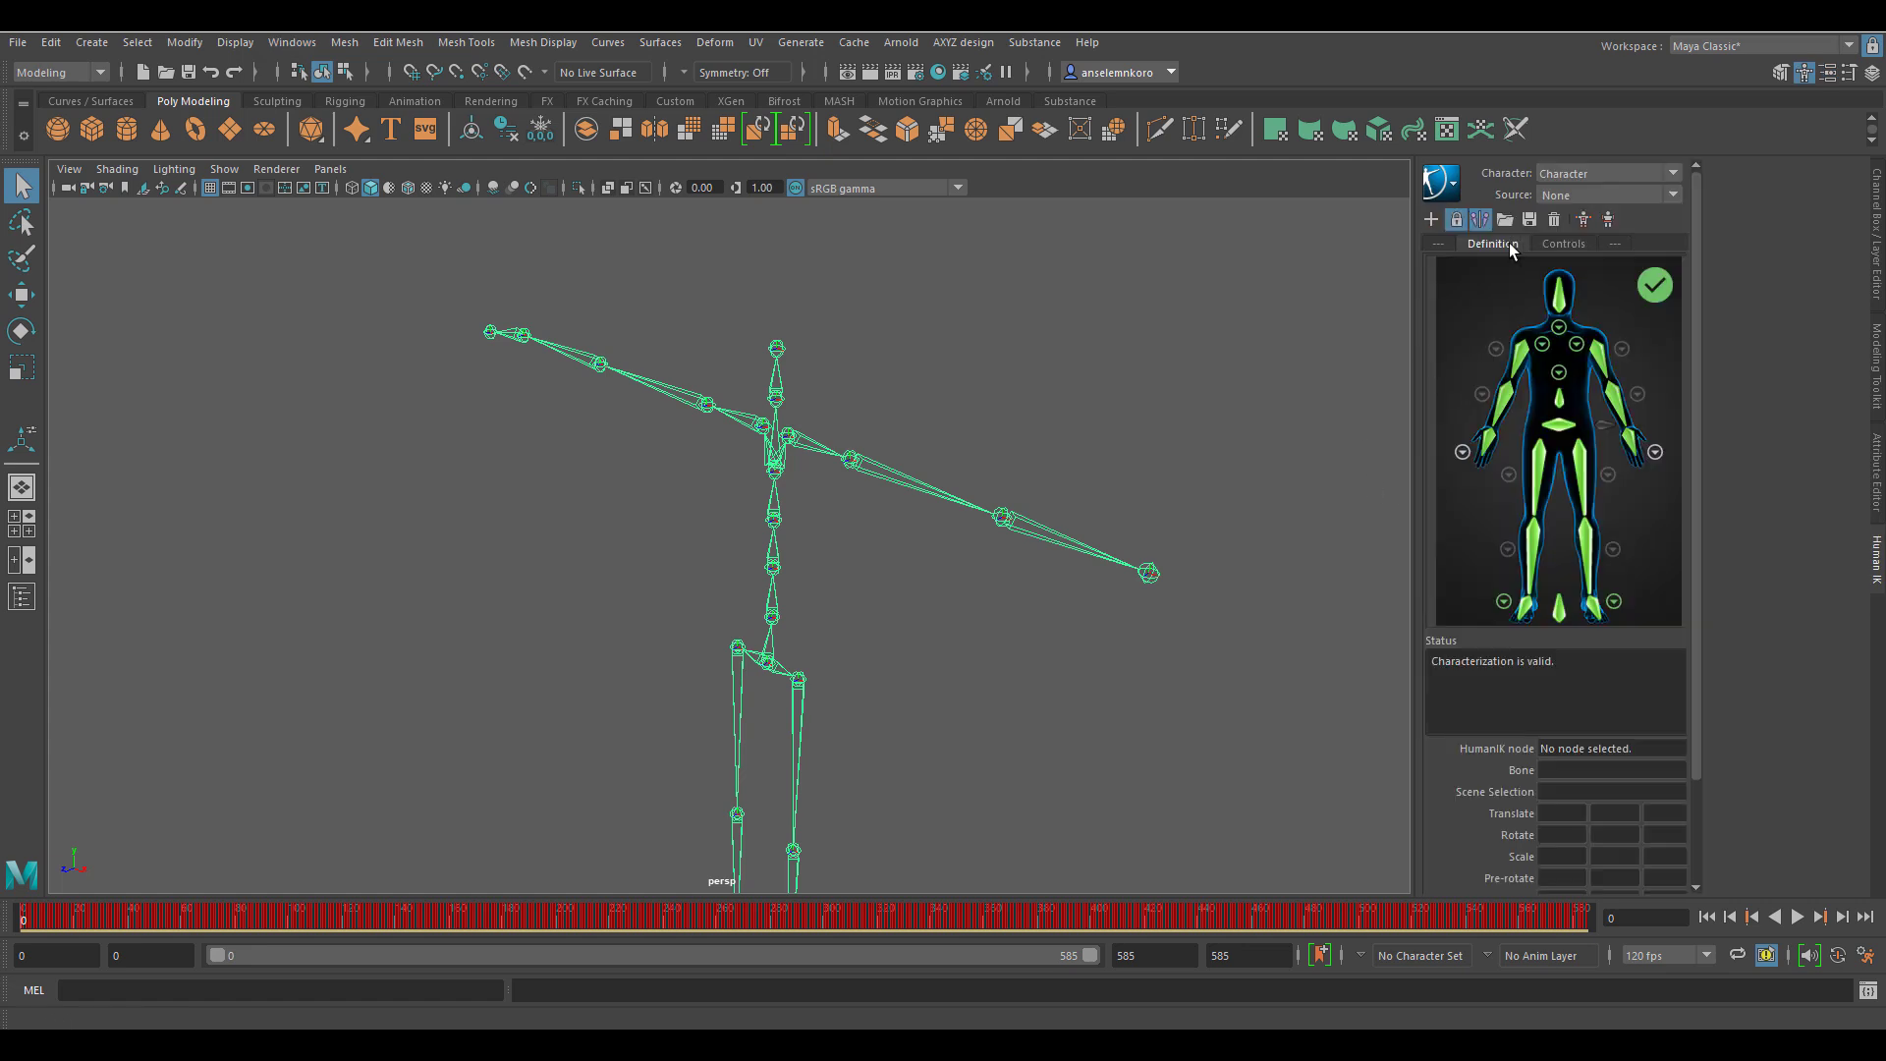
Step: Select the skeleton's LeftForeArm joint, followed by its LeftArm joint
{"action": "left_click", "coordinate": [1069, 601]}
{"action": "left_click_drag", "start_coordinate": [1069, 503], "coordinate": [1027, 638]}
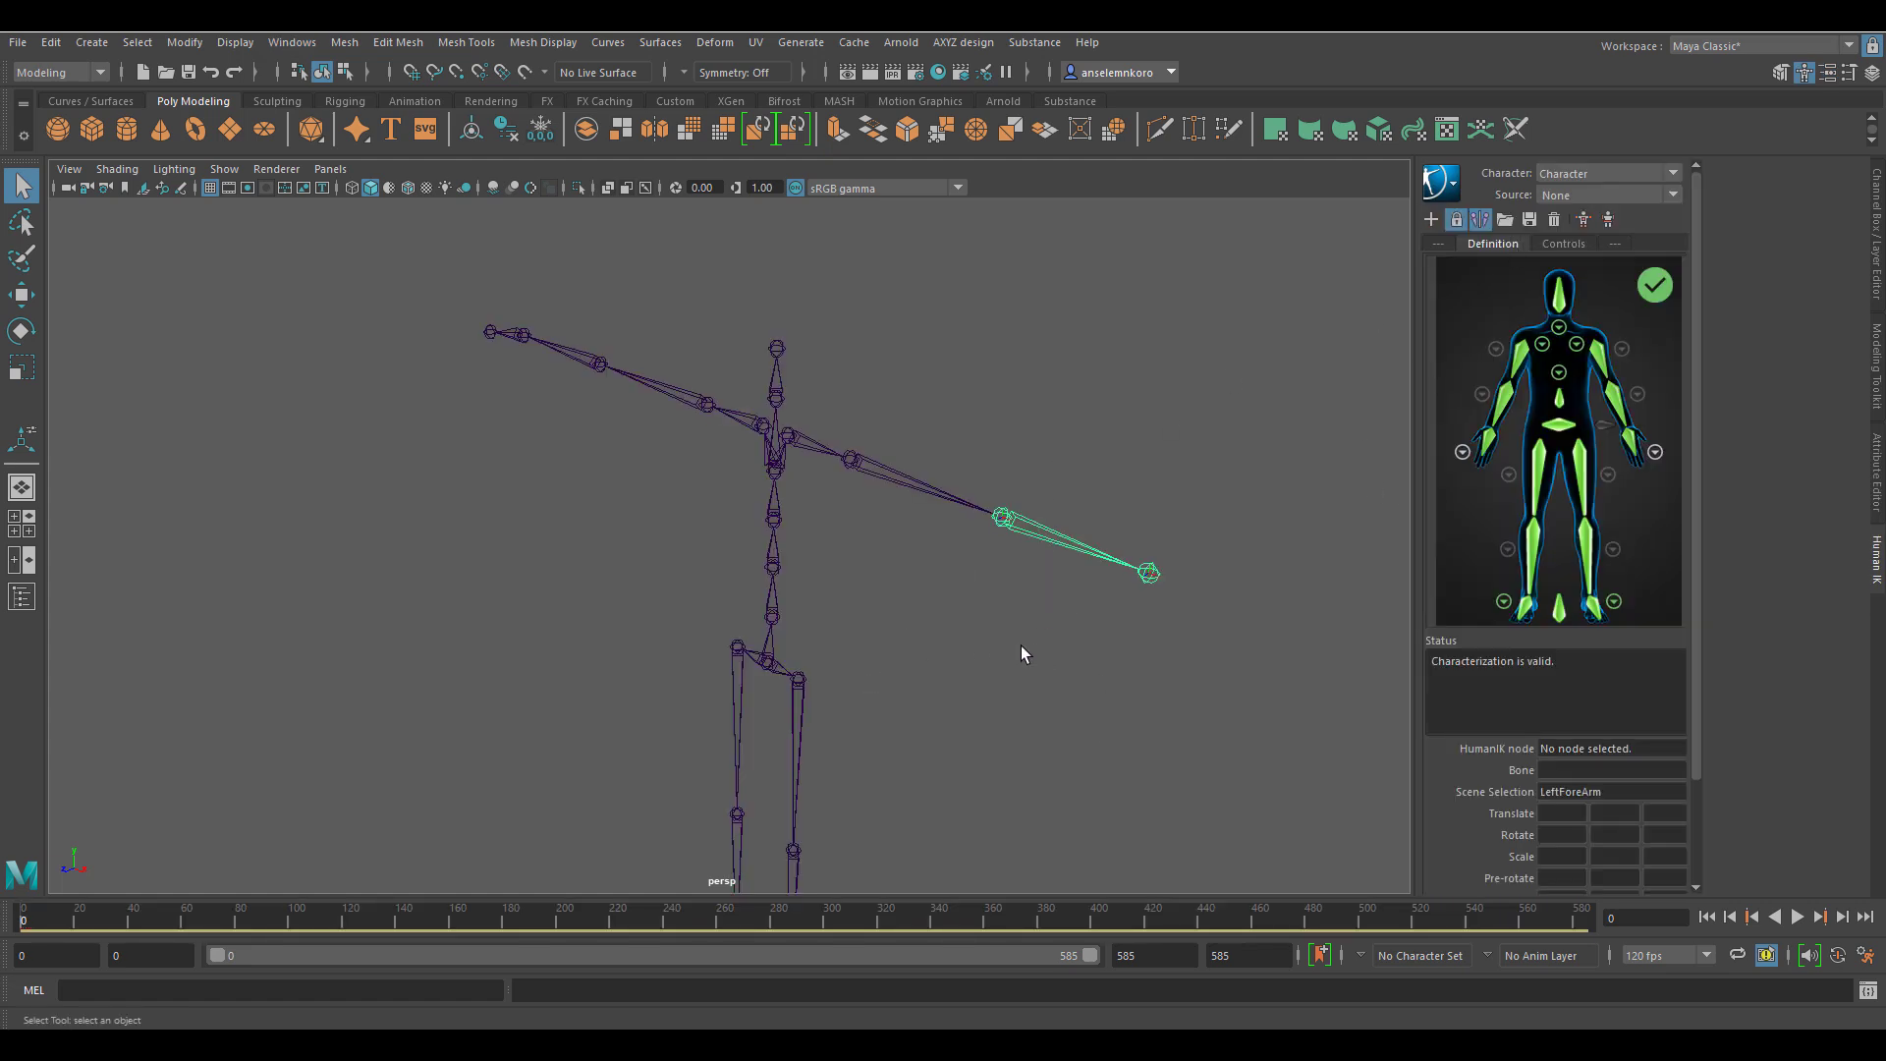
{"action": "left_click_drag", "start_coordinate": [919, 422], "coordinate": [892, 595]}
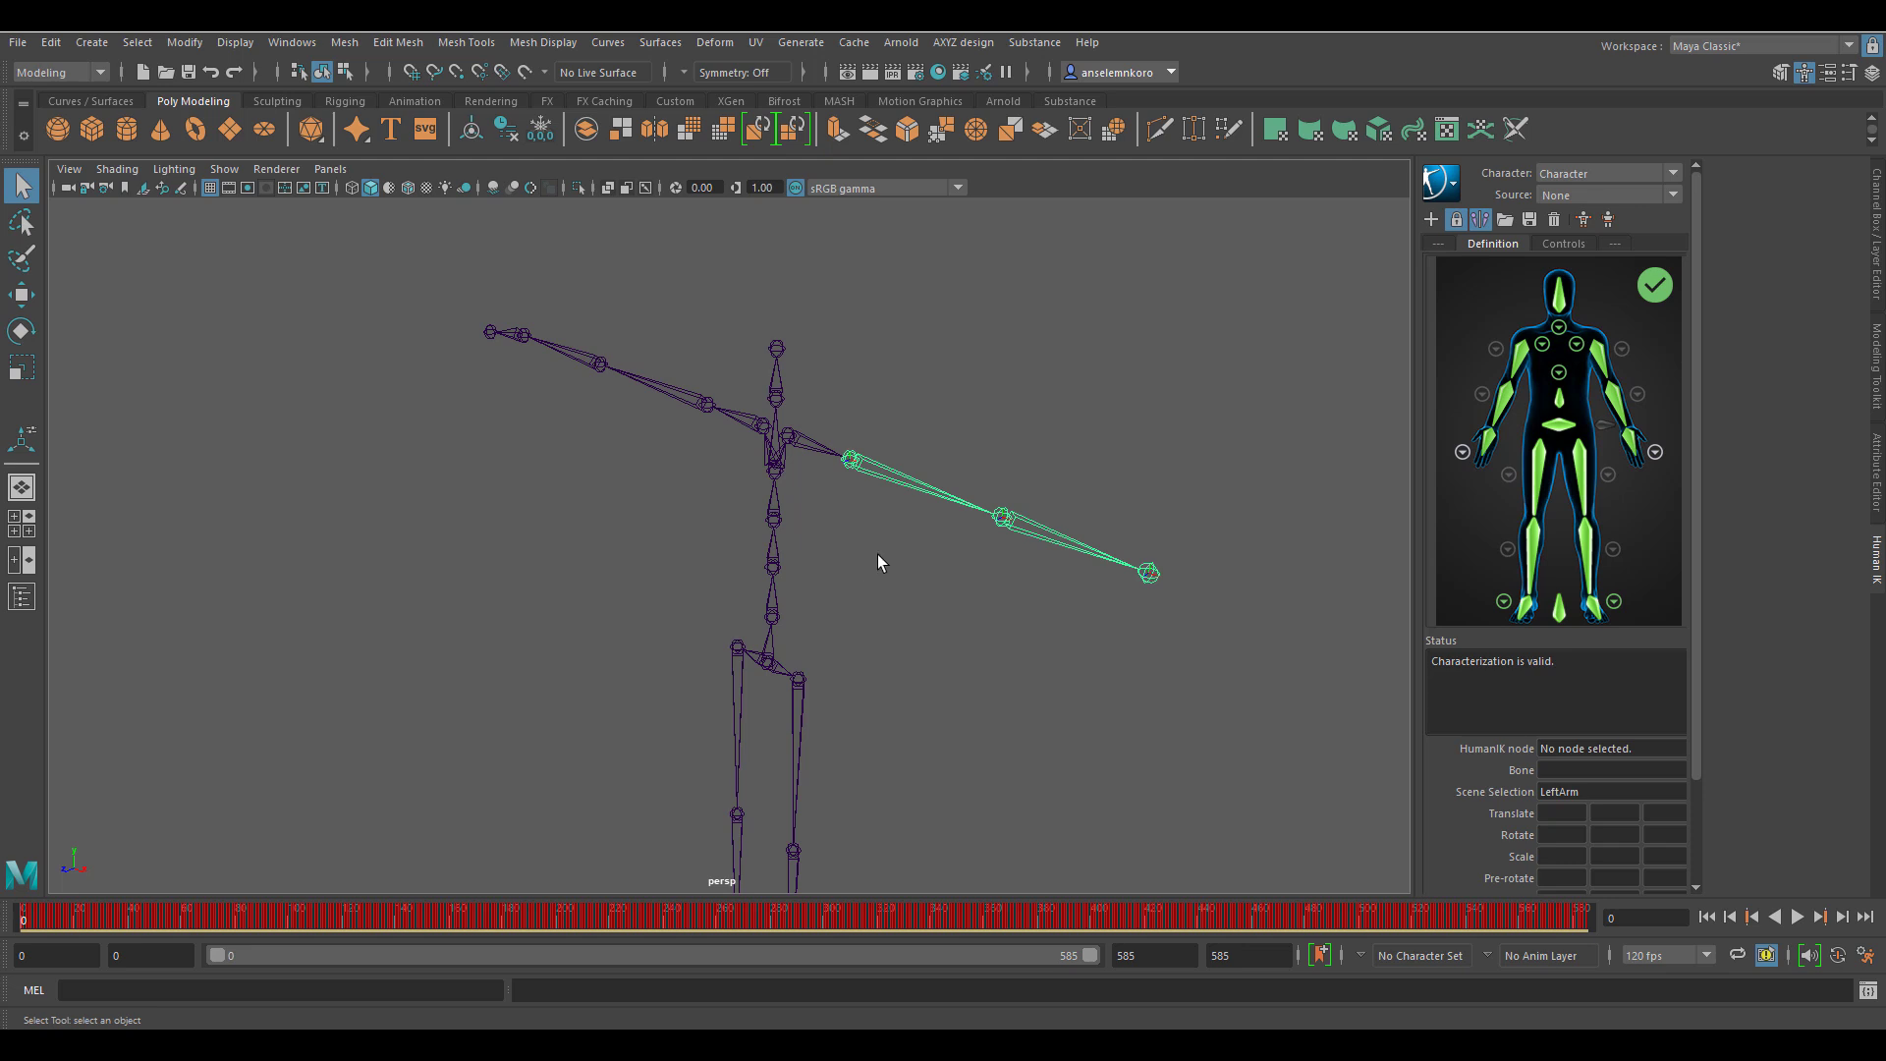
Step: Select the skeleton's Hips joint and play the imported attack animation to examine its motion
{"action": "scroll", "coordinate": [945, 452], "scroll_direction": "down", "scroll_amount": 3}
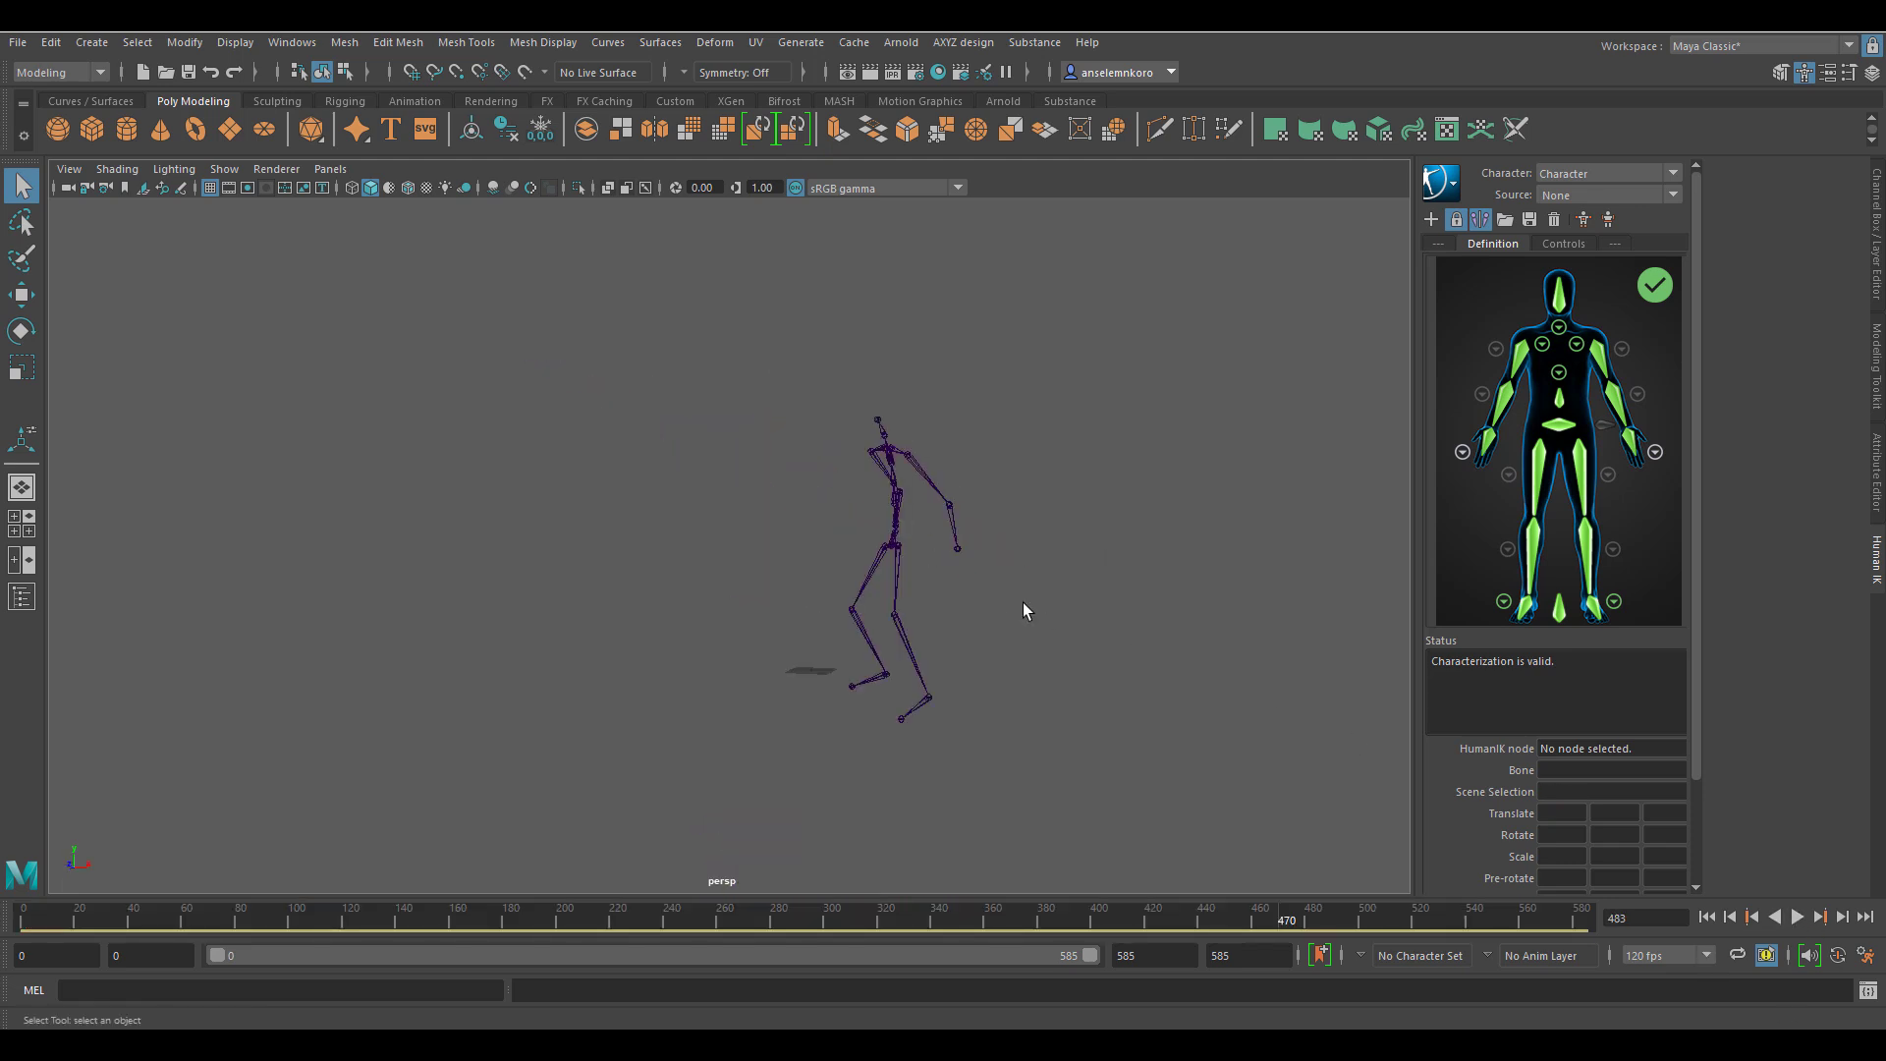
{"action": "left_click_drag", "start_coordinate": [1023, 610], "coordinate": [1002, 679], "text": "alt"}
{"action": "mouse_move", "coordinate": [1002, 680]}
{"action": "right_mouse_down", "text": "alt"}
{"action": "mouse_move", "coordinate": [1175, 780]}
{"action": "mouse_move", "coordinate": [999, 680]}
{"action": "right_mouse_up", "text": "alt"}
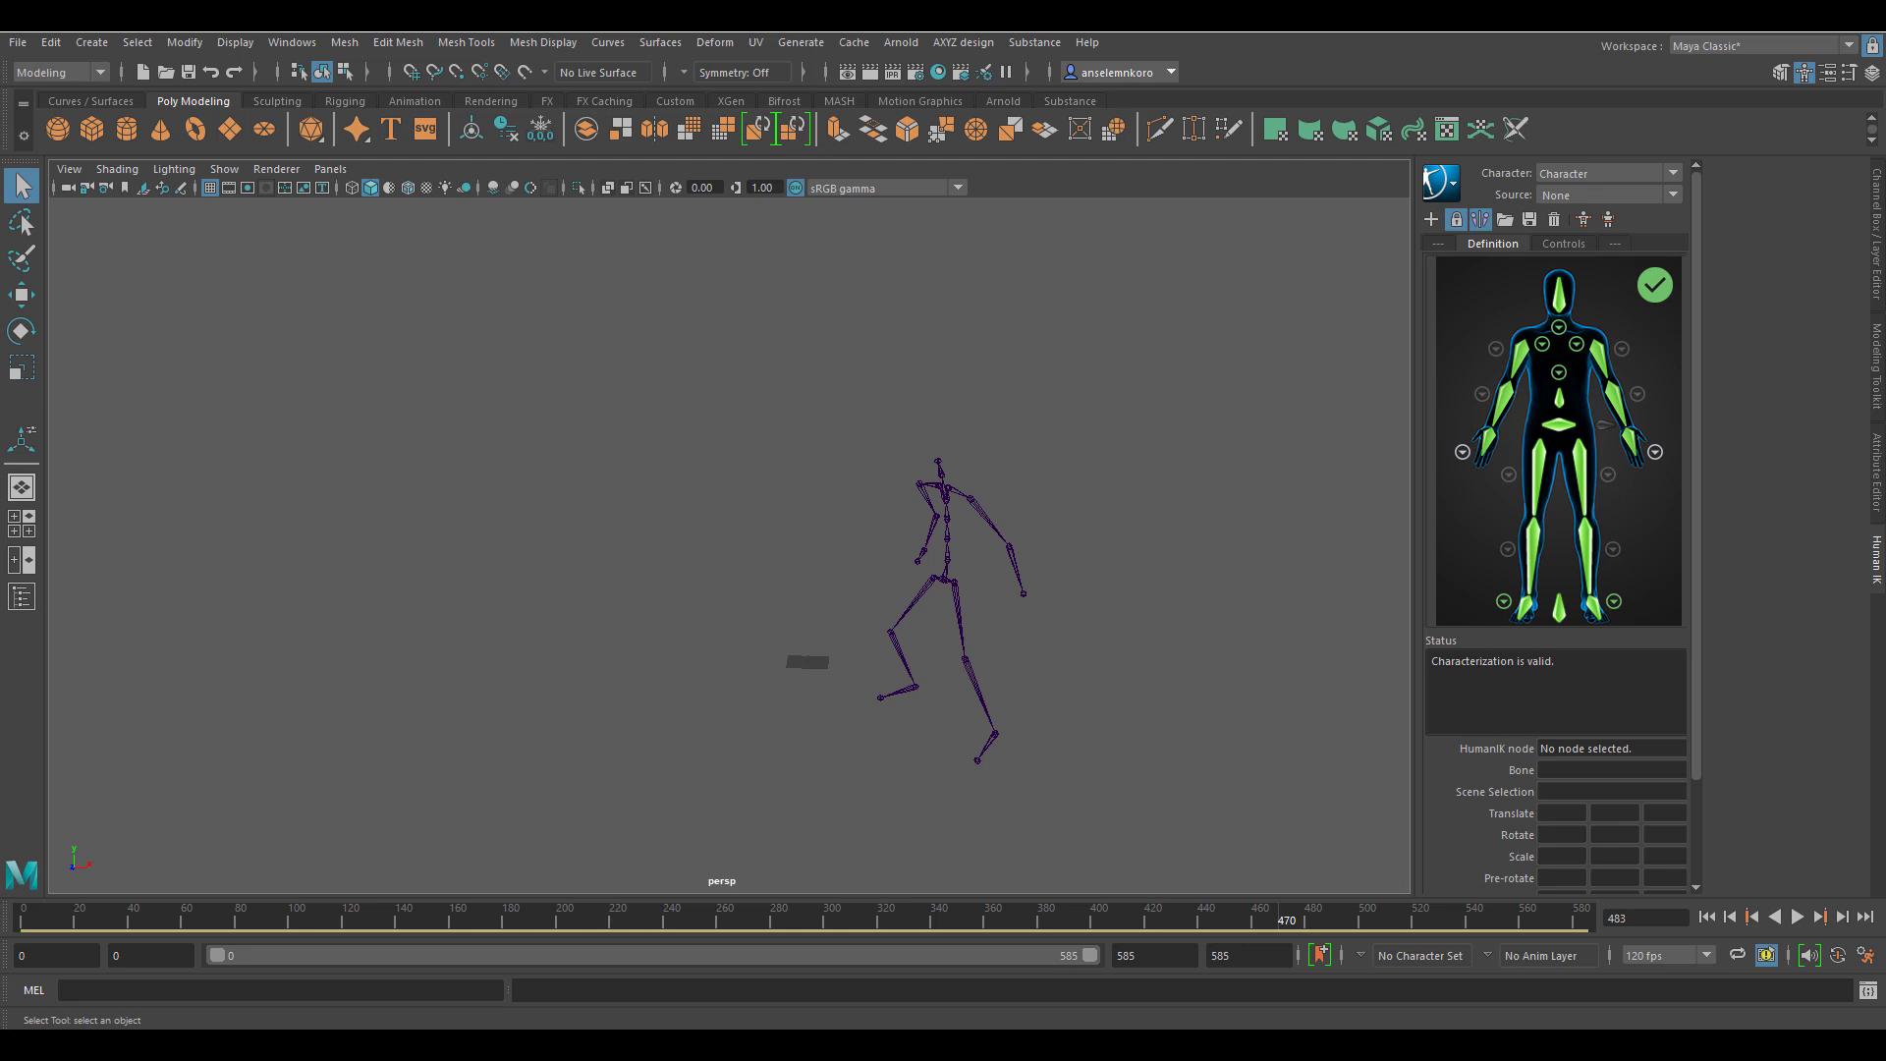
{"action": "left_click", "coordinate": [944, 578]}
{"action": "right_click_drag", "start_coordinate": [1192, 733], "coordinate": [1410, 835], "text": "alt"}
{"action": "middle_click_drag", "start_coordinate": [1405, 790], "coordinate": [899, 709], "text": "alt"}
{"action": "right_click_drag", "start_coordinate": [1051, 695], "coordinate": [874, 600], "text": "alt"}
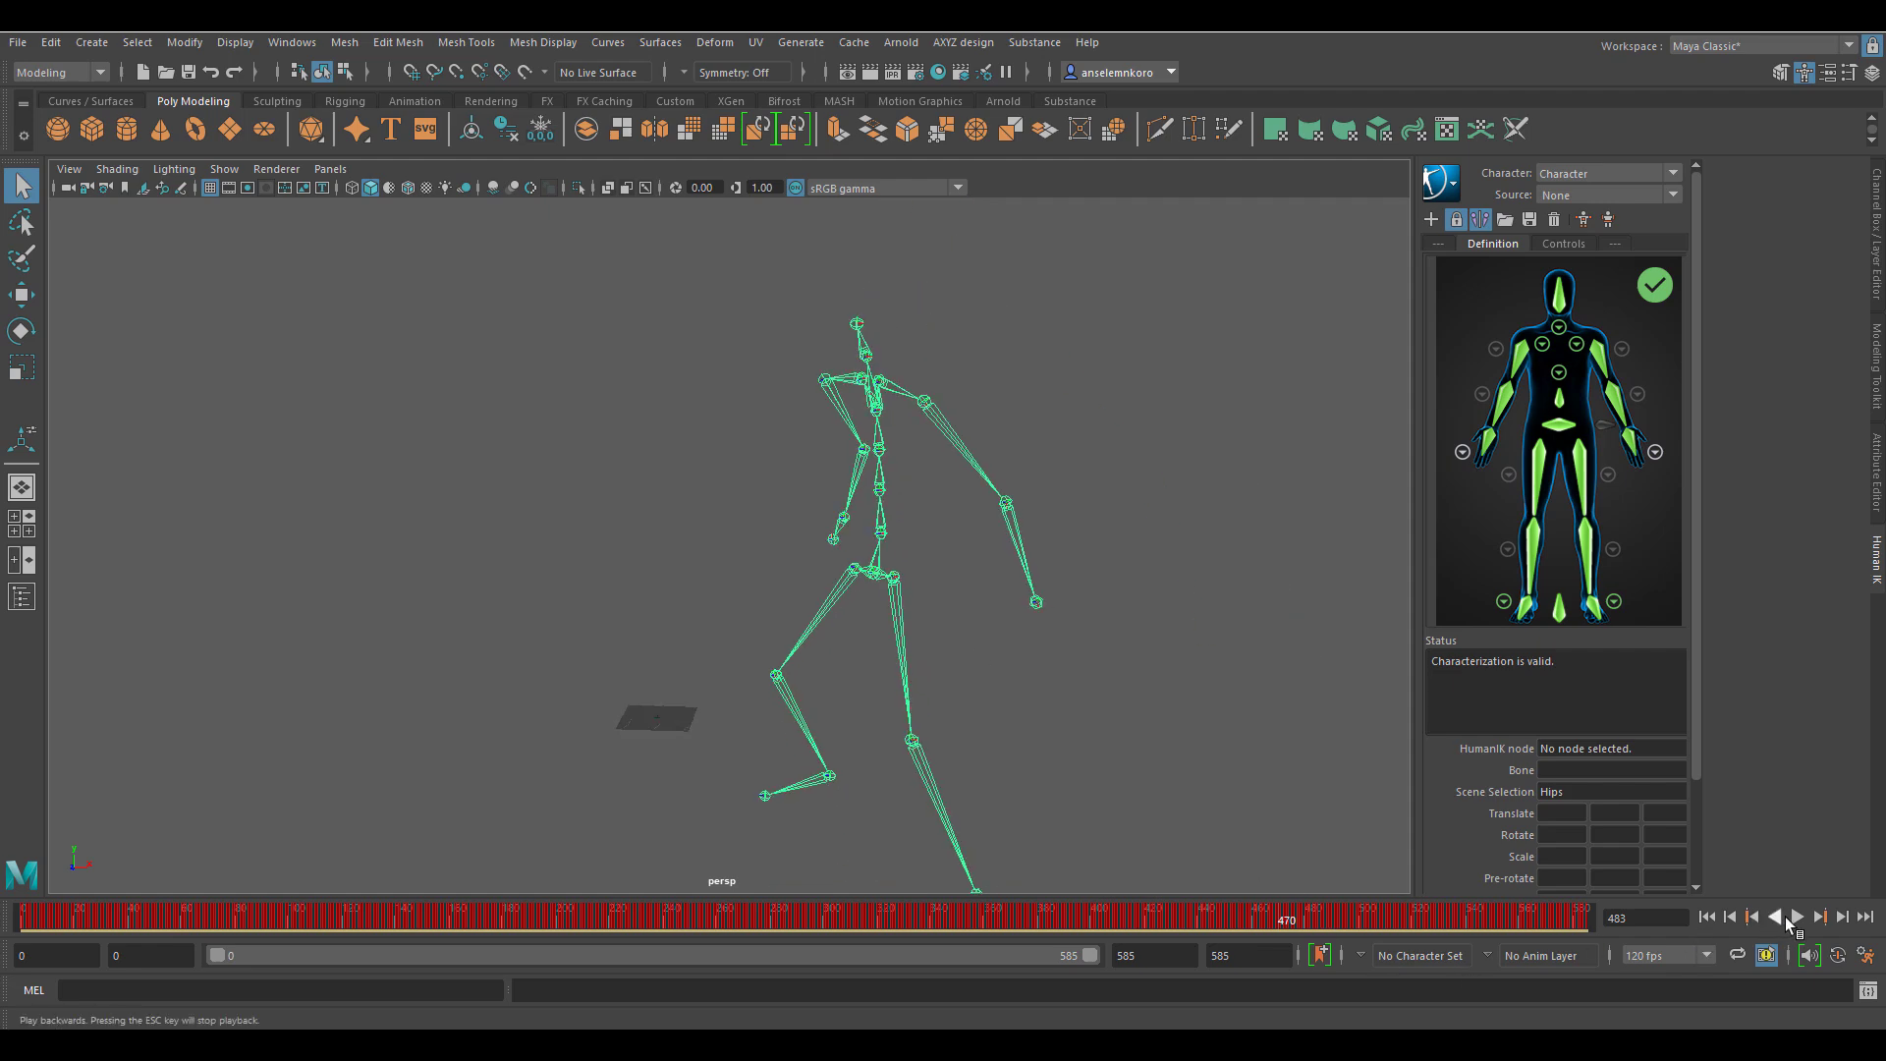
{"action": "left_click", "coordinate": [1798, 918]}
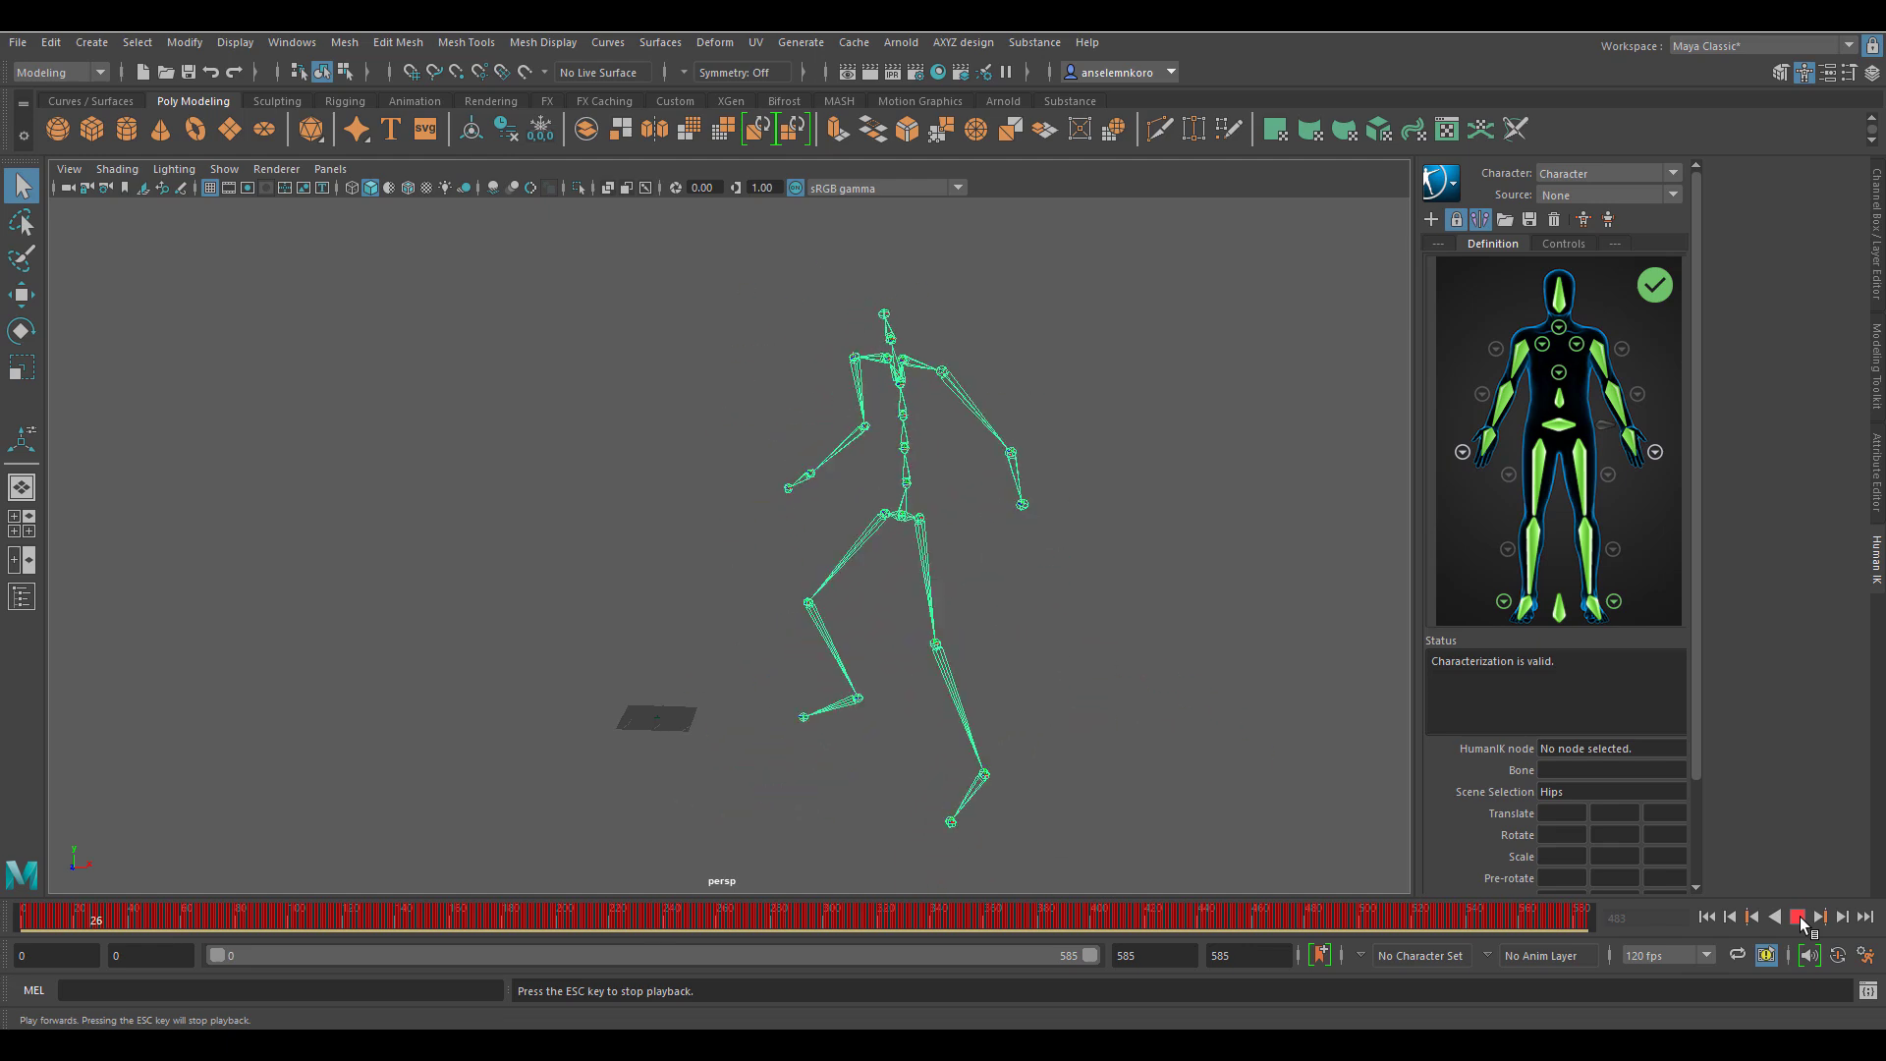
{"action": "left_click", "coordinate": [1799, 920]}
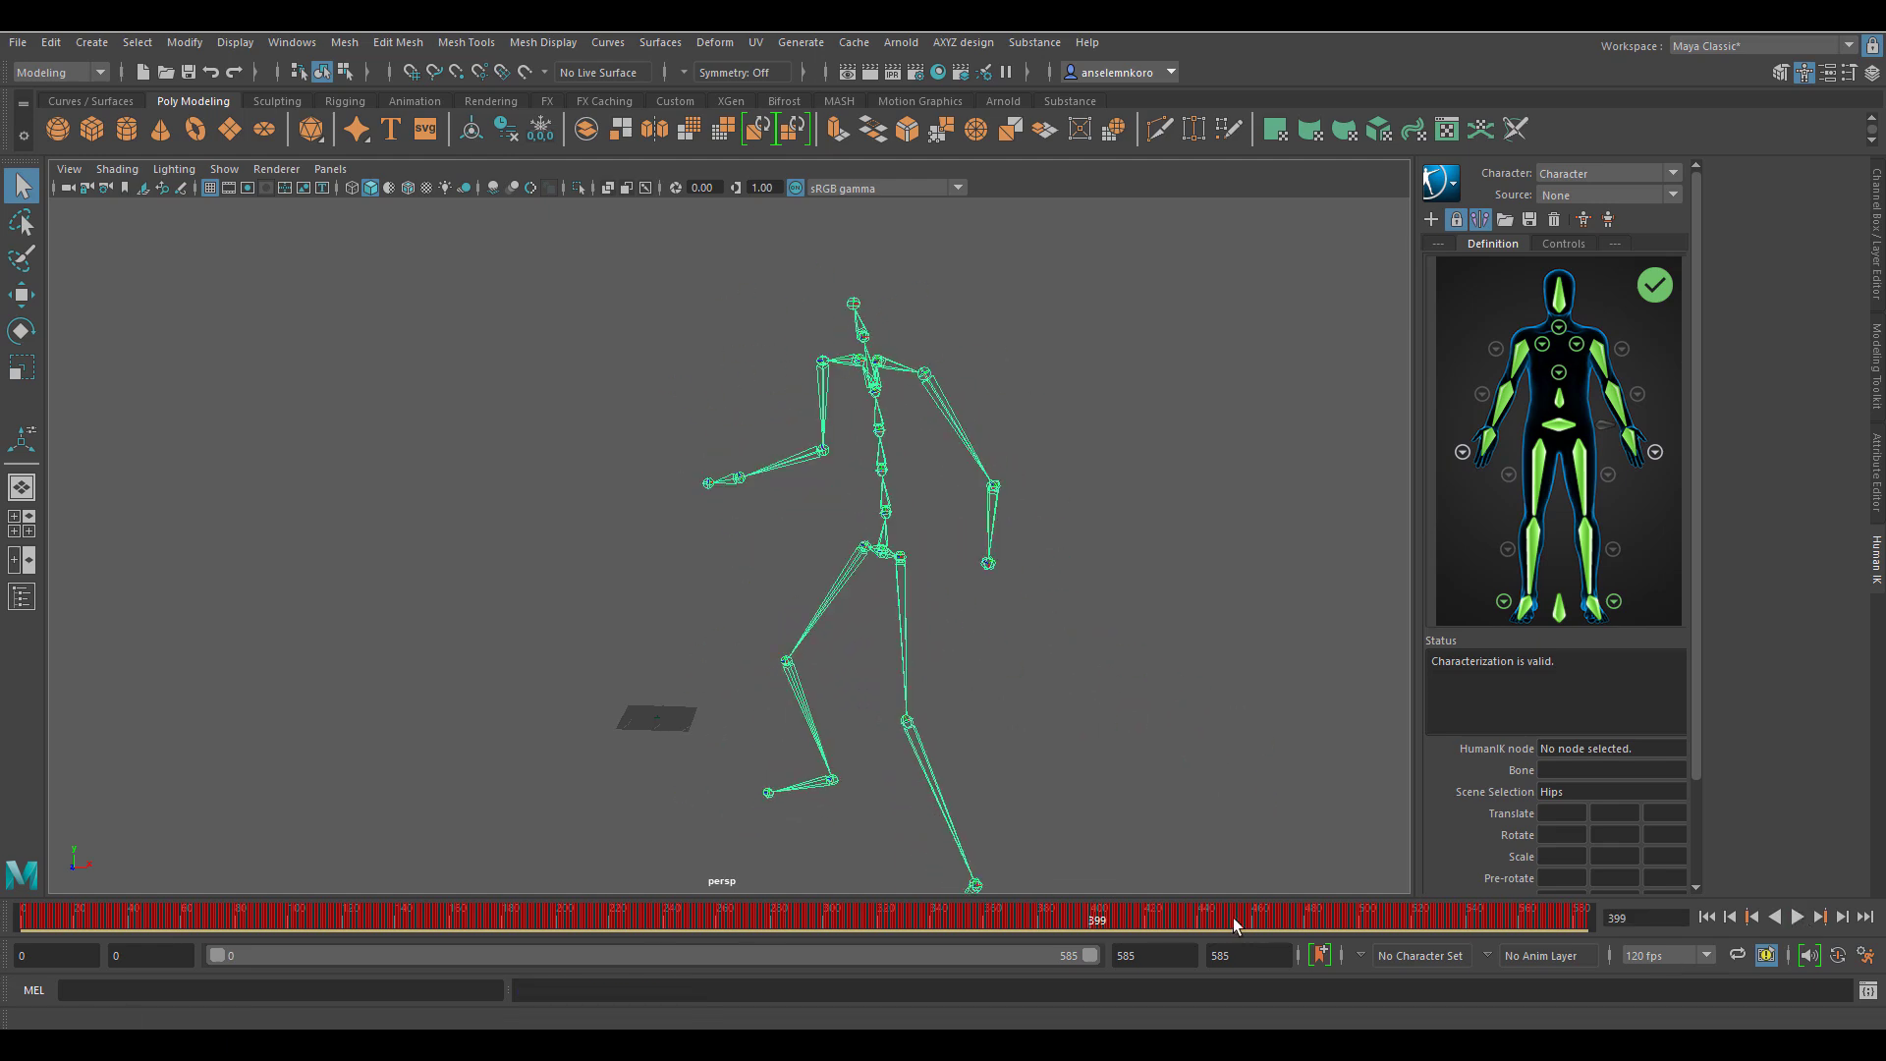
Step: Create a red timeline bookmark named Pose01 covering frames 337 to 358
{"action": "mouse_move", "coordinate": [990, 923]}
{"action": "left_mouse_down"}
{"action": "mouse_move", "coordinate": [812, 920]}
{"action": "mouse_move", "coordinate": [1046, 927]}
{"action": "mouse_move", "coordinate": [976, 921]}
{"action": "left_mouse_up"}
{"action": "left_click", "coordinate": [934, 919]}
{"action": "key", "text": "alt+v"}
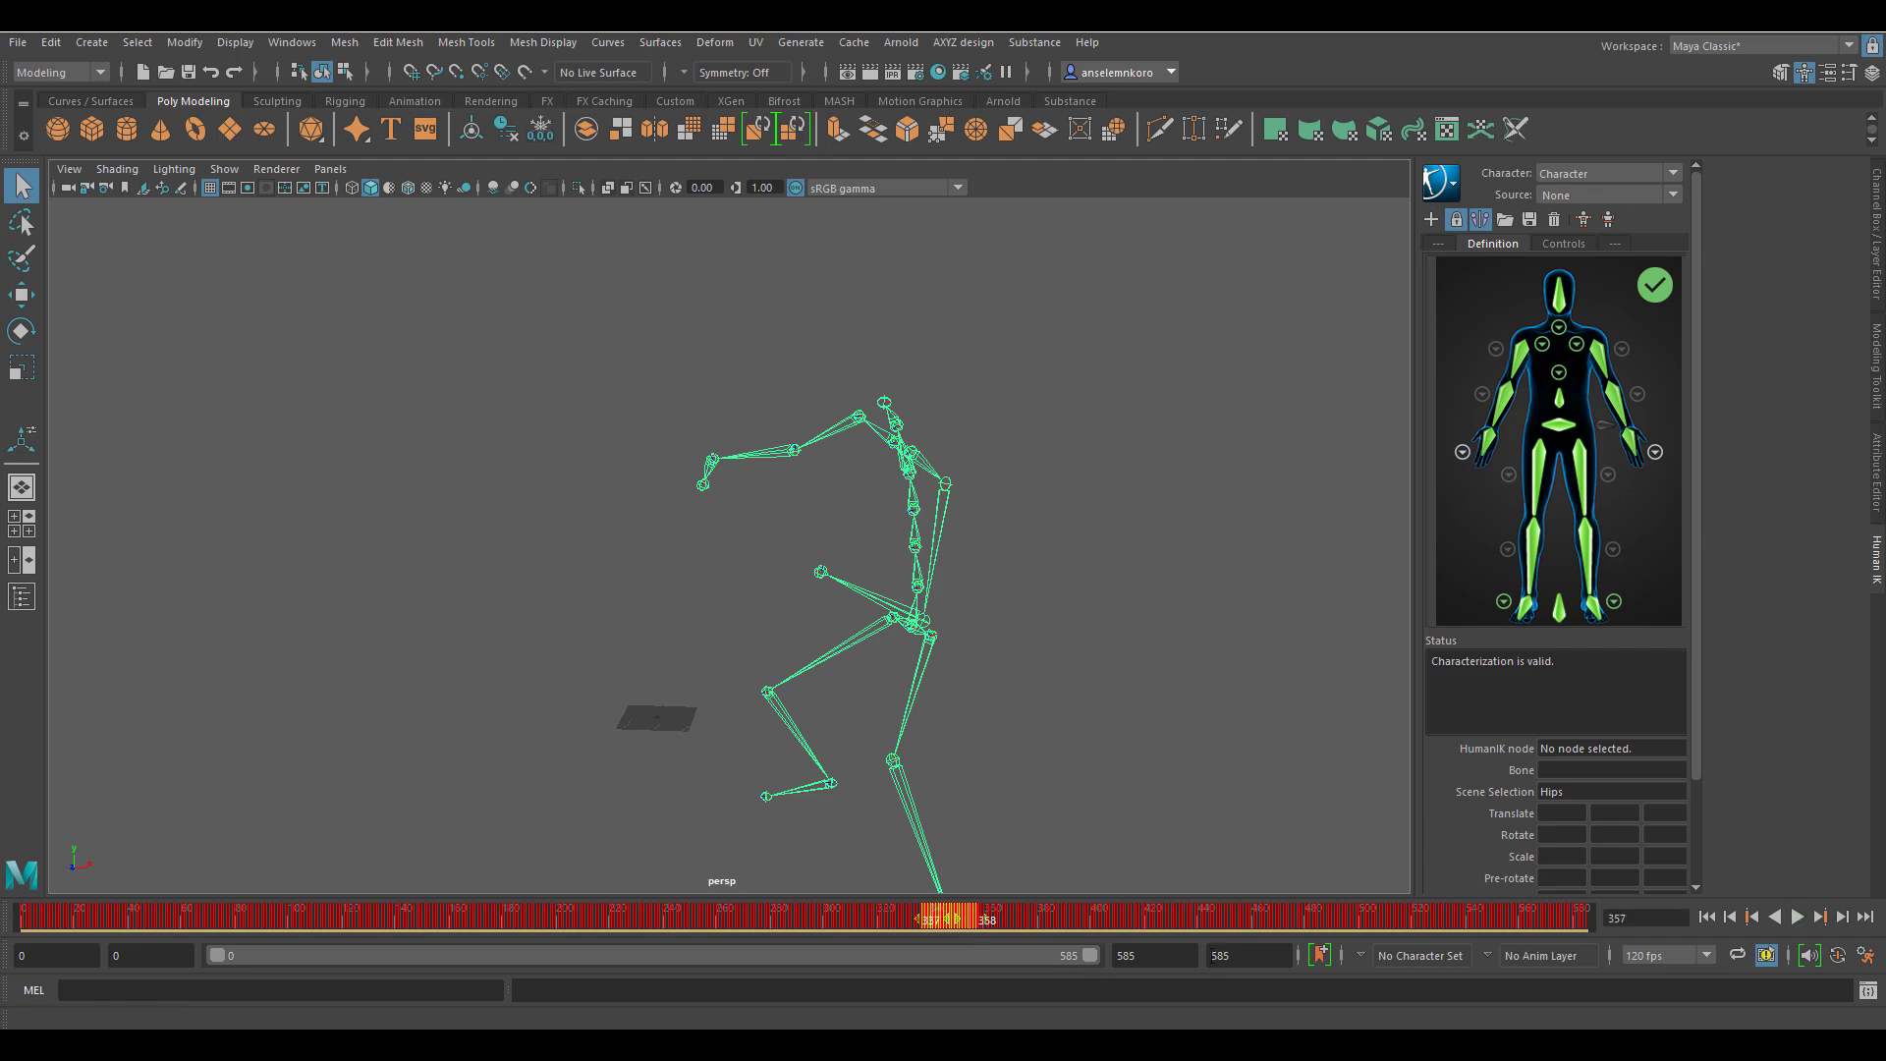
{"action": "left_click", "coordinate": [1321, 956]}
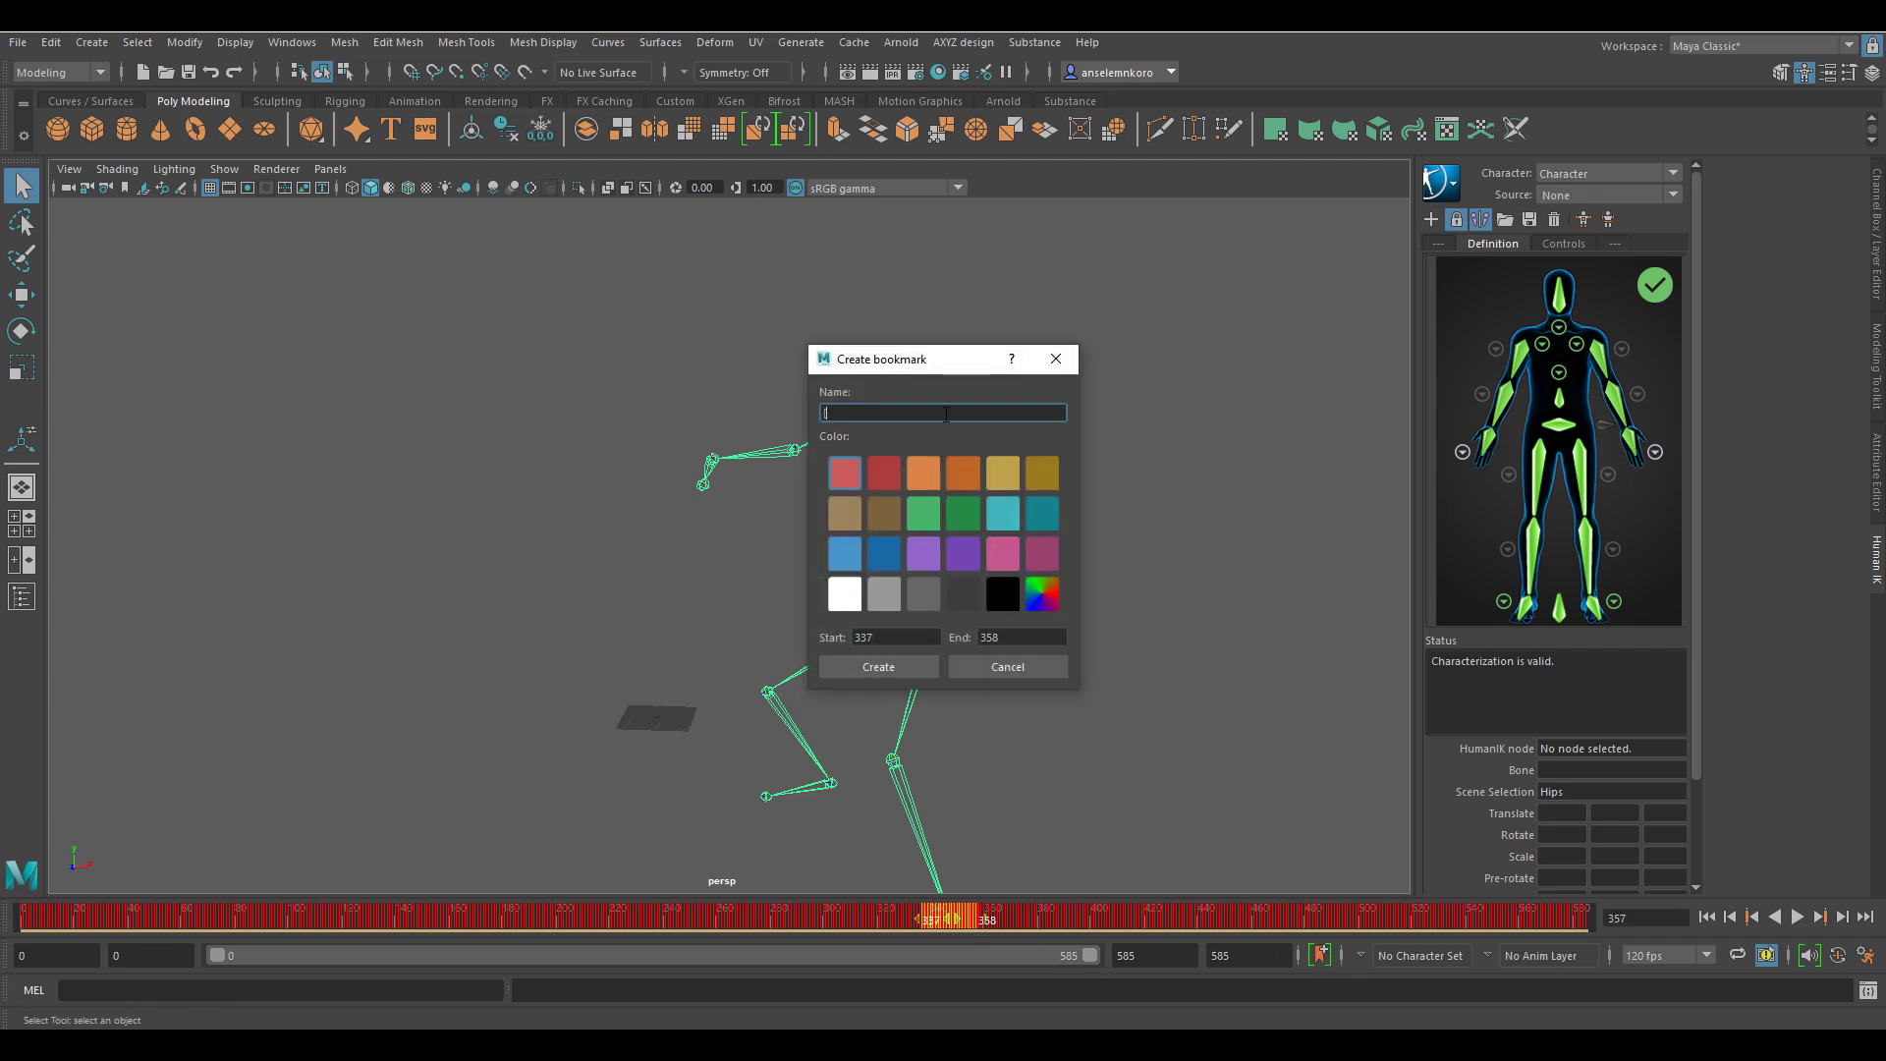
{"action": "type", "text": "Pose01"}
{"action": "left_click", "coordinate": [896, 476]}
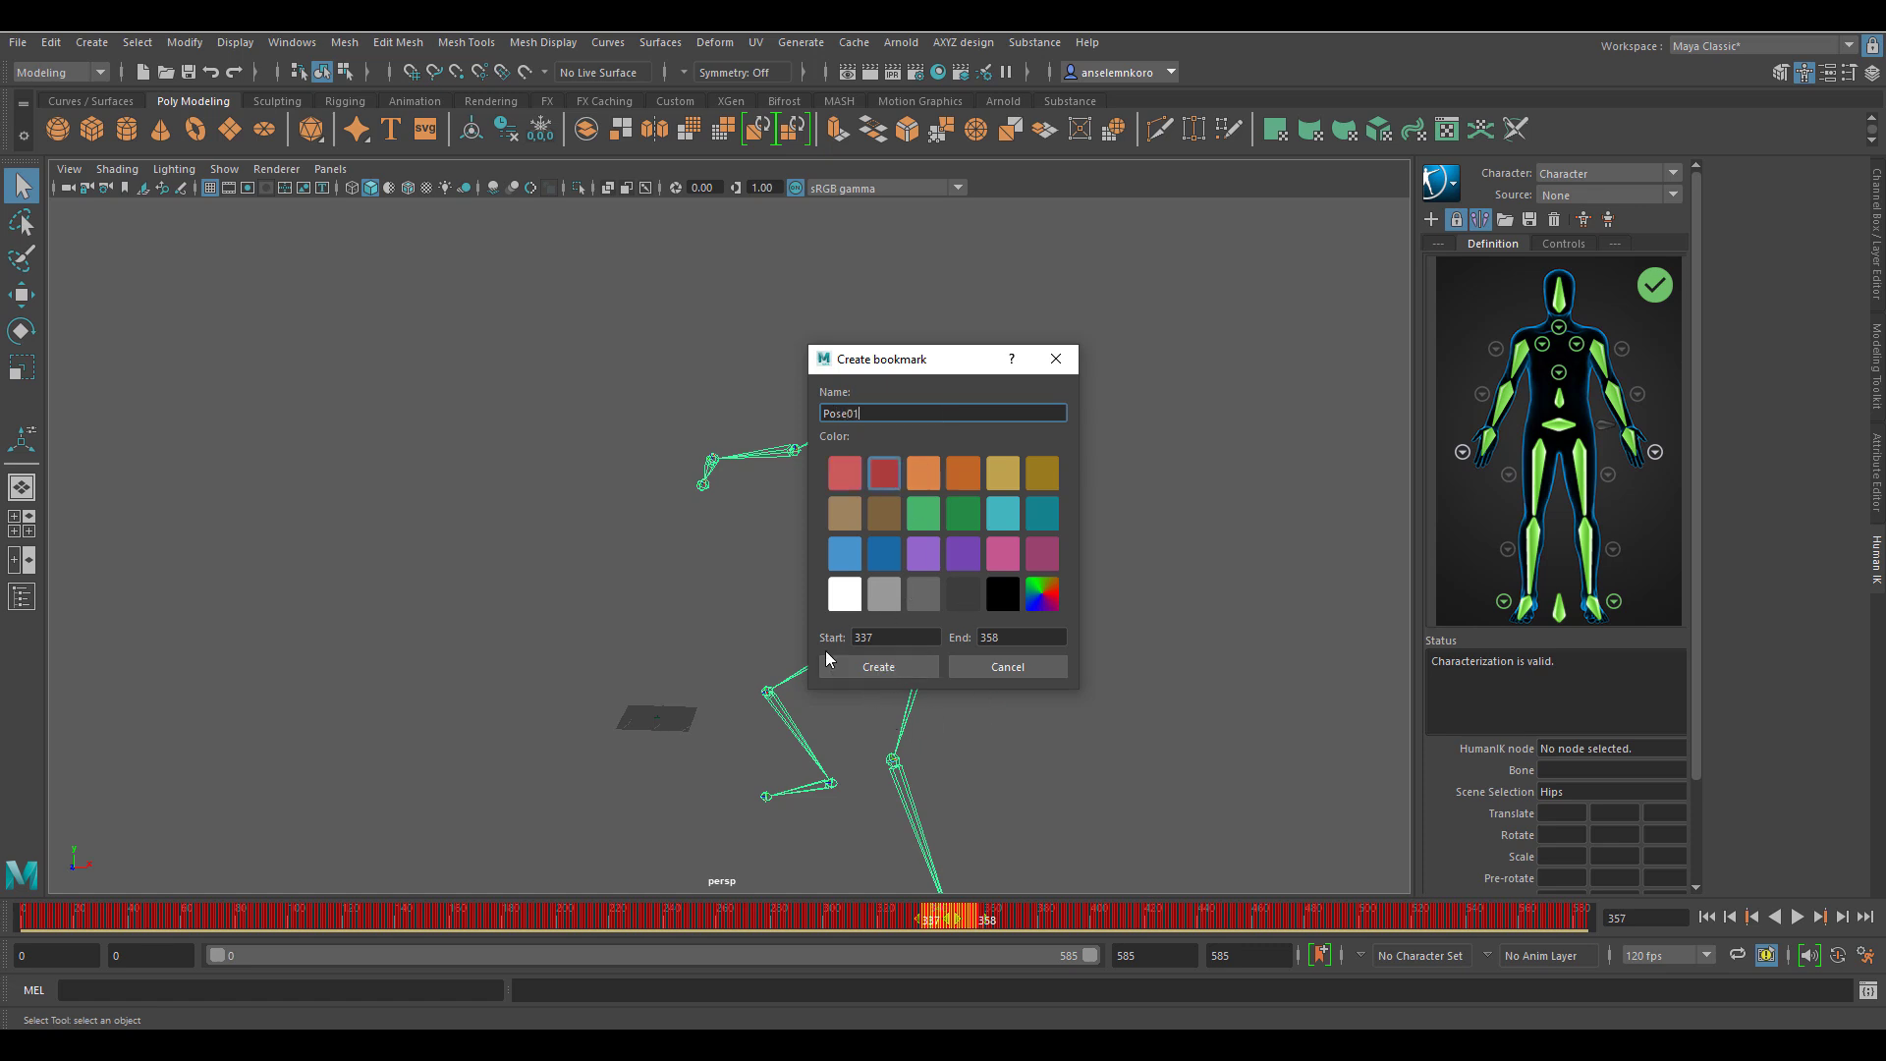
{"action": "left_click", "coordinate": [881, 668]}
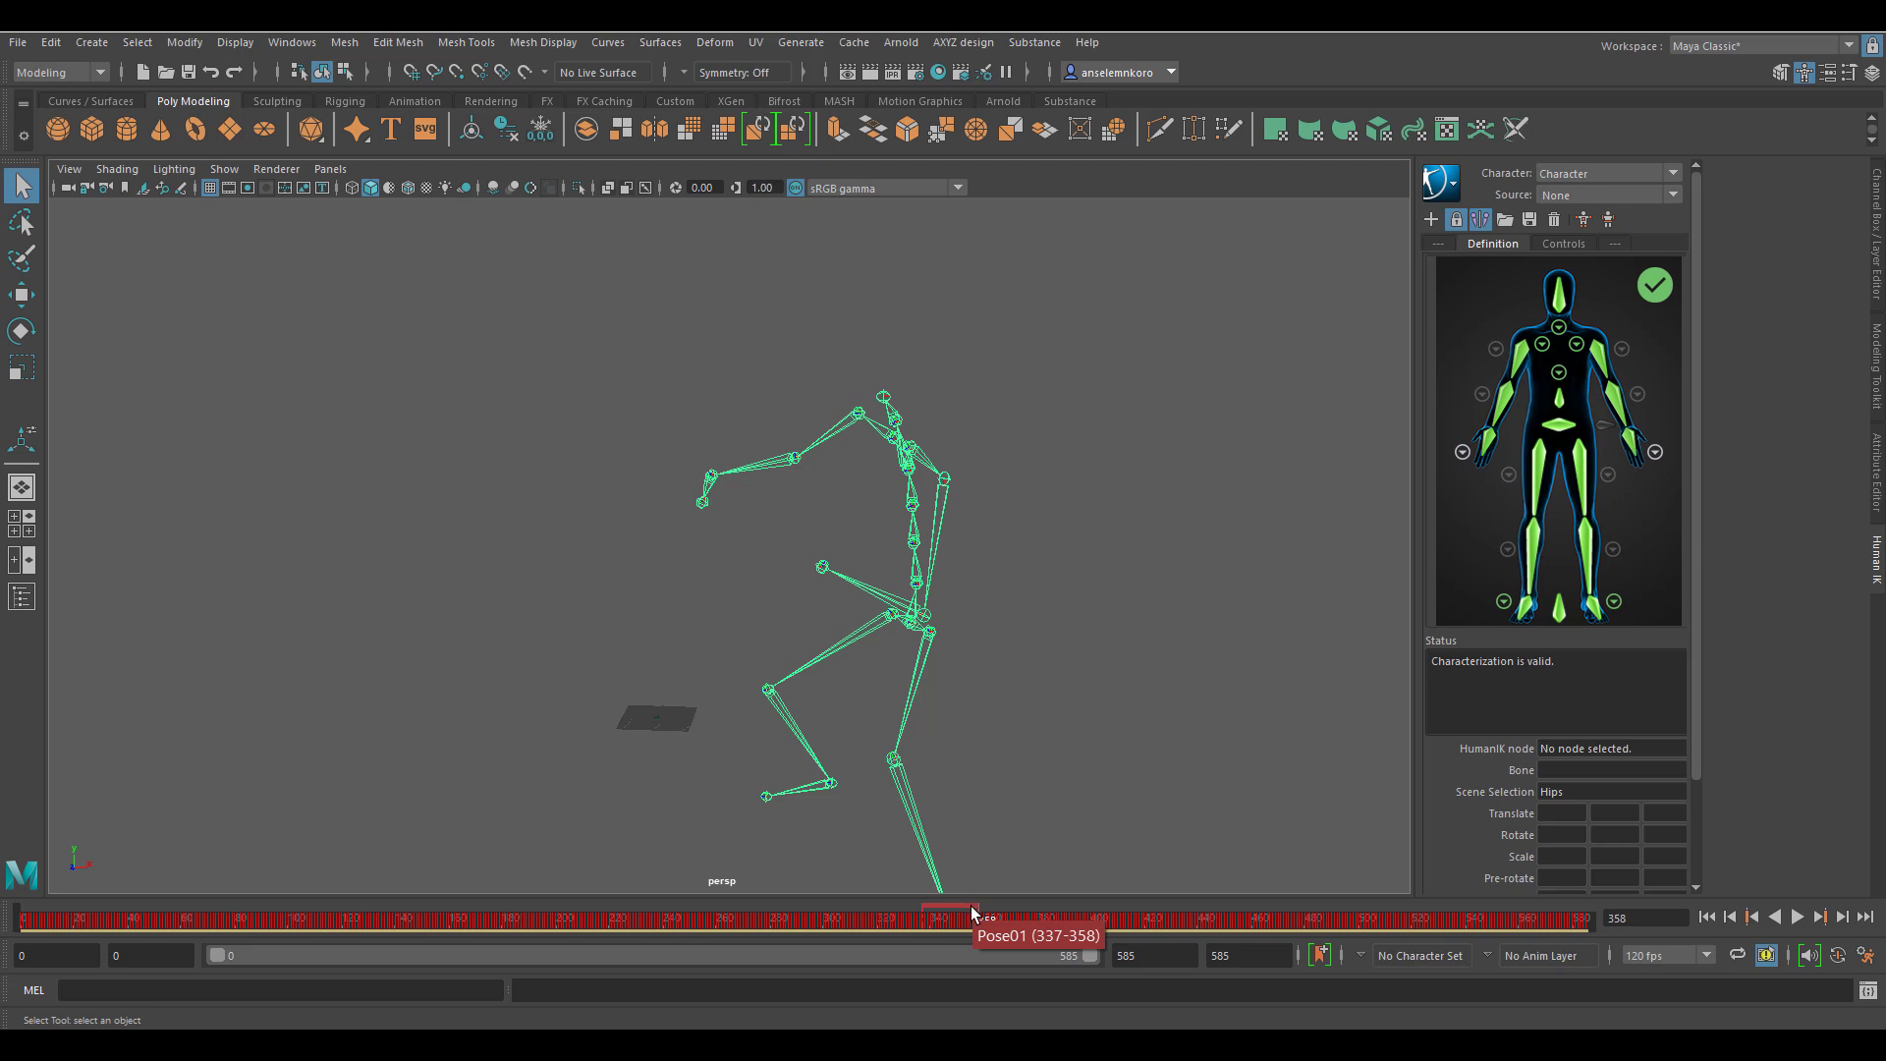
Step: Shift the Pose01 bookmark to an earlier range on the timeline and briefly play the animation
{"action": "mouse_move", "coordinate": [972, 906]}
{"action": "left_mouse_down"}
{"action": "mouse_move", "coordinate": [1074, 905]}
{"action": "mouse_move", "coordinate": [875, 888]}
{"action": "mouse_move", "coordinate": [933, 901]}
{"action": "left_mouse_up"}
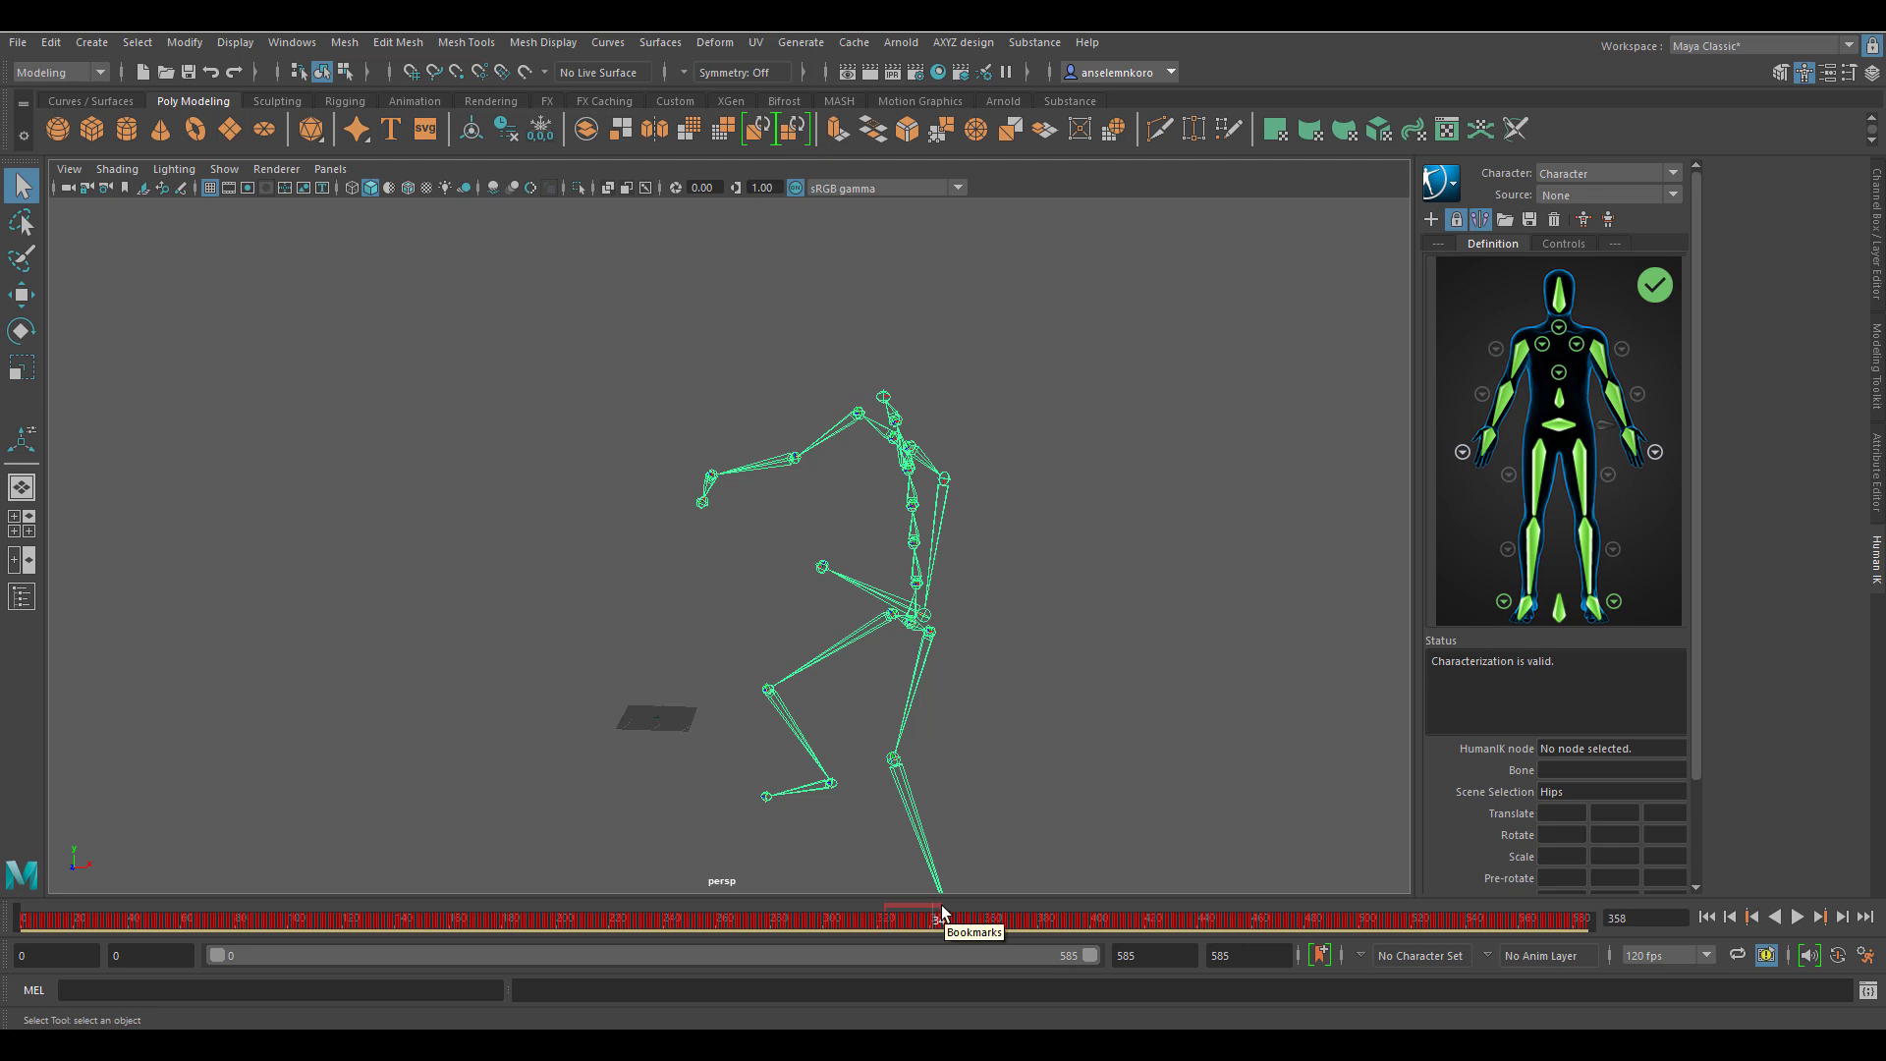
{"action": "key", "text": "alt+v"}
{"action": "key", "text": "alt+v"}
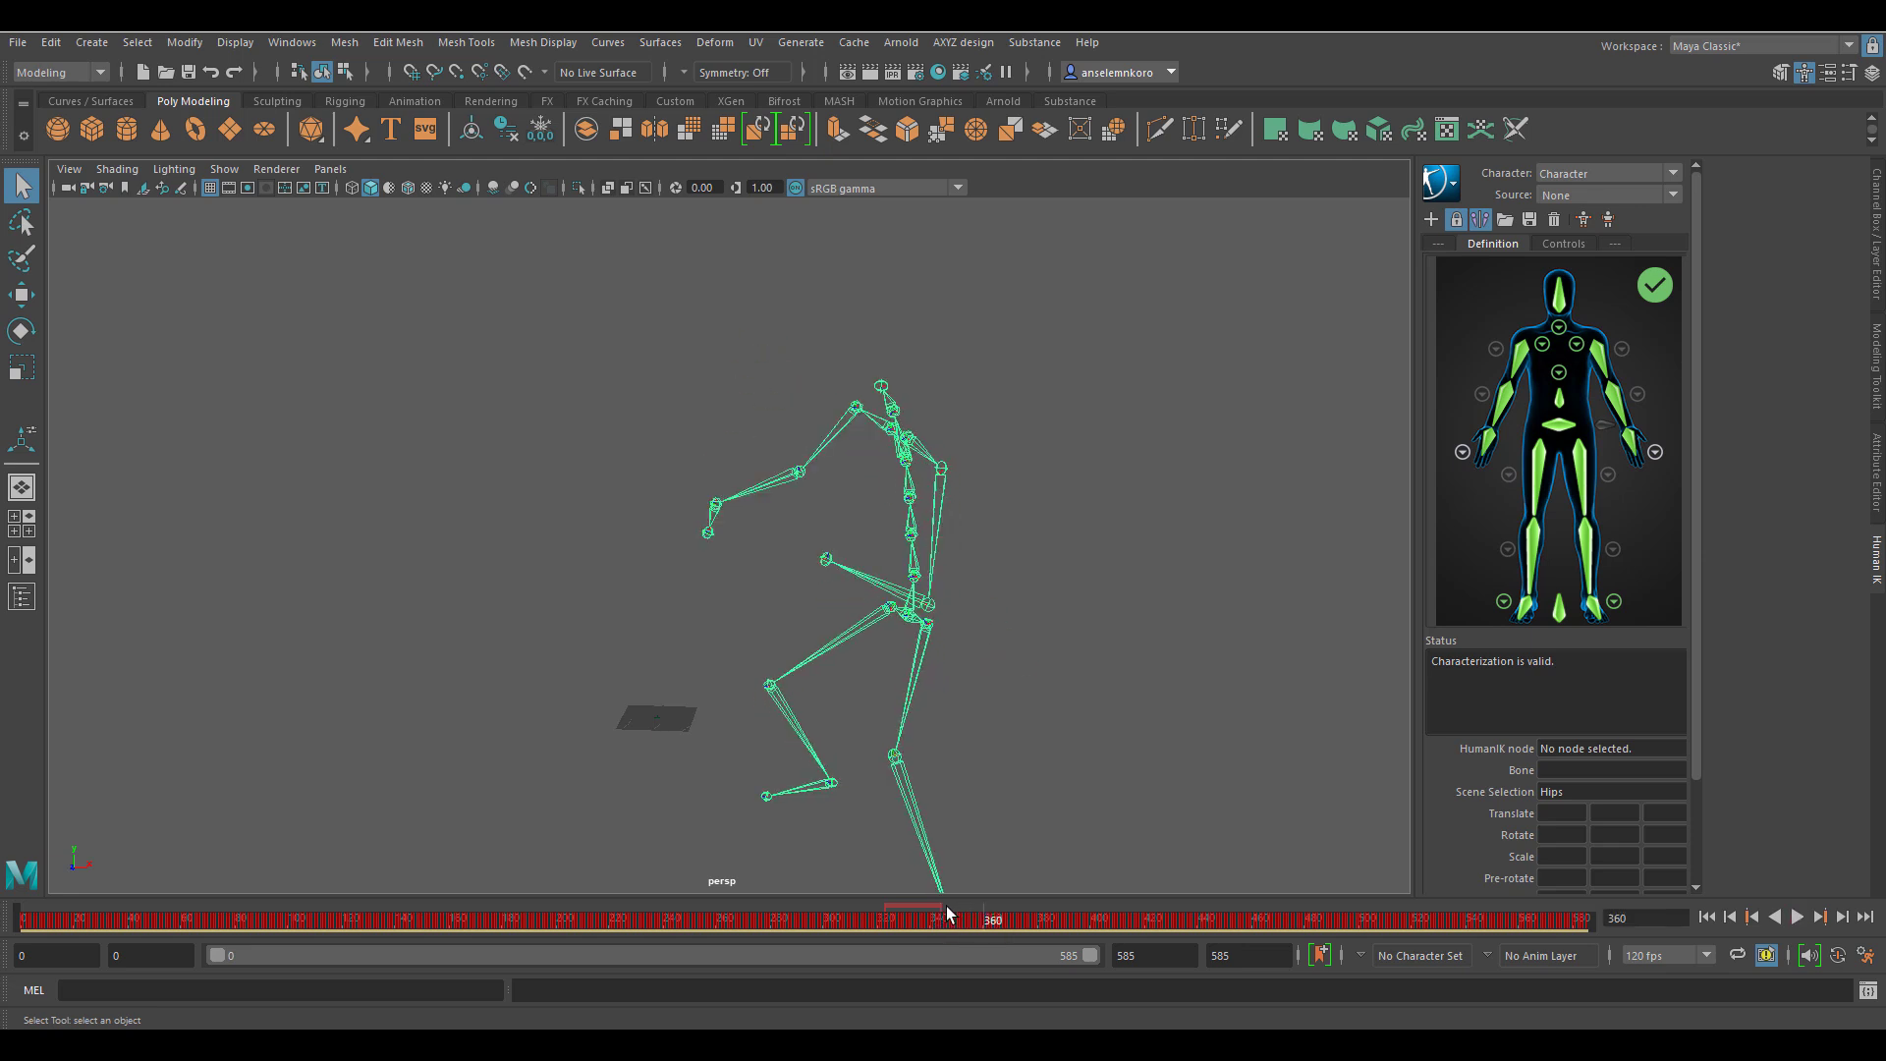
{"action": "left_click_drag", "start_coordinate": [947, 905], "coordinate": [1028, 948]}
{"action": "left_click_drag", "start_coordinate": [1028, 948], "coordinate": [972, 938], "text": "shift"}
Step: Start a new scene, discarding the changes to the imported motion scene
{"action": "left_click", "coordinate": [143, 72]}
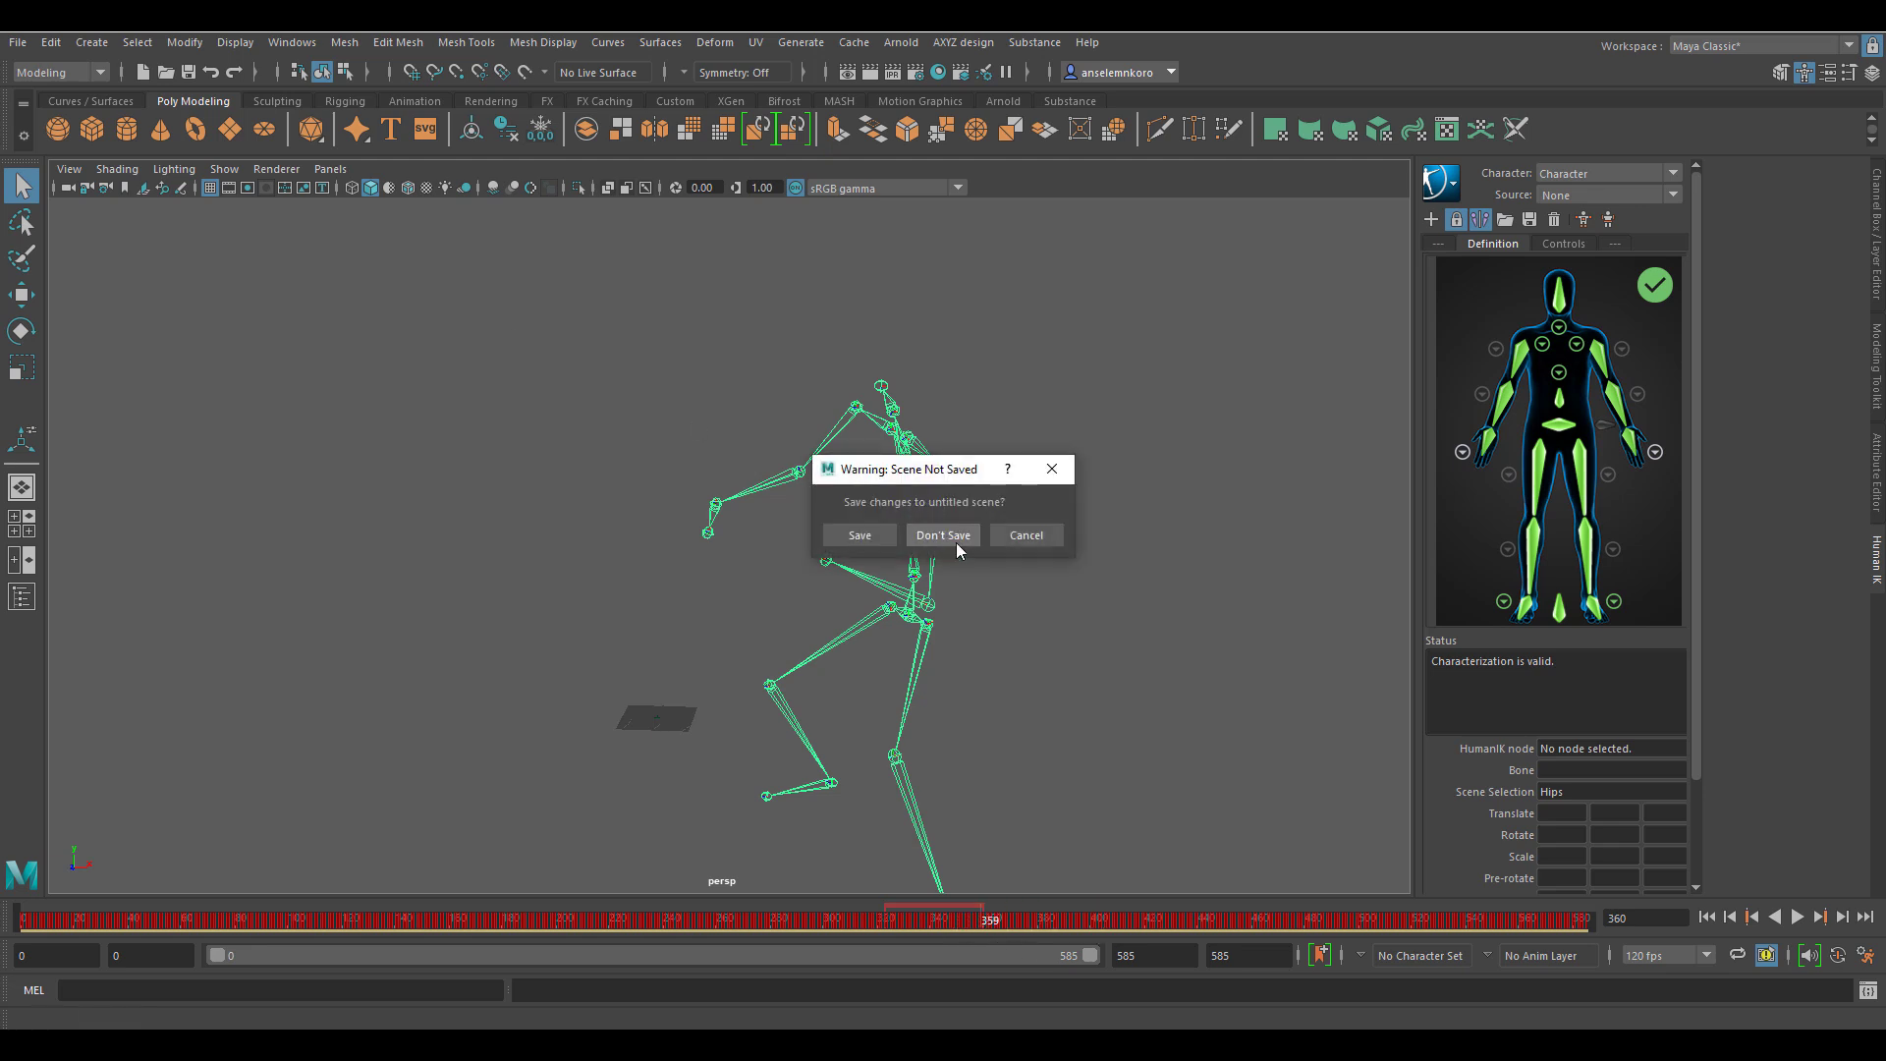
{"action": "left_click", "coordinate": [955, 540]}
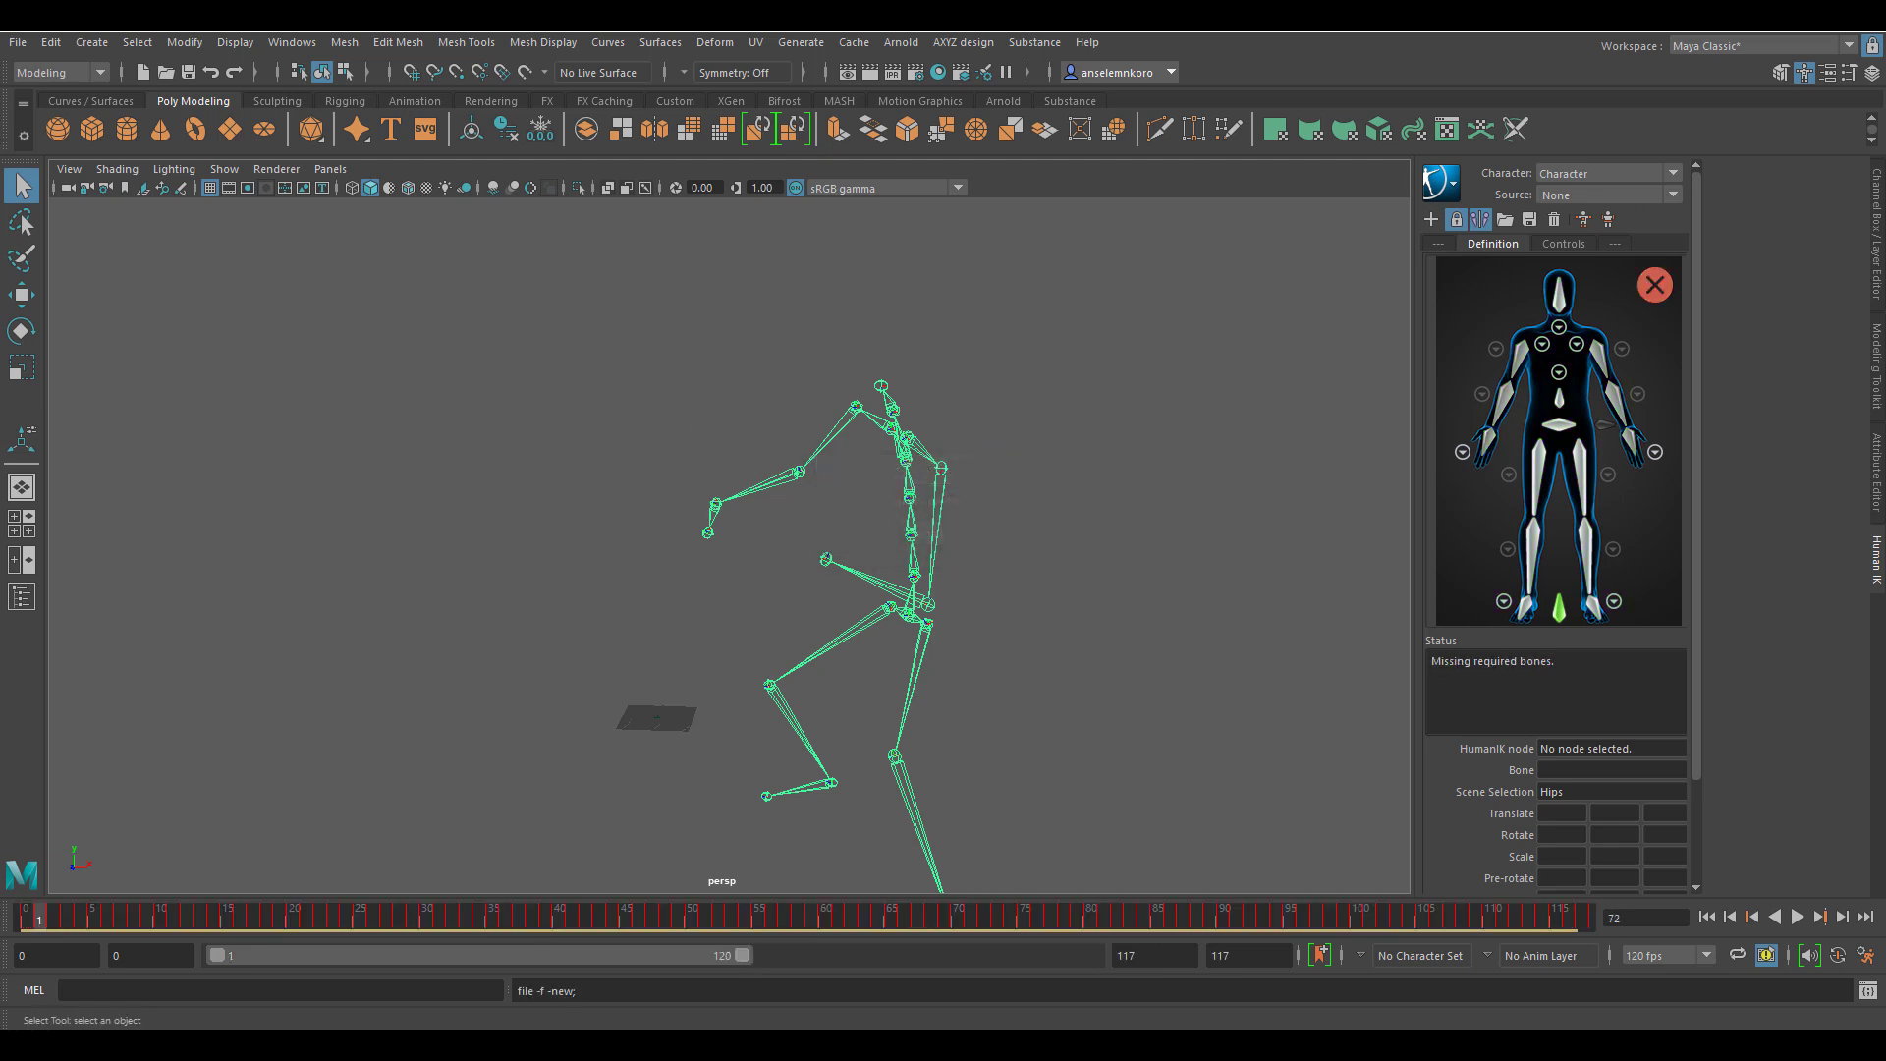
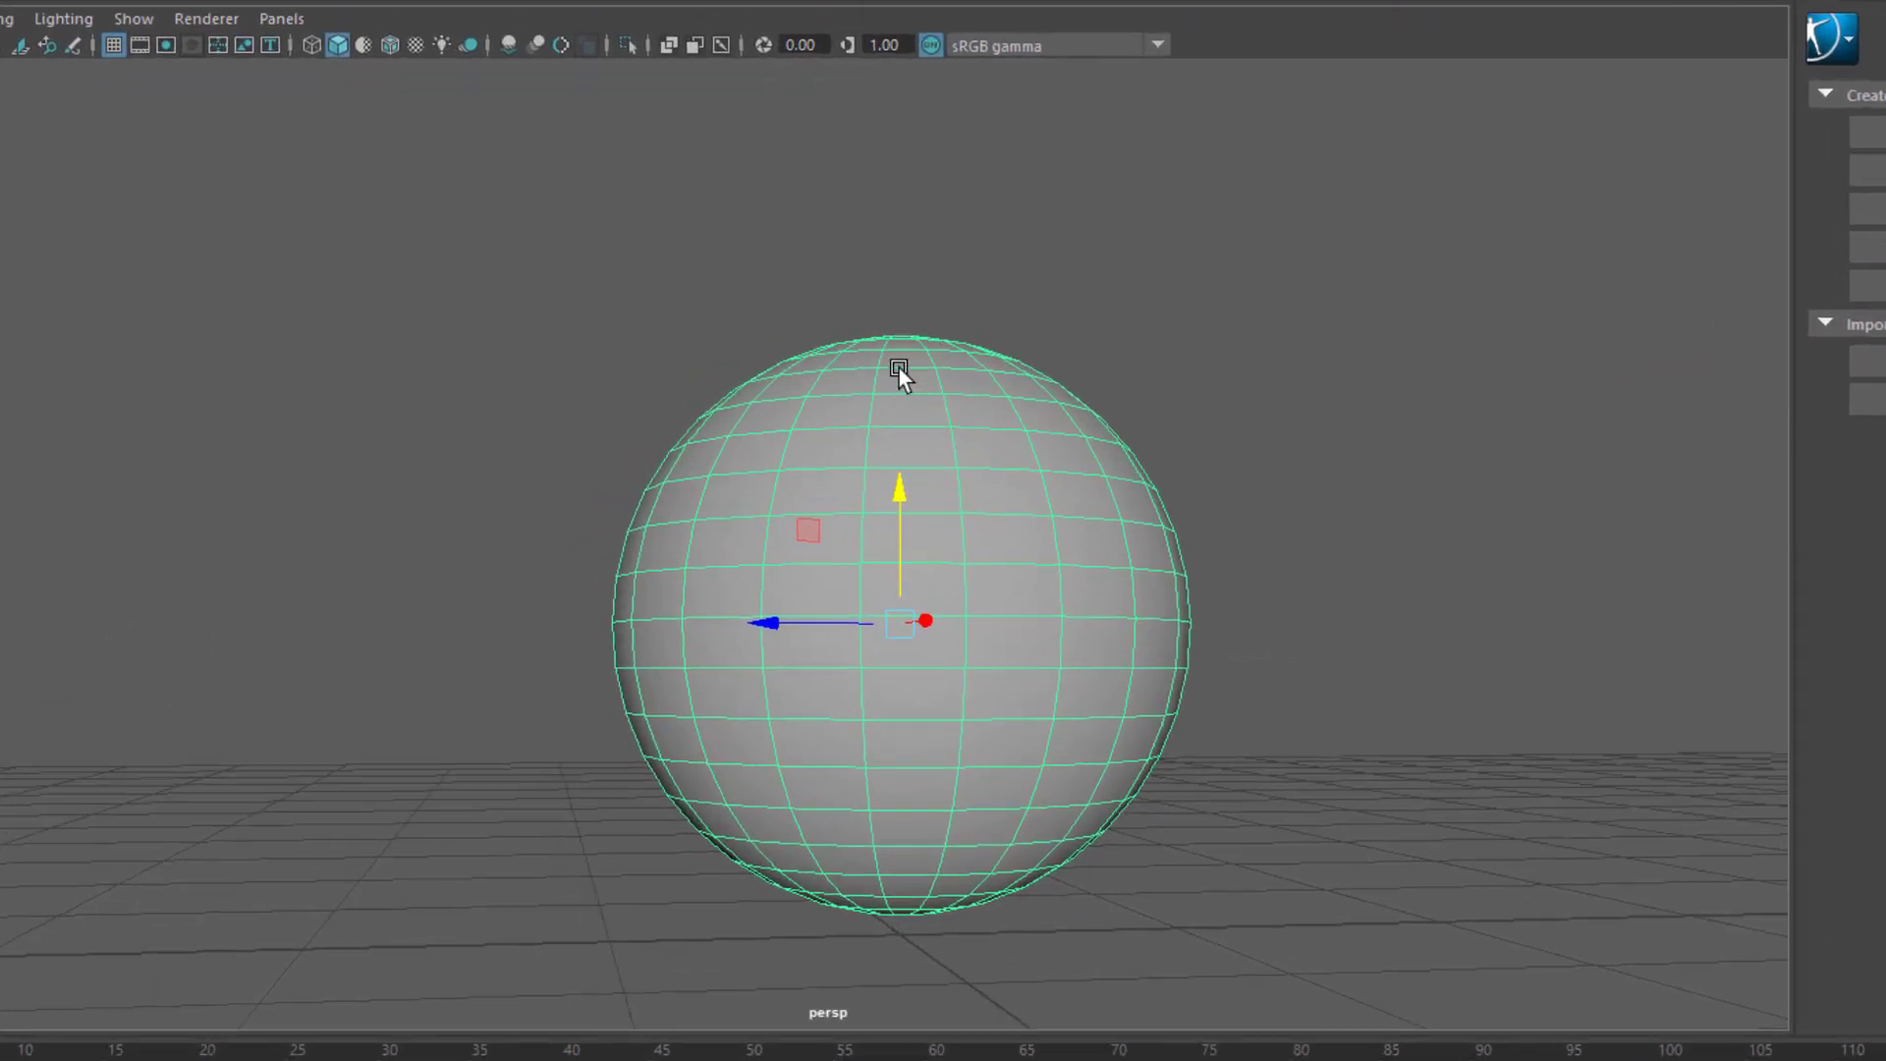
{"action": "right_click", "coordinate": [772, 422]}
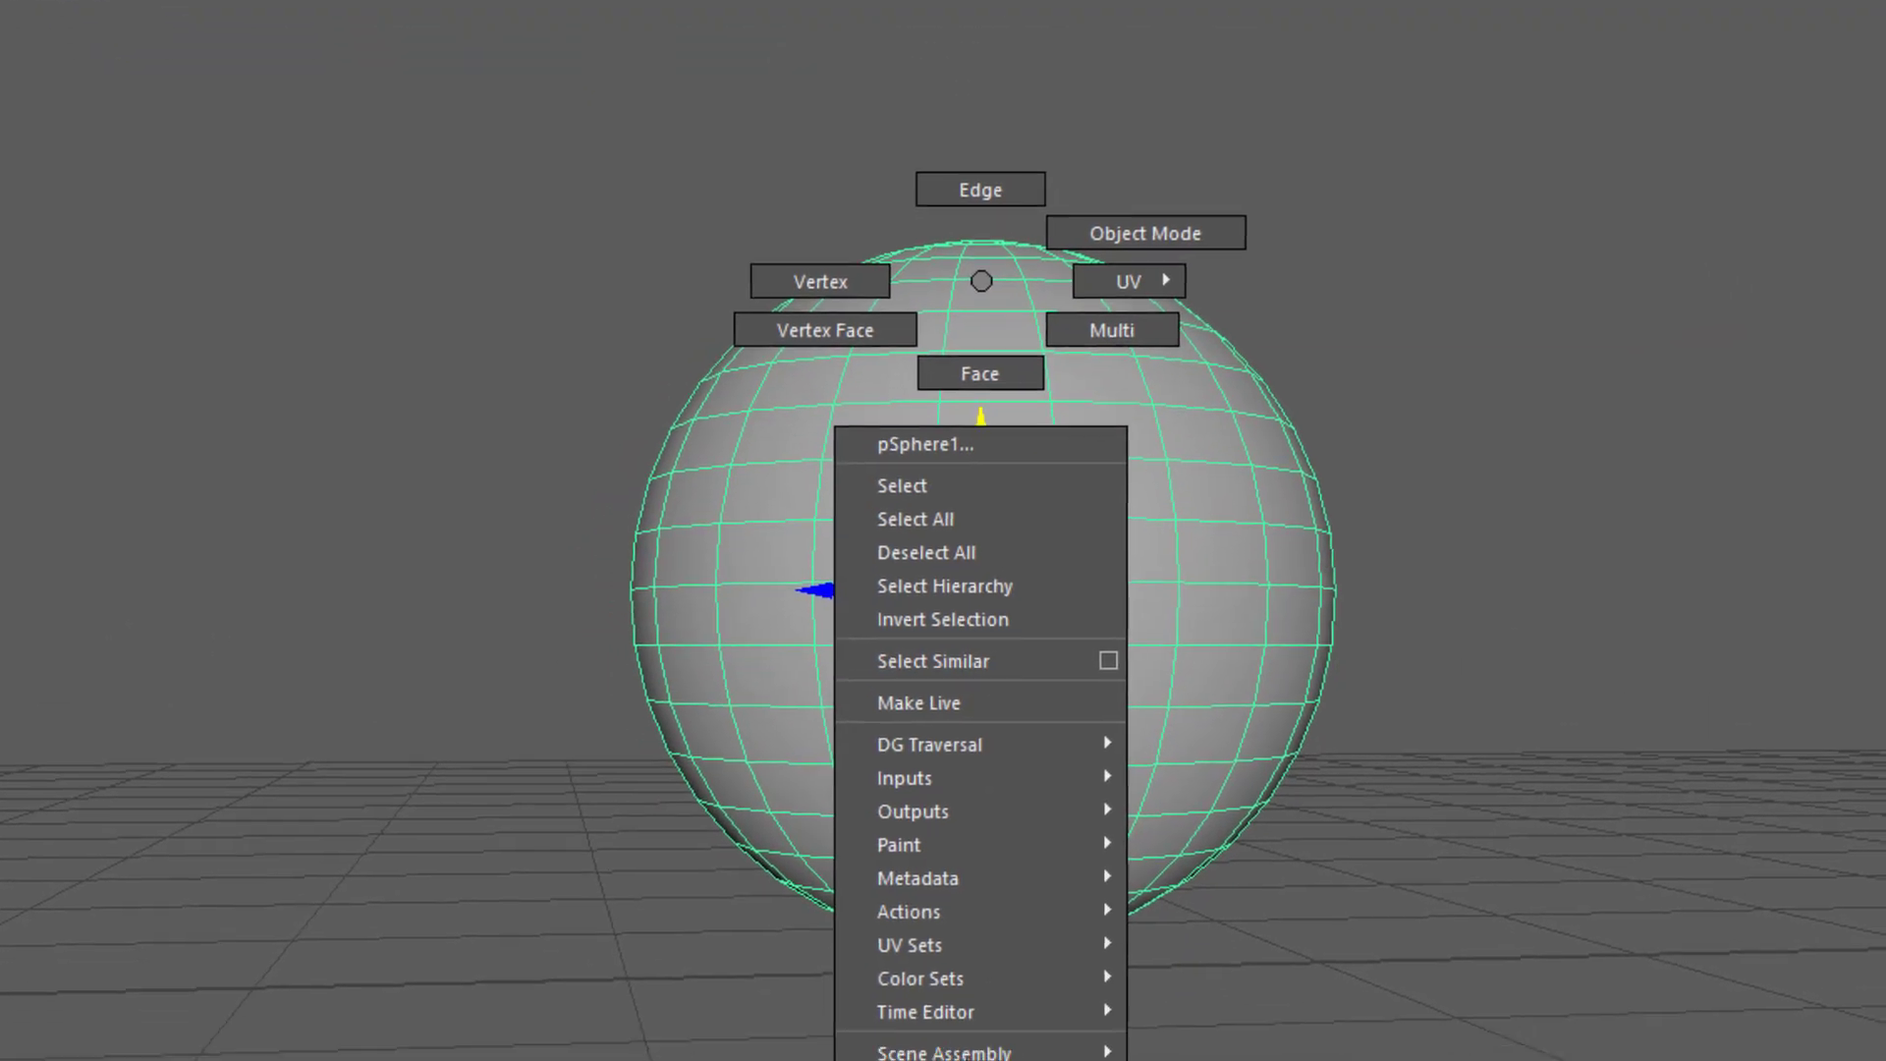
{"action": "mouse_move", "coordinate": [1021, 894]}
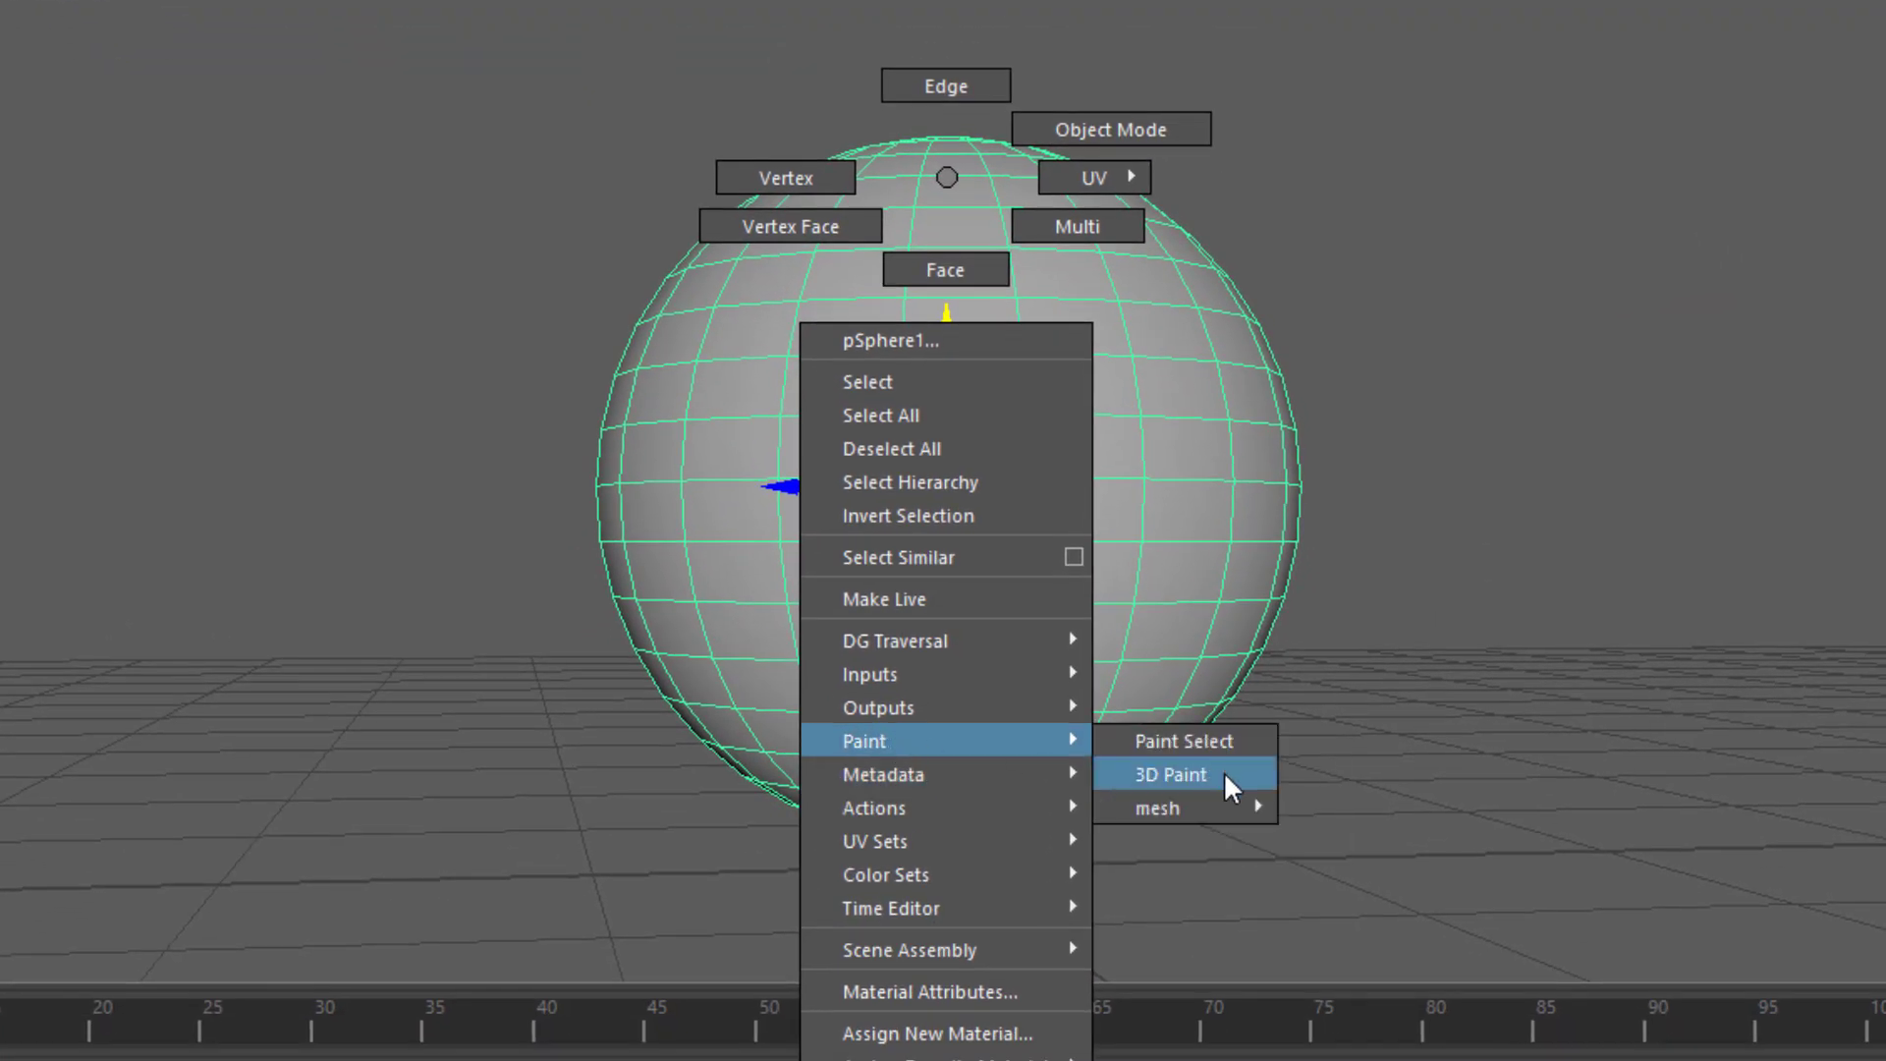
{"action": "left_click", "coordinate": [949, 179]}
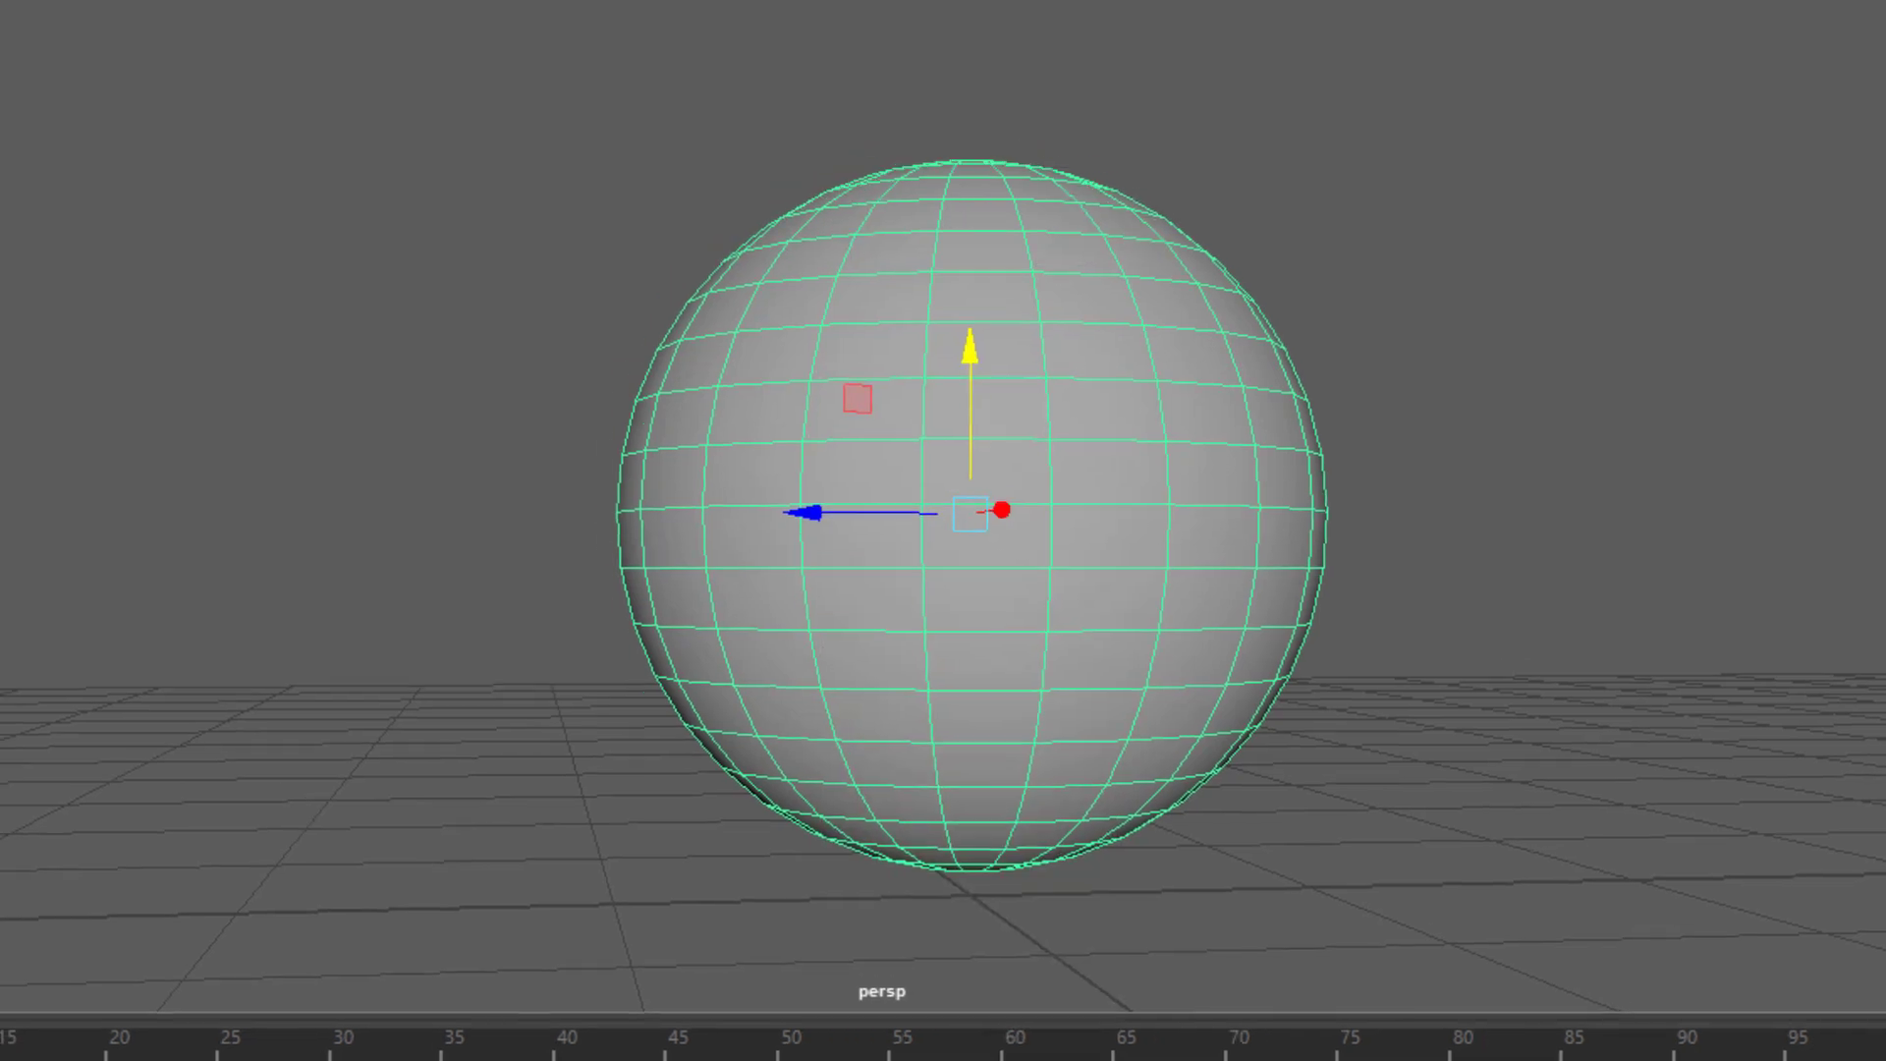
Step: Switch to the Rendering menu set, start the 3D Paint Tool on the sphere and show its settings
{"action": "left_click", "coordinate": [123, 117]}
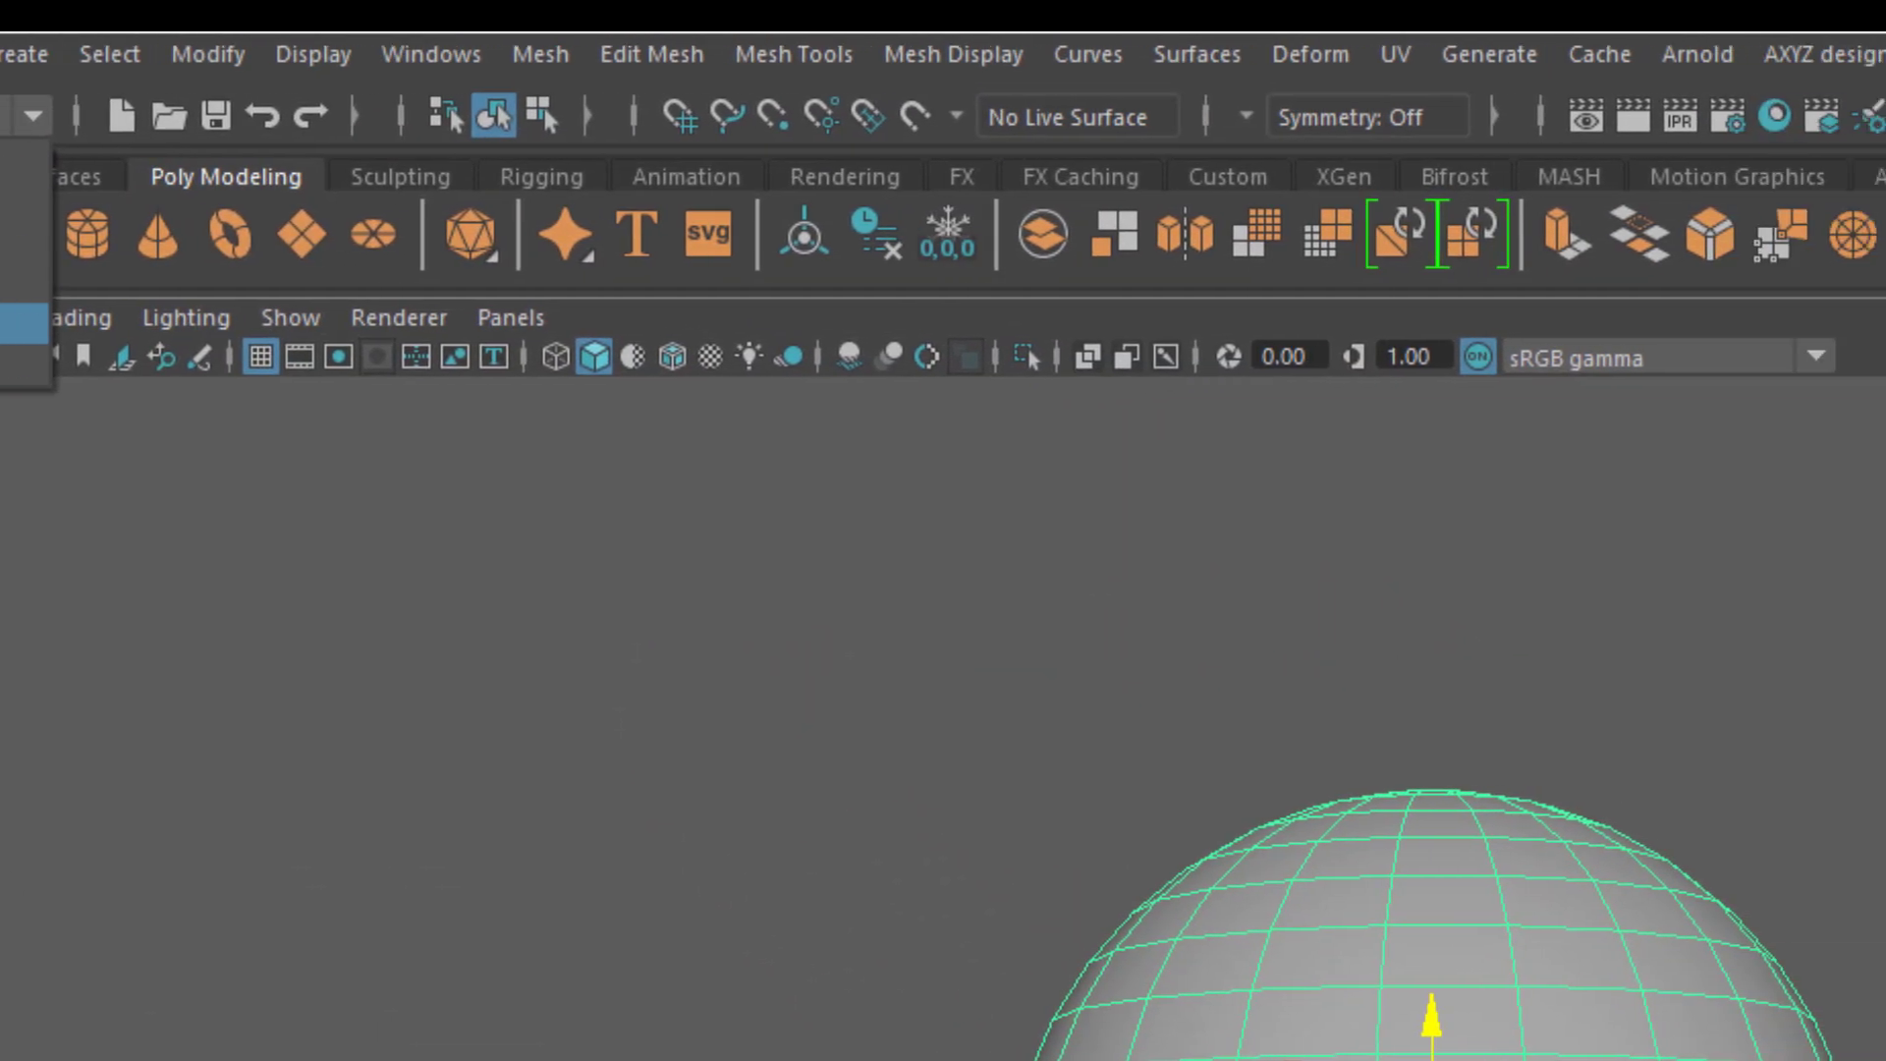
{"action": "left_click", "coordinate": [22, 324]}
{"action": "left_click", "coordinate": [574, 53]}
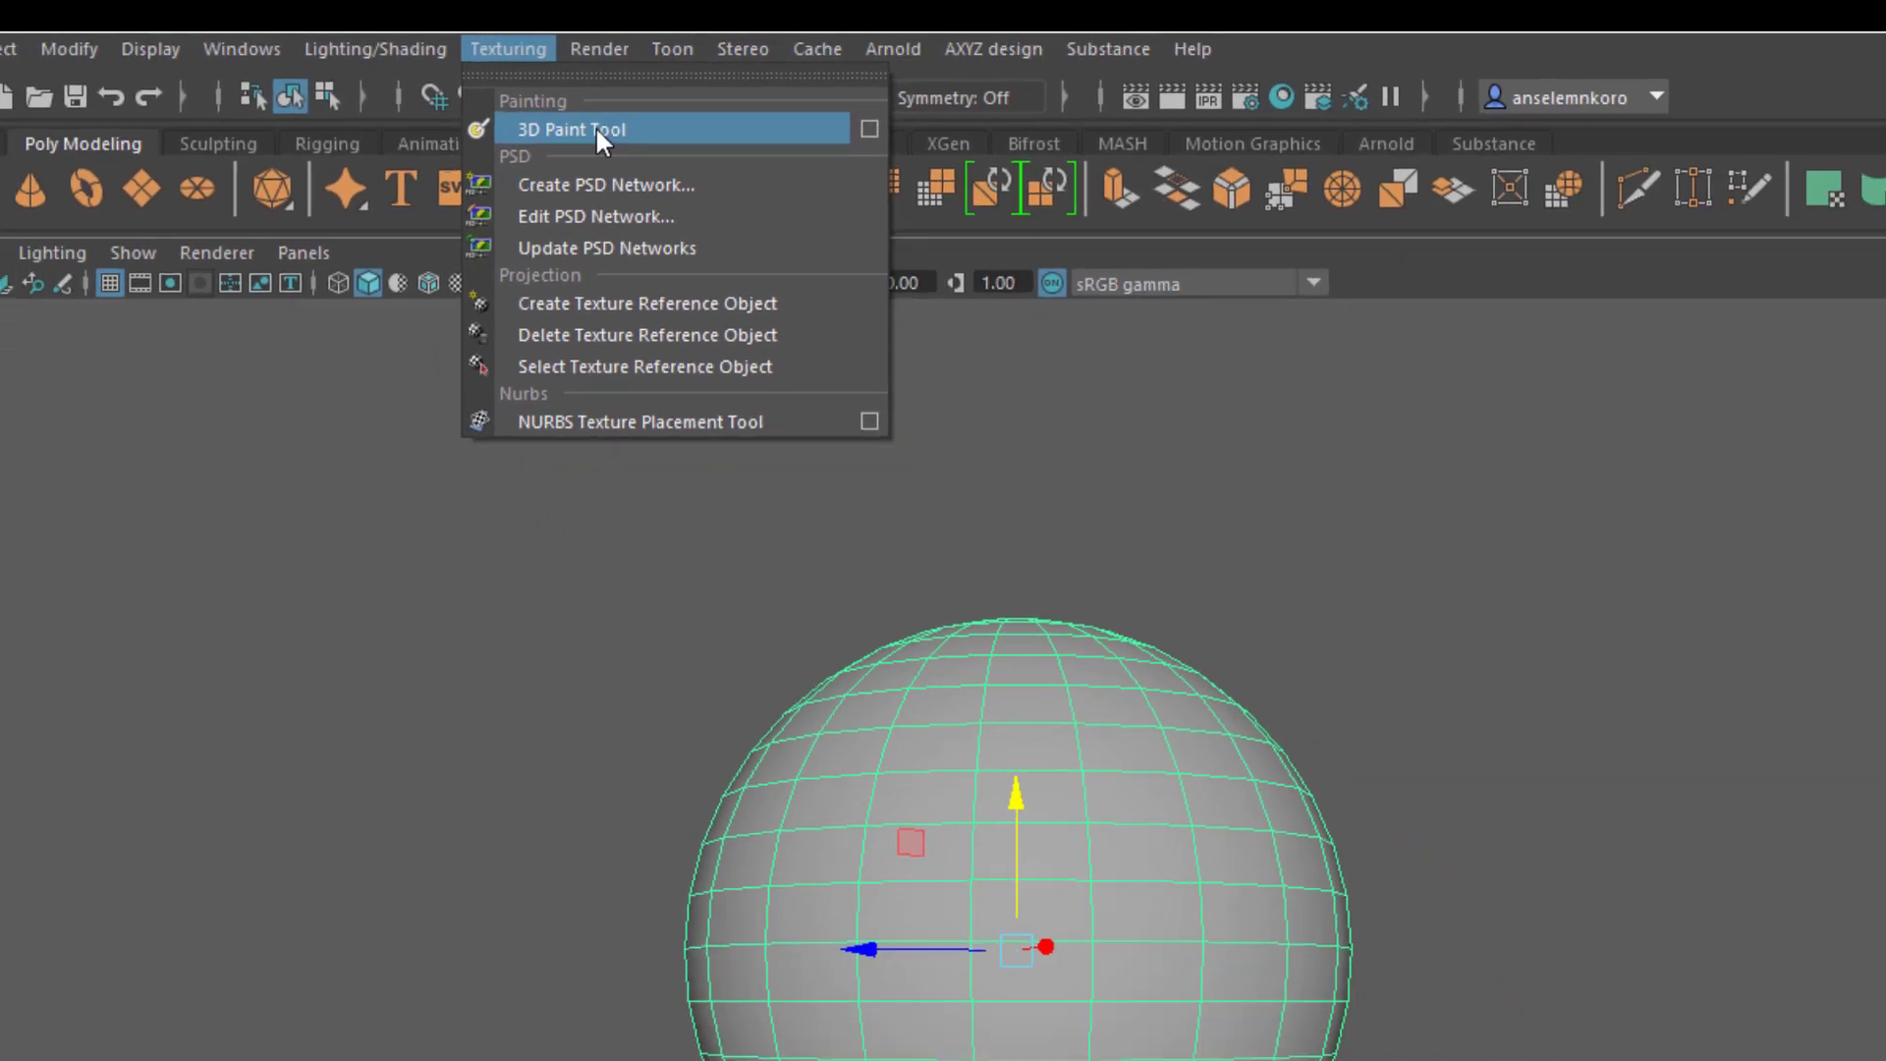
{"action": "left_click", "coordinate": [595, 126]}
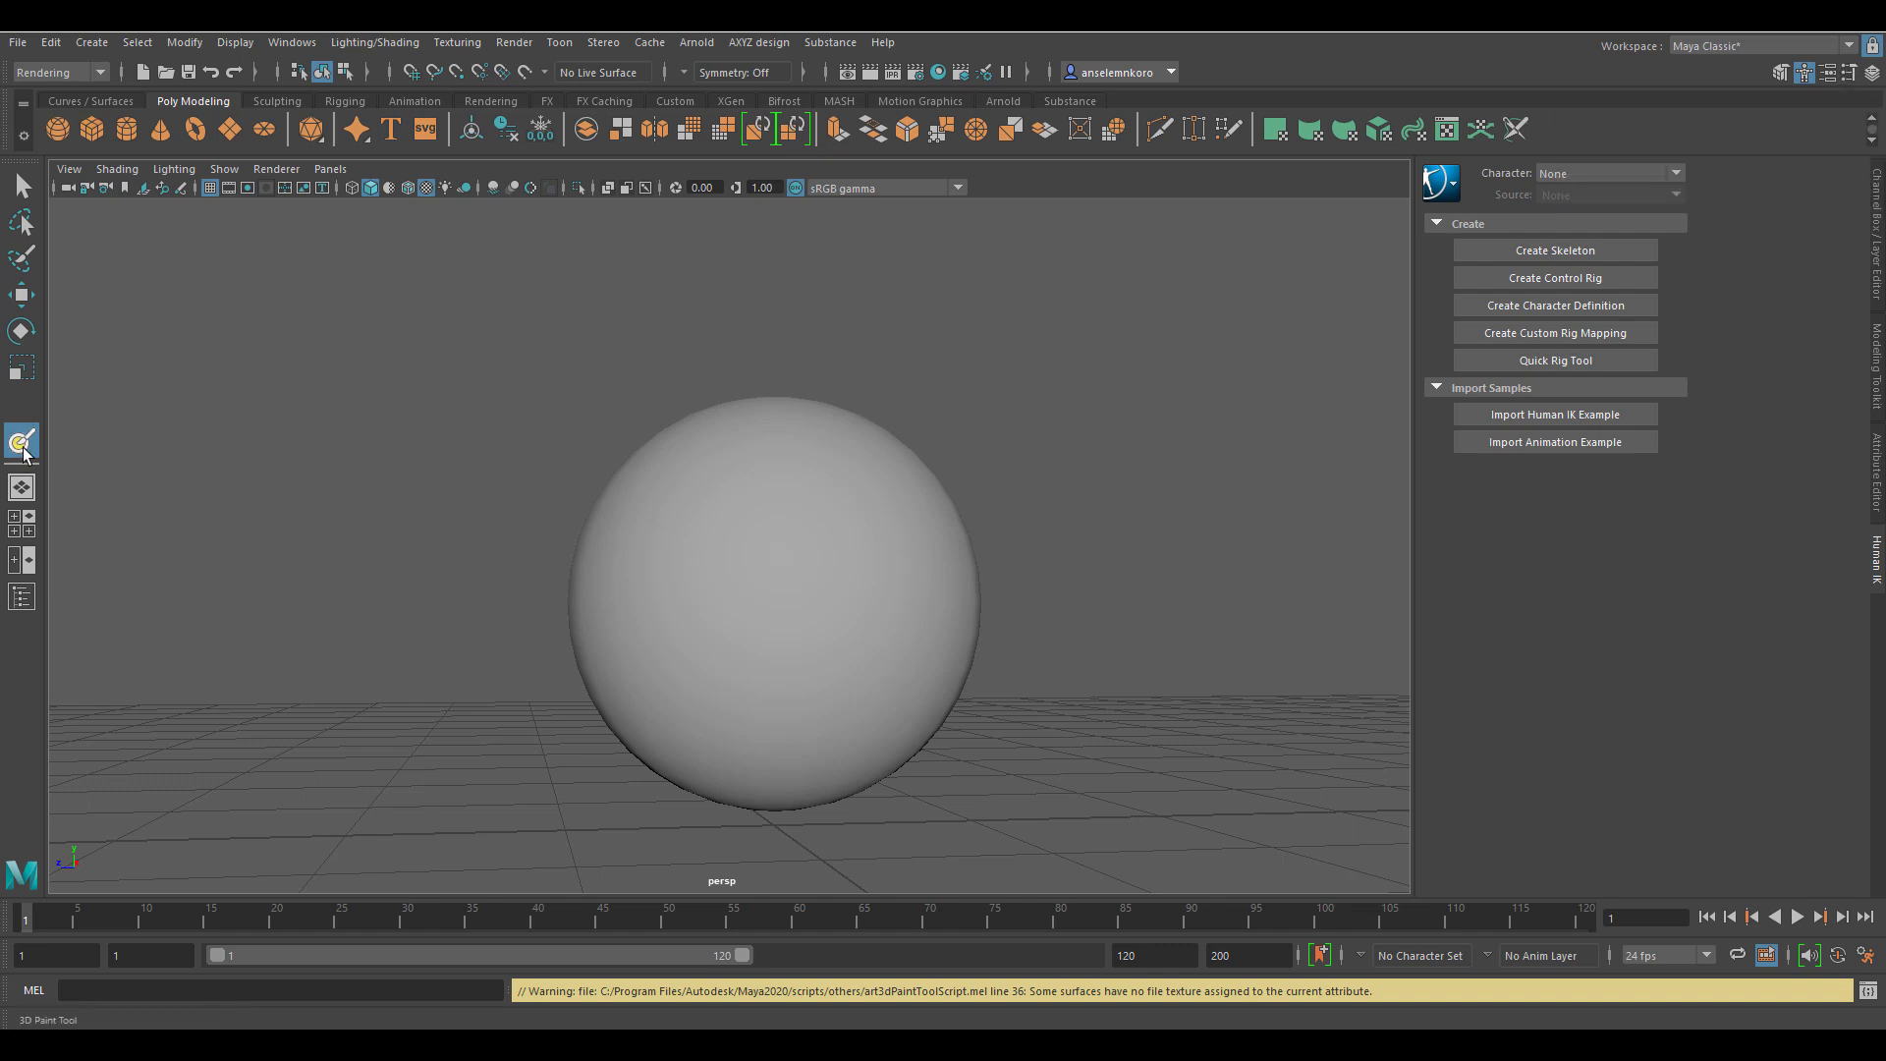
{"action": "left_click_drag", "start_coordinate": [1853, 319], "coordinate": [235, 112]}
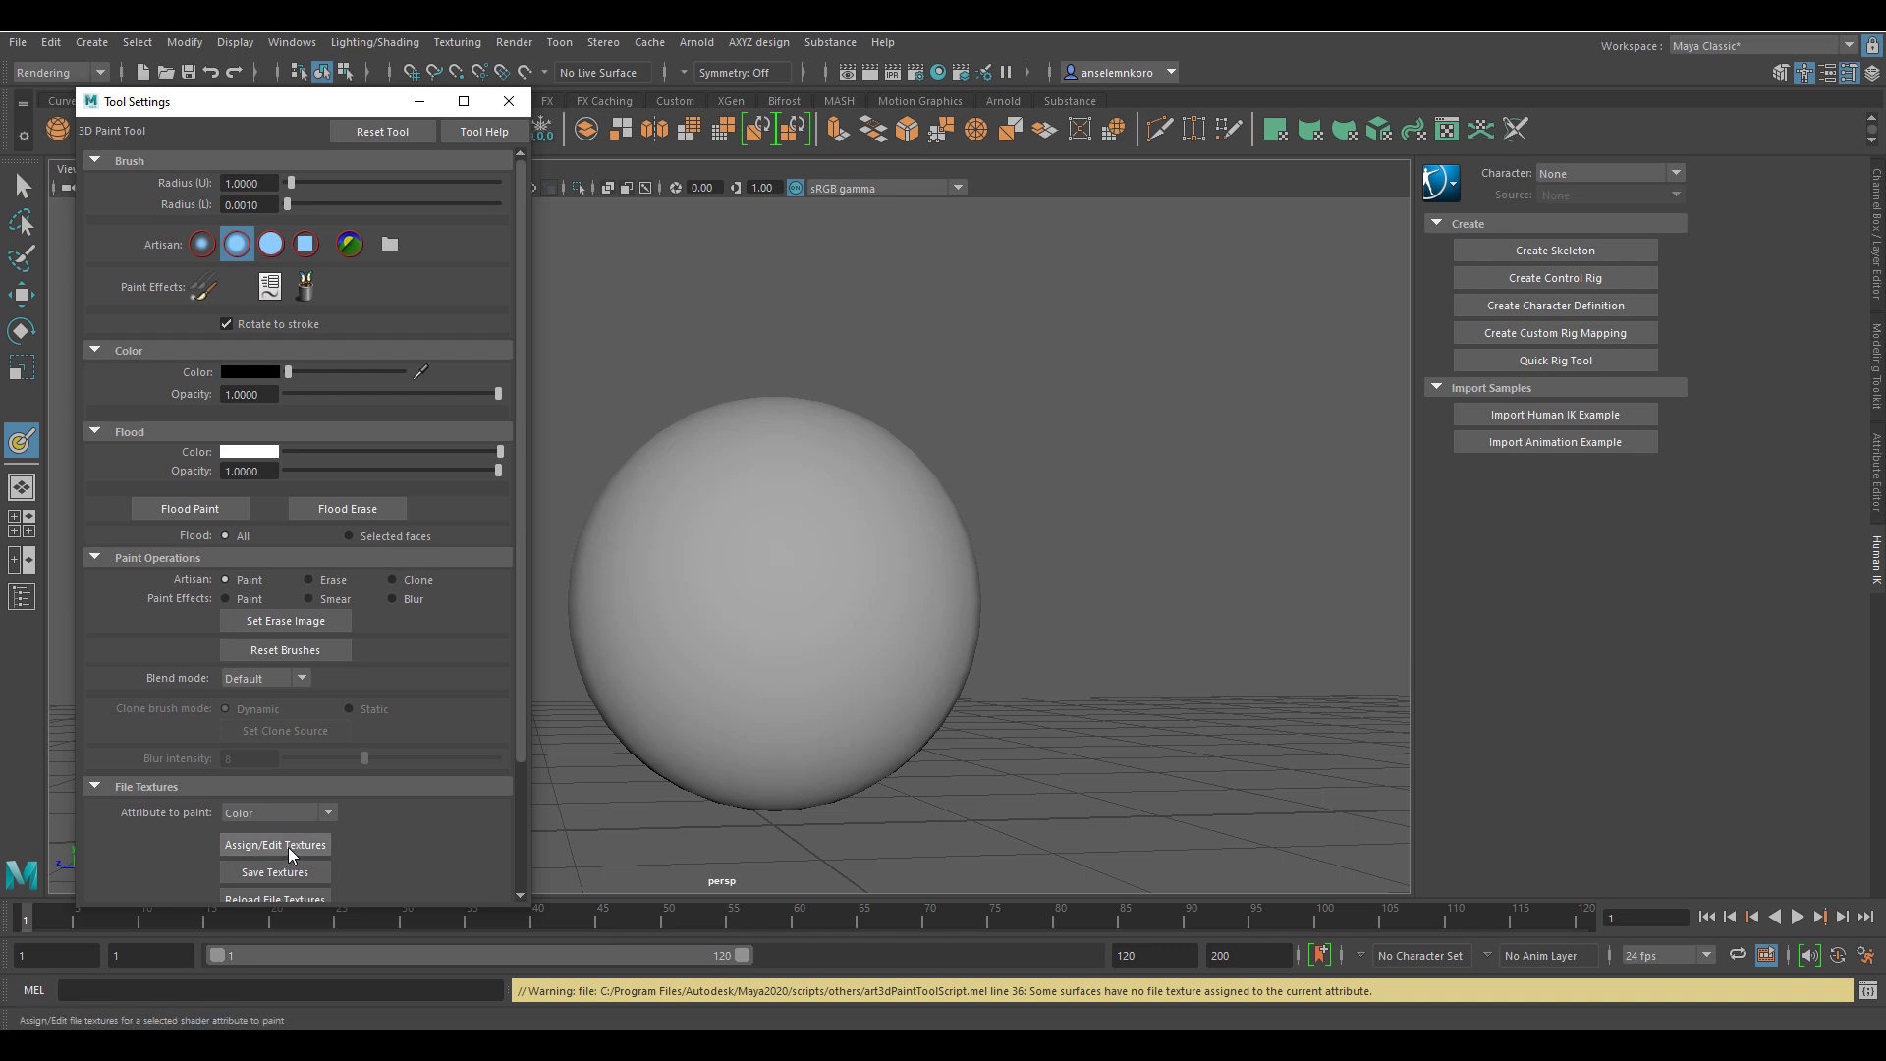
Step: Assign a 1024 by 1024 Maya IFF file texture to the sphere's Color attribute
{"action": "scroll", "coordinate": [273, 736], "scroll_direction": "down", "scroll_amount": 3}
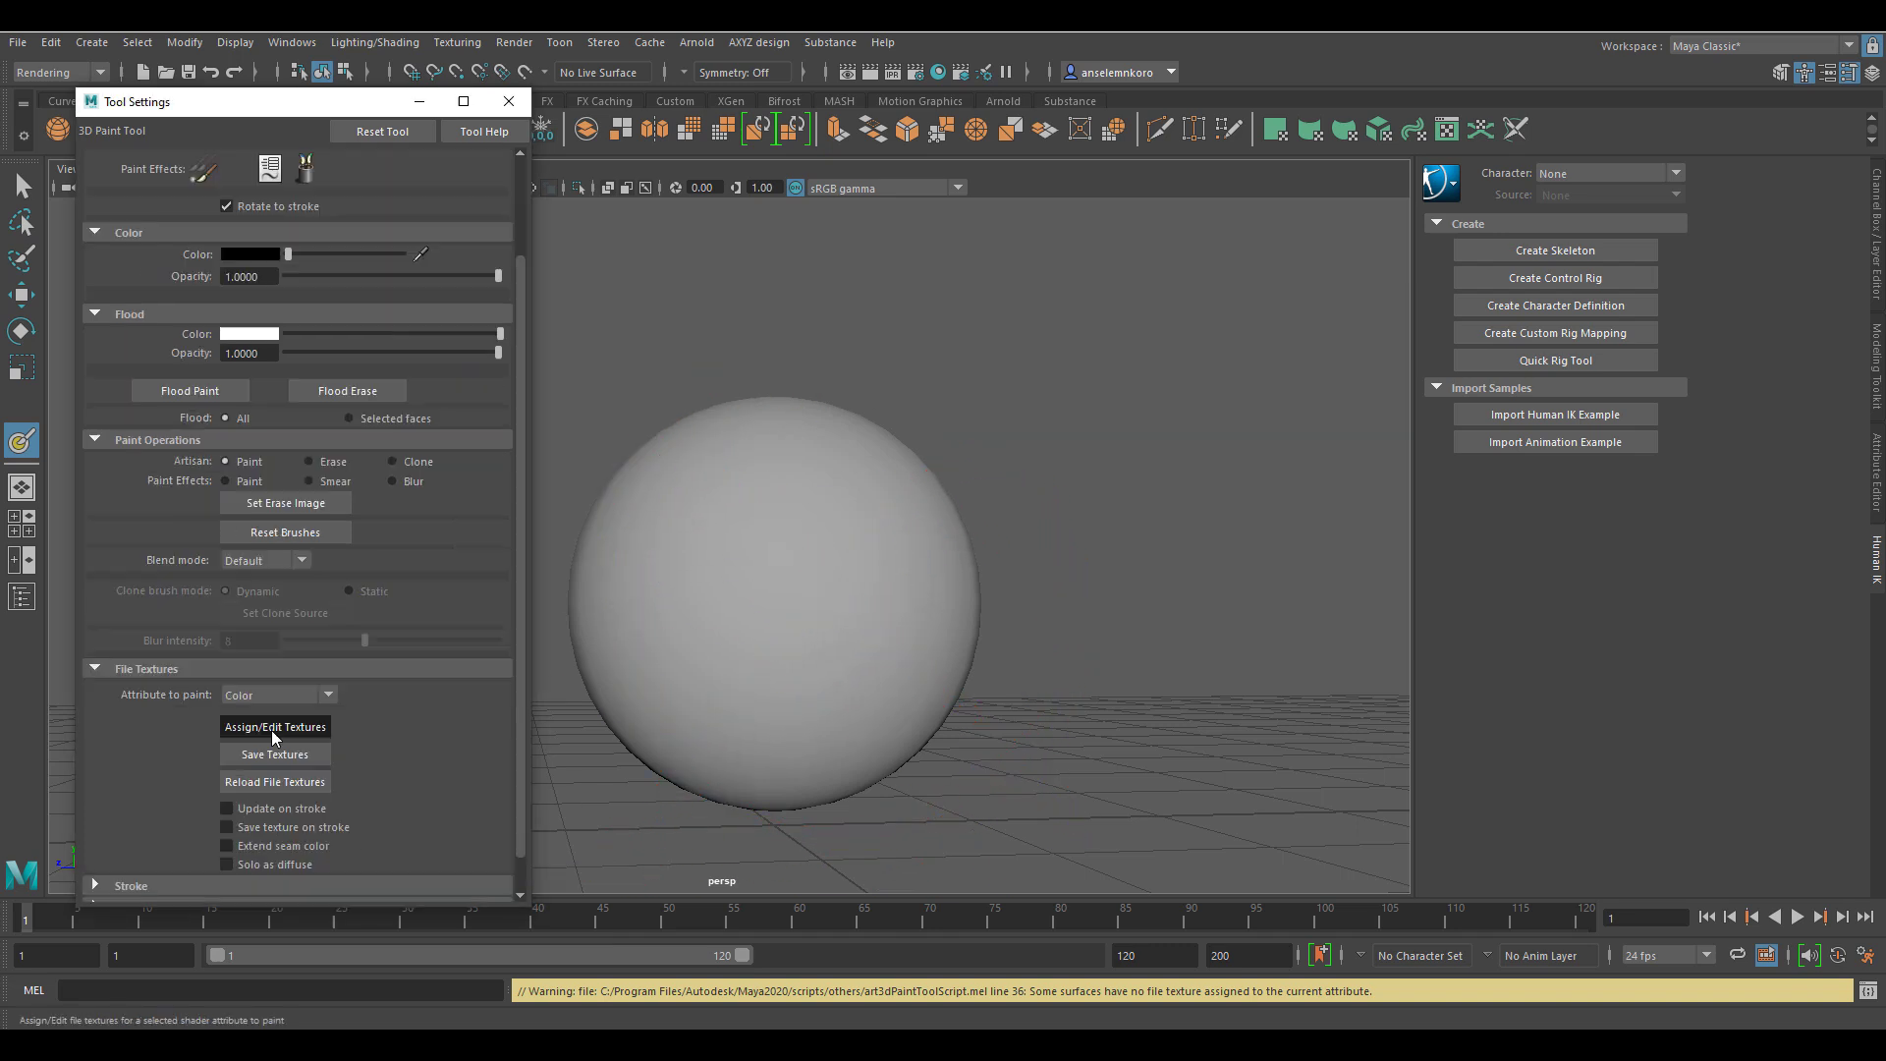
{"action": "left_click", "coordinate": [274, 728]}
{"action": "left_click_drag", "start_coordinate": [920, 309], "coordinate": [966, 298]}
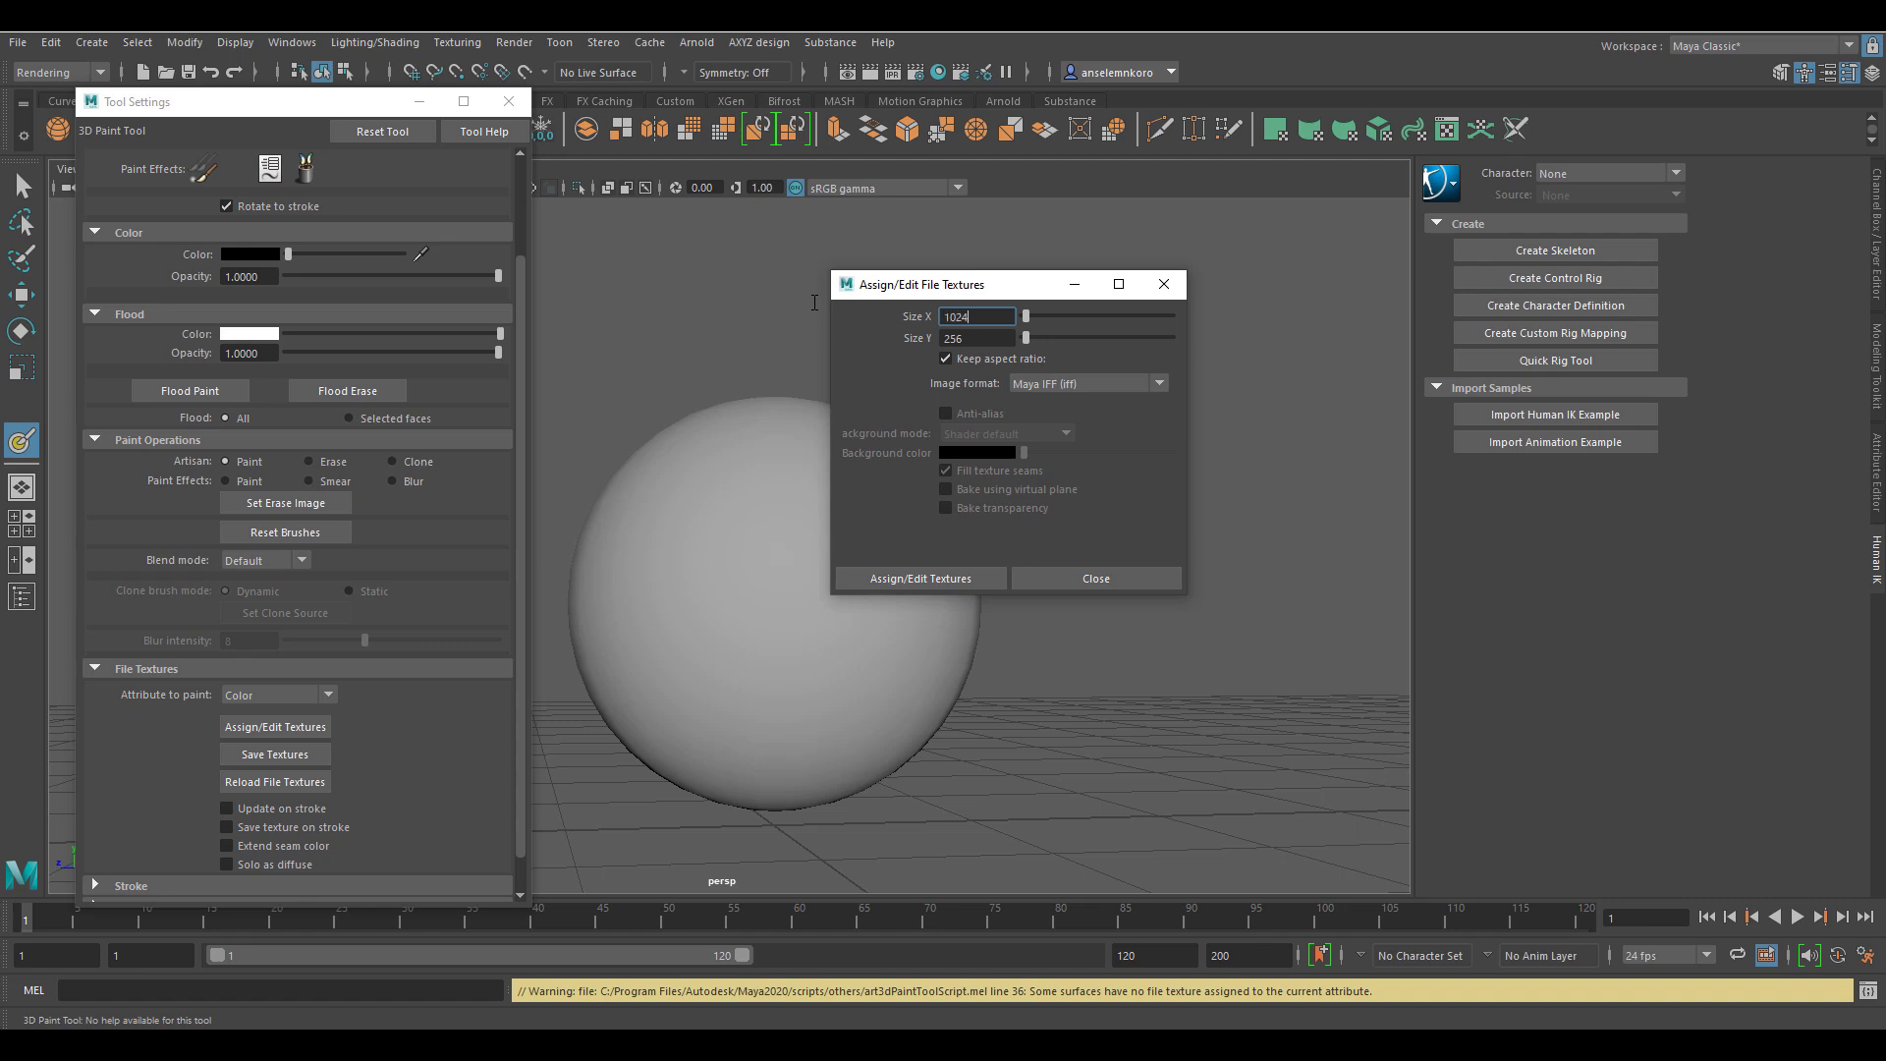
{"action": "left_click", "coordinate": [986, 338]}
{"action": "left_click", "coordinate": [1075, 382]}
{"action": "left_click", "coordinate": [1017, 500]}
{"action": "left_click", "coordinate": [945, 580]}
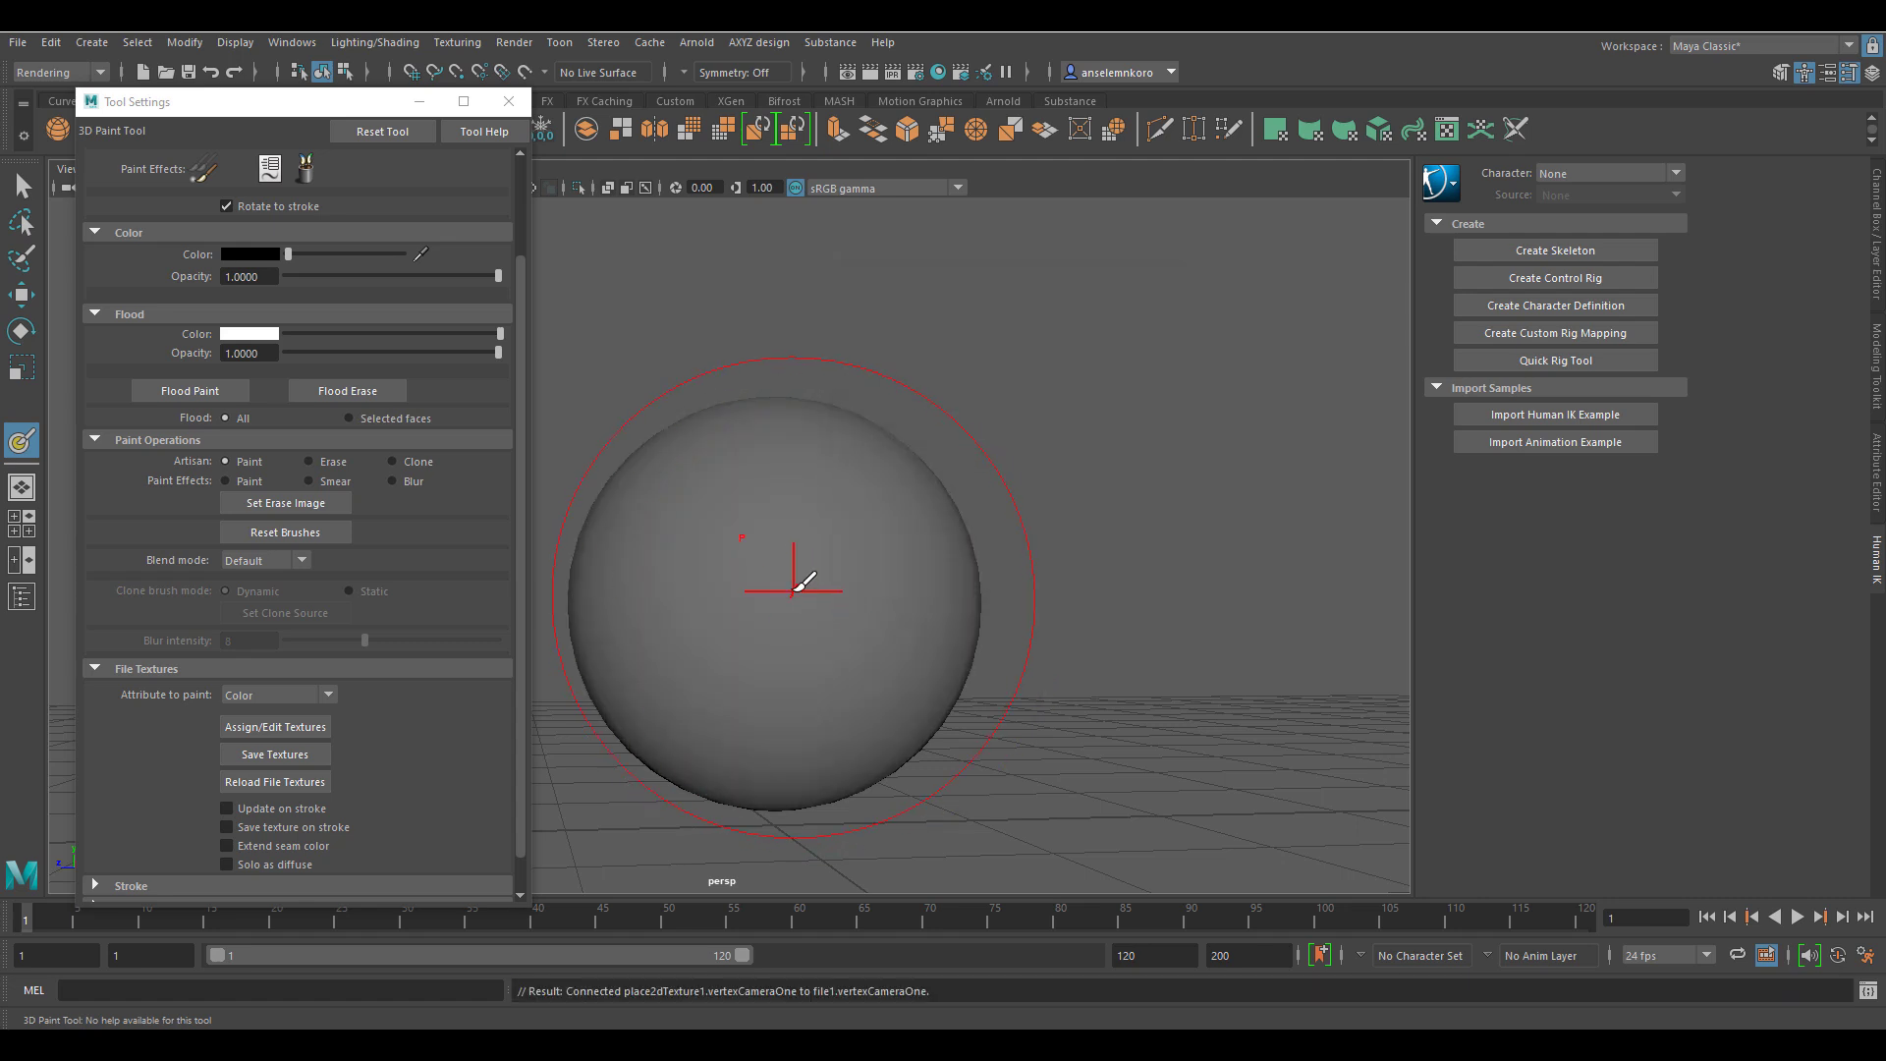
Step: Try a black paint stroke on the sphere with a smaller brush, and undo it
{"action": "key", "text": "b"}
{"action": "mouse_move", "coordinate": [857, 575]}
{"action": "left_mouse_down"}
{"action": "mouse_move", "coordinate": [750, 562]}
{"action": "mouse_move", "coordinate": [805, 581]}
{"action": "mouse_move", "coordinate": [863, 484]}
{"action": "mouse_move", "coordinate": [838, 458]}
{"action": "mouse_move", "coordinate": [864, 446]}
{"action": "mouse_move", "coordinate": [837, 478]}
{"action": "mouse_move", "coordinate": [855, 492]}
{"action": "left_mouse_up"}
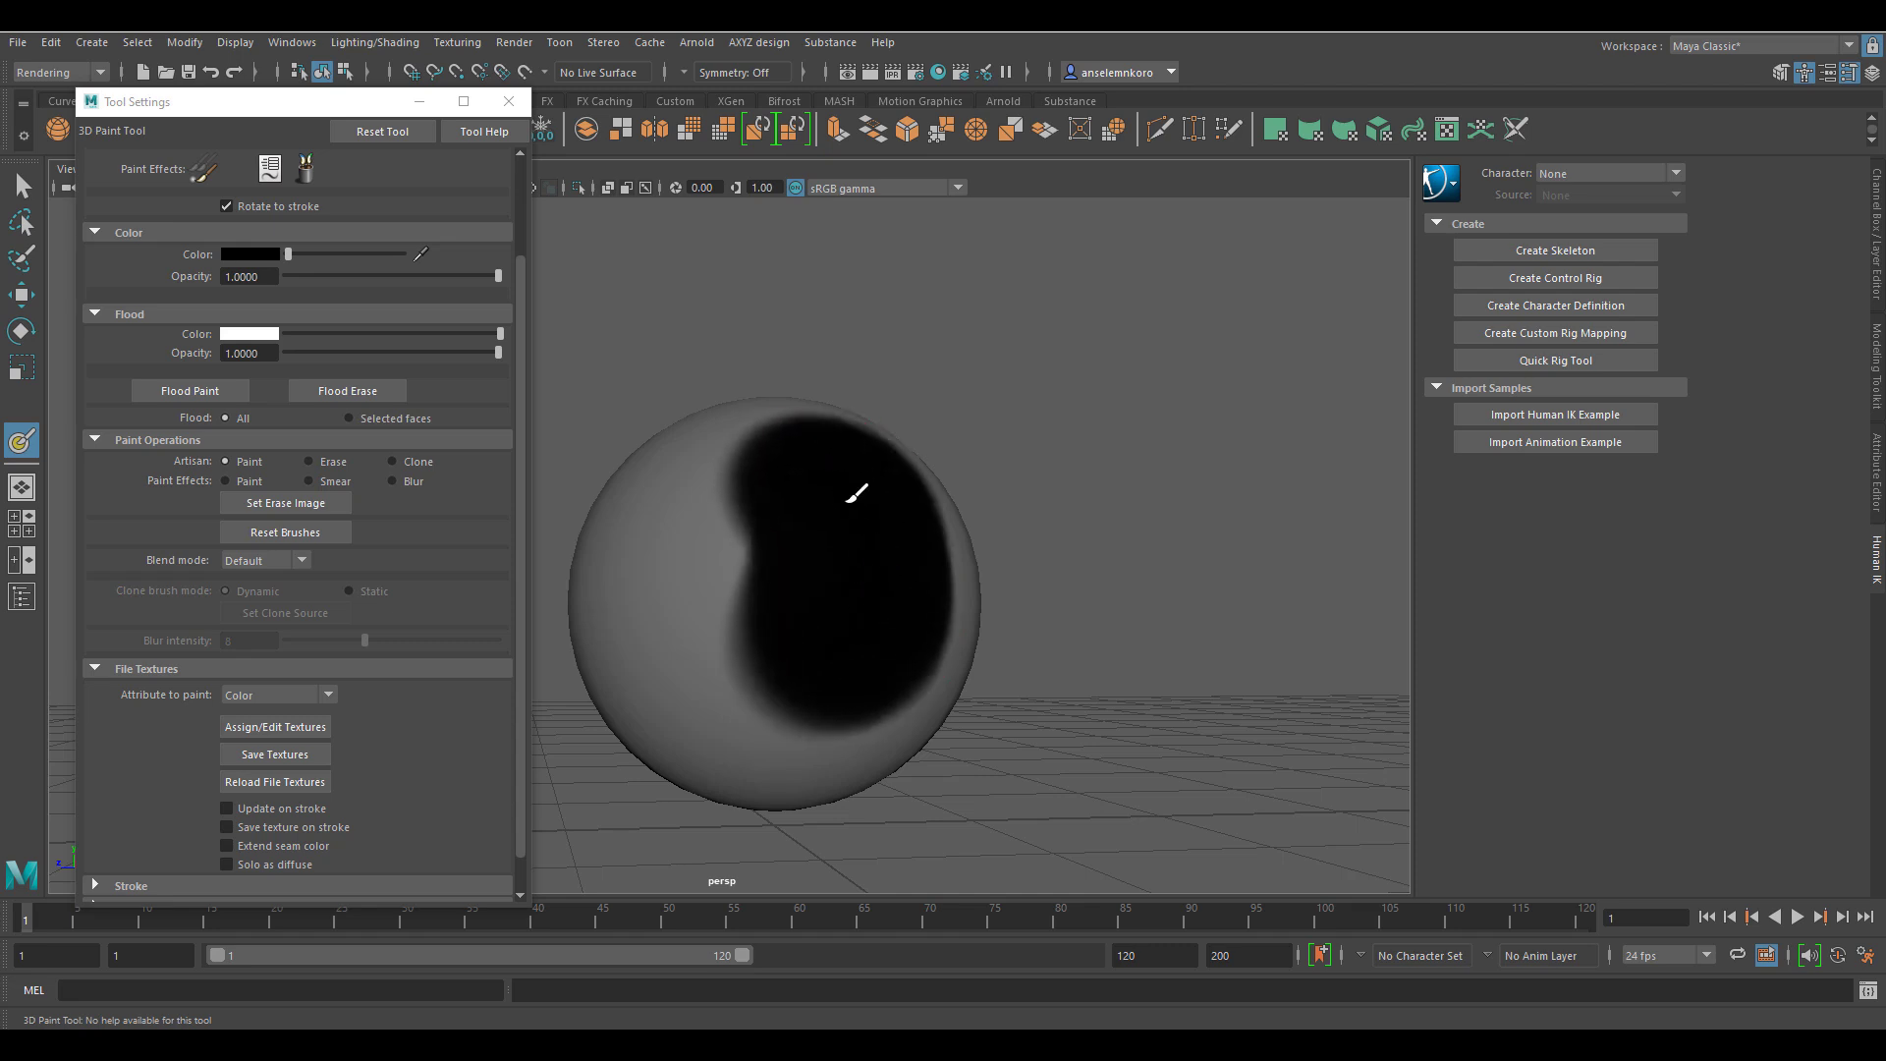
{"action": "key", "text": "ctrl+z"}
{"action": "key", "text": "ctrl+z"}
{"action": "key", "text": "ctrl+z"}
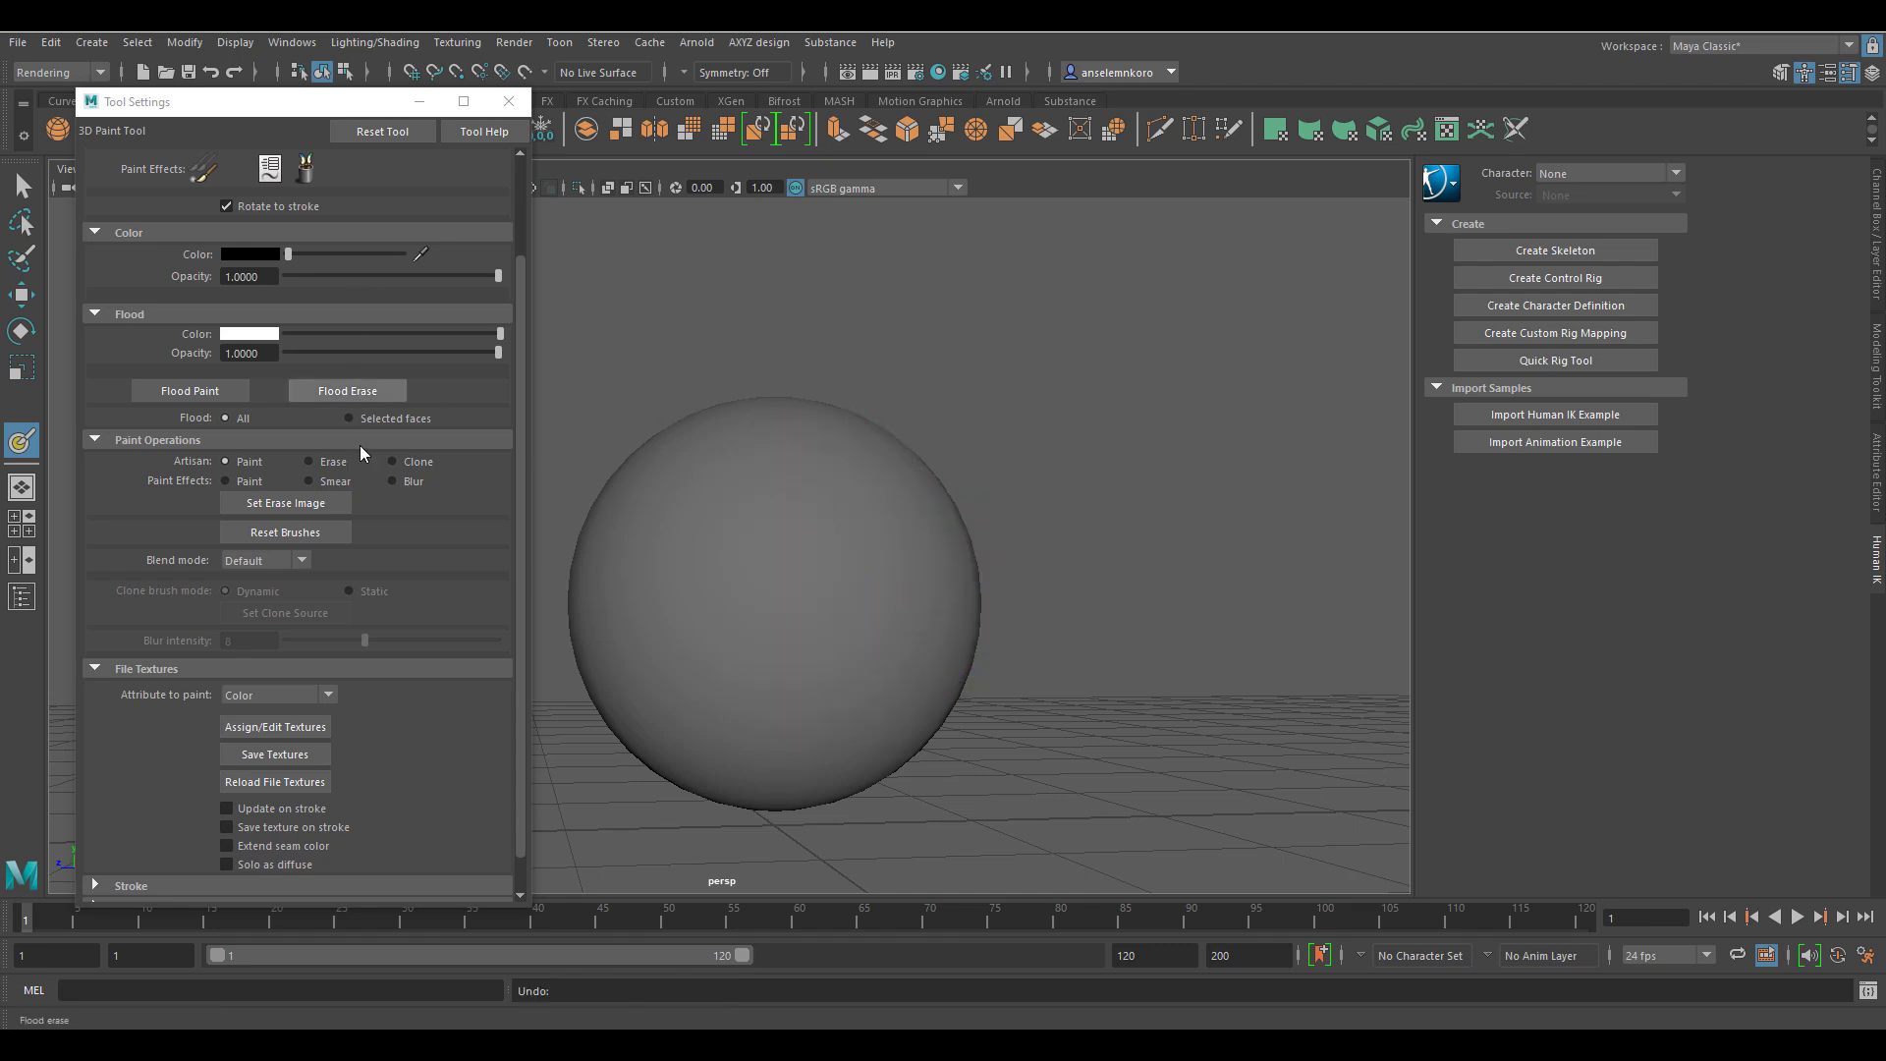
Step: Set the paint color to white and flood the whole sphere with it
{"action": "scroll", "coordinate": [294, 373], "scroll_direction": "up", "scroll_amount": 3}
{"action": "left_click", "coordinate": [271, 376]}
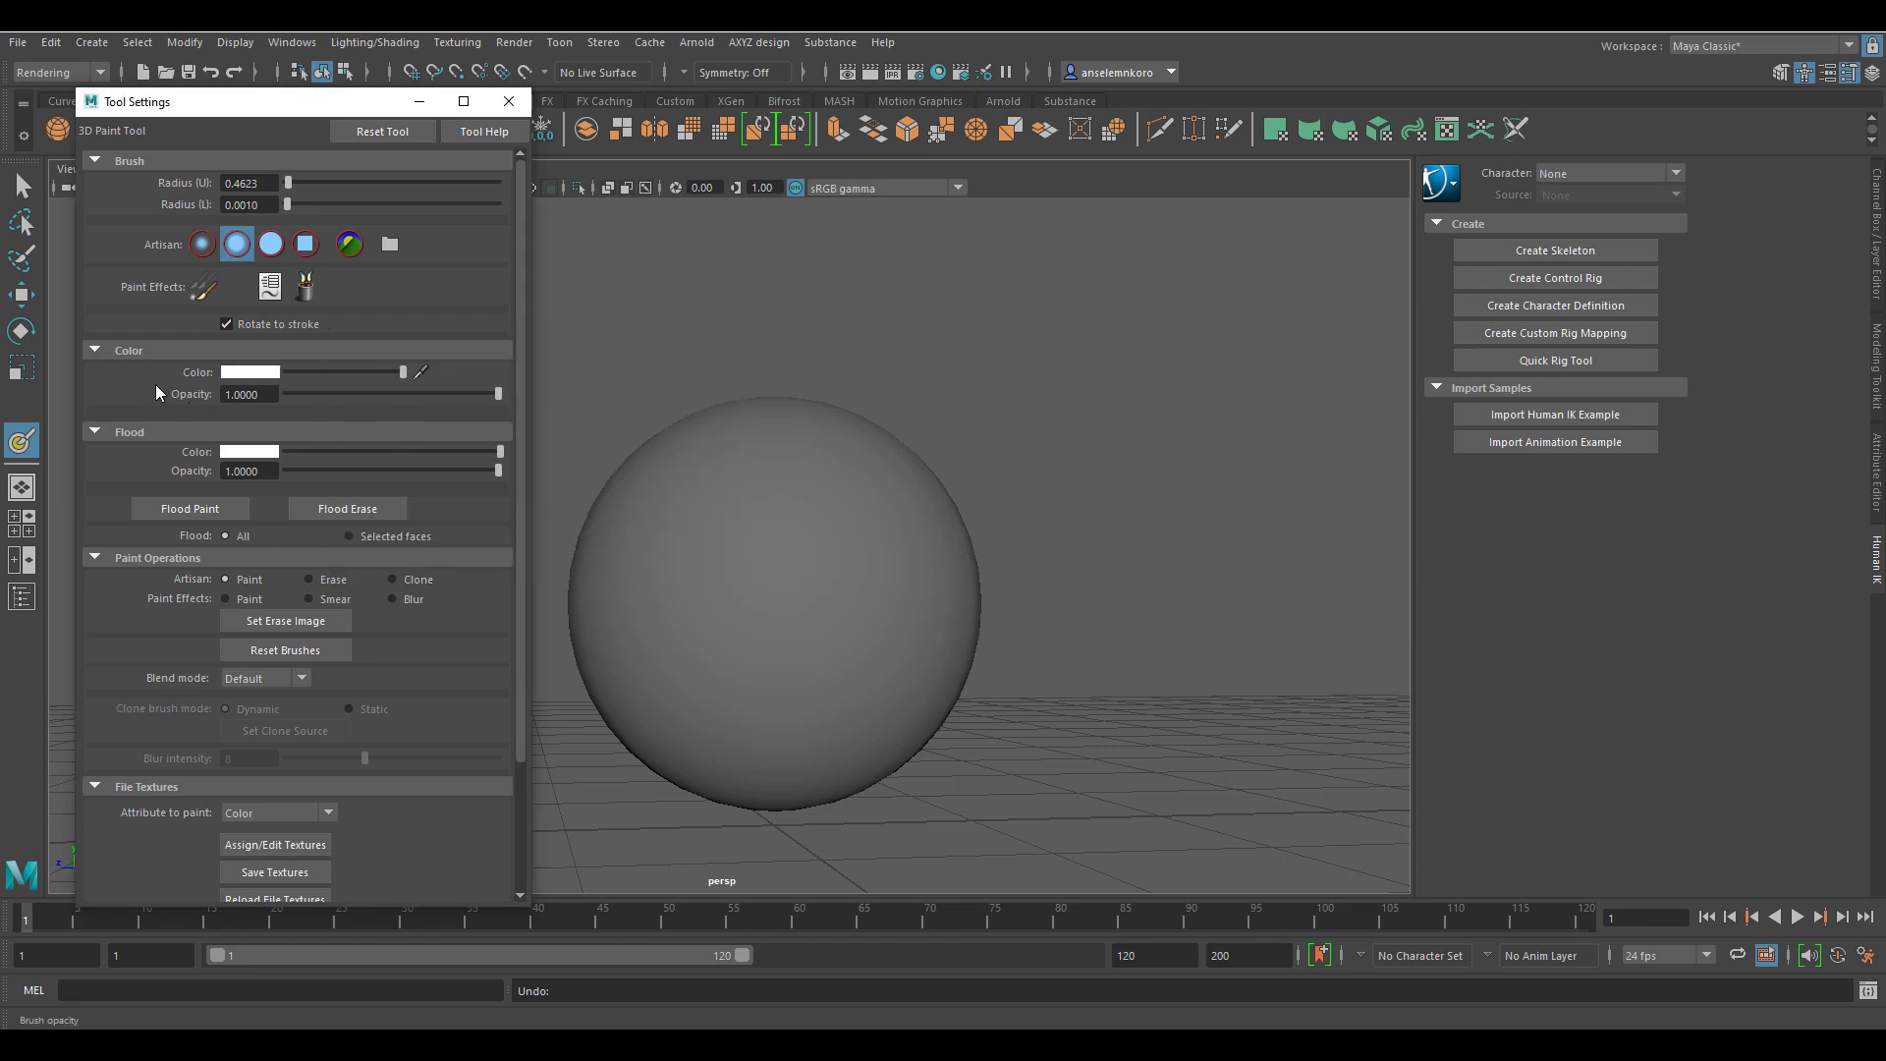
{"action": "left_click", "coordinate": [196, 508]}
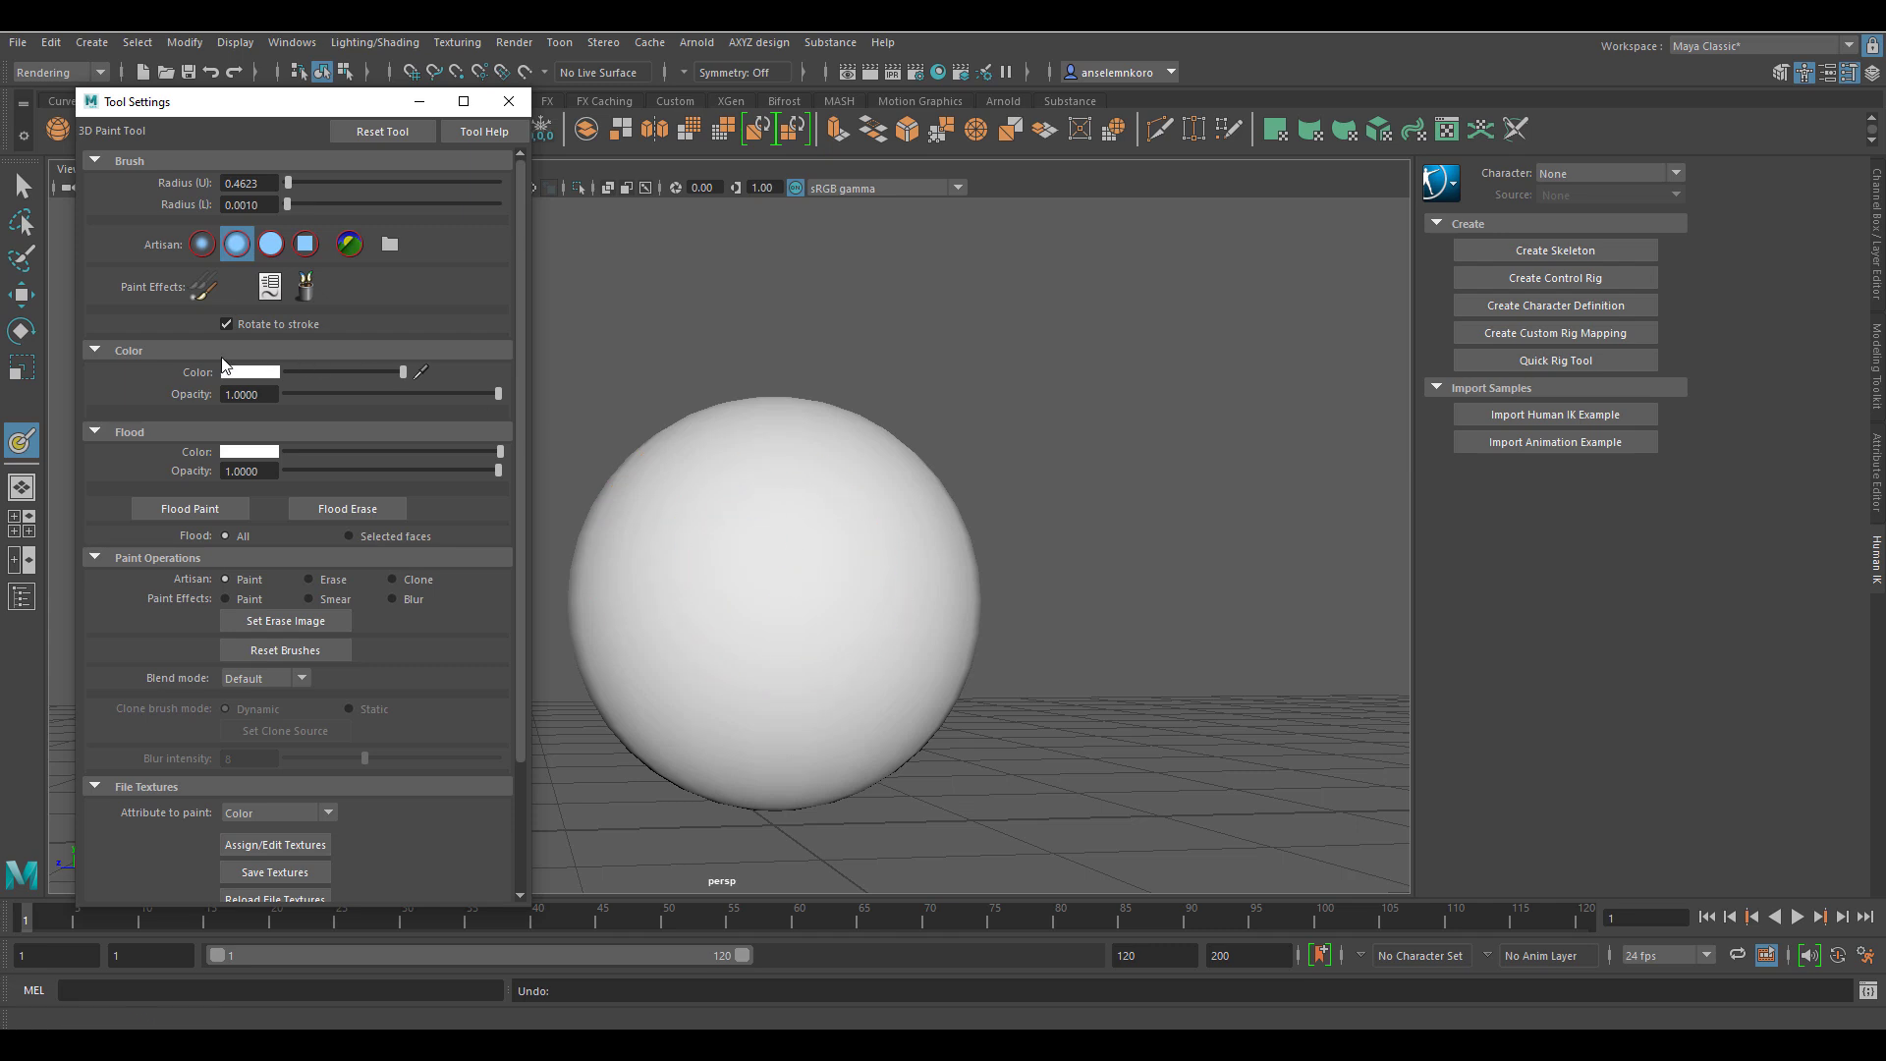
Step: Set the paint color to red, reduce the brush radius to about 0.24 and paint a patch on the sphere's front
{"action": "left_click", "coordinate": [250, 374]}
{"action": "left_click", "coordinate": [658, 391]}
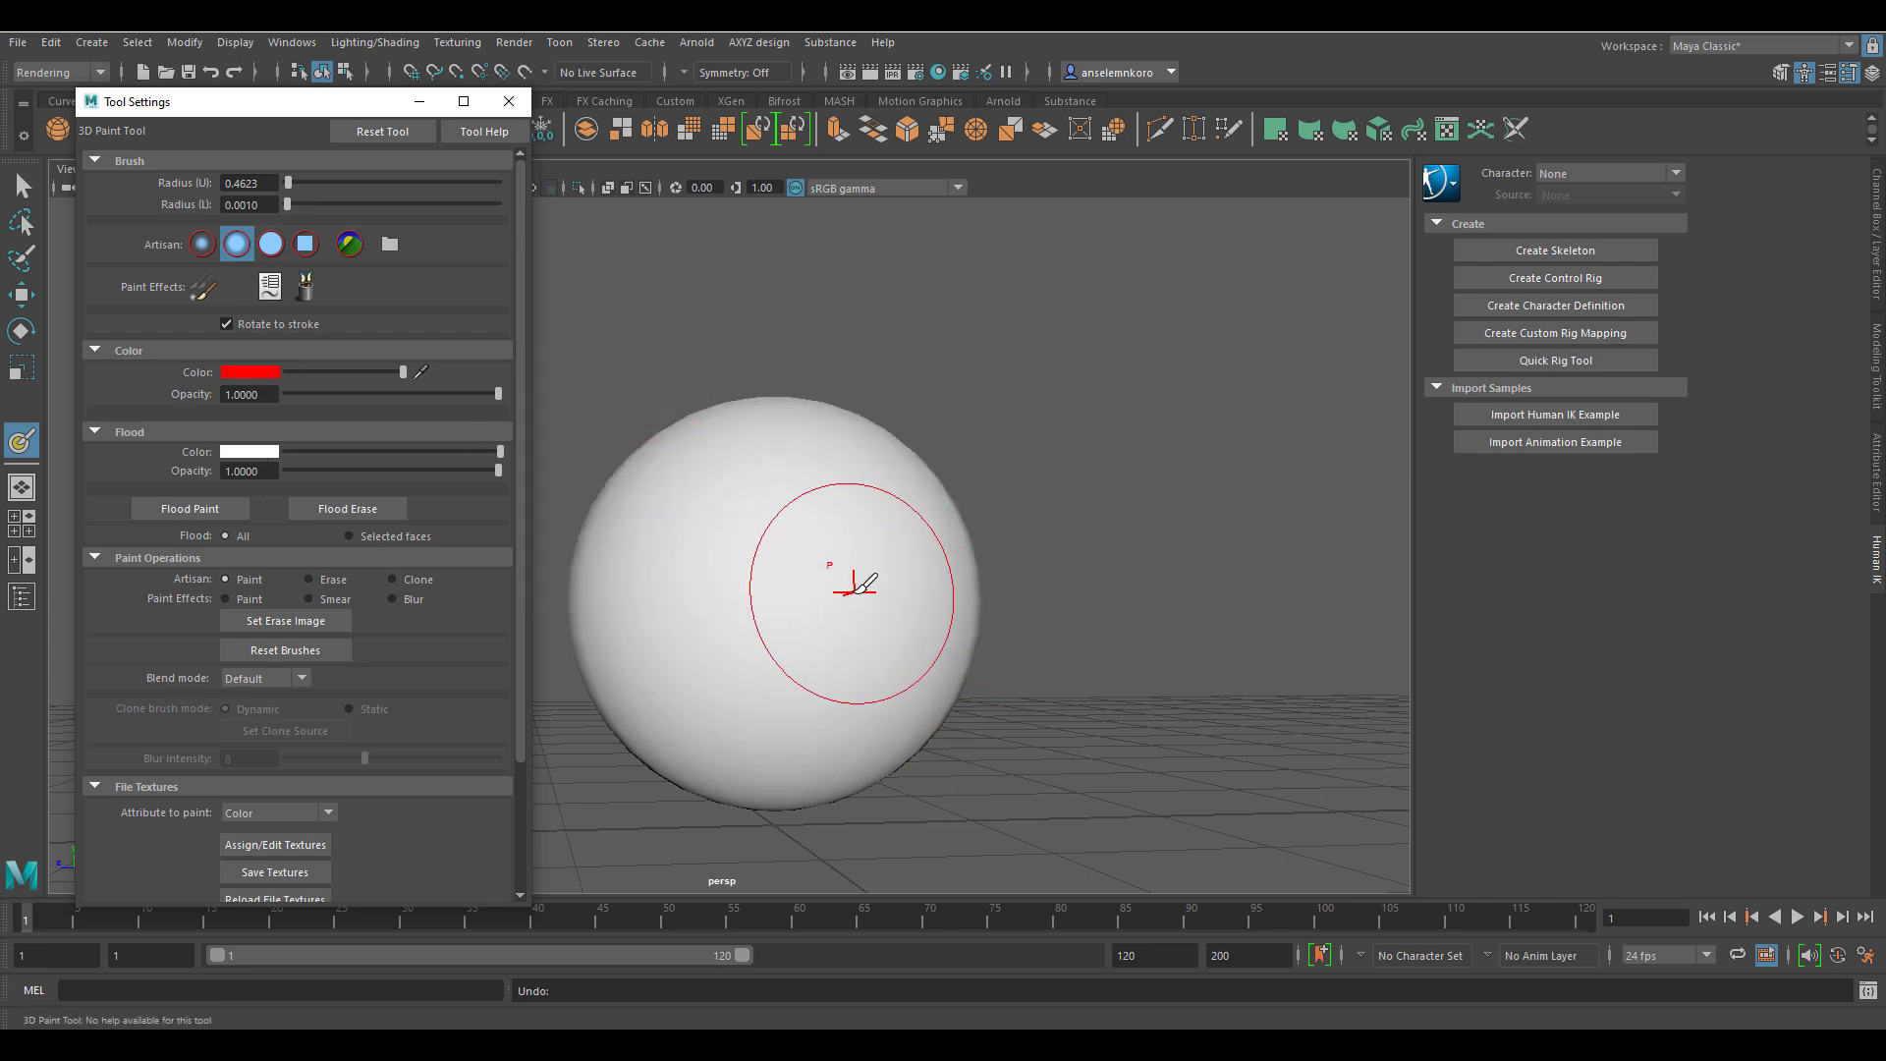
{"action": "key", "text": "b"}
{"action": "left_click_drag", "start_coordinate": [852, 598], "coordinate": [828, 596]}
{"action": "mouse_move", "coordinate": [825, 498]}
{"action": "left_mouse_down"}
{"action": "mouse_move", "coordinate": [854, 510]}
{"action": "mouse_move", "coordinate": [856, 595]}
{"action": "mouse_move", "coordinate": [881, 575]}
{"action": "mouse_move", "coordinate": [894, 590]}
{"action": "left_mouse_up"}
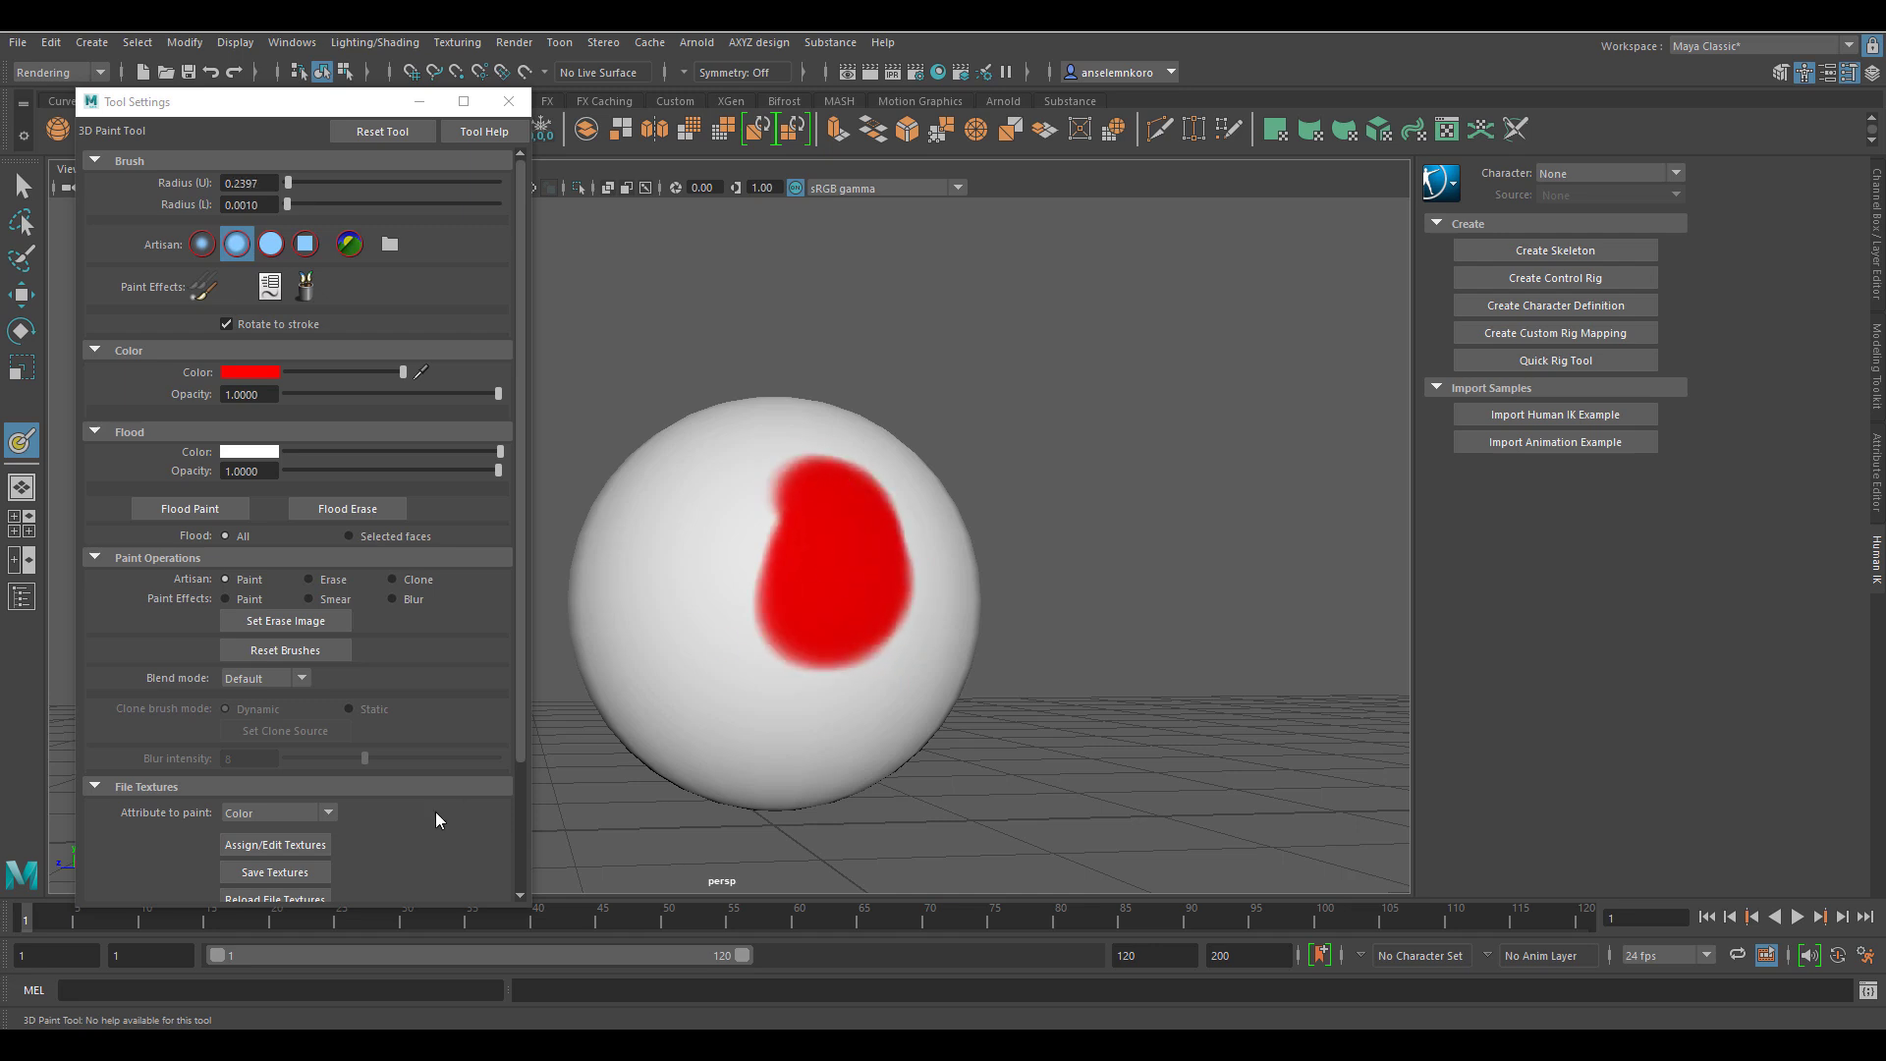
Step: Try to save the painted textures from the 3D Paint Tool settings
{"action": "scroll", "coordinate": [460, 743], "scroll_direction": "down", "scroll_amount": 3}
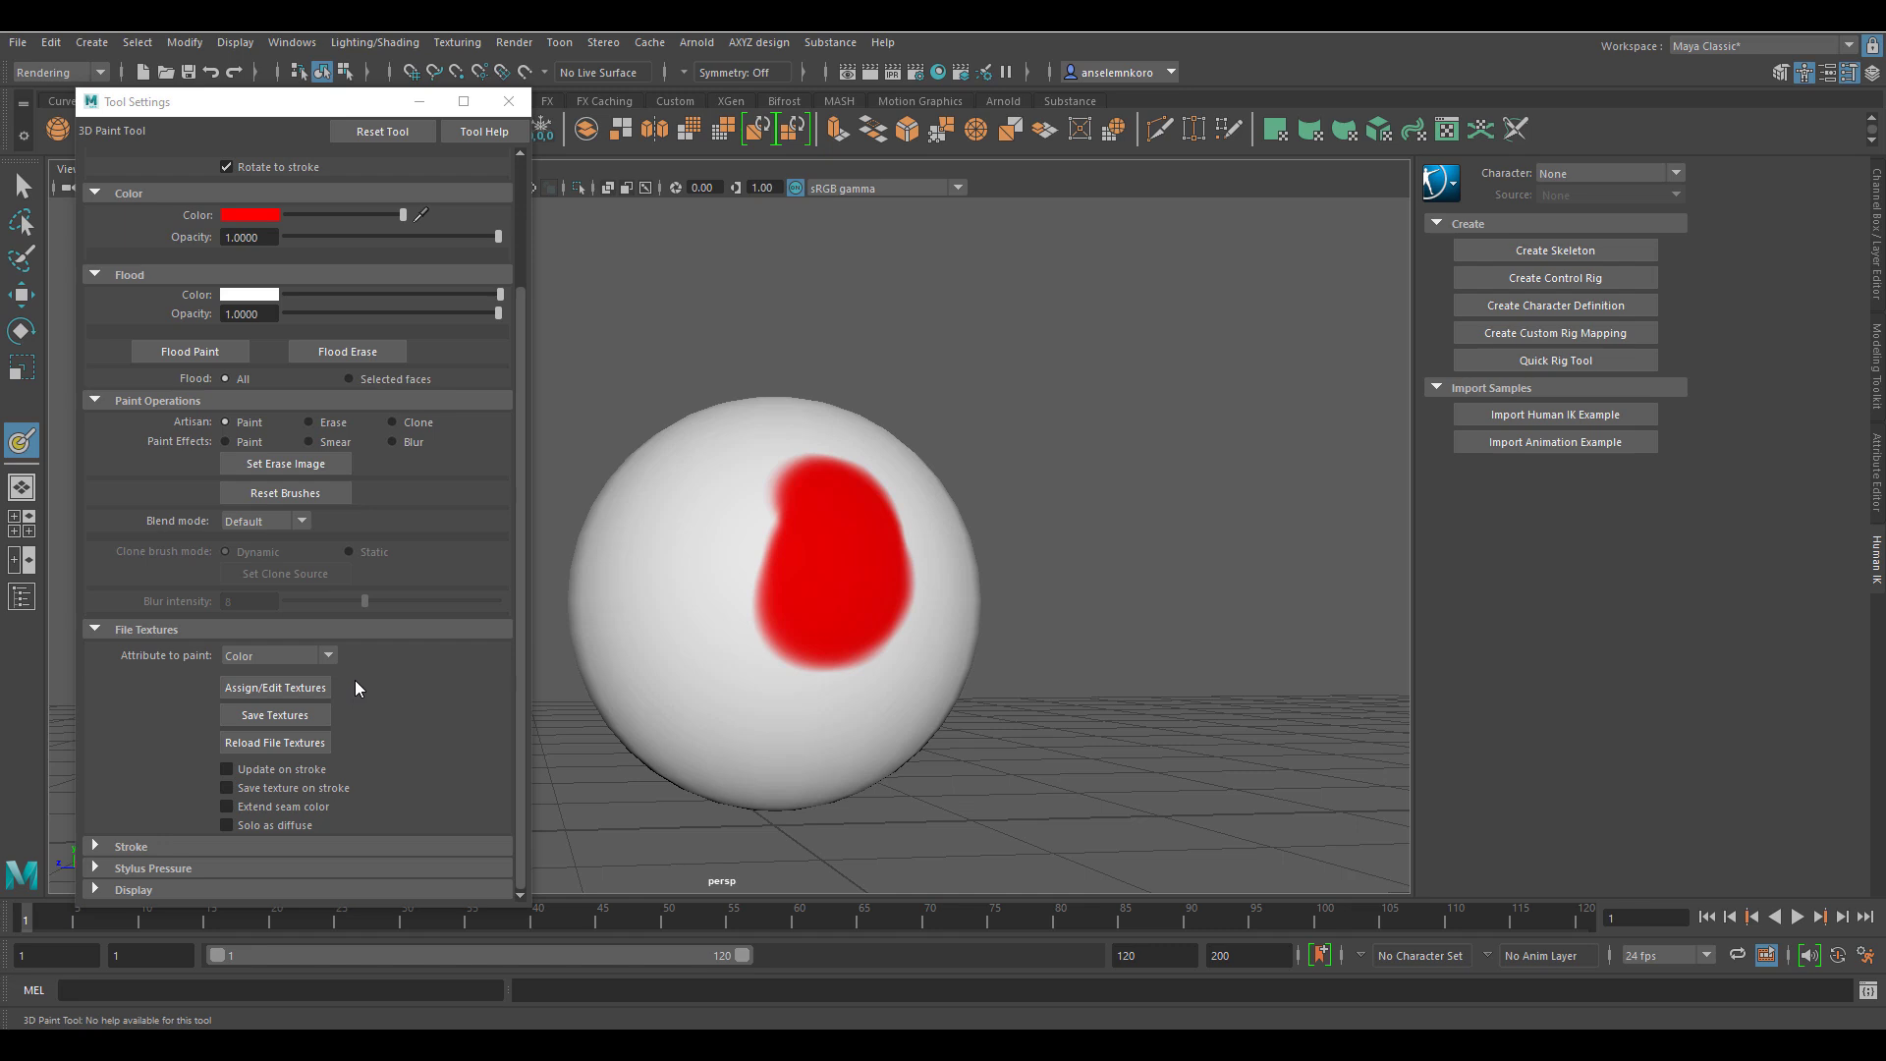
{"action": "left_click", "coordinate": [300, 738]}
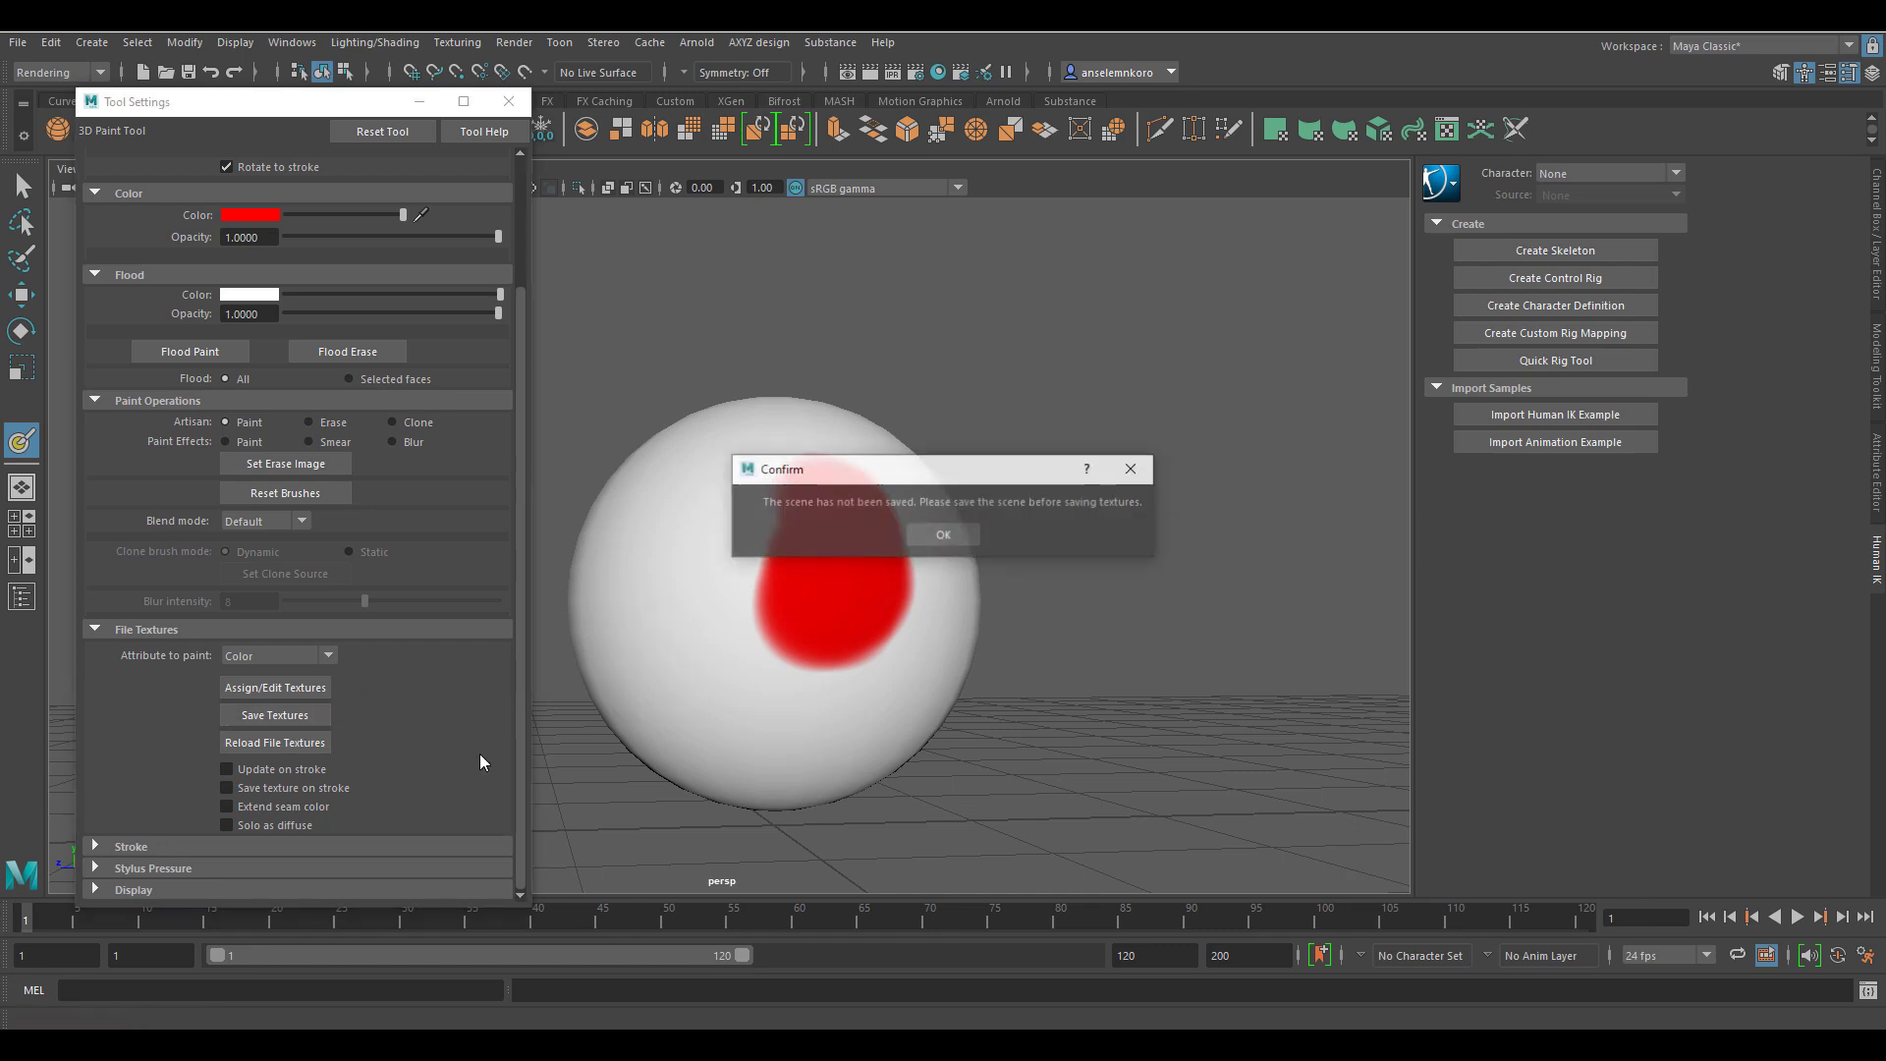
{"action": "left_click", "coordinate": [943, 536]}
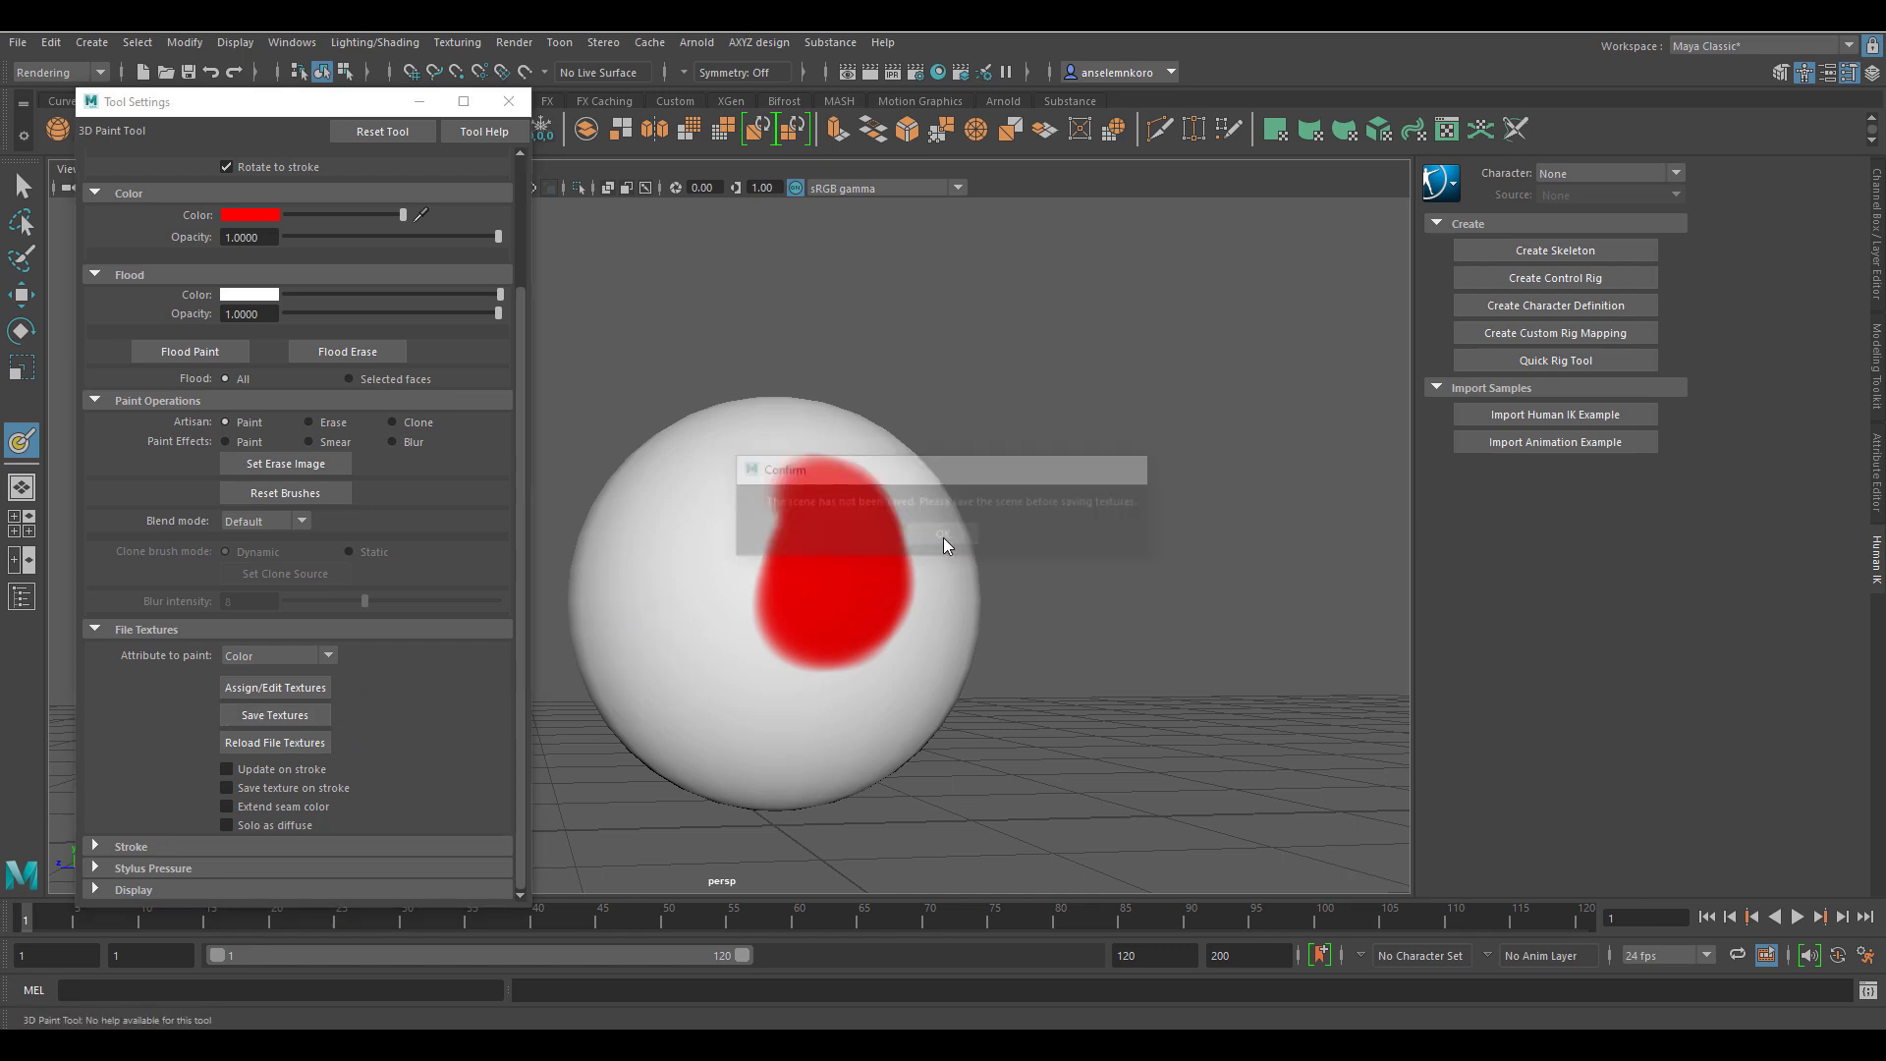
Step: Change the attribute to paint to BumpMap and assign a 1024 by 1024 Maya IFF file texture for it
{"action": "left_click", "coordinate": [310, 658]}
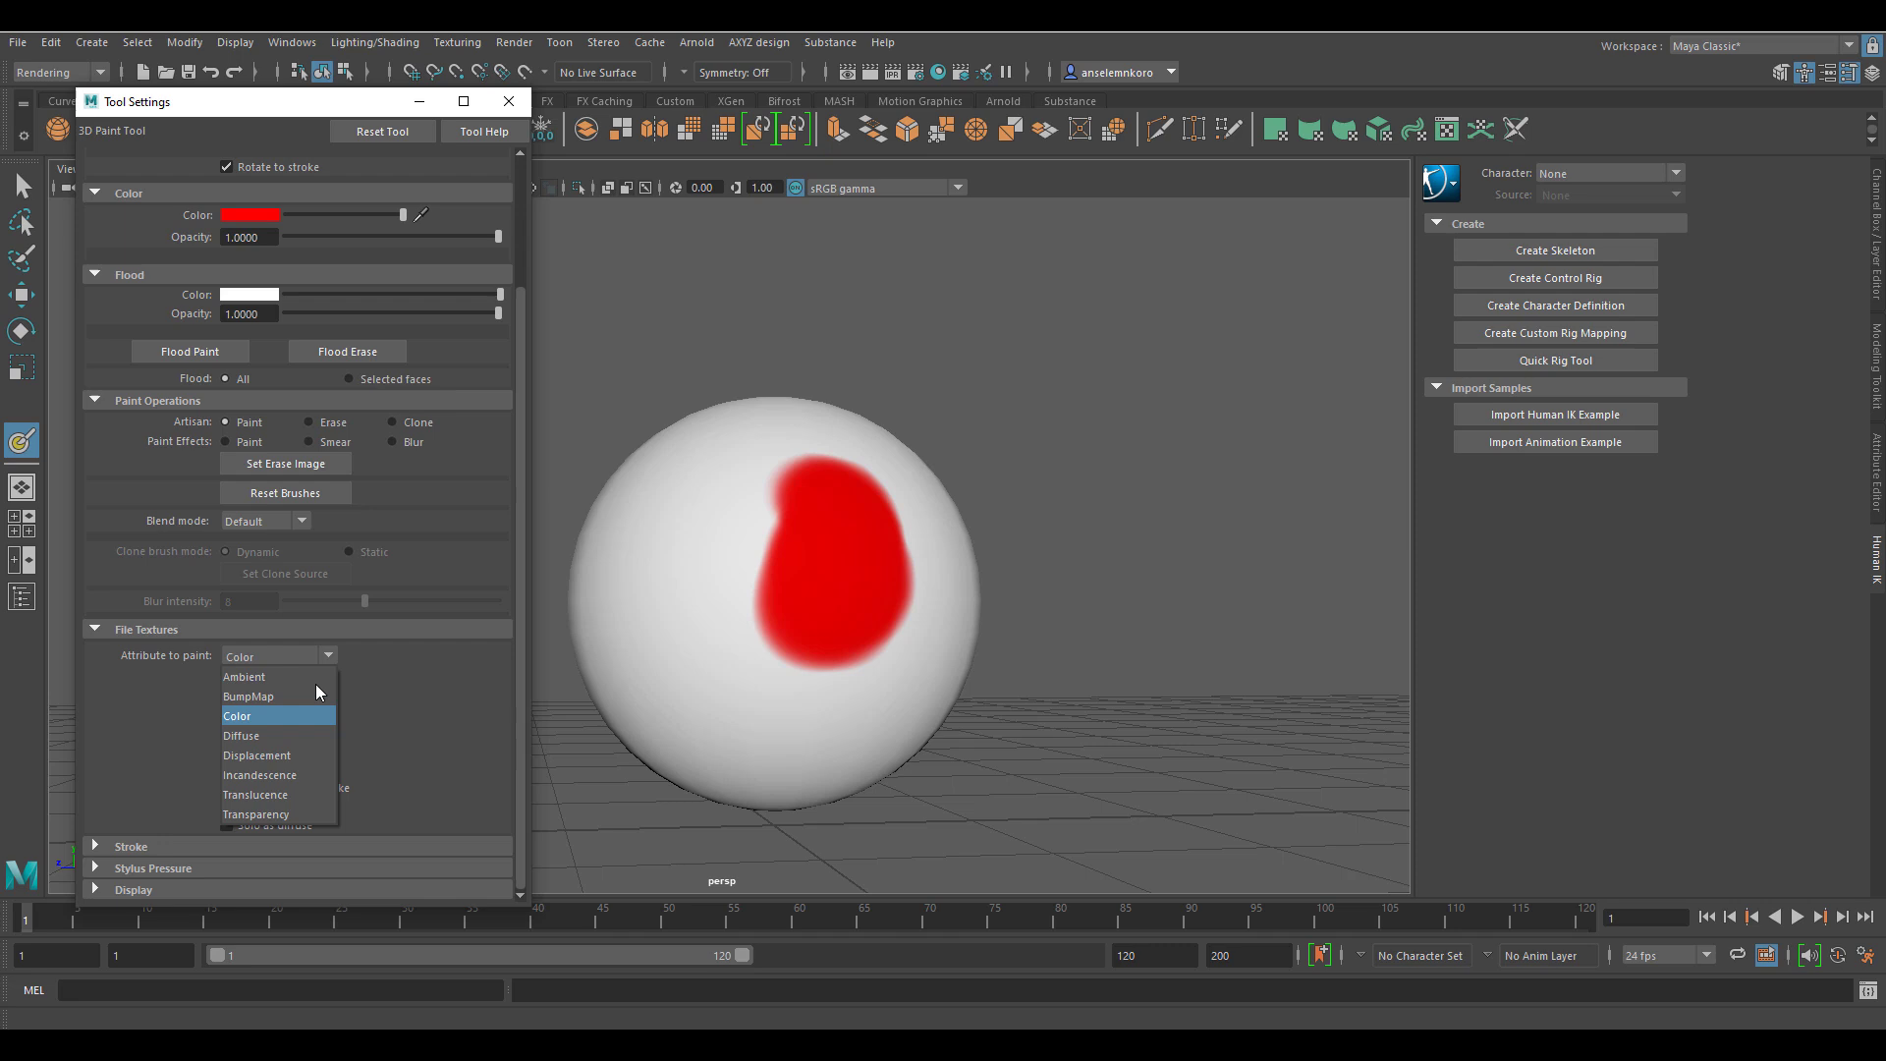
{"action": "left_click", "coordinate": [261, 697]}
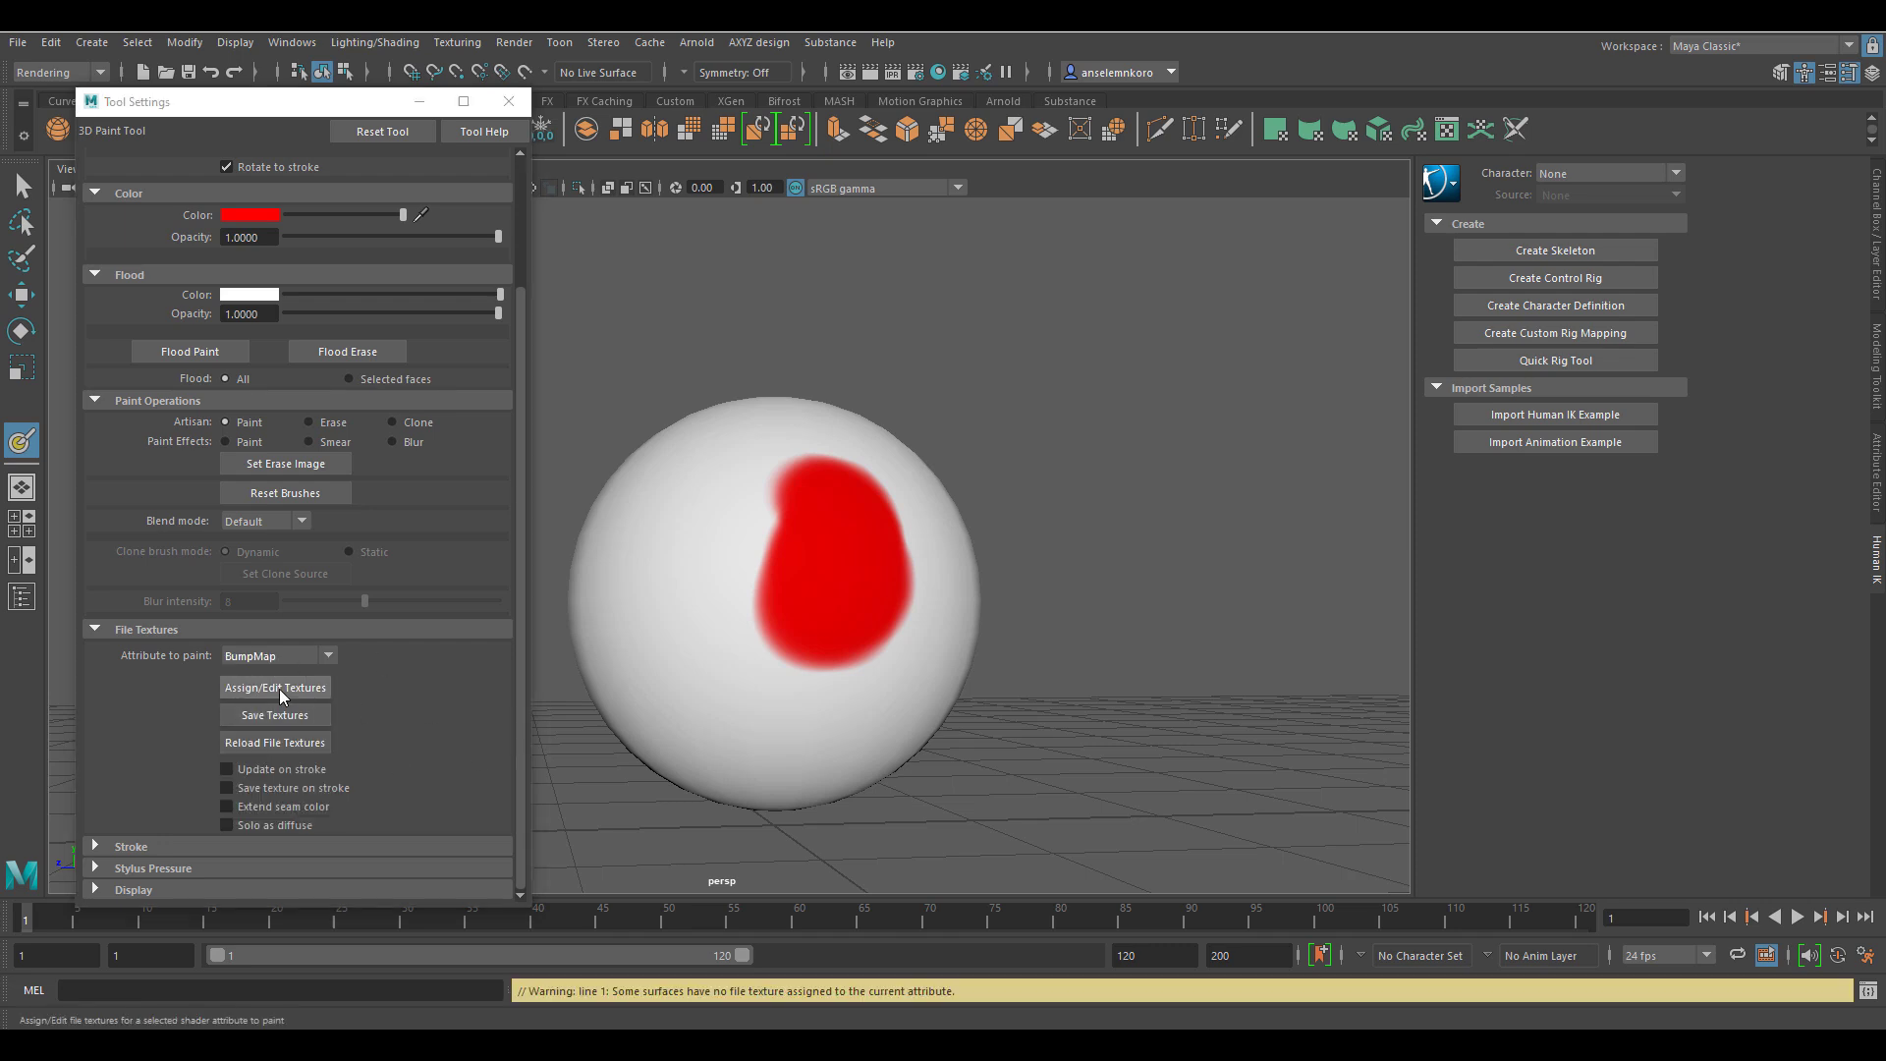
{"action": "left_click", "coordinate": [279, 688]}
{"action": "left_click", "coordinate": [955, 581]}
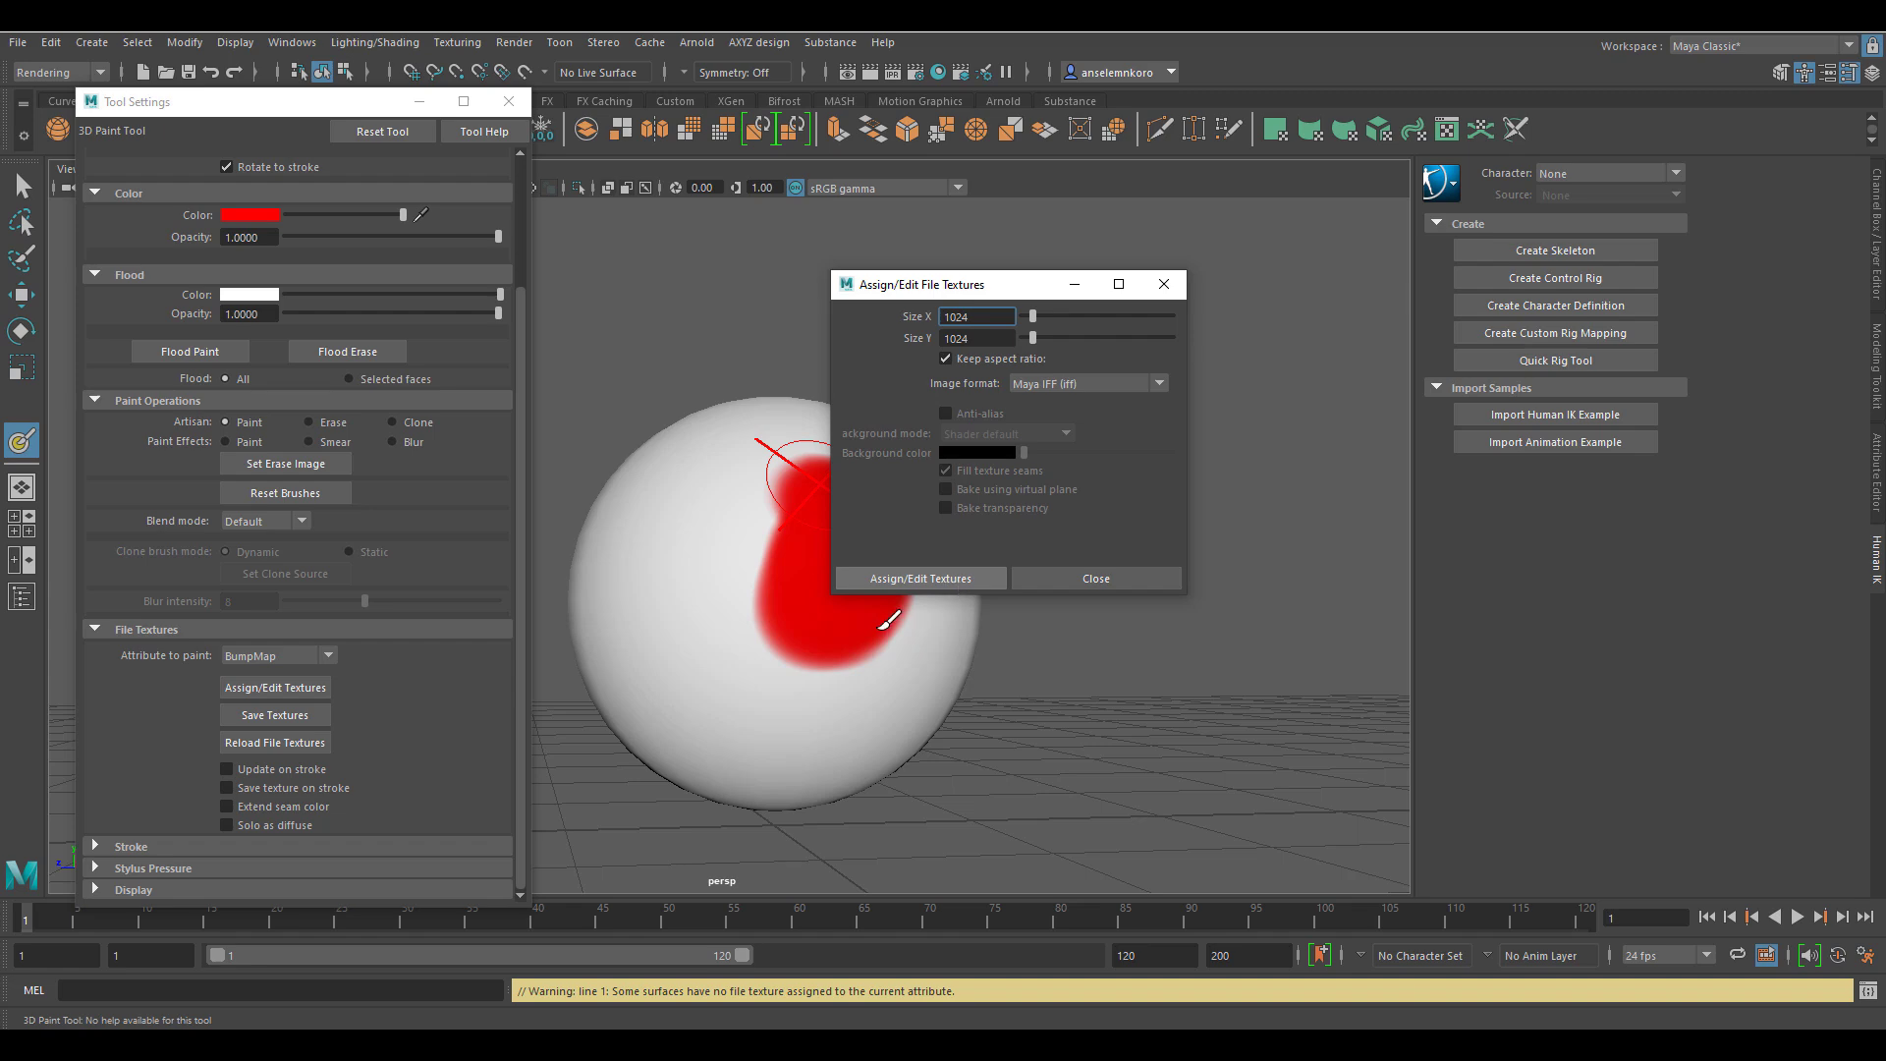
Step: Paint curved bump strokes over the red patch and across the white side of the sphere
{"action": "mouse_move", "coordinate": [740, 693]}
{"action": "left_mouse_down"}
{"action": "mouse_move", "coordinate": [799, 676]}
{"action": "mouse_move", "coordinate": [743, 617]}
{"action": "mouse_move", "coordinate": [803, 686]}
{"action": "mouse_move", "coordinate": [732, 622]}
{"action": "left_mouse_up"}
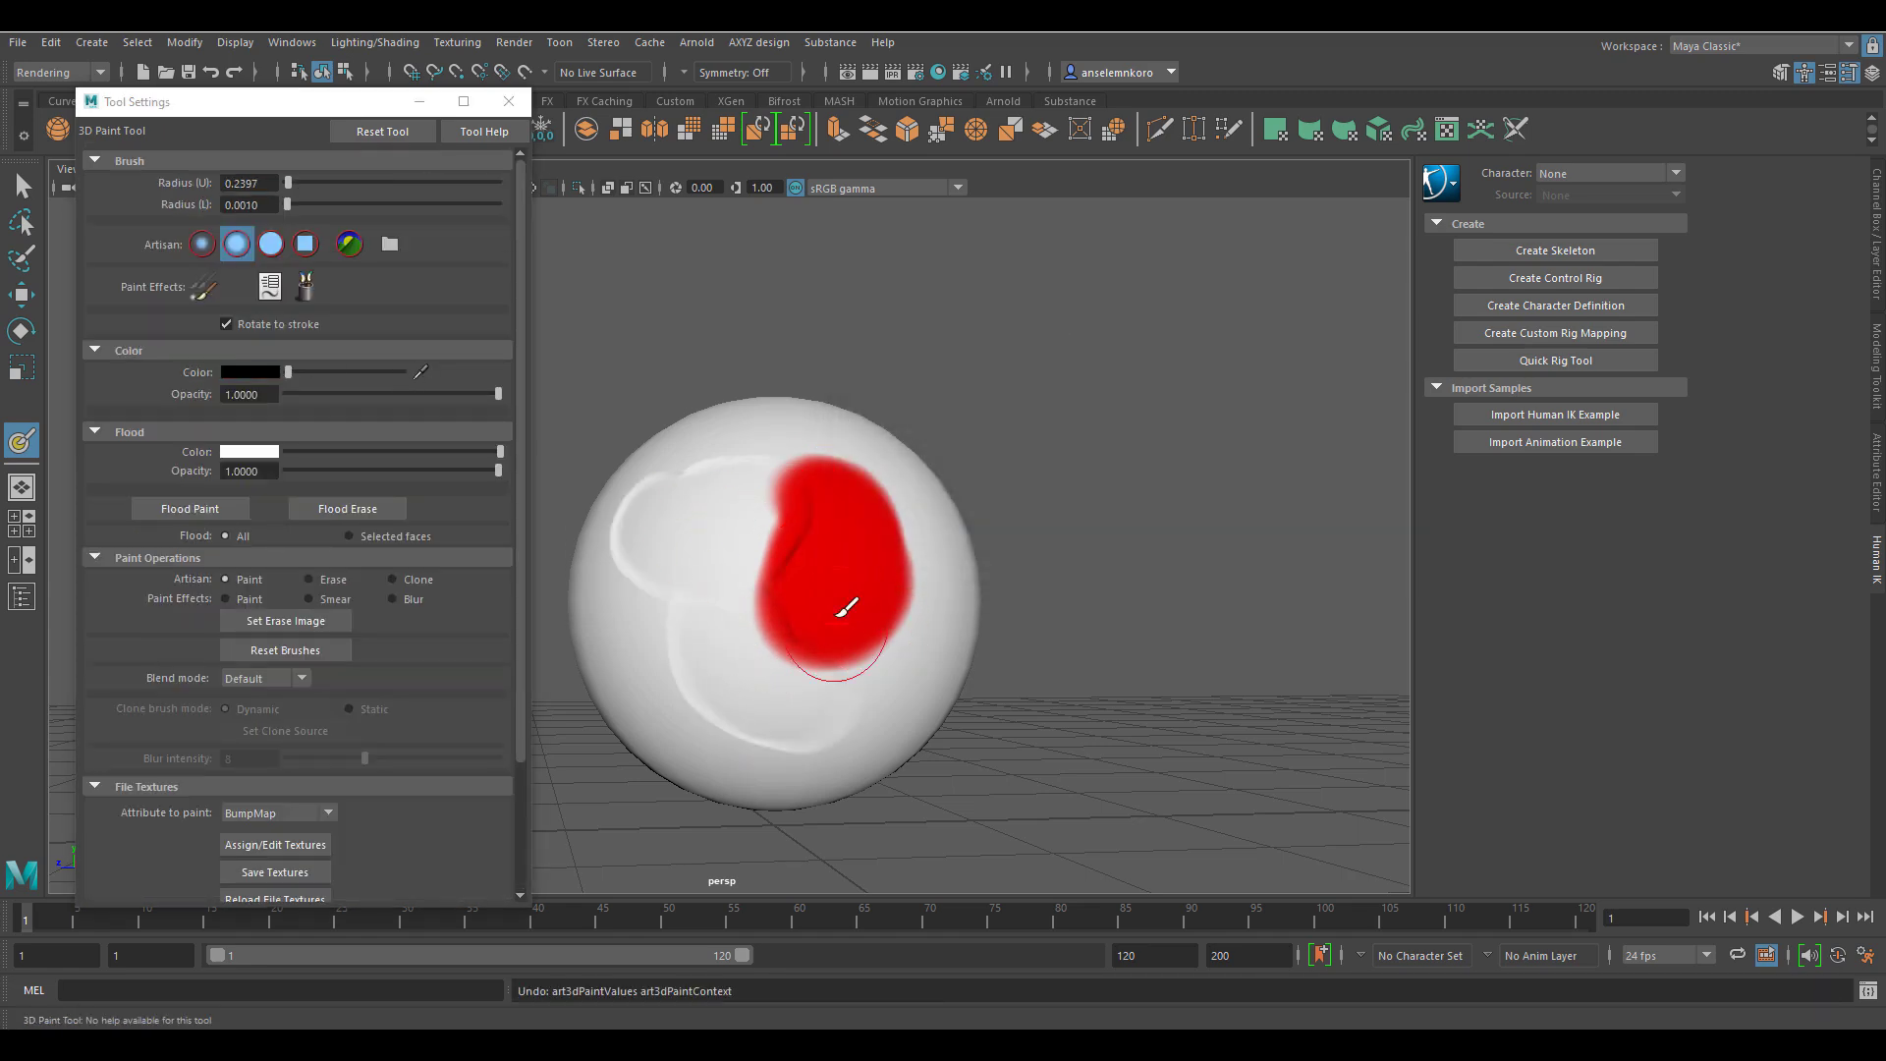
{"action": "left_click_drag", "start_coordinate": [1017, 629], "coordinate": [918, 628], "text": "alt"}
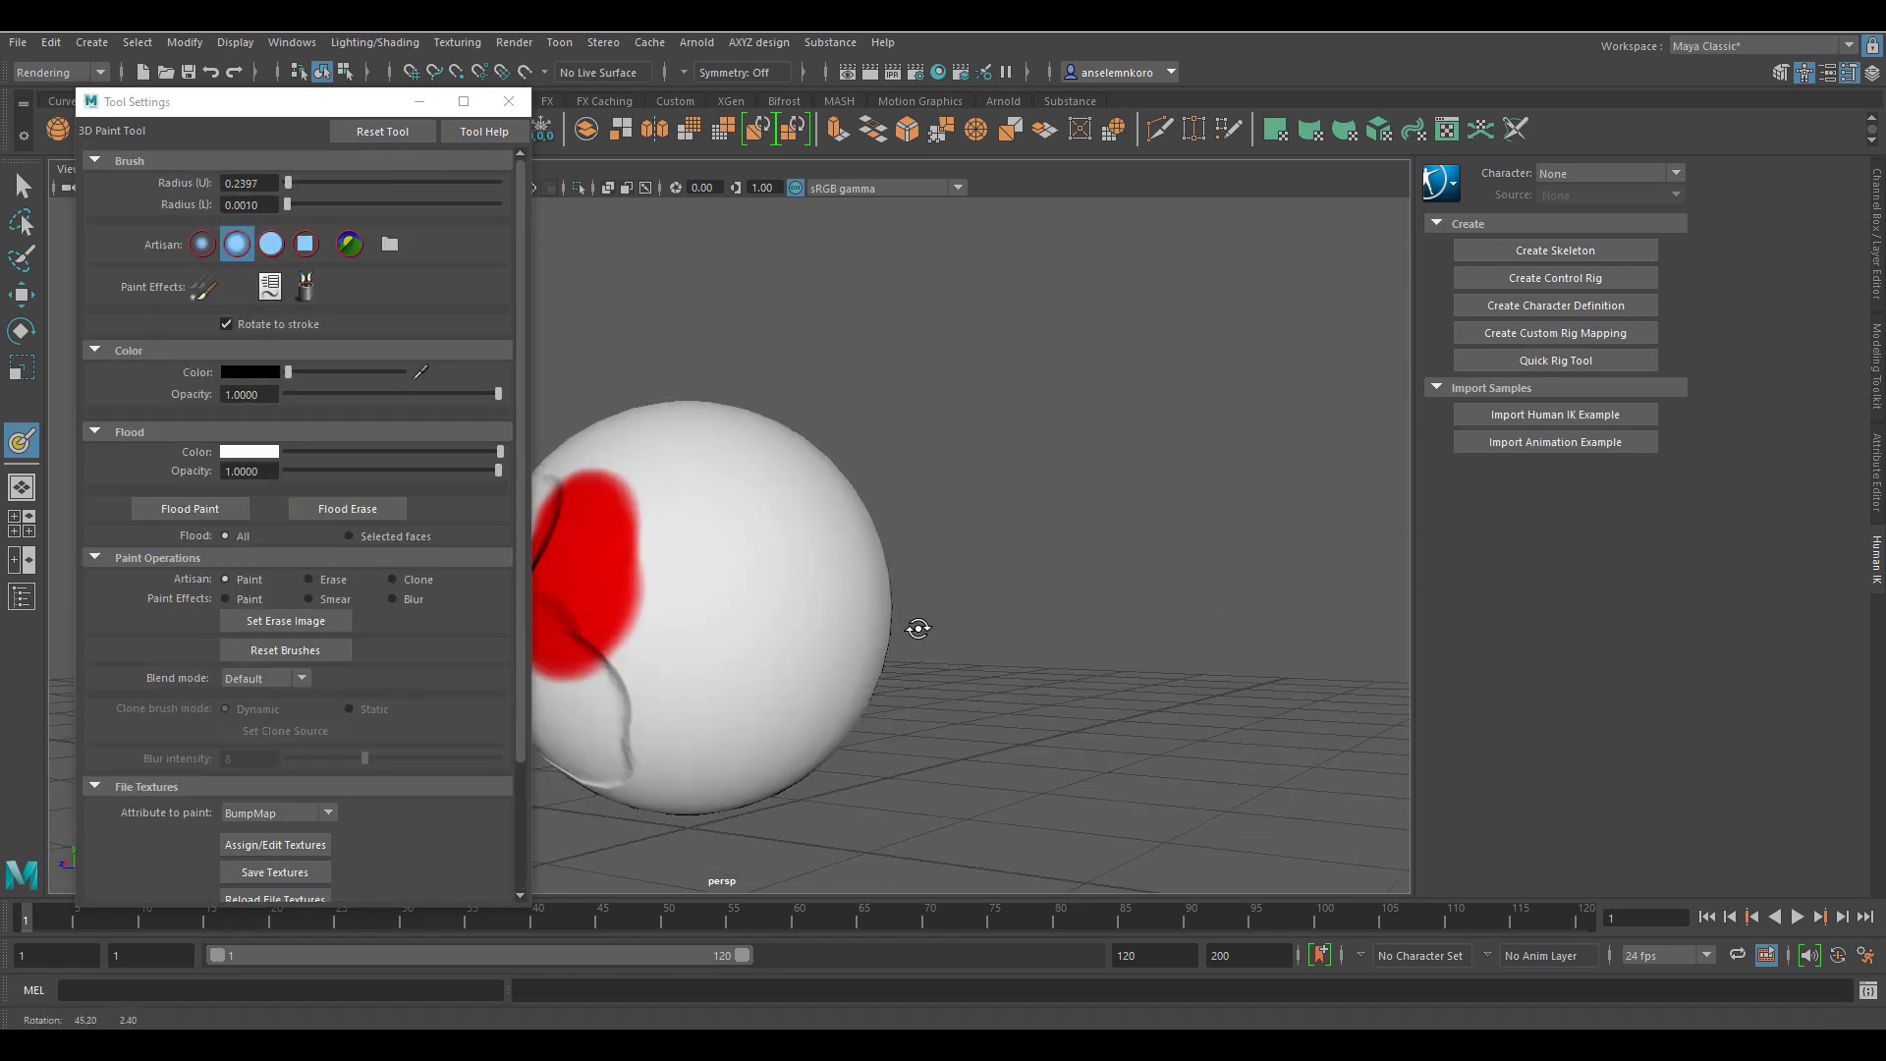
{"action": "middle_click_drag", "start_coordinate": [802, 630], "coordinate": [914, 593], "text": "alt"}
{"action": "scroll", "coordinate": [904, 594], "scroll_direction": "up", "scroll_amount": 1}
{"action": "mouse_move", "coordinate": [904, 574]}
{"action": "left_mouse_down"}
{"action": "mouse_move", "coordinate": [875, 628]}
{"action": "mouse_move", "coordinate": [812, 657]}
{"action": "mouse_move", "coordinate": [888, 606]}
{"action": "mouse_move", "coordinate": [837, 649]}
{"action": "left_mouse_up"}
Step: Review the other paintable texture attributes, keep BumpMap, and close the 3D Paint Tool settings
{"action": "scroll", "coordinate": [413, 701], "scroll_direction": "down", "scroll_amount": 3}
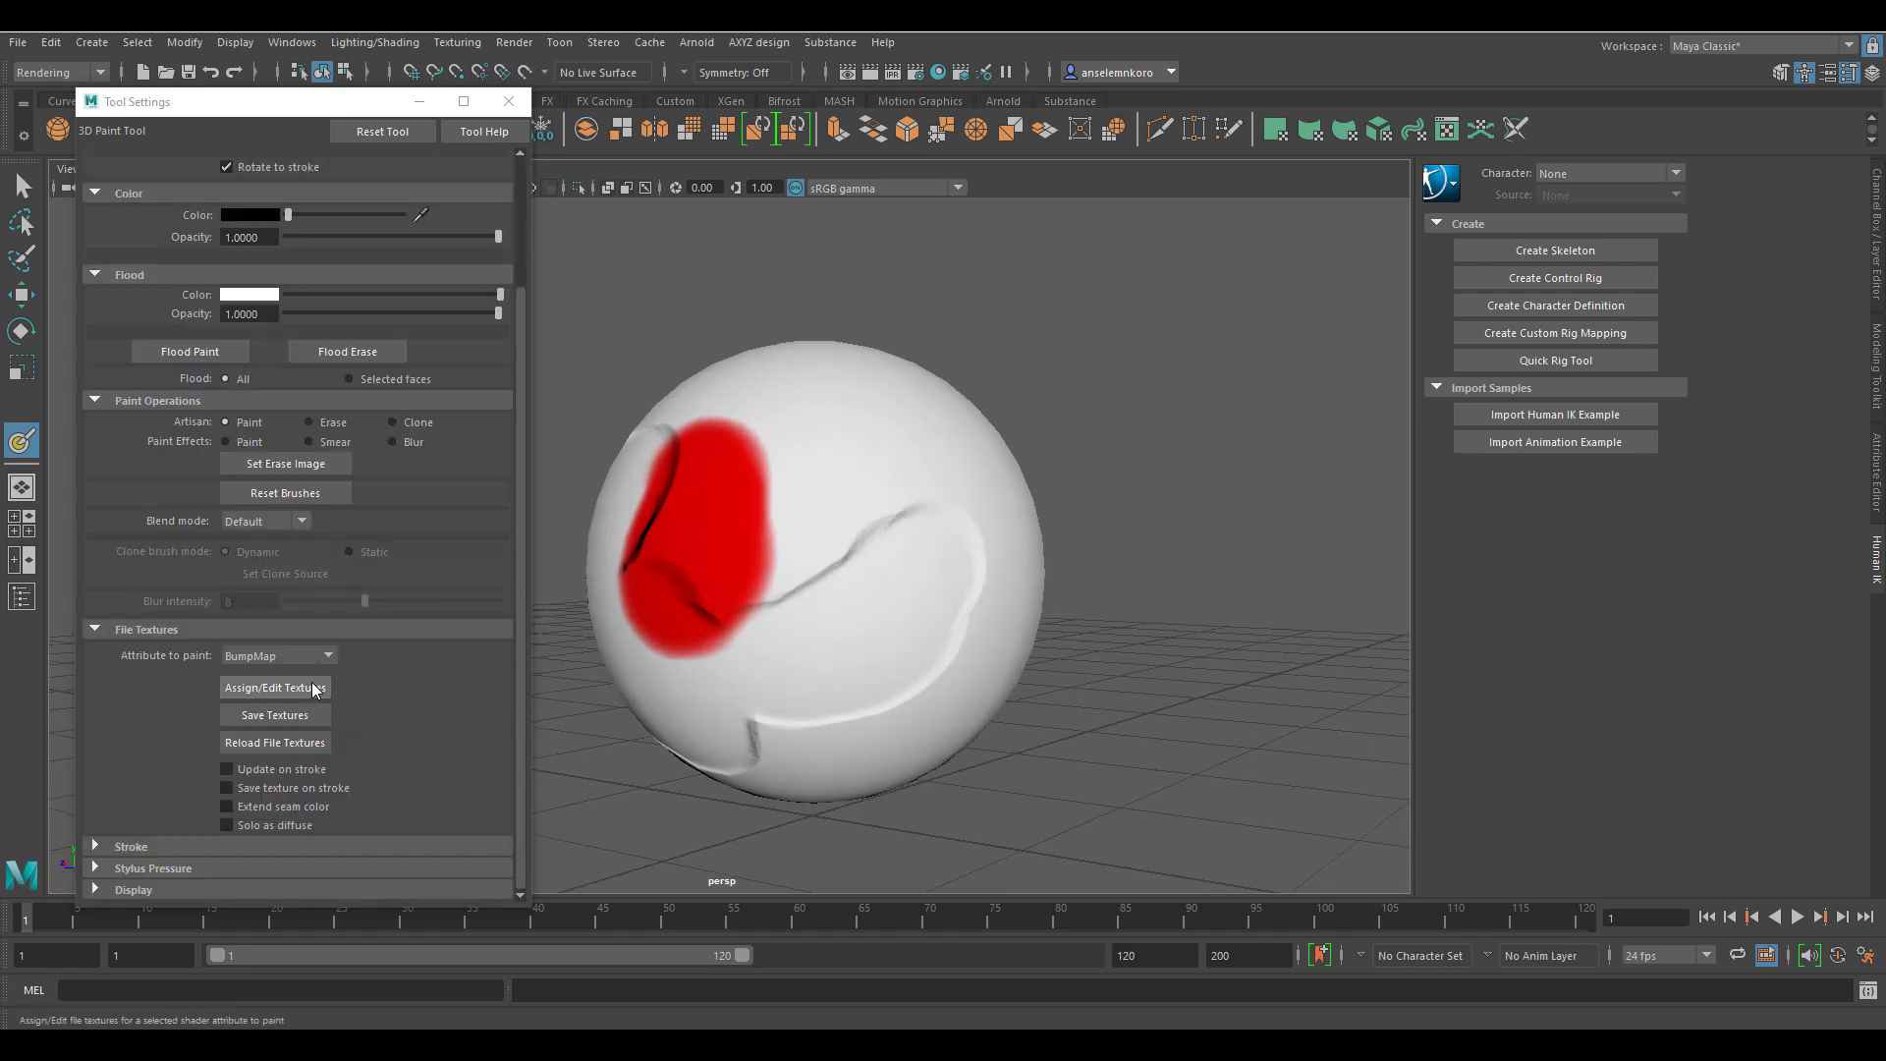
{"action": "left_click", "coordinate": [291, 656]}
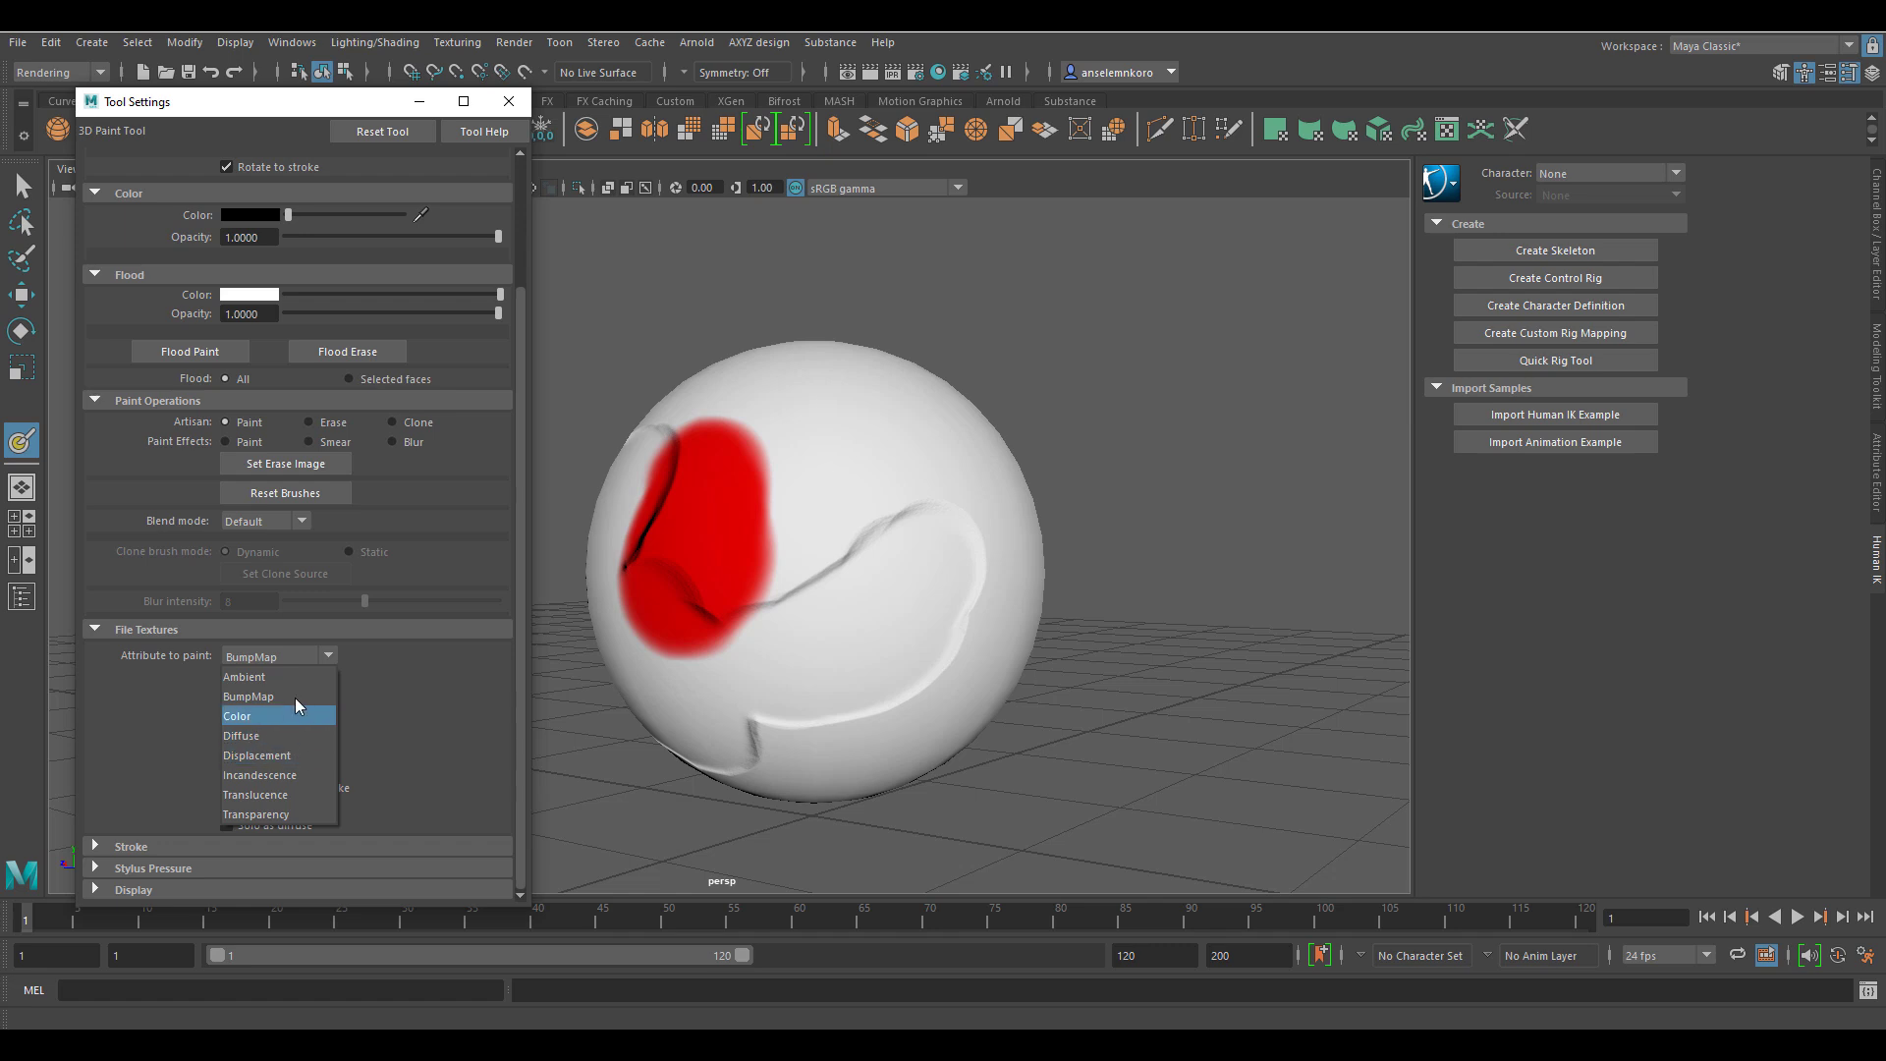
{"action": "left_click", "coordinate": [393, 709]}
{"action": "left_click", "coordinate": [509, 102]}
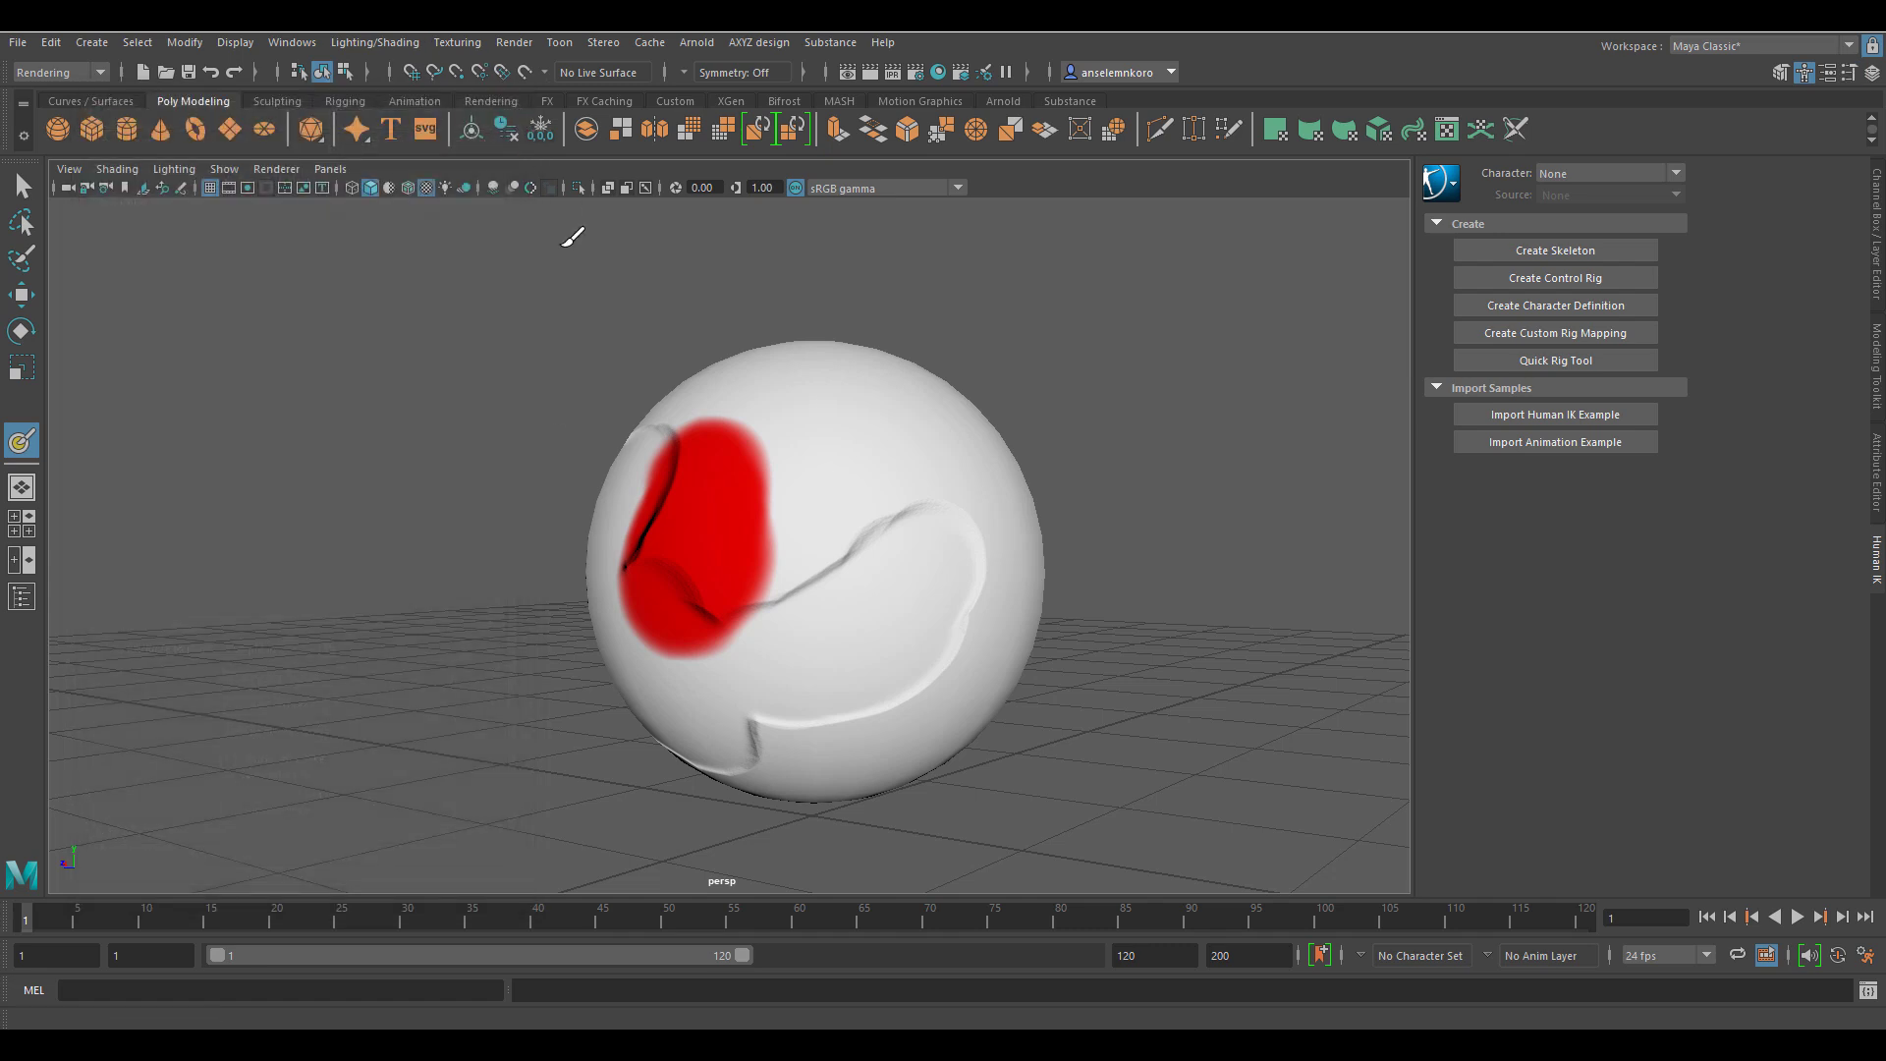
Step: Leave the 3D Paint Tool and add an Arnold skydome light to the scene
{"action": "left_click", "coordinate": [22, 184]}
{"action": "left_click", "coordinate": [1006, 102]}
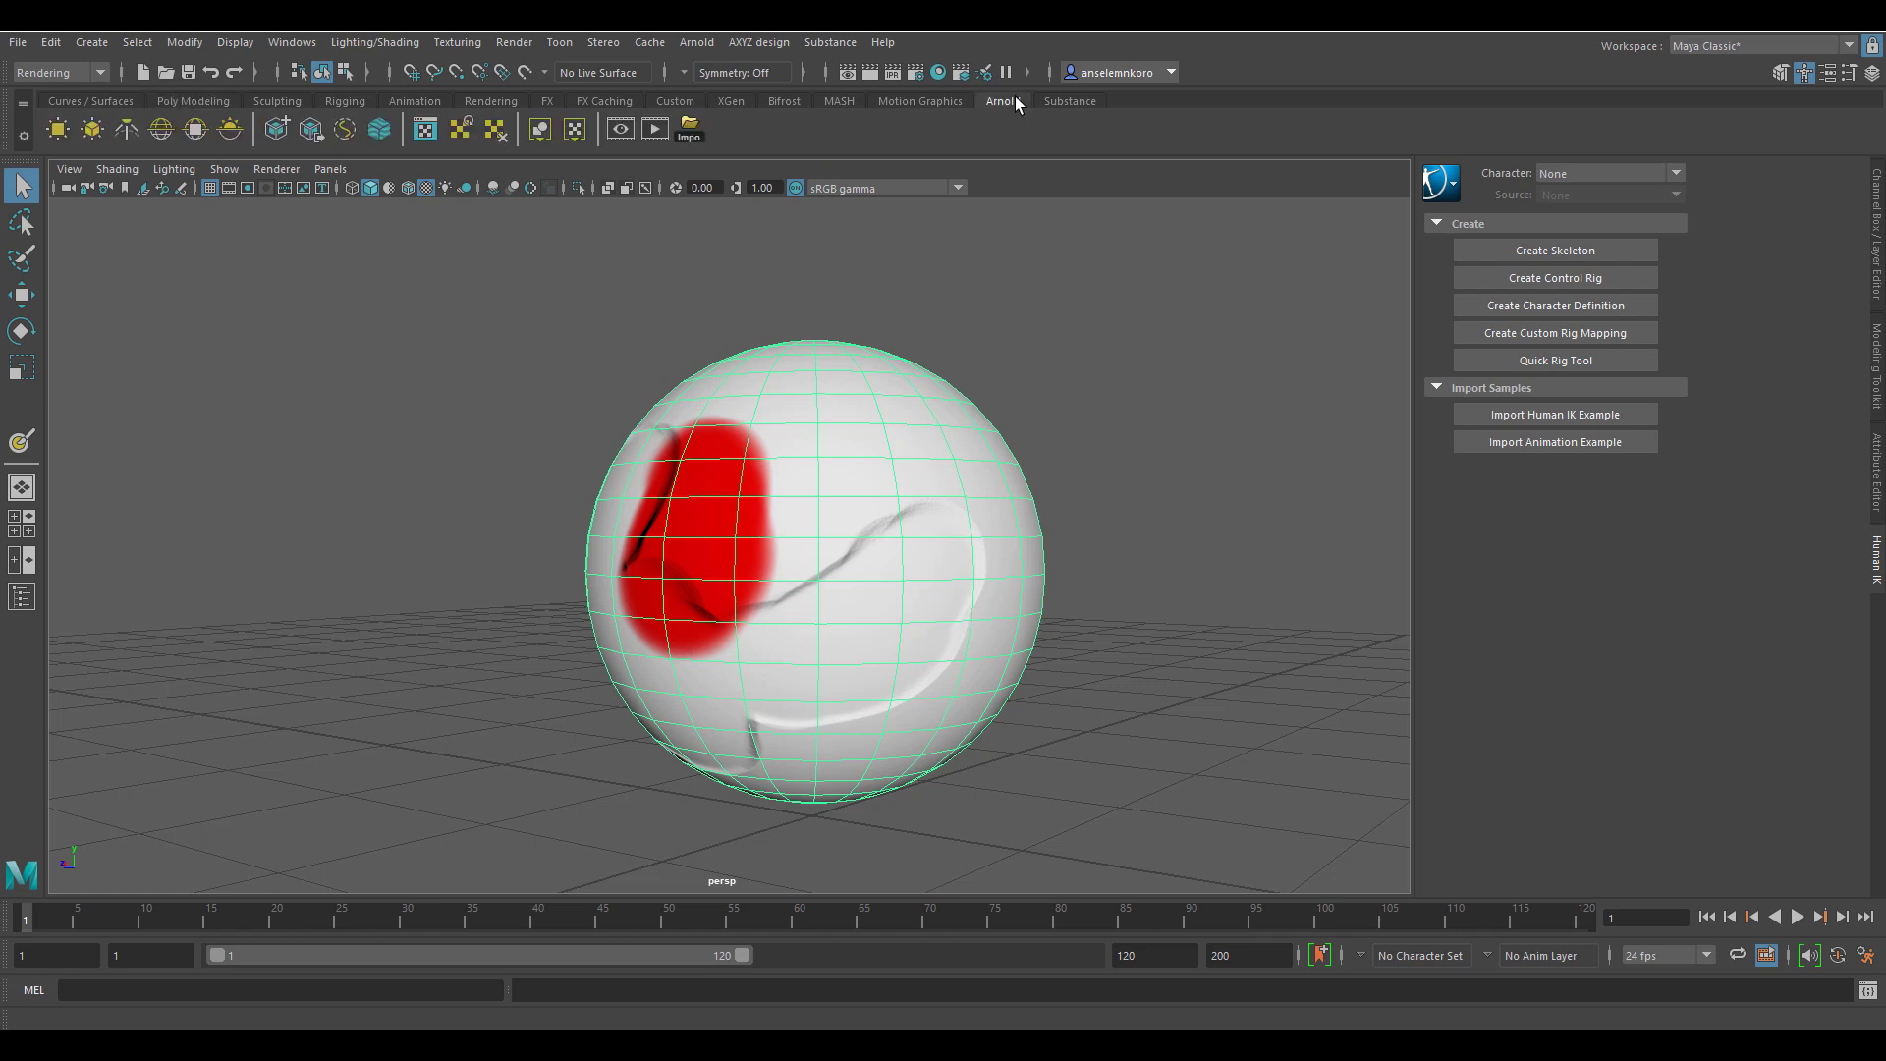
{"action": "left_click", "coordinate": [162, 130]}
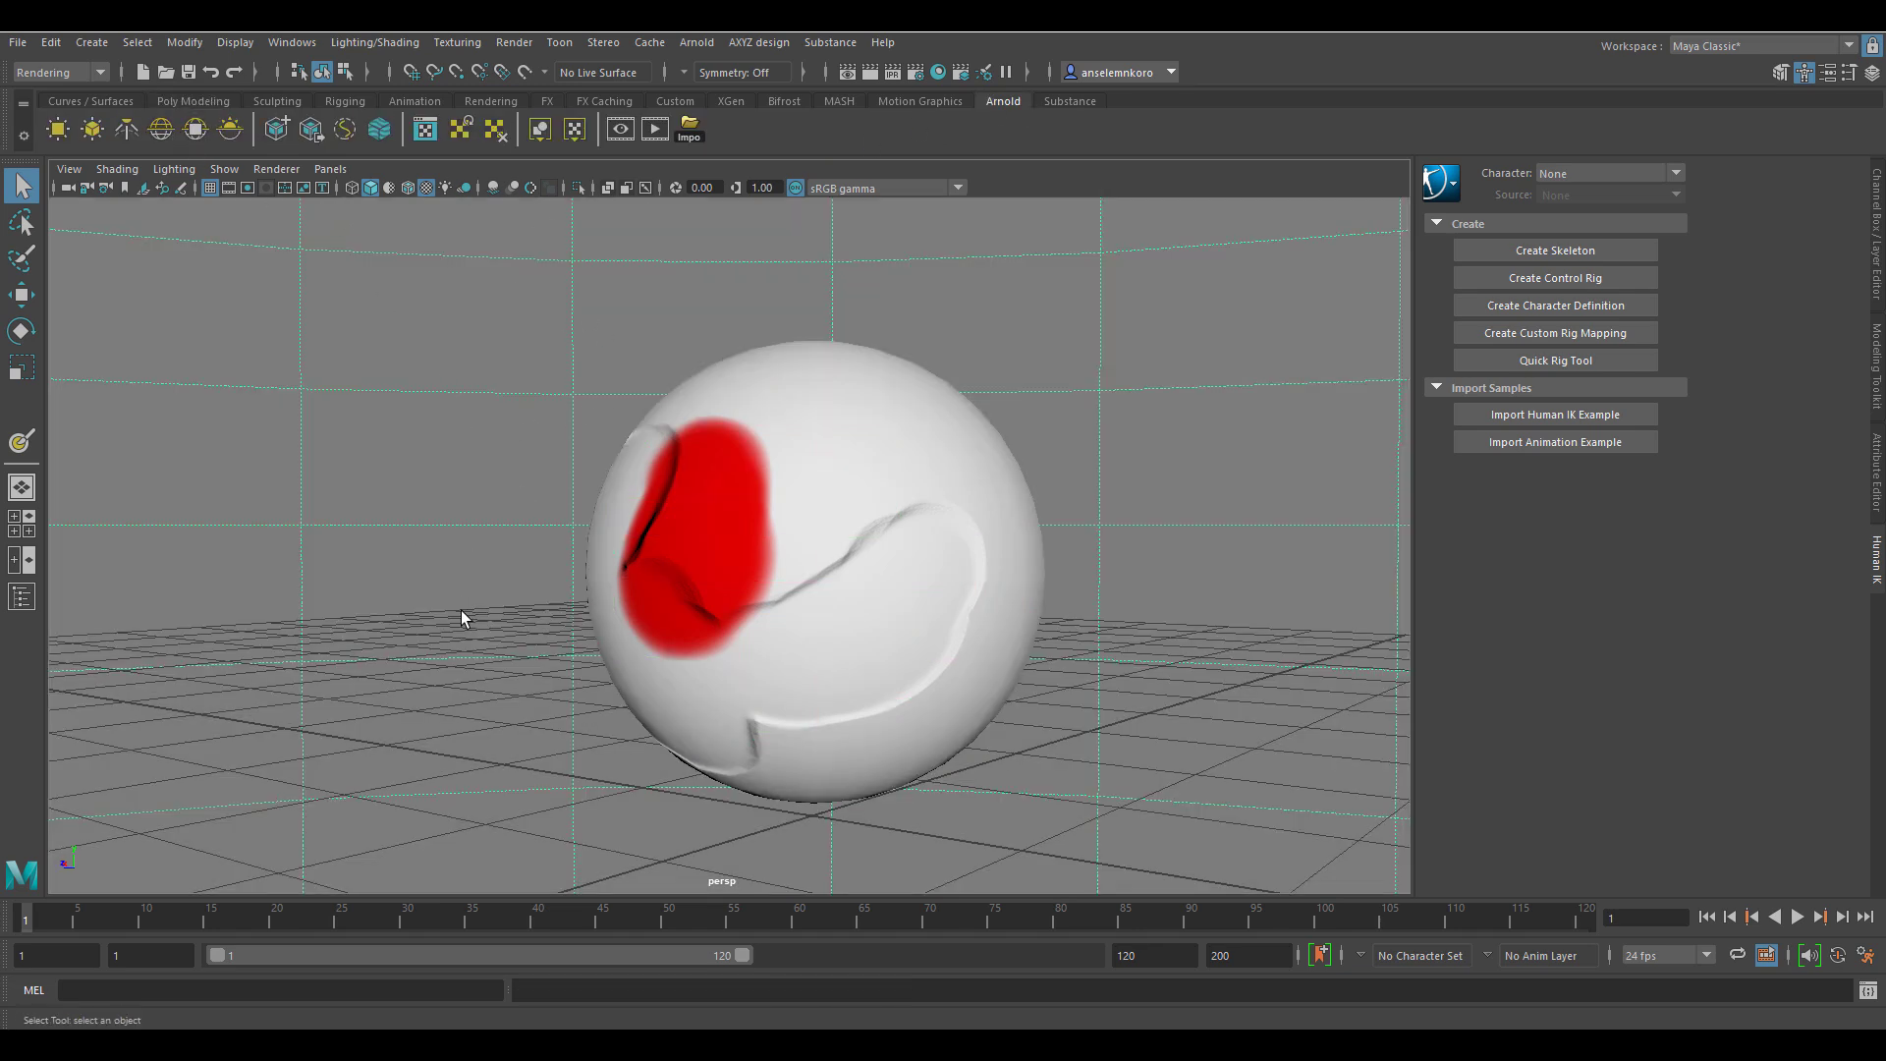
Step: Create a polygon plane beneath the sphere, scale it up into a large ground, and select the skydome light
{"action": "right_click_drag", "start_coordinate": [462, 610], "coordinate": [387, 587], "text": "shift"}
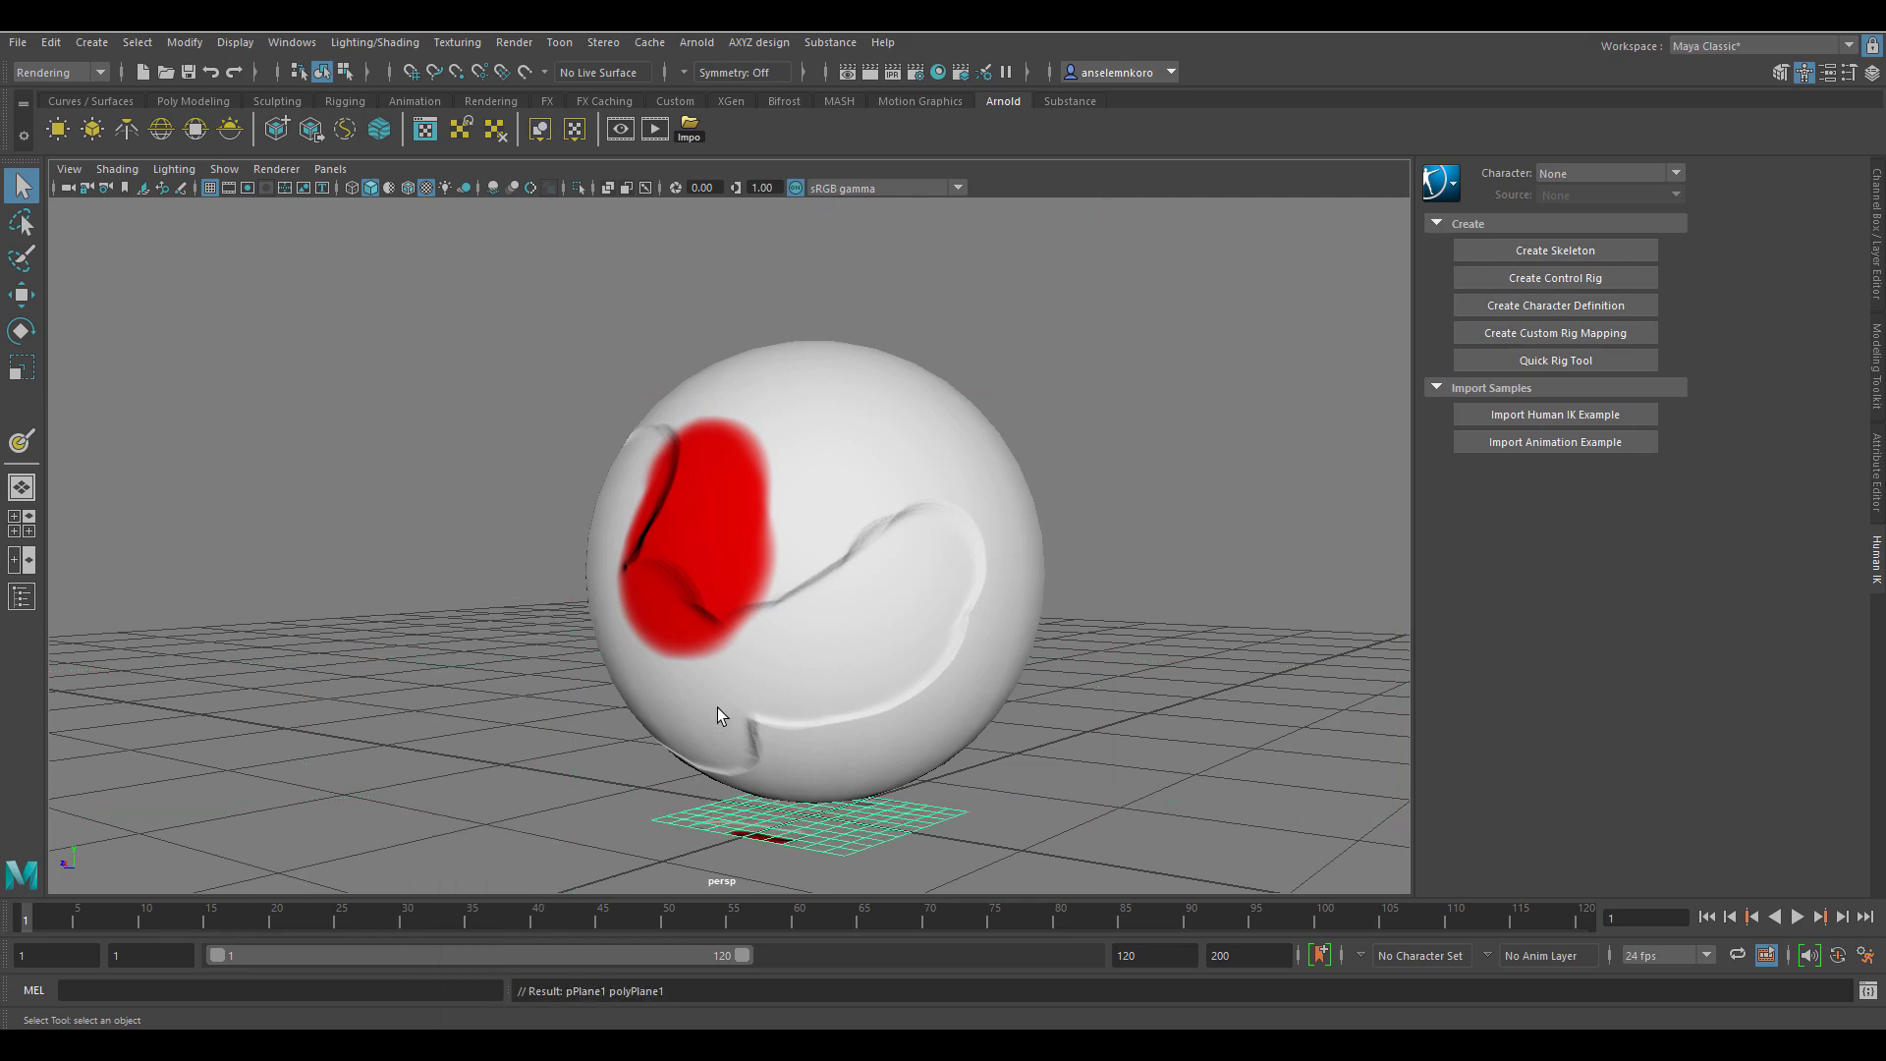
{"action": "key", "text": "e"}
{"action": "key", "text": "r"}
{"action": "left_click_drag", "start_coordinate": [804, 816], "coordinate": [1130, 814]}
{"action": "left_click", "coordinate": [1311, 507]}
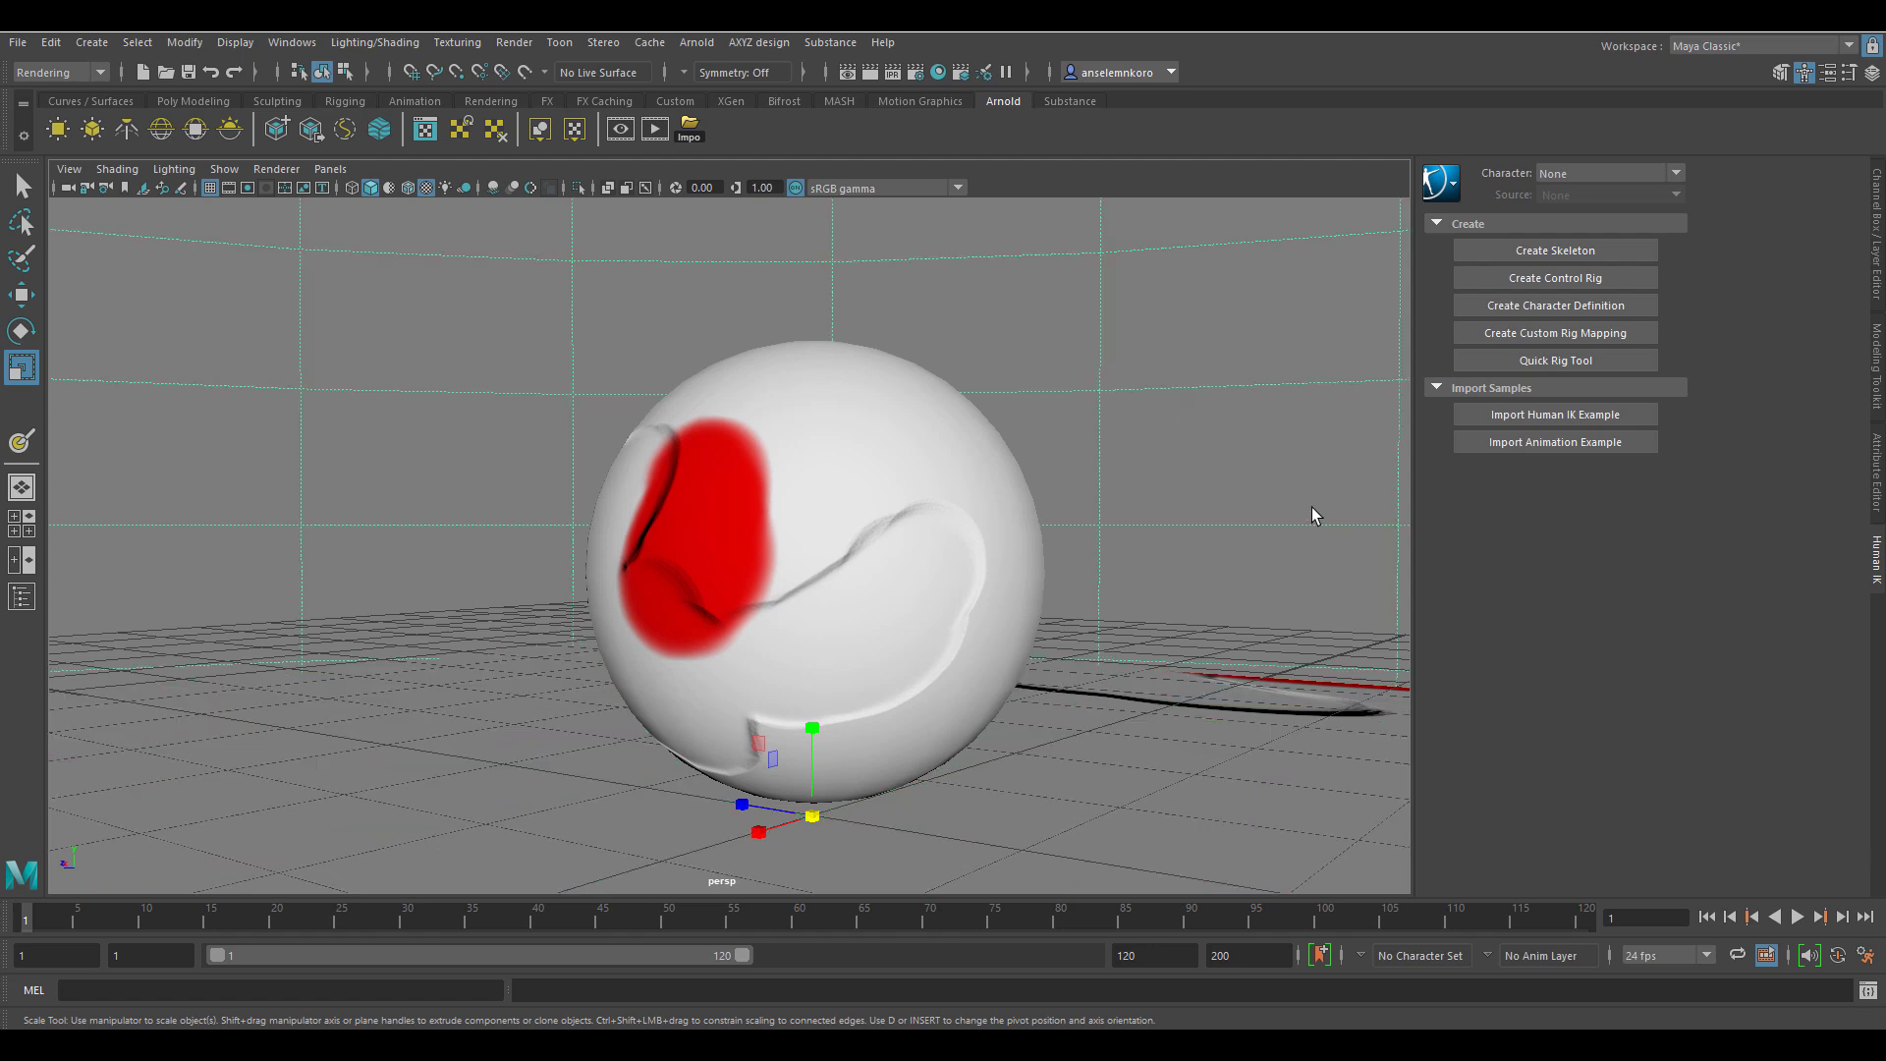
Step: Switch the perspective view's renderer to Arnold and run a live IPR session
{"action": "left_click", "coordinate": [275, 169]}
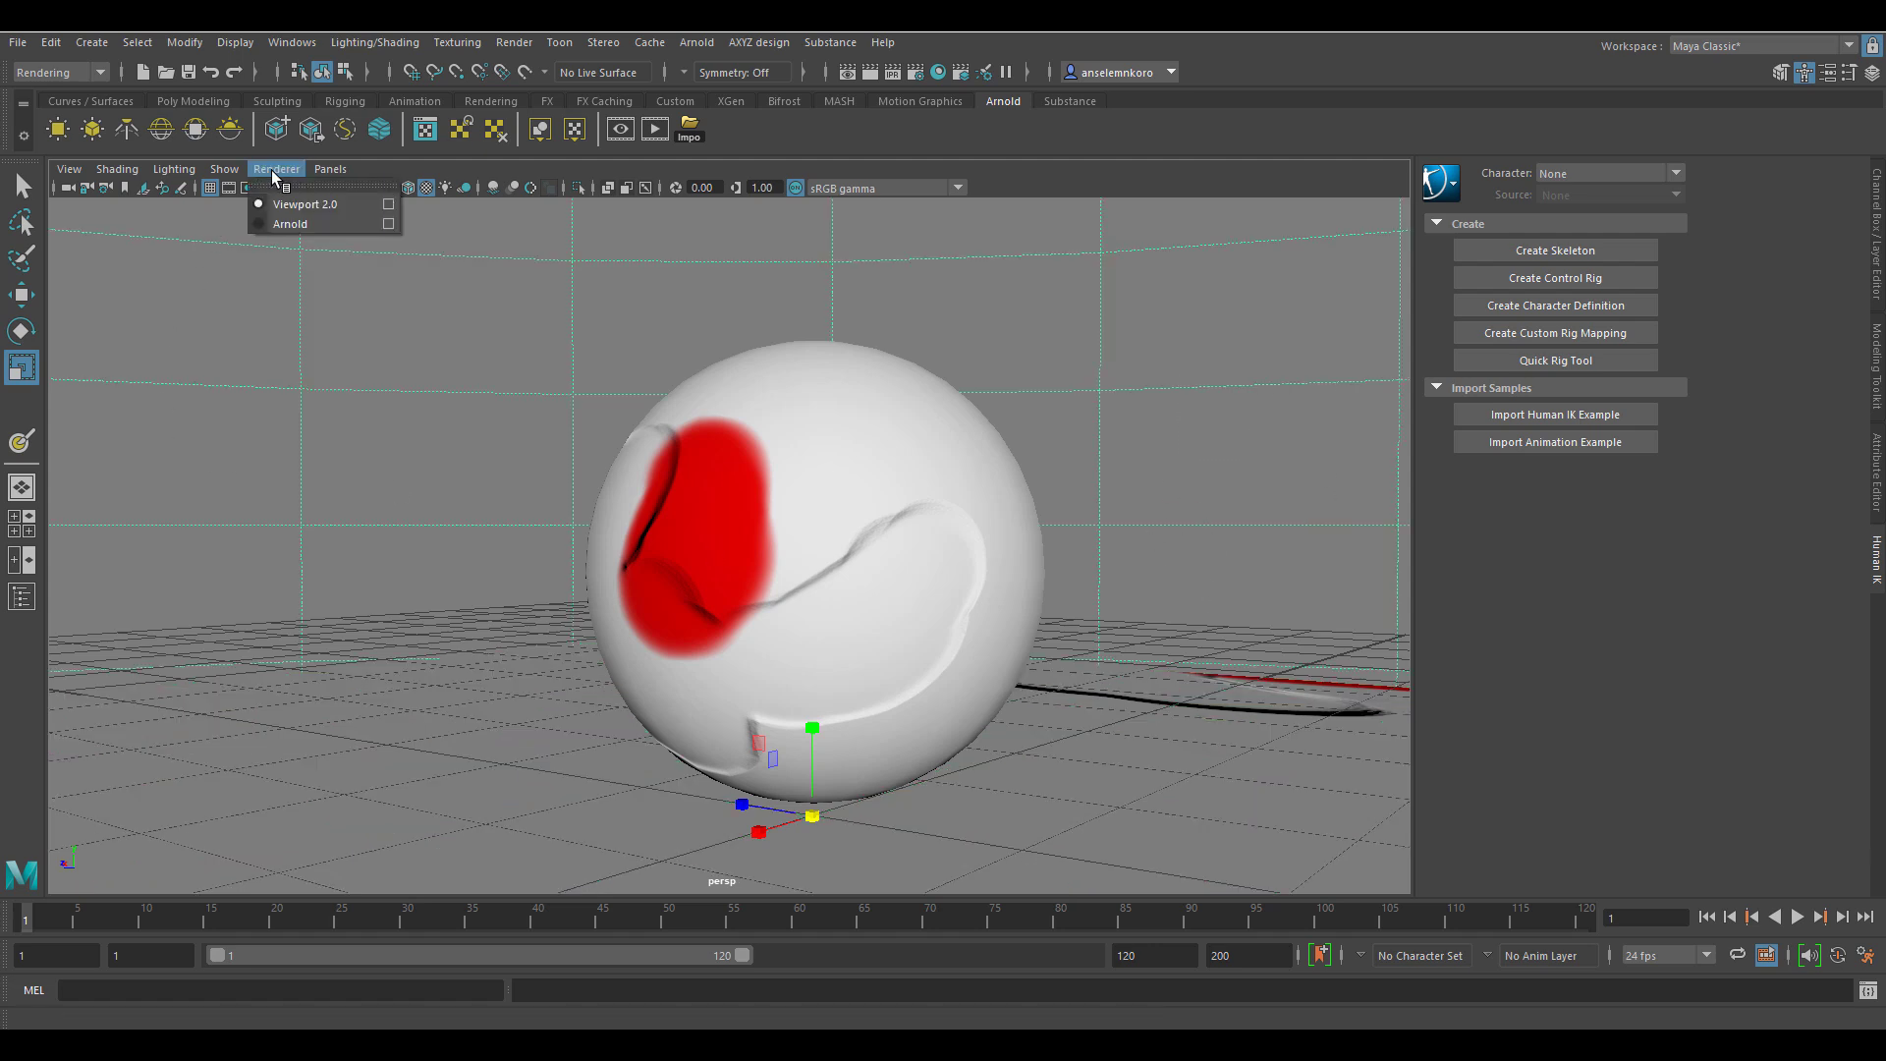
{"action": "left_click", "coordinate": [279, 225]}
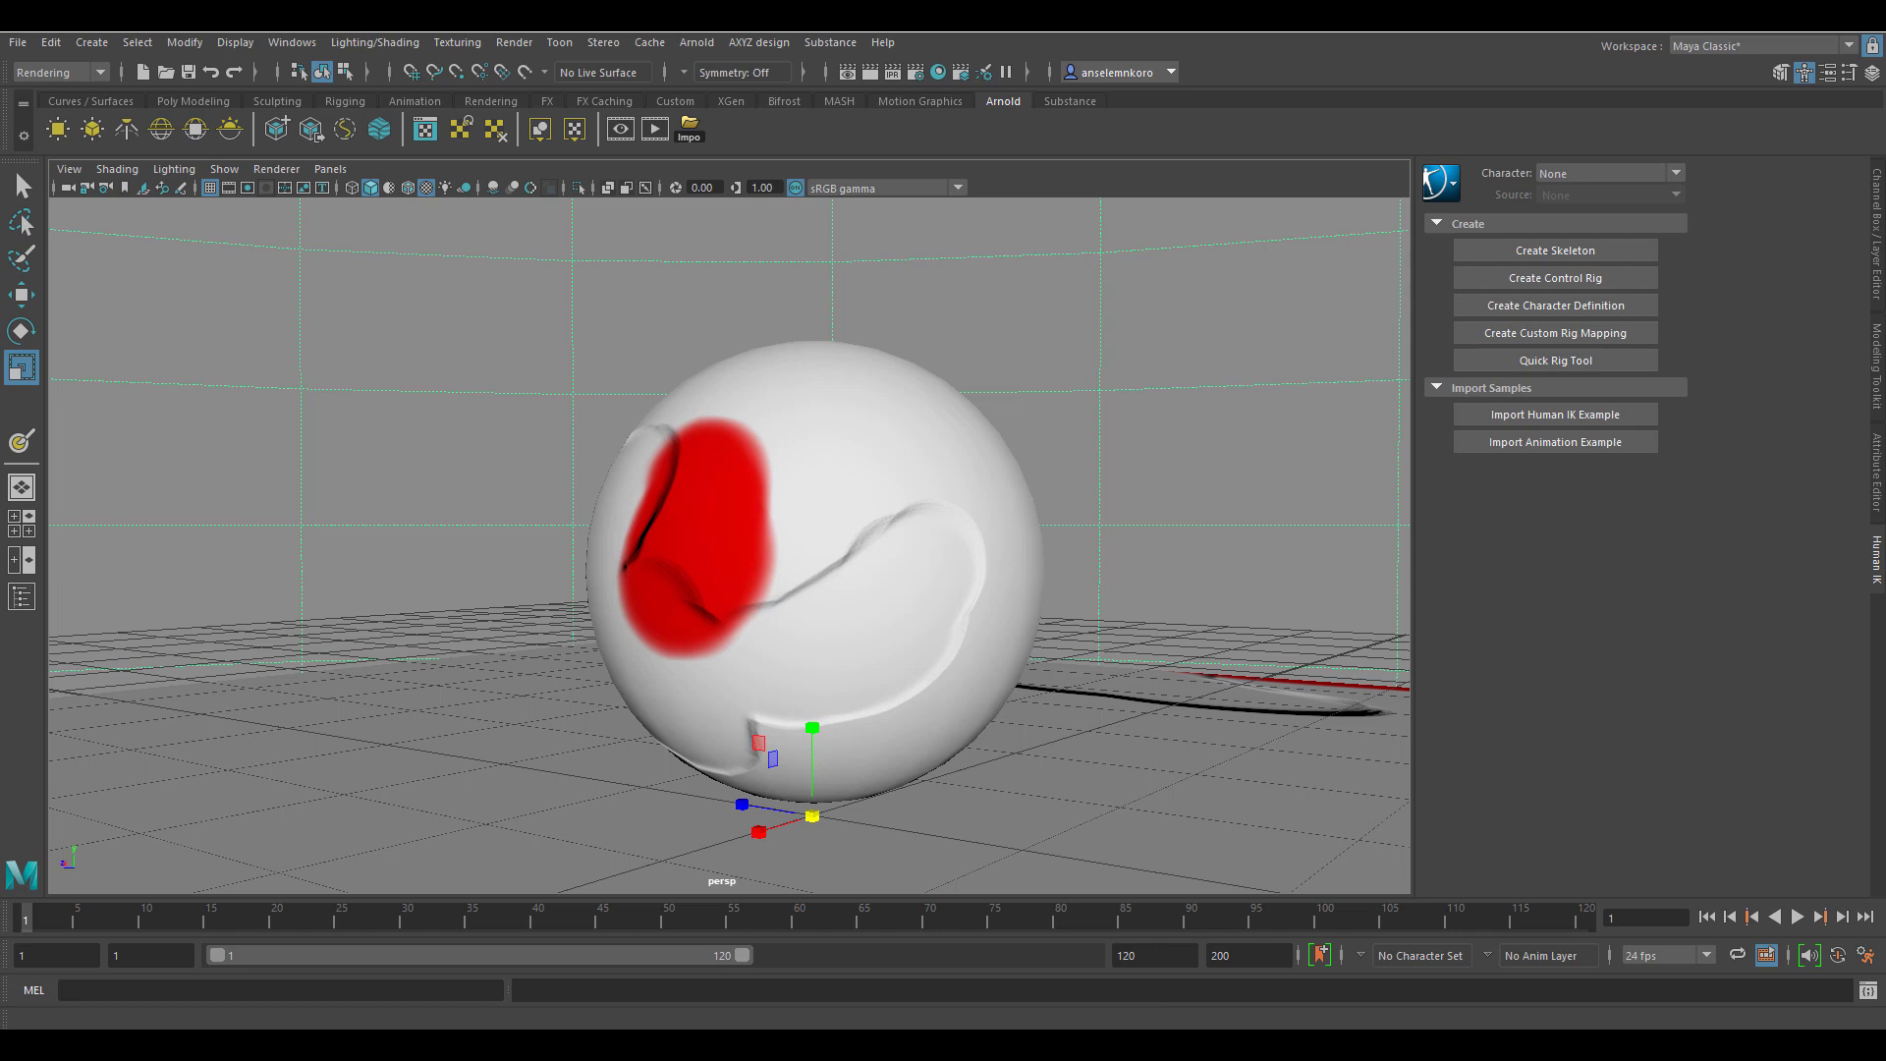
{"action": "left_click_drag", "start_coordinate": [1885, 450], "coordinate": [1045, 357]}
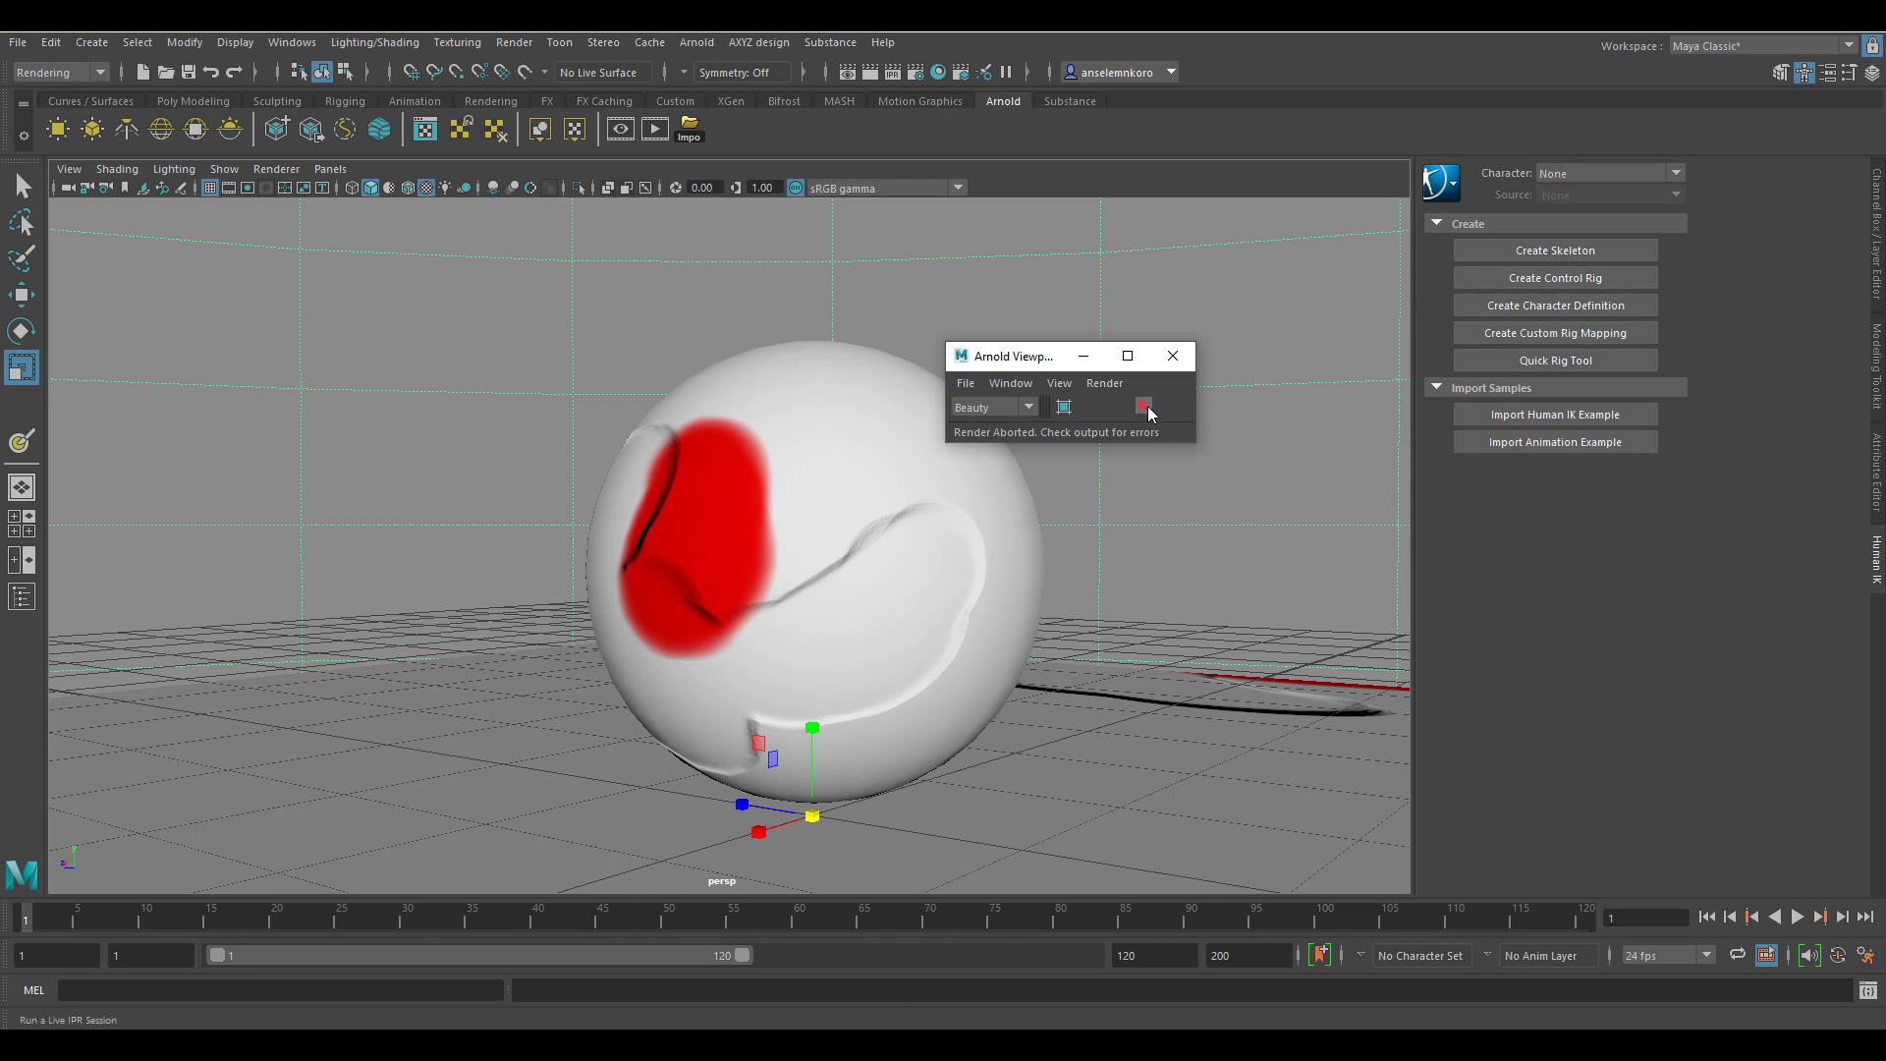
{"action": "left_click", "coordinate": [1145, 406]}
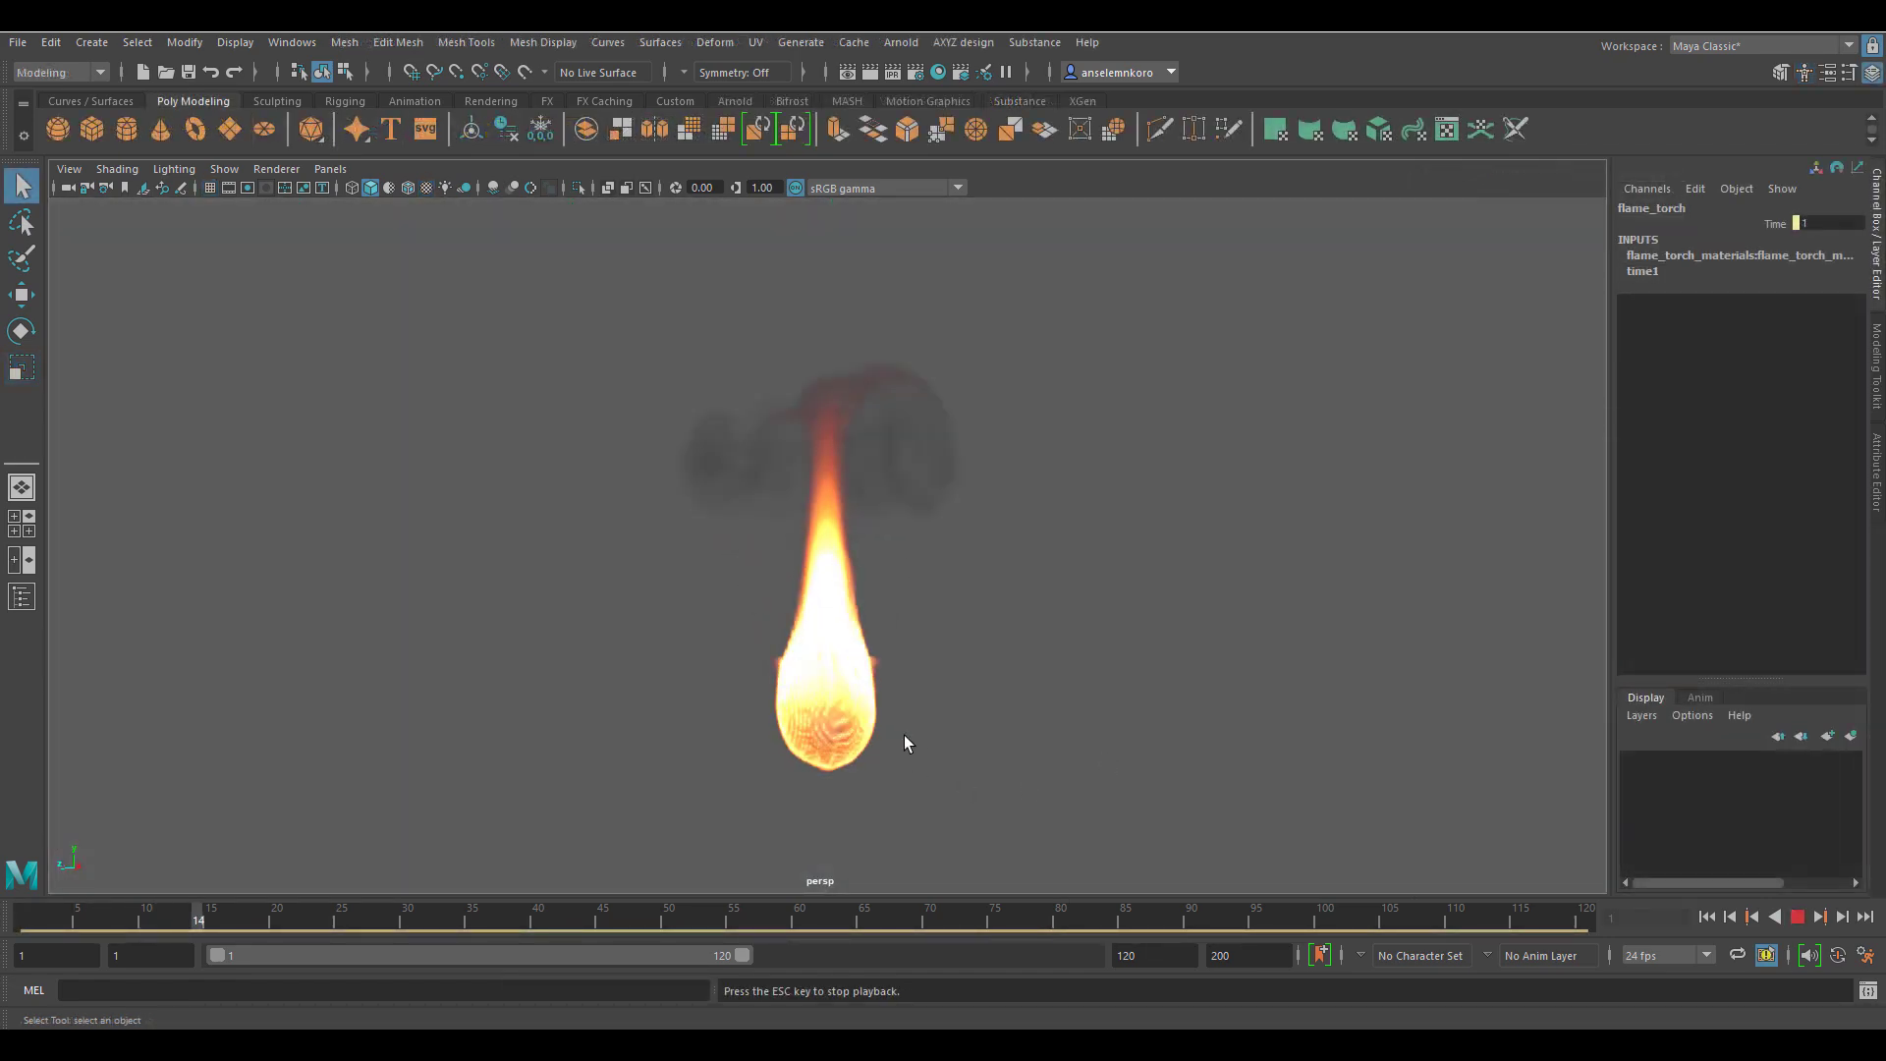
Step: Examine the playing flame_torch simulation from another angle
{"action": "mouse_move", "coordinate": [901, 741]}
{"action": "left_mouse_down", "text": "alt"}
{"action": "mouse_move", "coordinate": [859, 758]}
{"action": "mouse_move", "coordinate": [908, 774]}
{"action": "left_mouse_up", "text": "alt"}
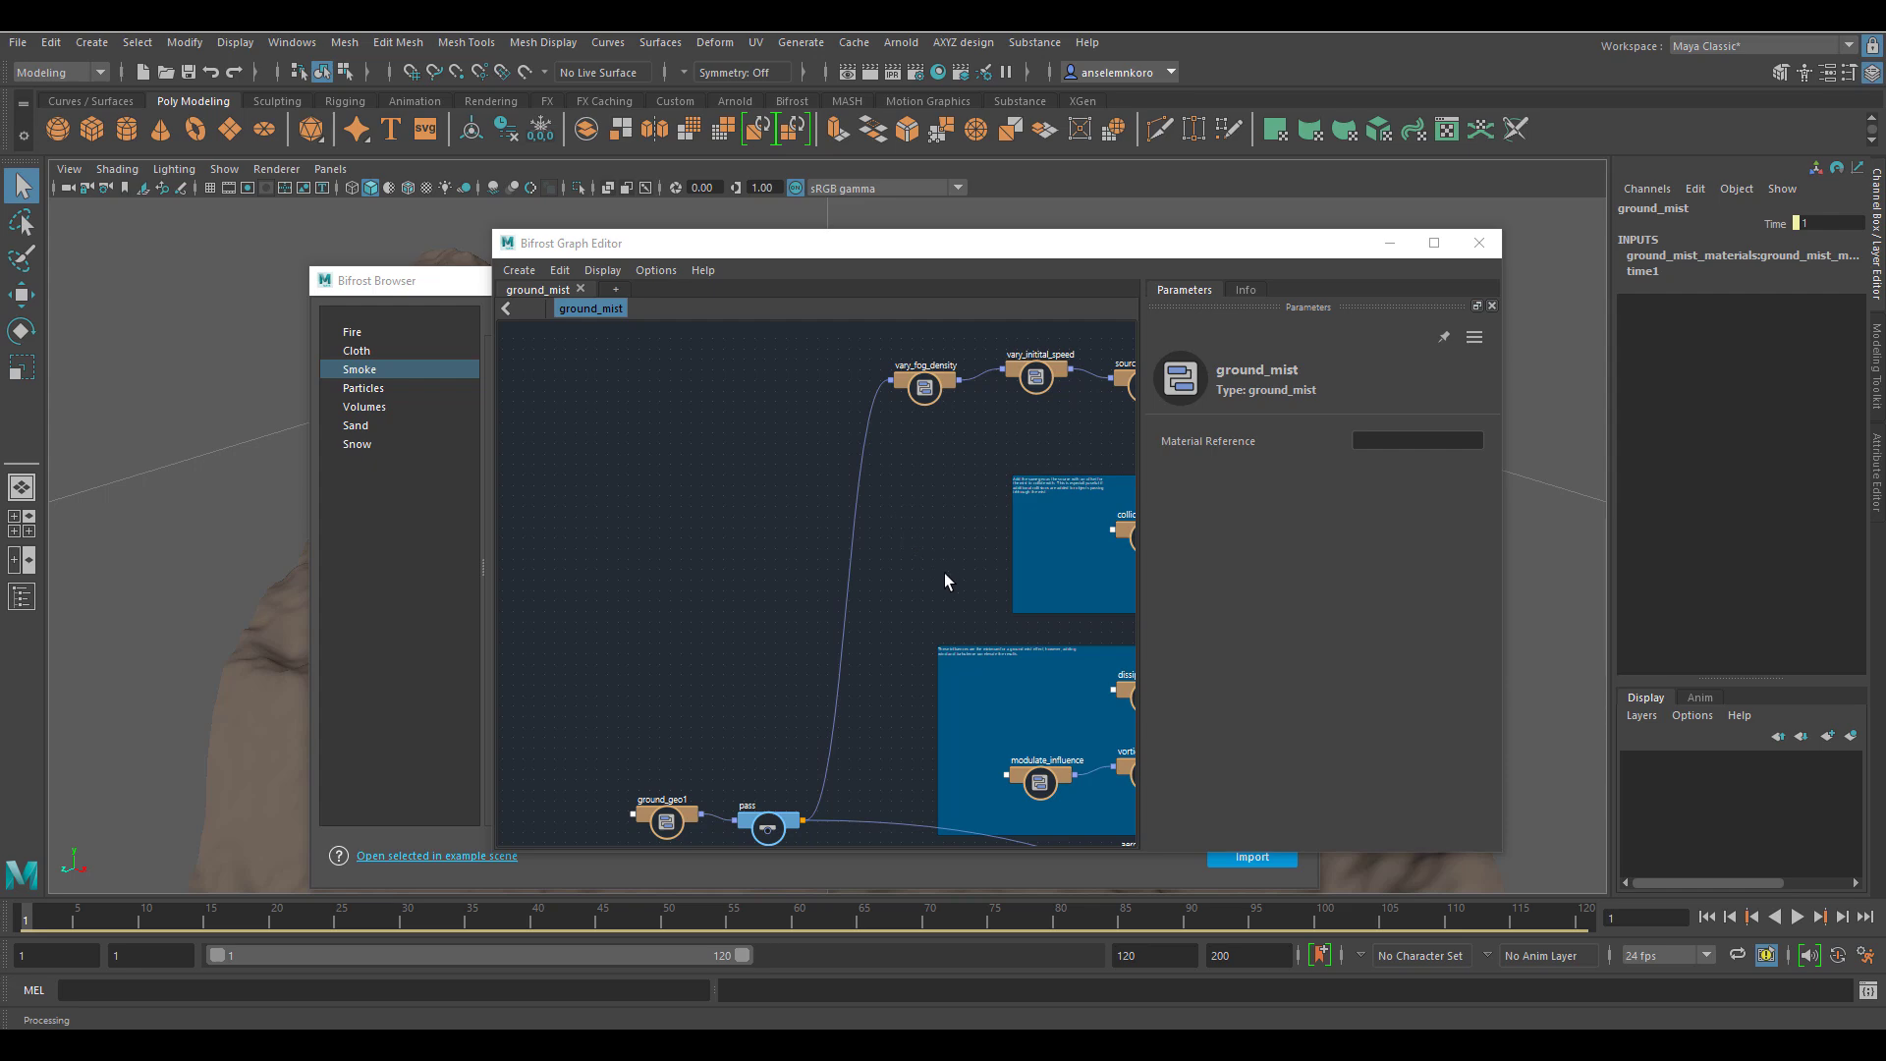
Step: Inspect the dissipation_influence node and its parameters in the ground_mist graph, and minimize the Bifrost Graph Editor
{"action": "middle_click_drag", "start_coordinate": [947, 577], "coordinate": [727, 514]}
{"action": "scroll", "coordinate": [928, 631], "scroll_direction": "up", "scroll_amount": 5}
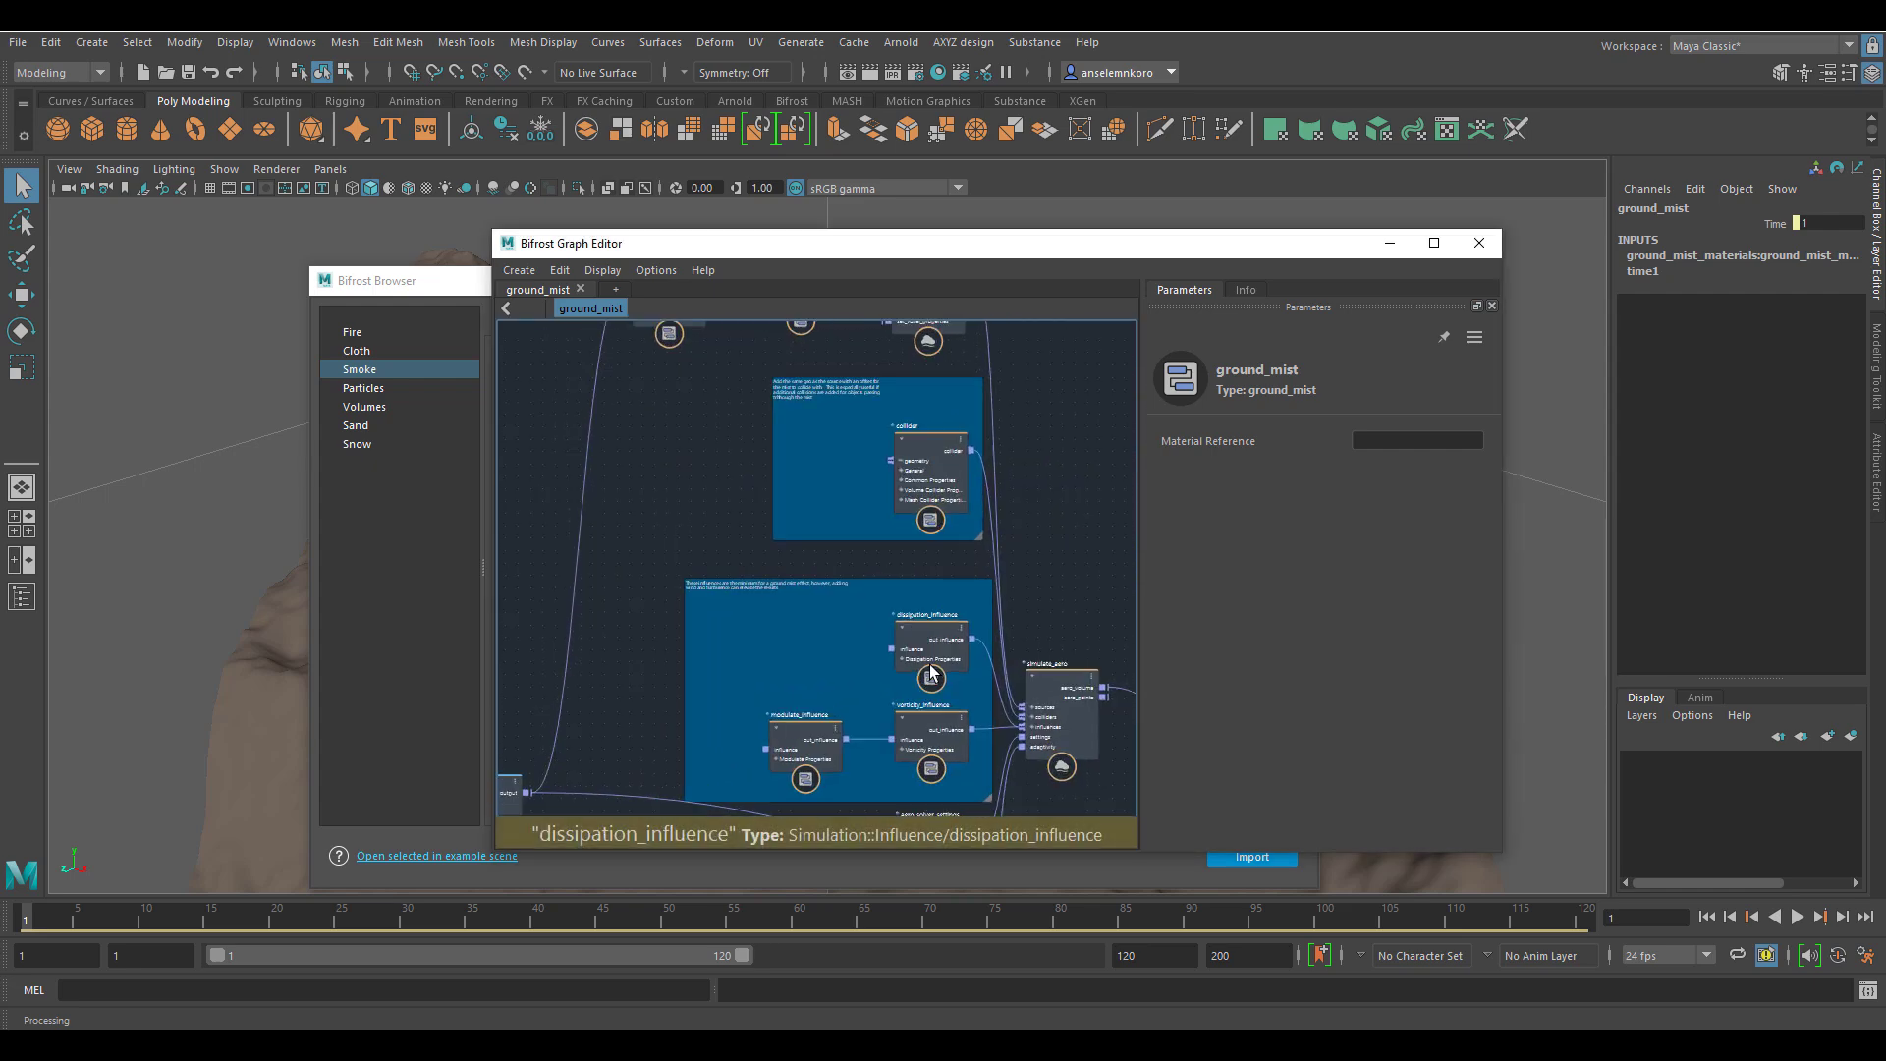
{"action": "scroll", "coordinate": [941, 699], "scroll_direction": "up", "scroll_amount": 5}
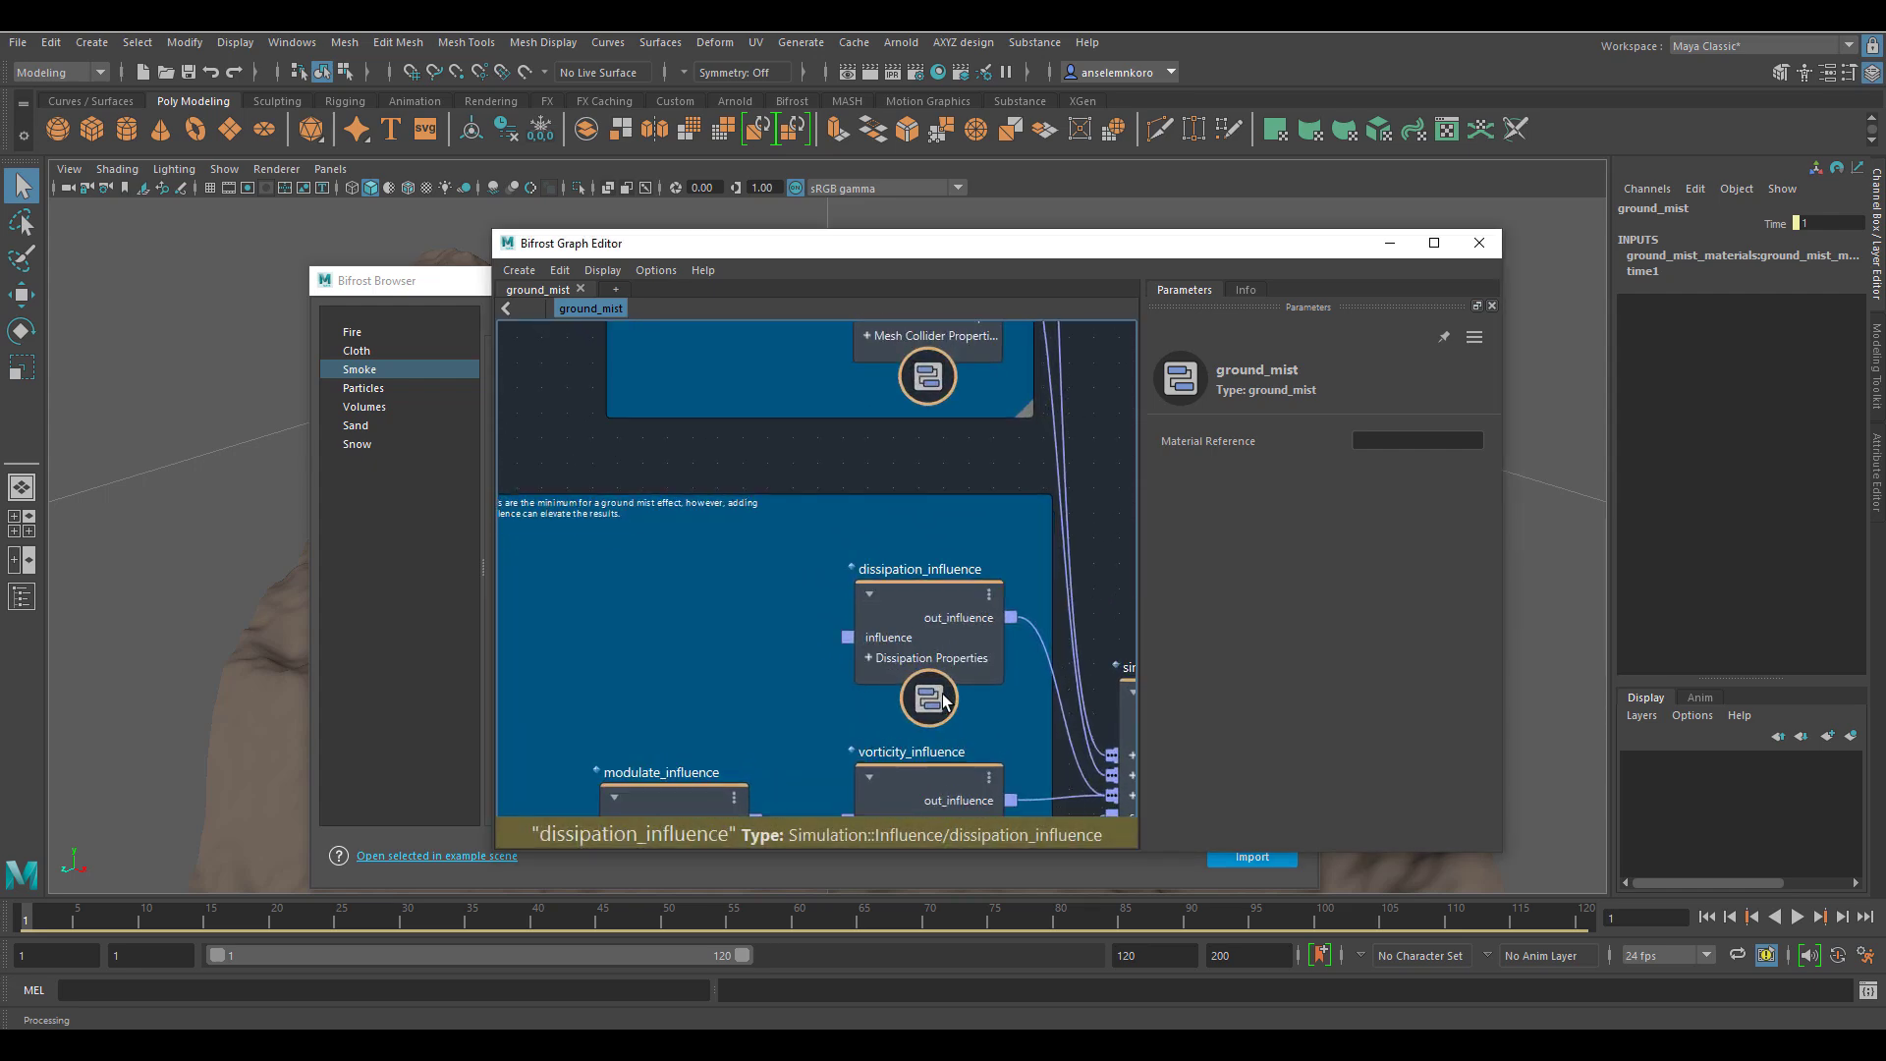
{"action": "scroll", "coordinate": [943, 695], "scroll_direction": "up", "scroll_amount": 2}
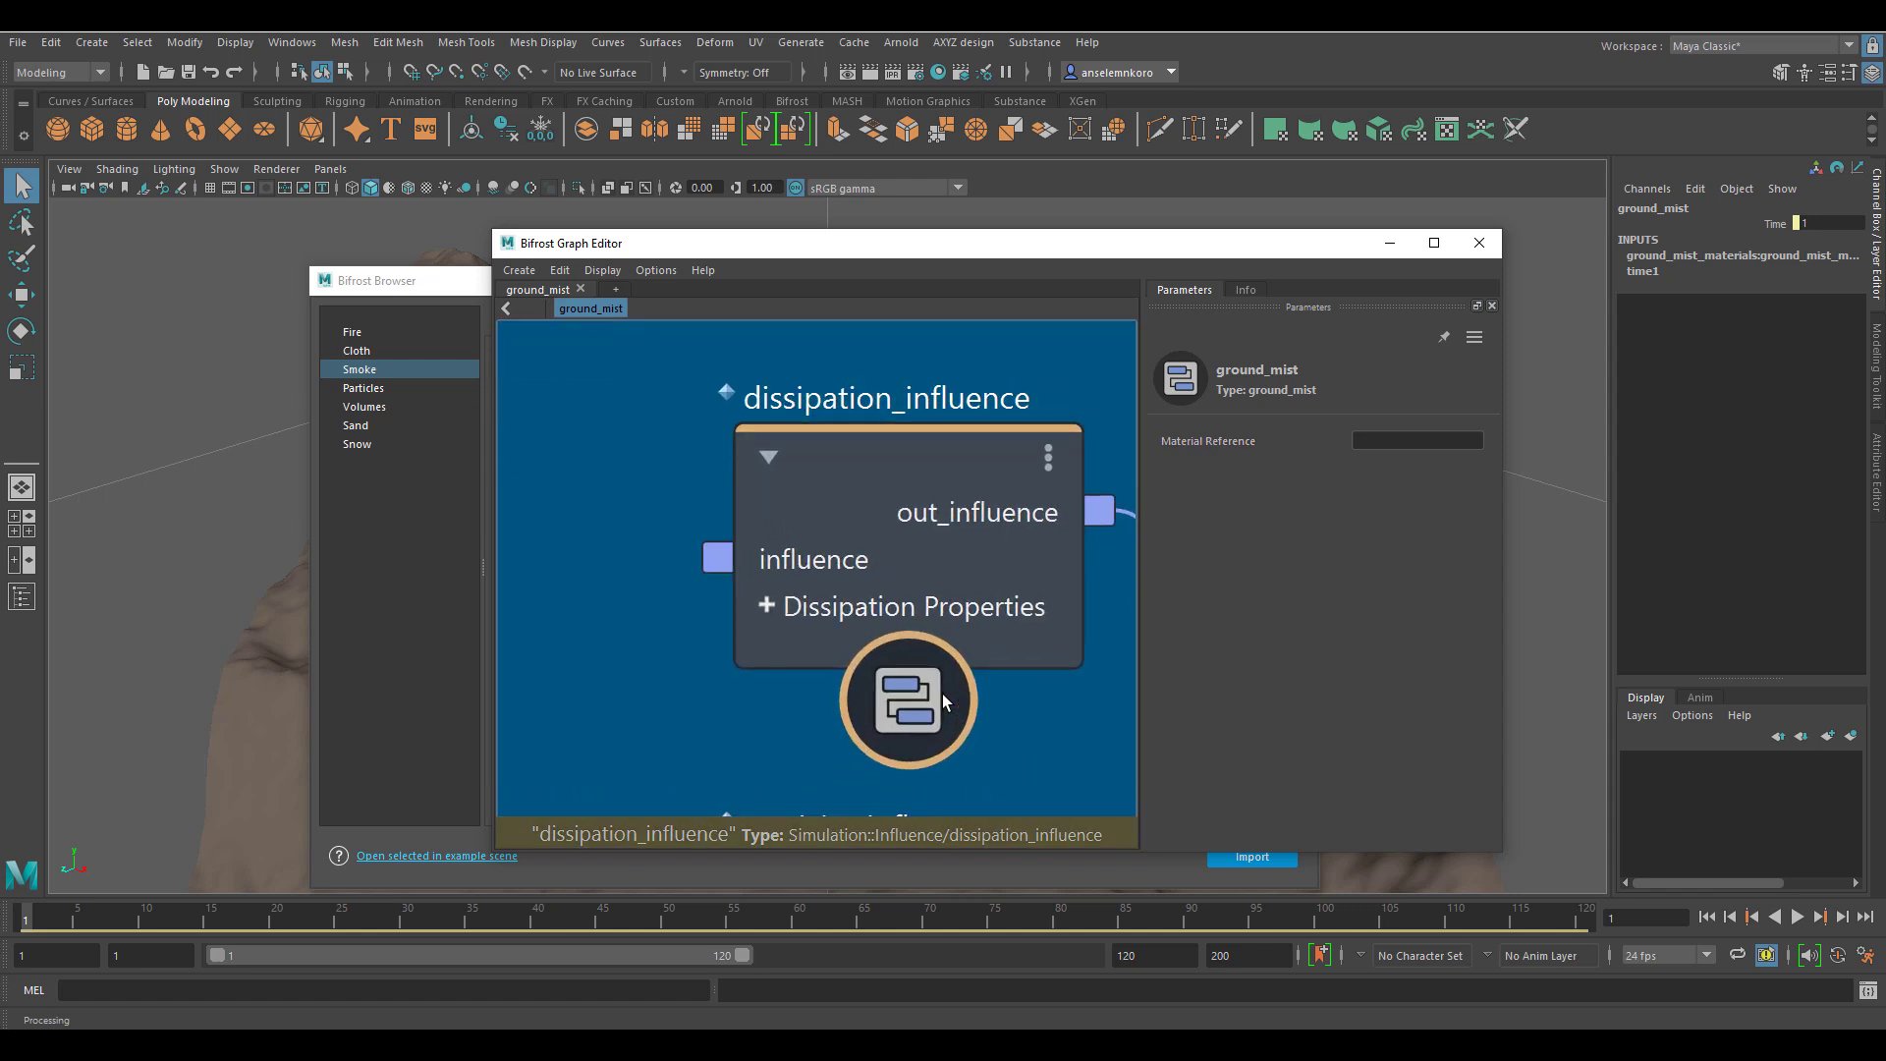
{"action": "left_click", "coordinate": [940, 476]}
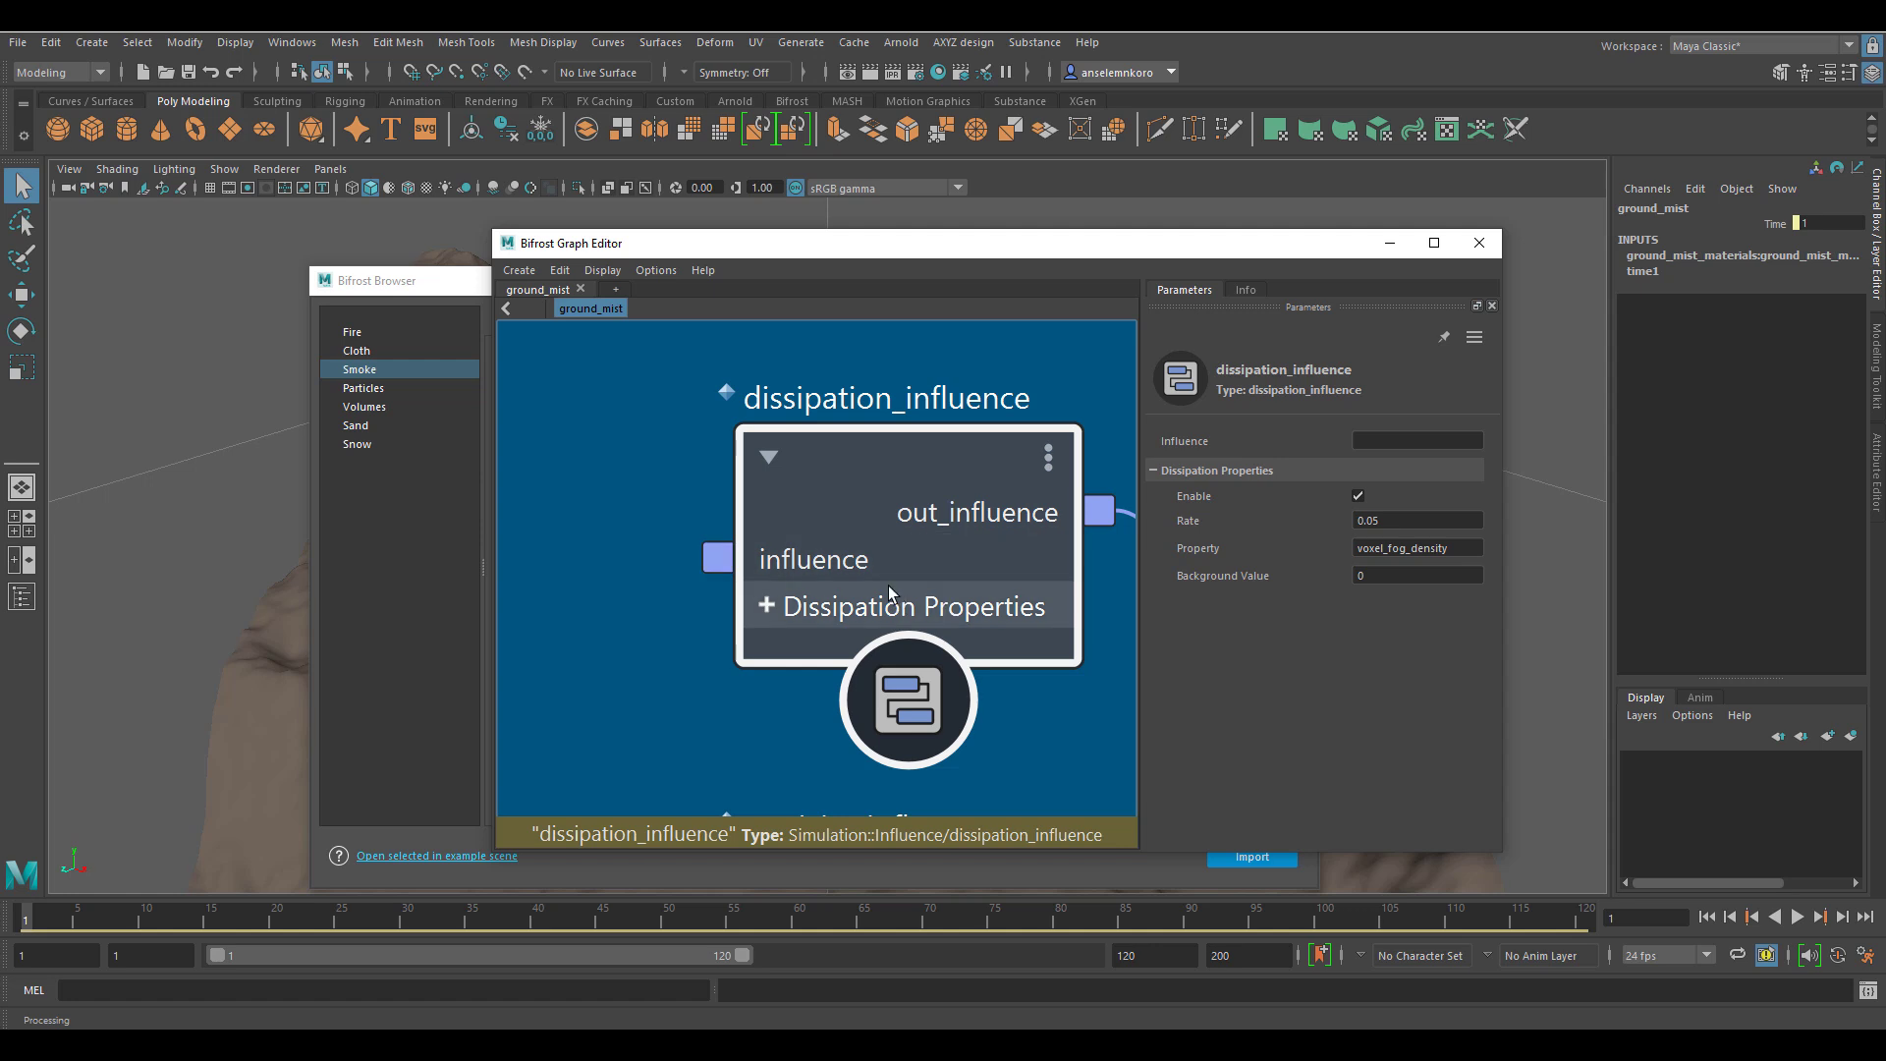
{"action": "scroll", "coordinate": [904, 602], "scroll_direction": "down", "scroll_amount": 3}
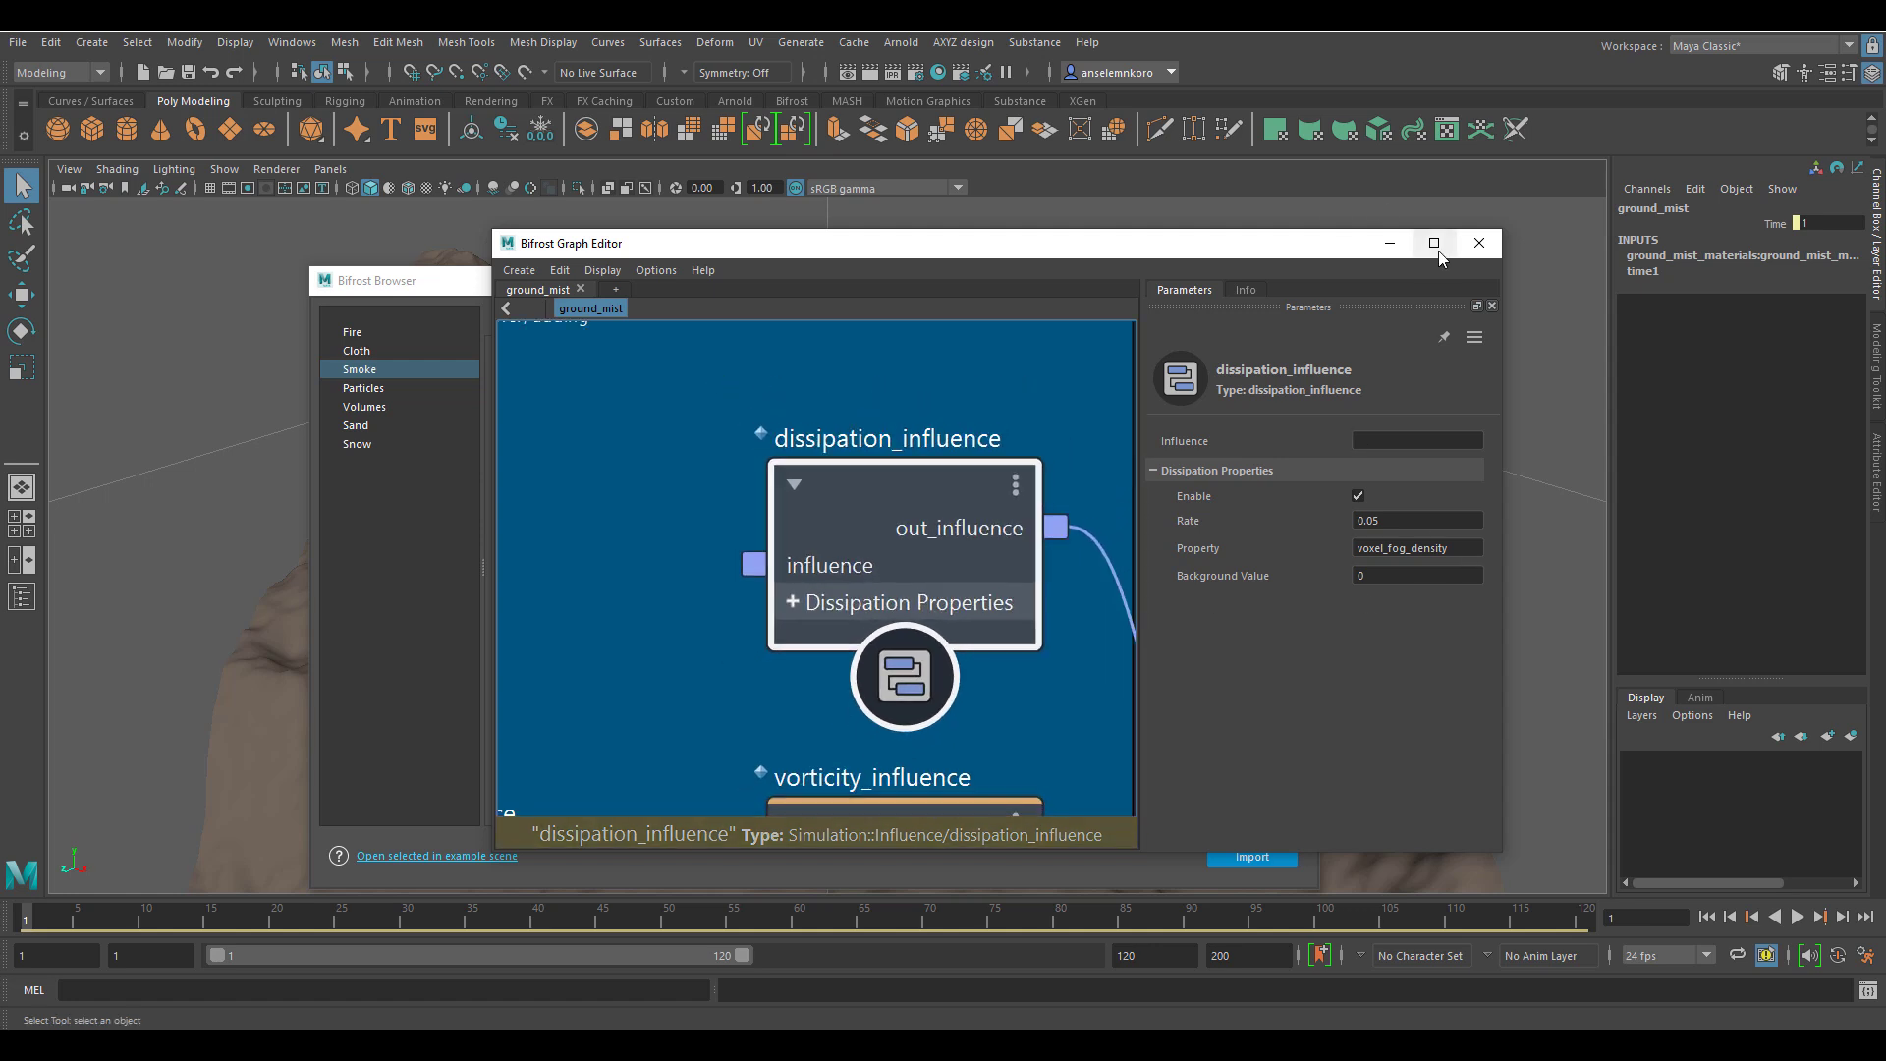
{"action": "left_click", "coordinate": [1392, 245]}
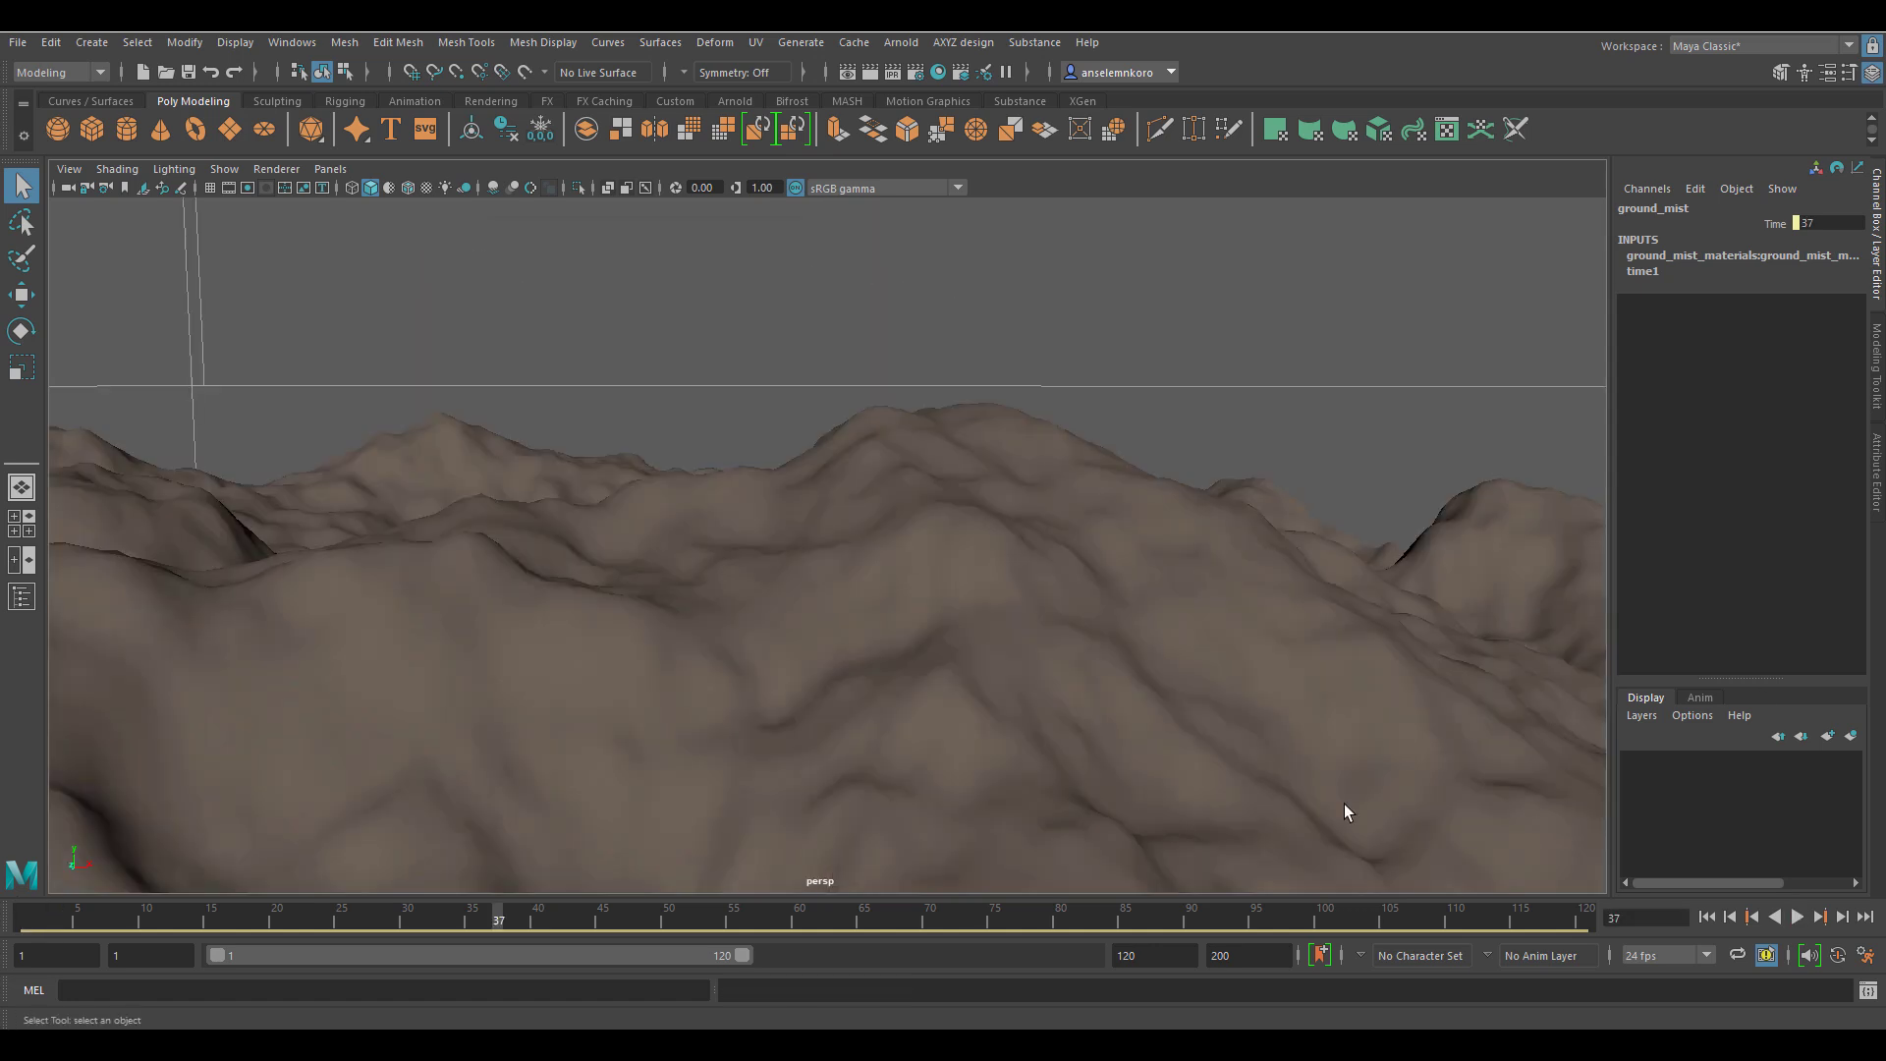
Step: Play the ground_mist simulation in the perspective view and examine the terrain from several angles, including from below
{"action": "left_click_drag", "start_coordinate": [972, 635], "coordinate": [1260, 668], "text": "alt"}
{"action": "right_click_drag", "start_coordinate": [1257, 667], "coordinate": [1084, 786], "text": "alt"}
{"action": "mouse_move", "coordinate": [1084, 785]}
{"action": "left_mouse_down", "text": "alt"}
{"action": "mouse_move", "coordinate": [1133, 762]}
{"action": "mouse_move", "coordinate": [1048, 779]}
{"action": "left_mouse_up", "text": "alt"}
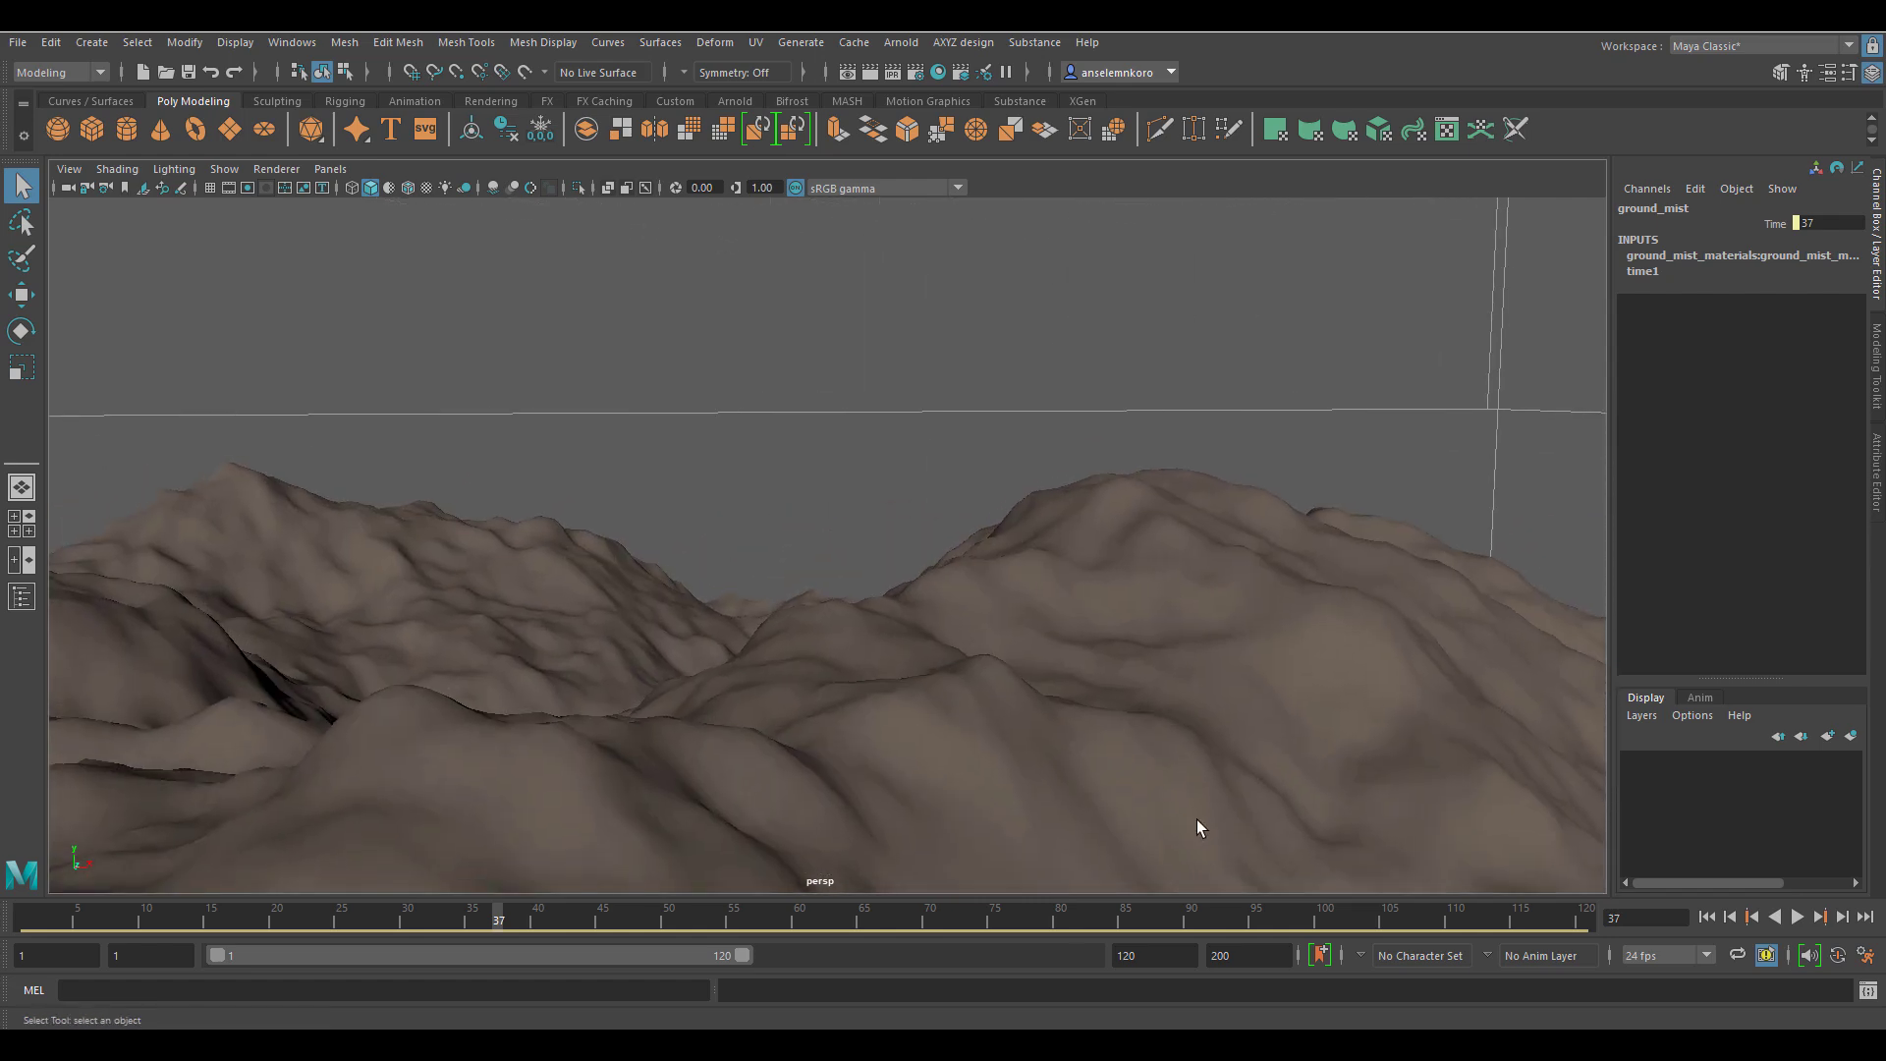
{"action": "left_click", "coordinate": [1796, 916]}
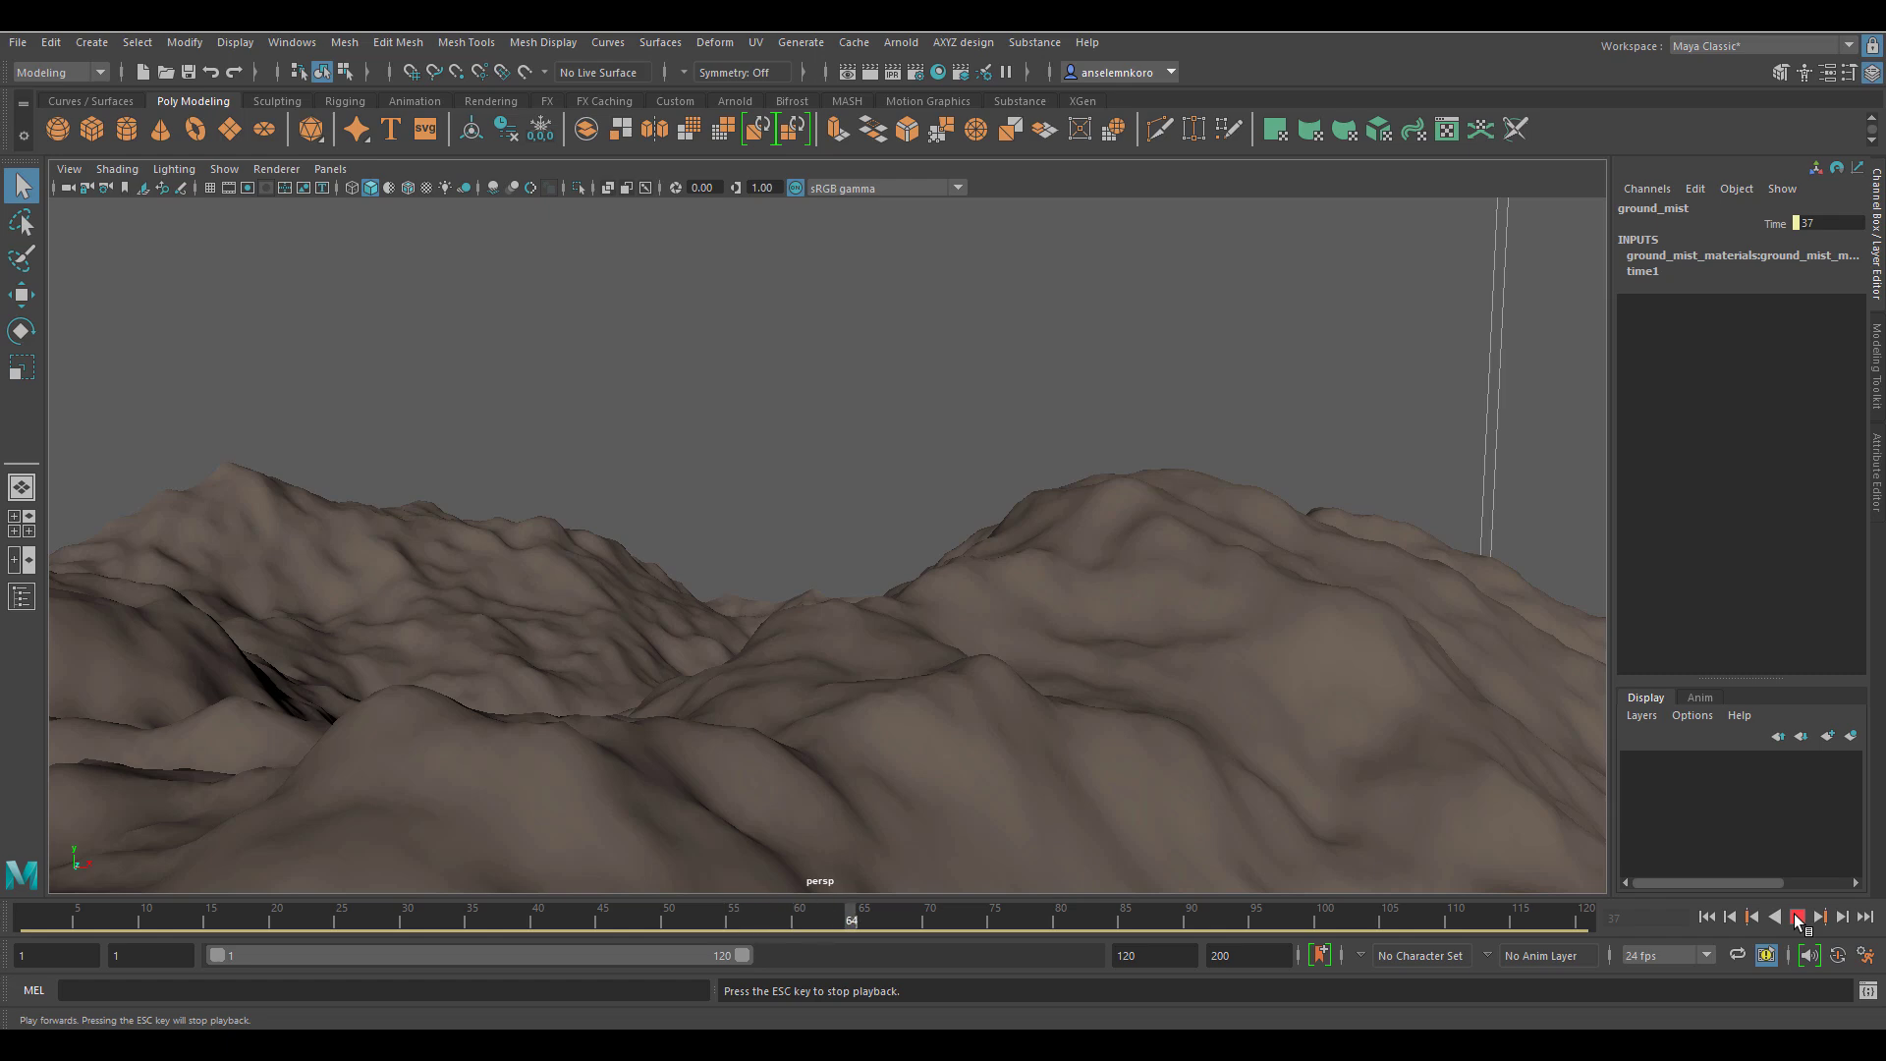
{"action": "right_click_drag", "start_coordinate": [781, 604], "coordinate": [707, 531], "text": "alt"}
{"action": "left_click_drag", "start_coordinate": [1002, 623], "coordinate": [1039, 763], "text": "alt"}
{"action": "right_click_drag", "start_coordinate": [1040, 762], "coordinate": [1092, 909], "text": "alt"}
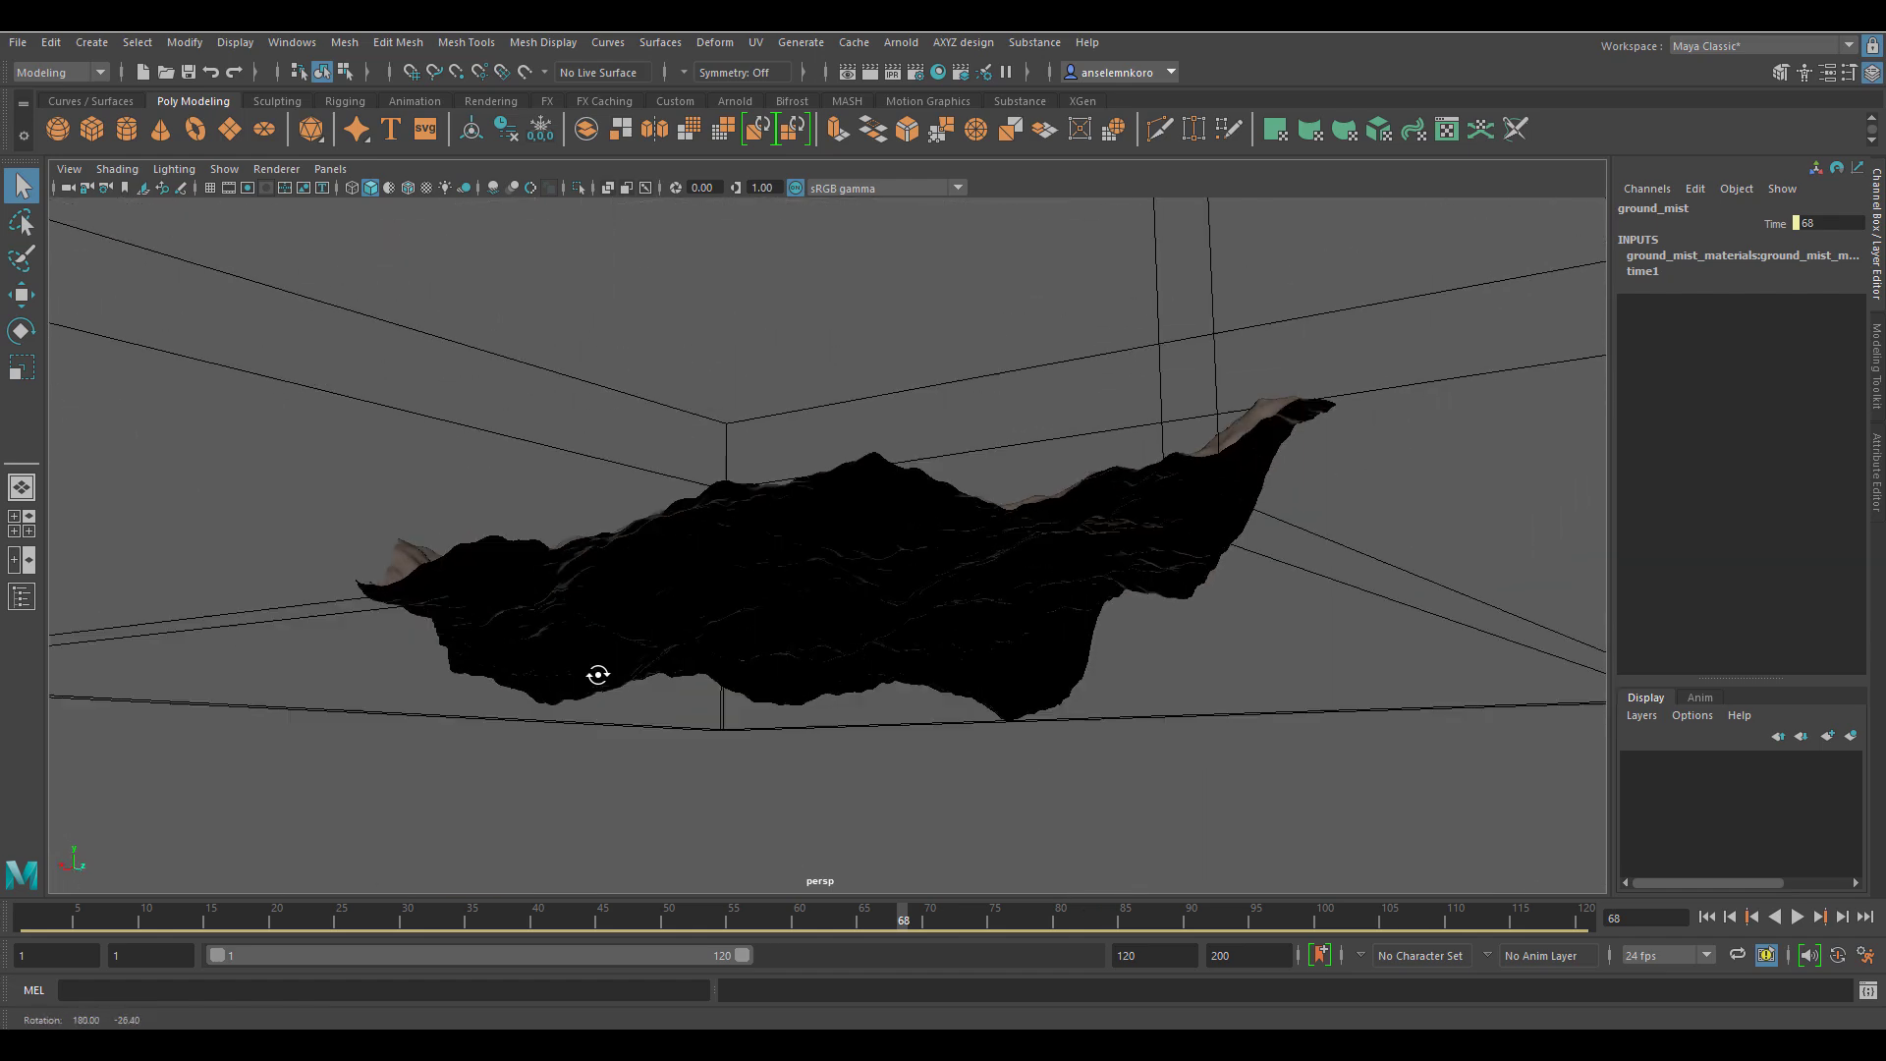